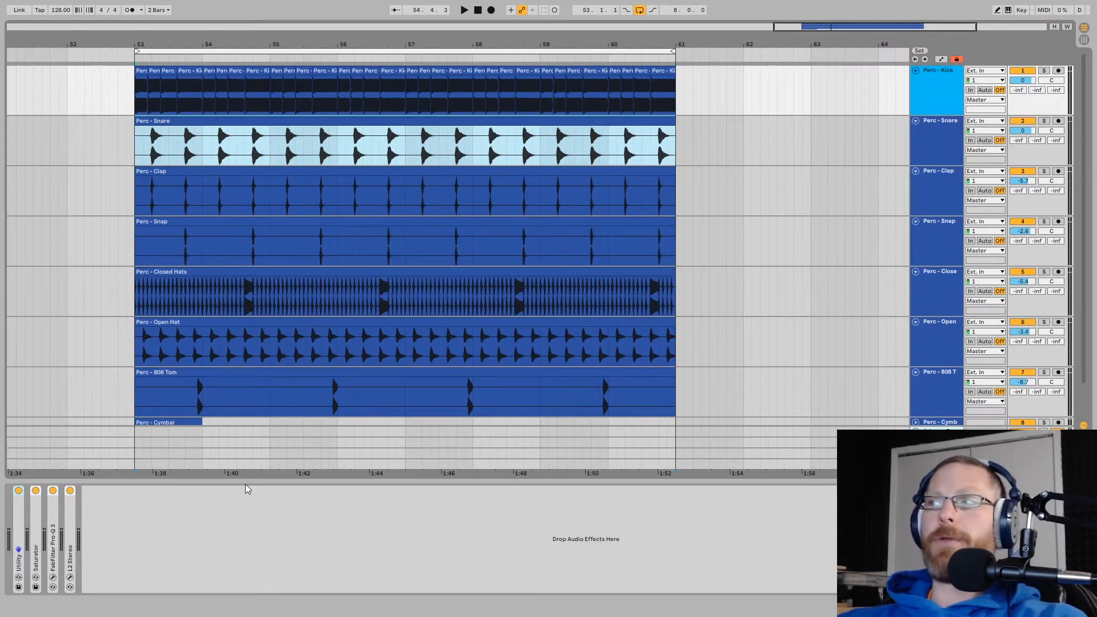
Unfold the Utility device on the Perc - Kick track, solo the kick and audition it briefly.
double_click(16, 515)
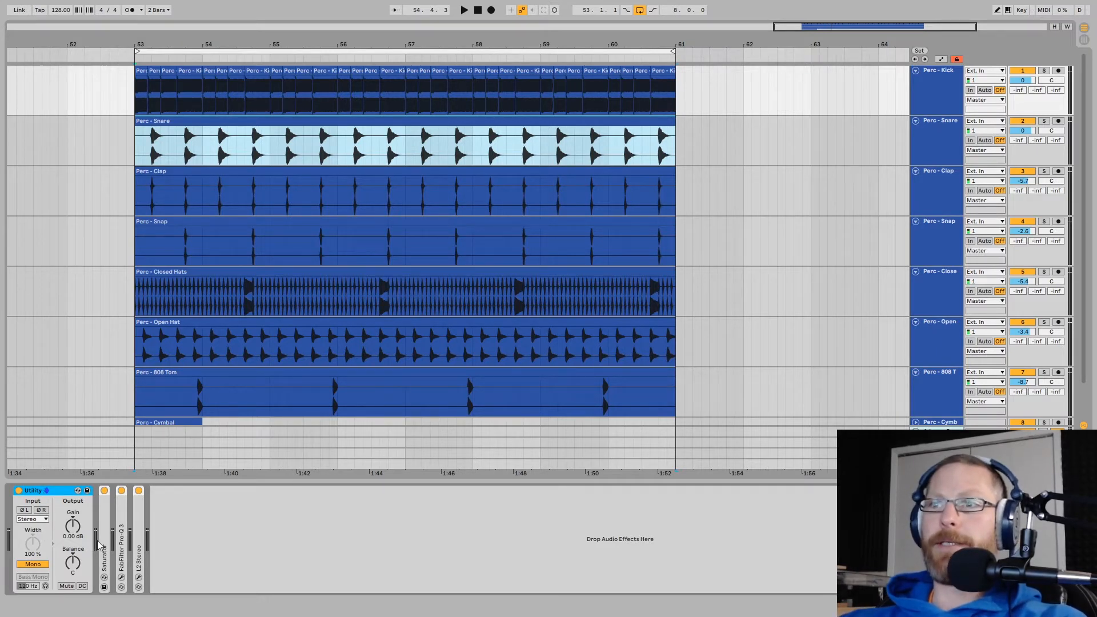
click(1043, 72)
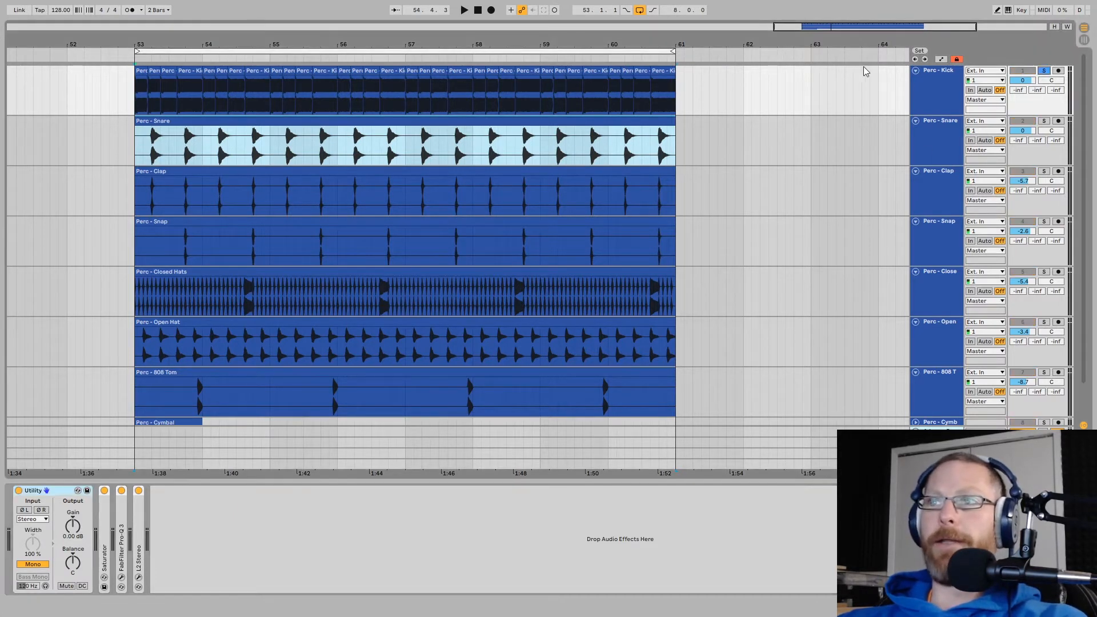
key(space)
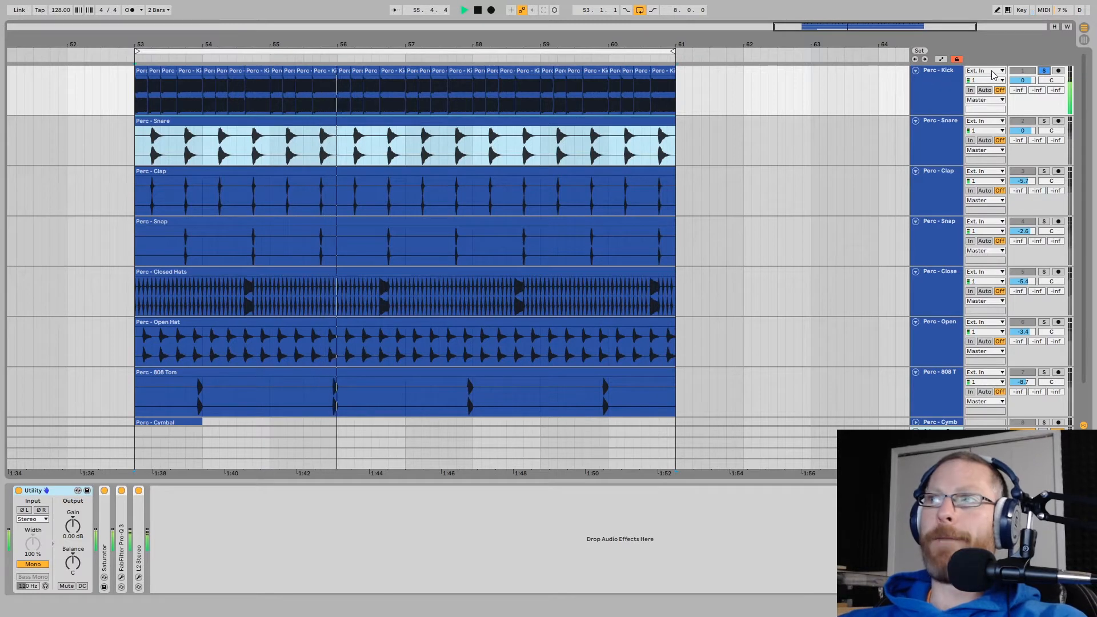
key(space)
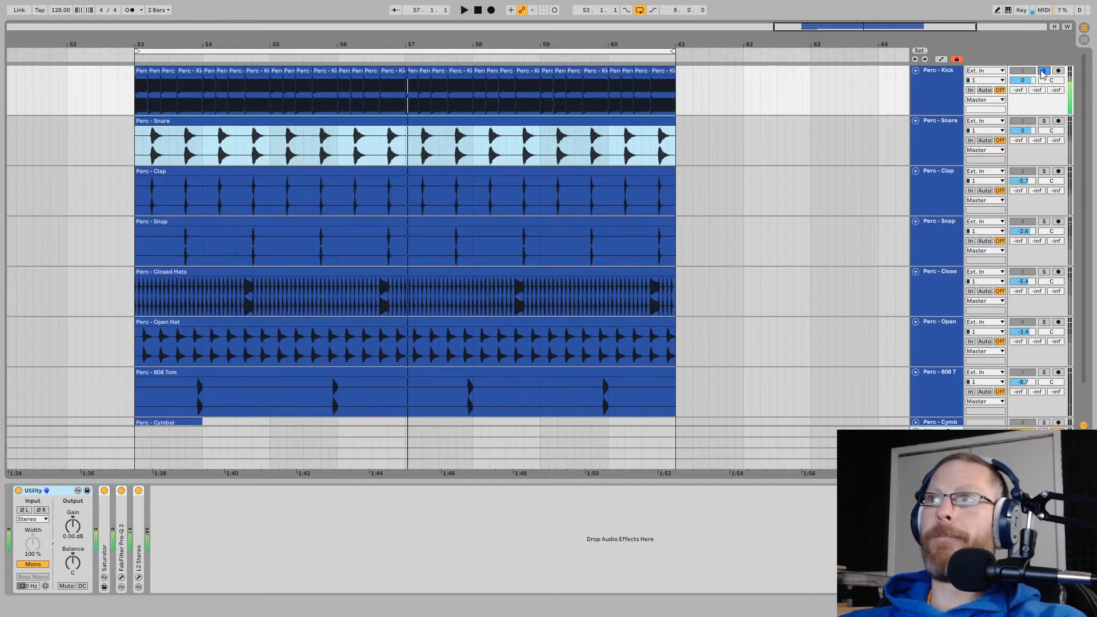
Unfold the kick's Saturator and review the available curve types, keeping Analog Clip selected.
double_click(101, 506)
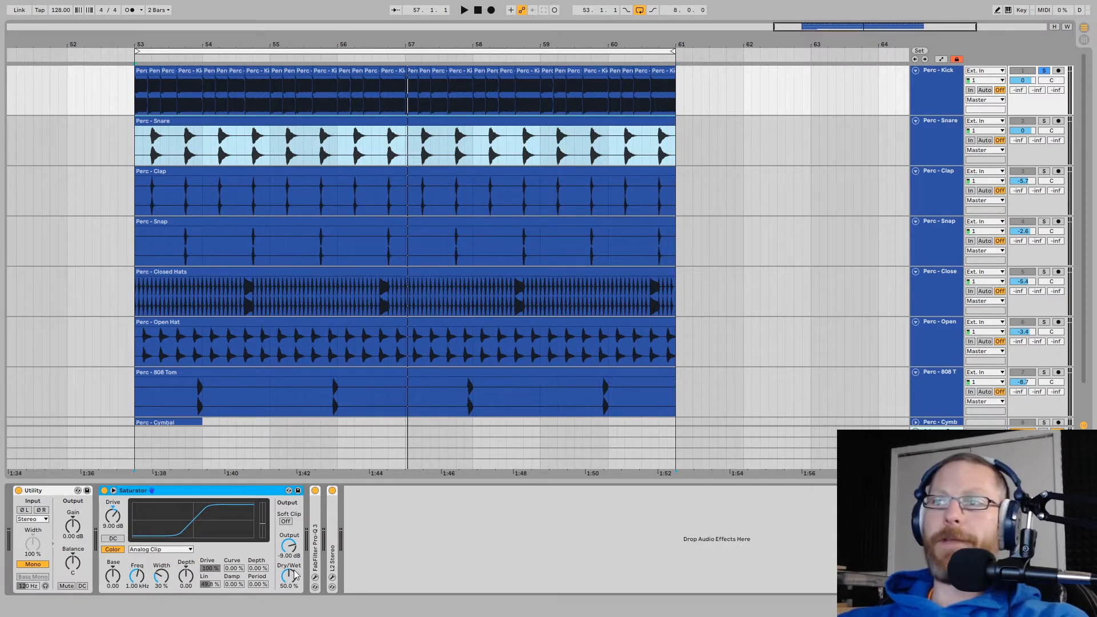
click(147, 550)
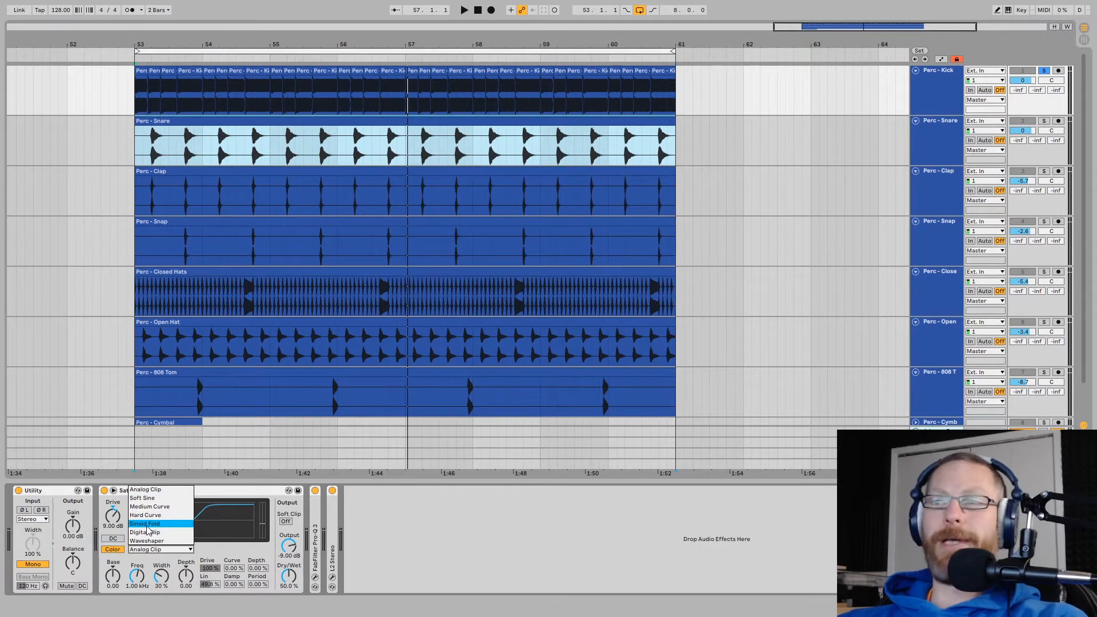
click(229, 495)
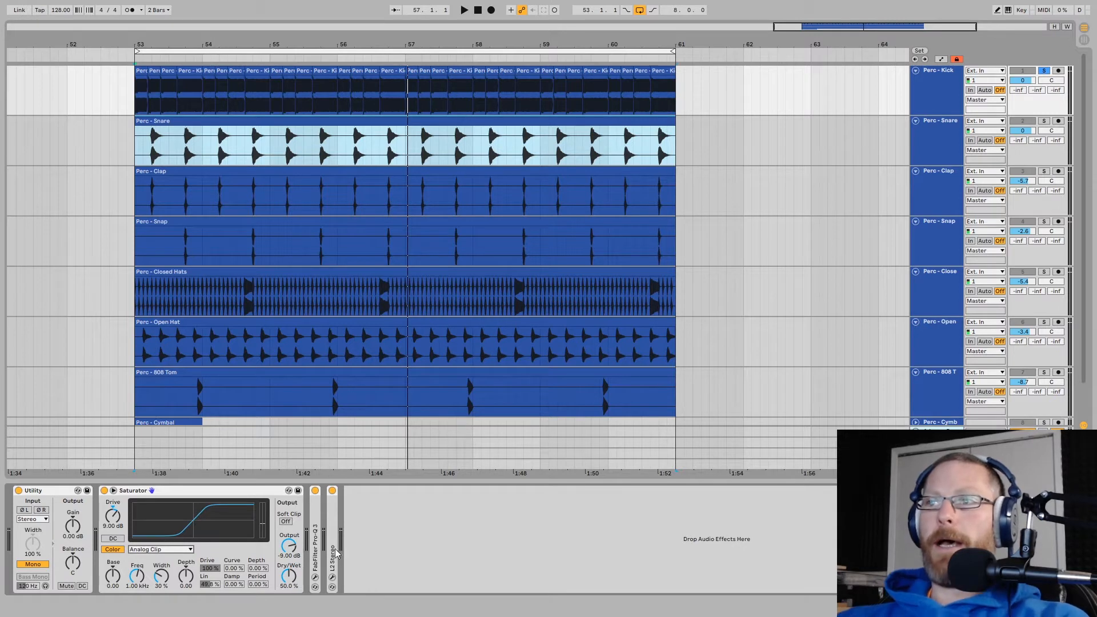
Open the kick's FabFilter Pro-Q 3 and examine its low cut, high cut and output level during playback.
click(315, 577)
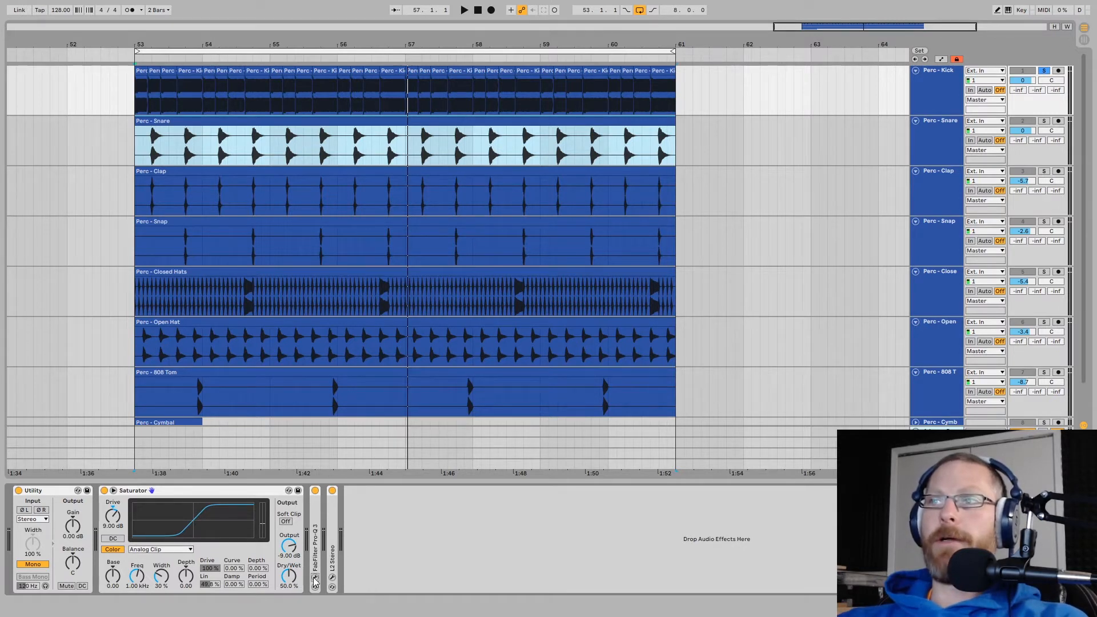
drag(13, 75, 380, 153)
mouse_move(72, 283)
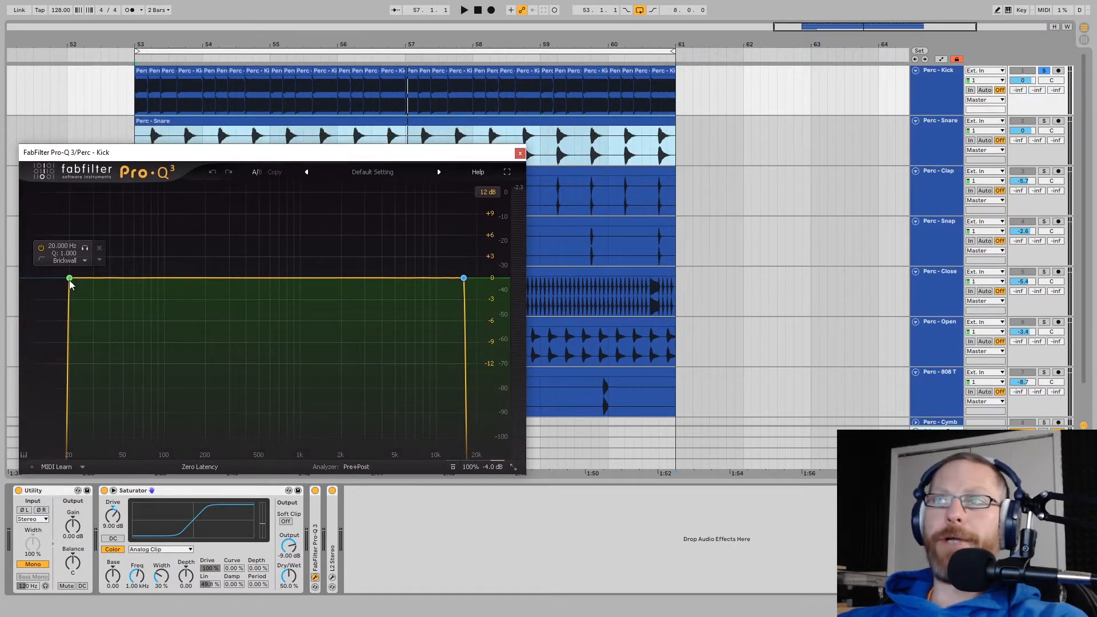
mouse_move(465, 280)
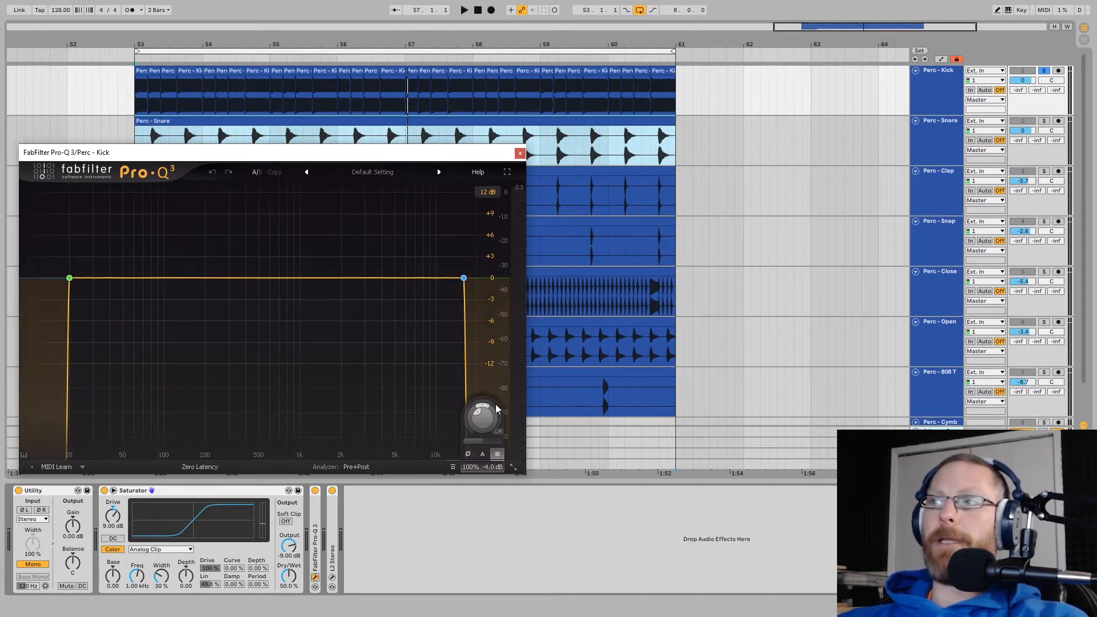
key(space)
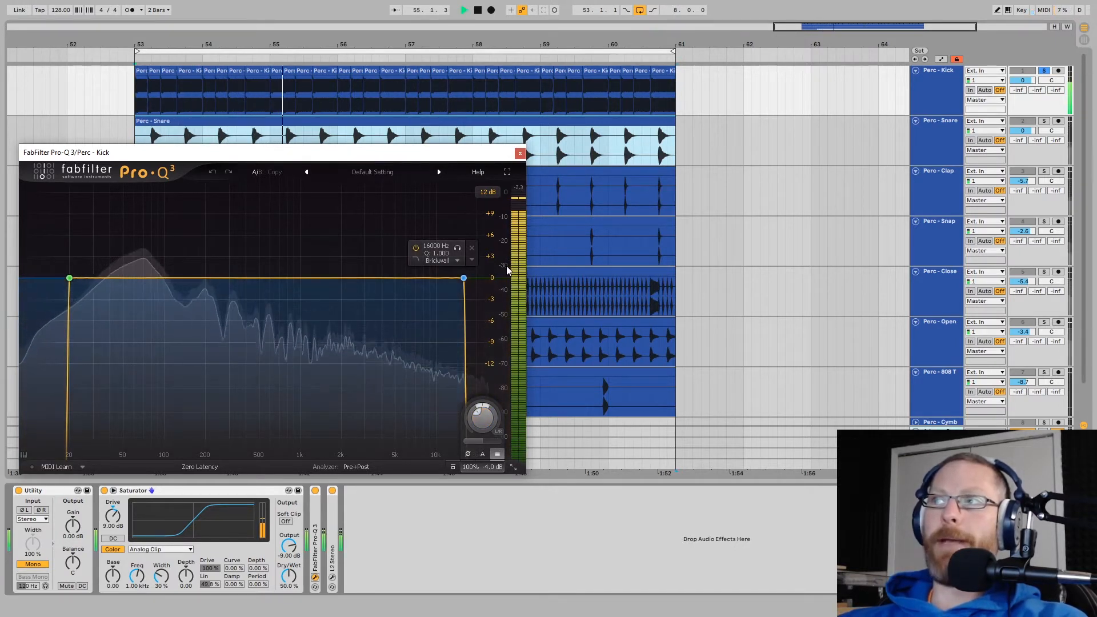
click(519, 153)
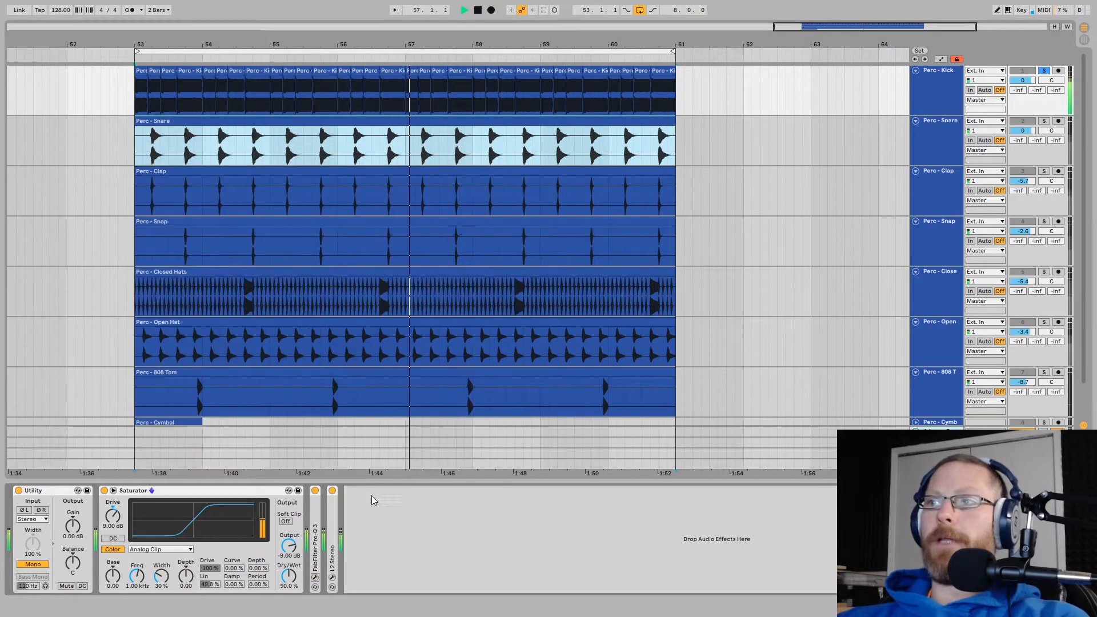
Open the kick's L2 limiter and examine its threshold and output ceiling while the kick plays.
click(332, 577)
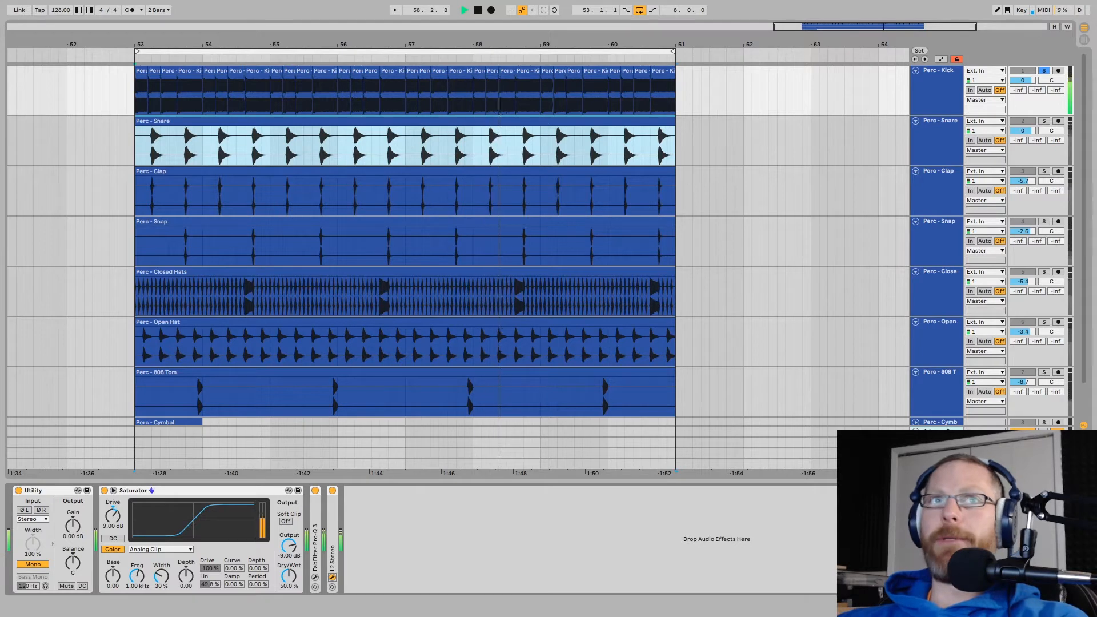
drag(155, 183, 151, 307)
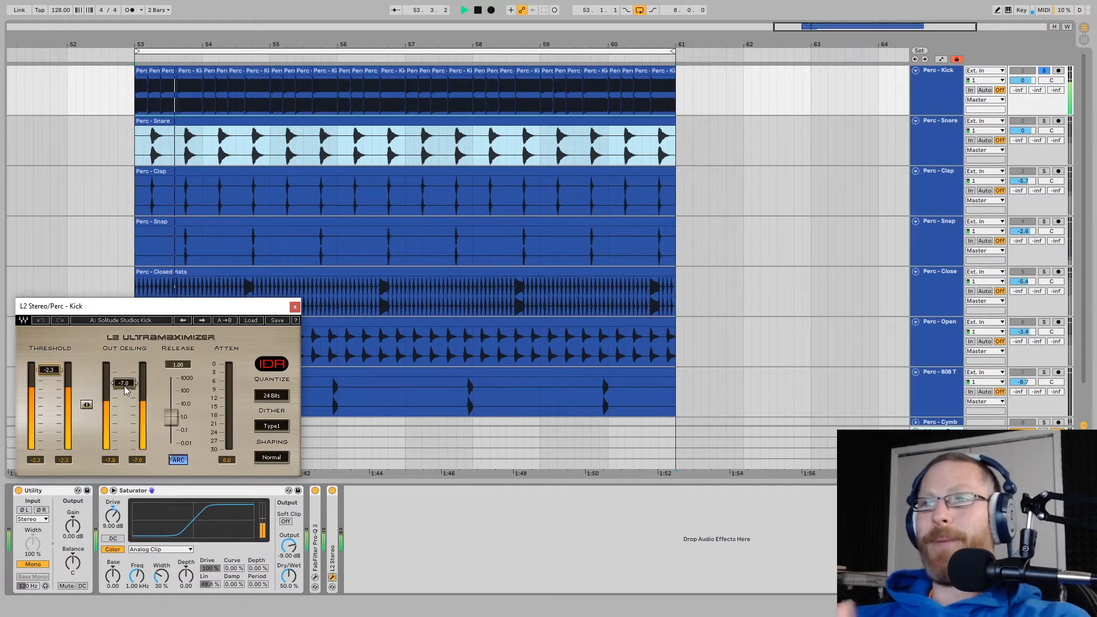
click(295, 307)
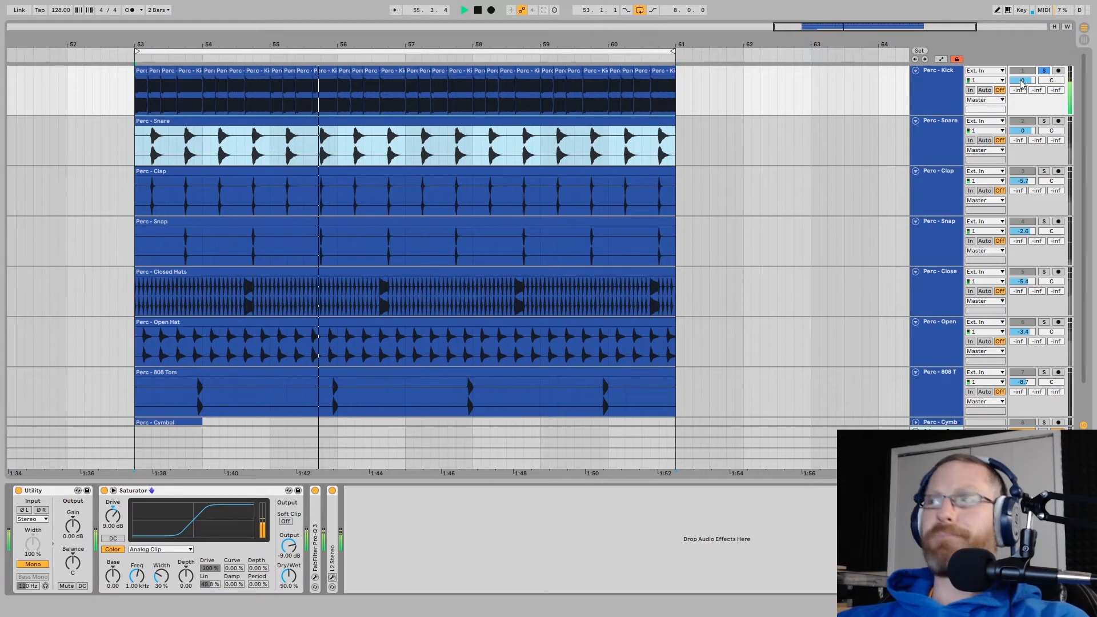
Compare the kick's peak level in the Session mixer with the L2 output ceiling, and return to the arrangement.
key(Tab)
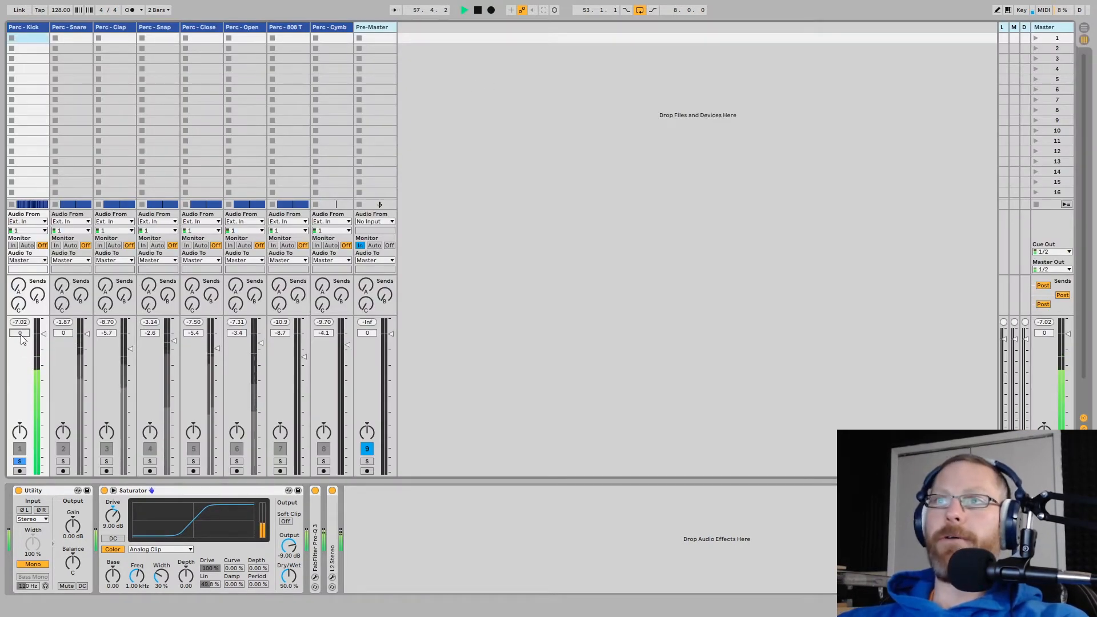
click(332, 577)
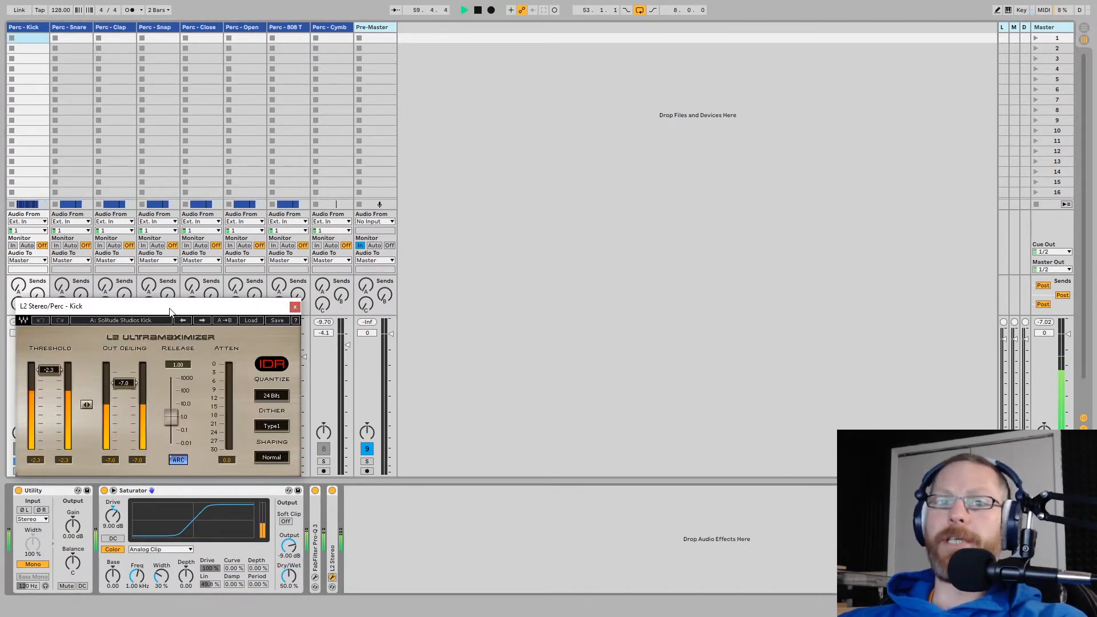
click(295, 308)
key(Tab)
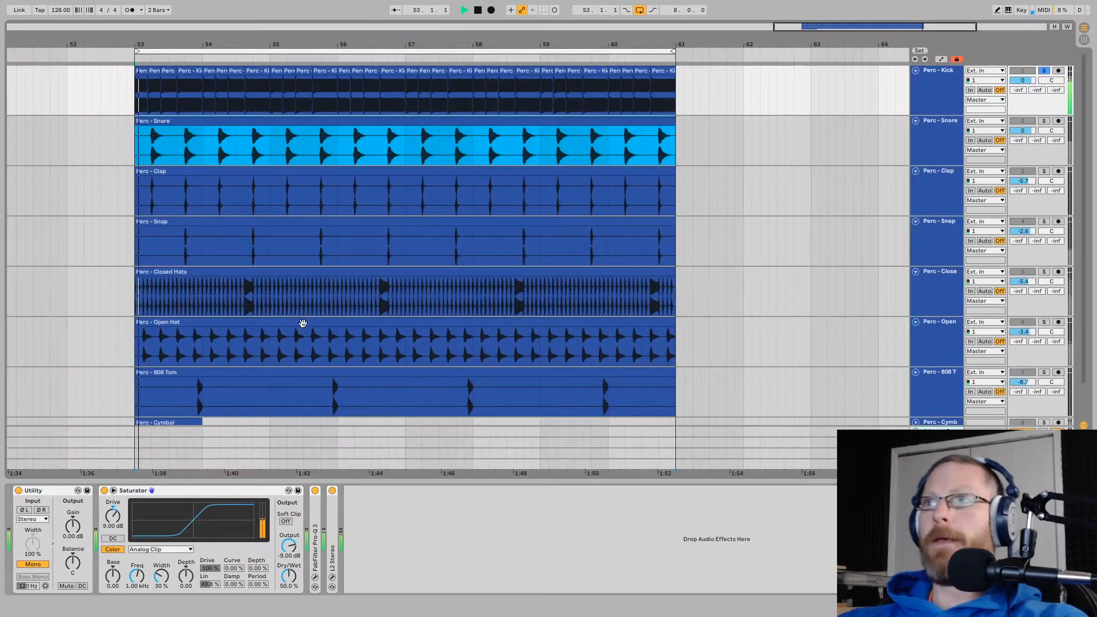
Audition the snare, clap and snap tracks one after another in solo.
click(1046, 121)
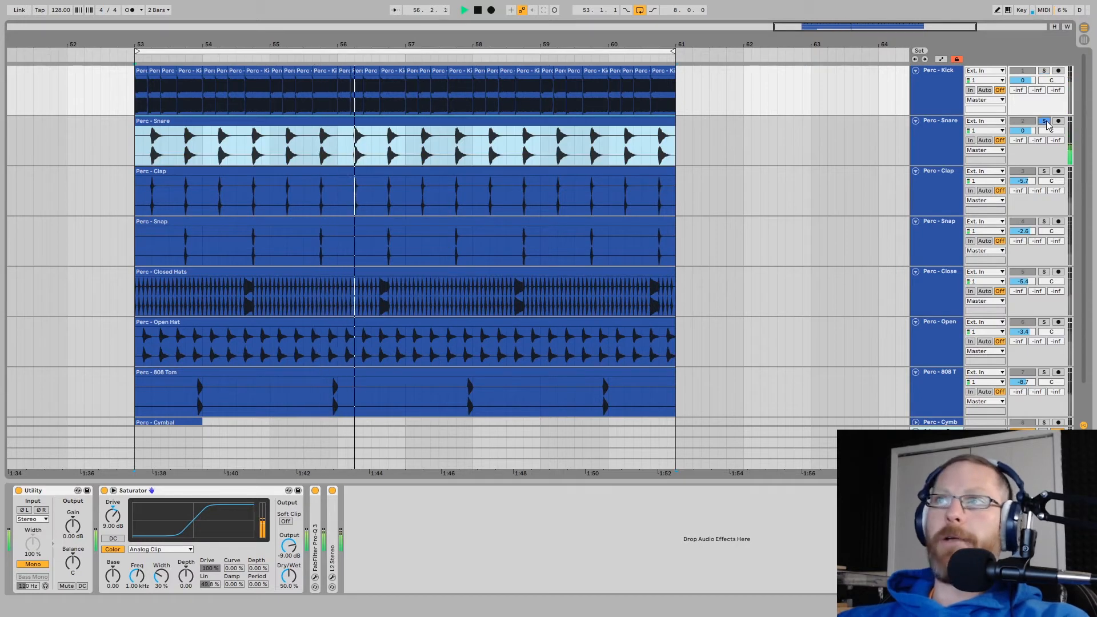
click(1044, 172)
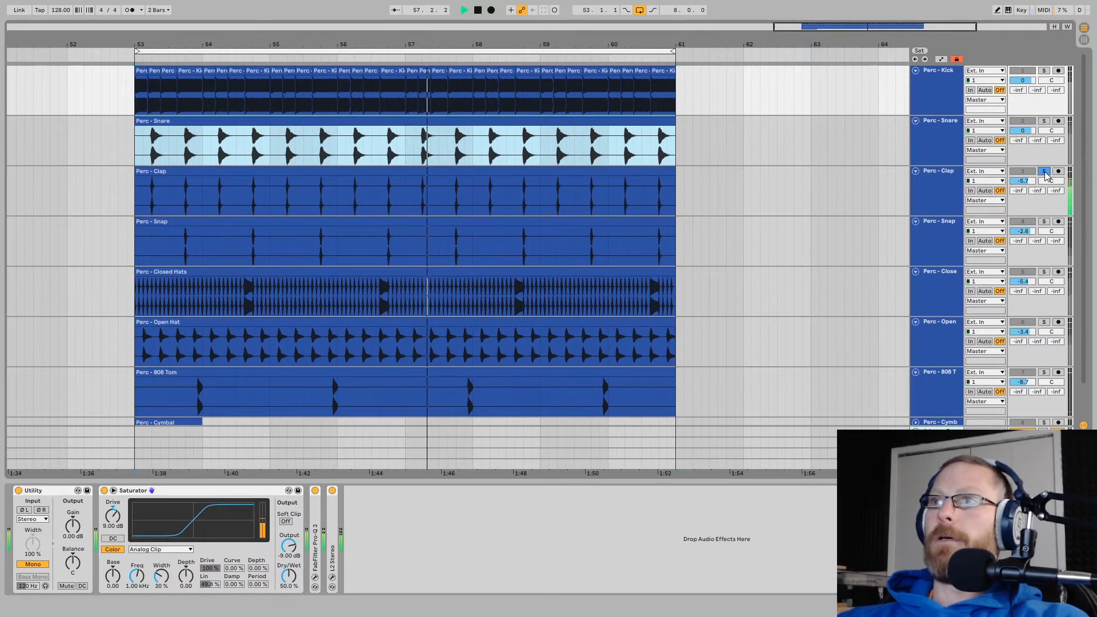
click(1045, 221)
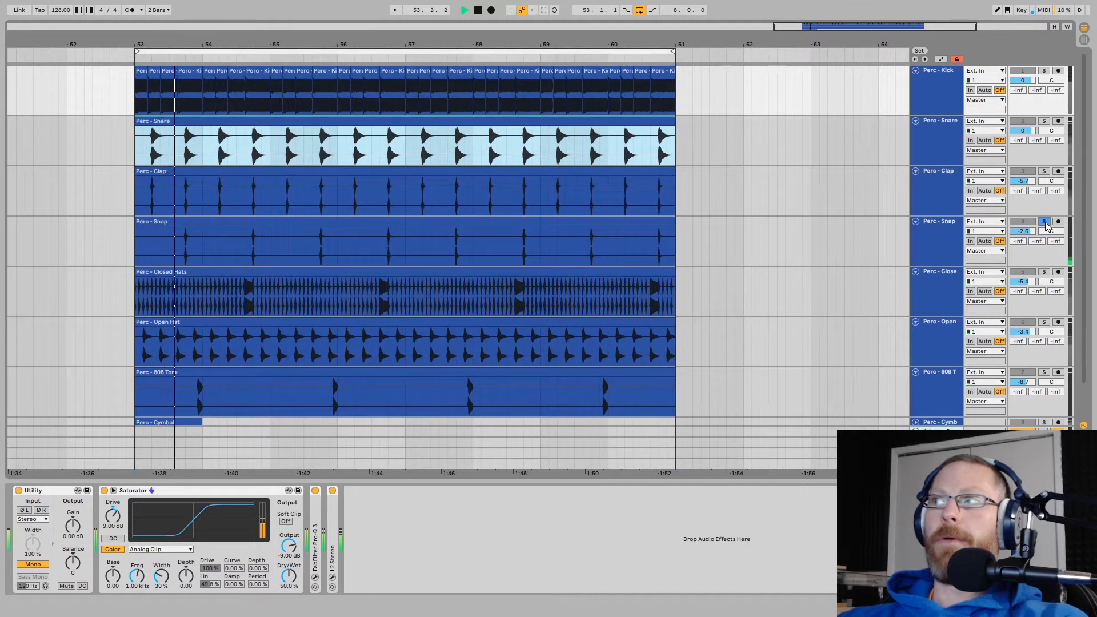
Solo the Perc - Snare track, show its device chain and unfold its Utility device.
click(1044, 122)
click(948, 137)
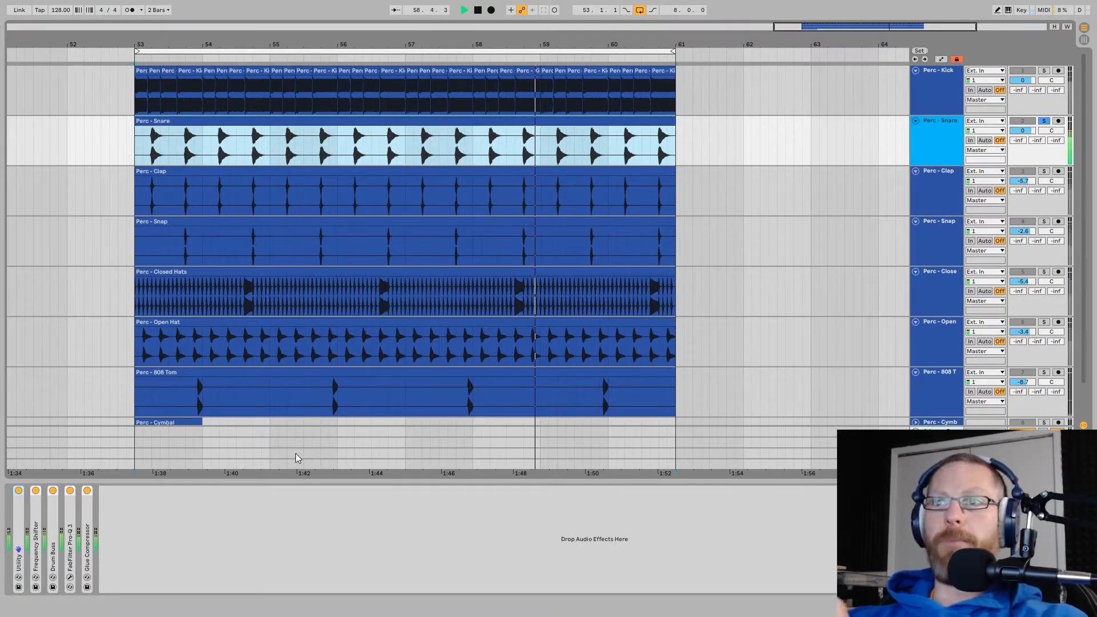
double_click(18, 537)
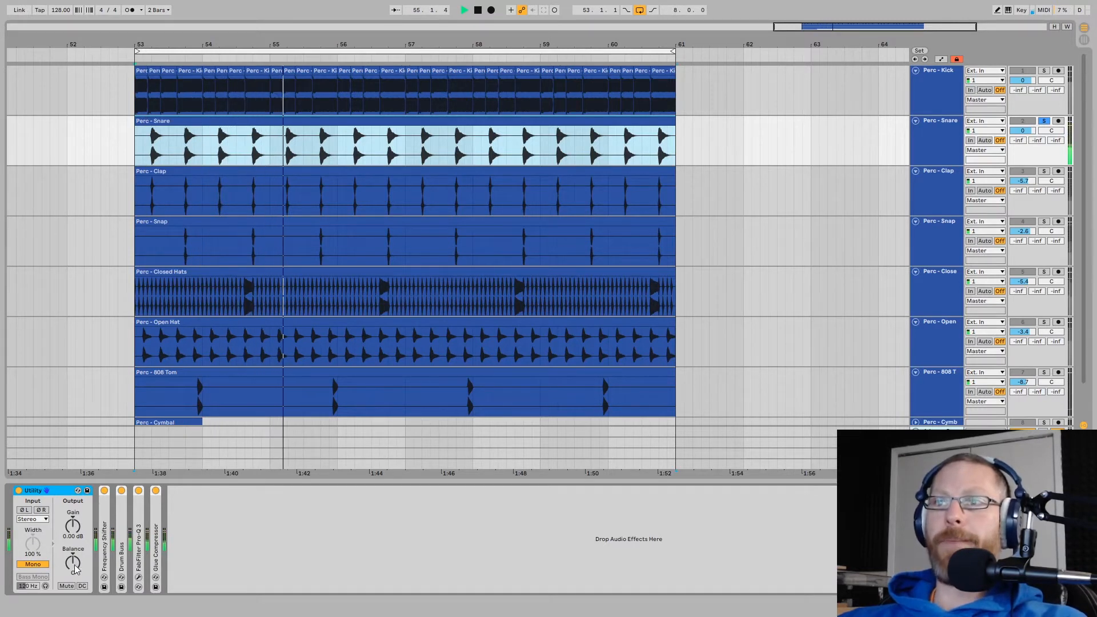
Unfold the snare's Frequency Shifter and audition the snare together with the kick, leaving only the snare soloed.
double_click(105, 547)
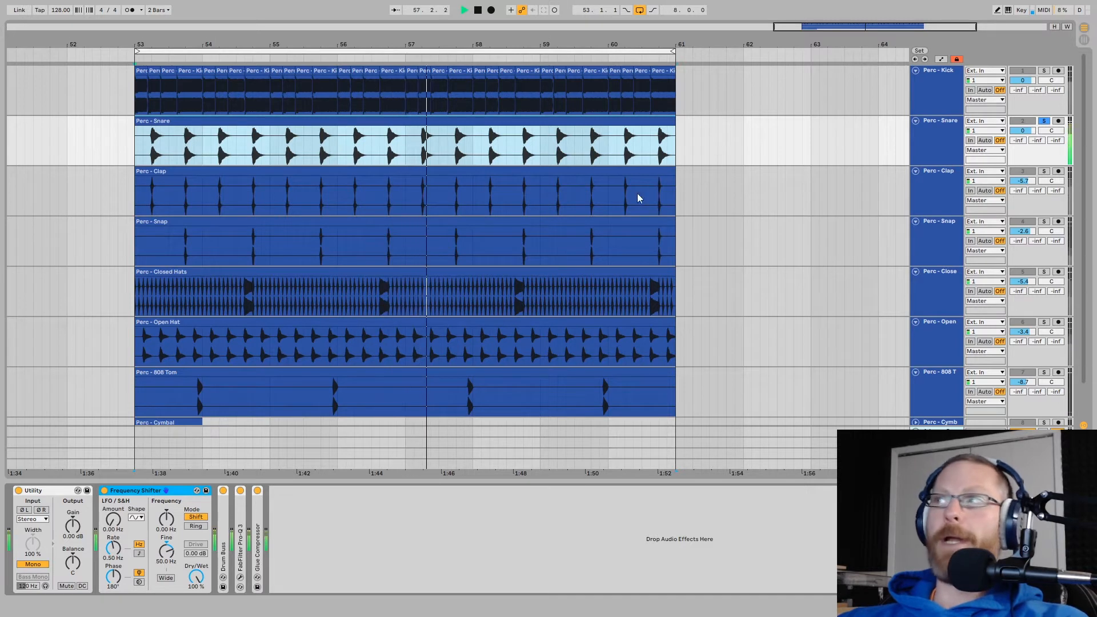
click(1043, 71)
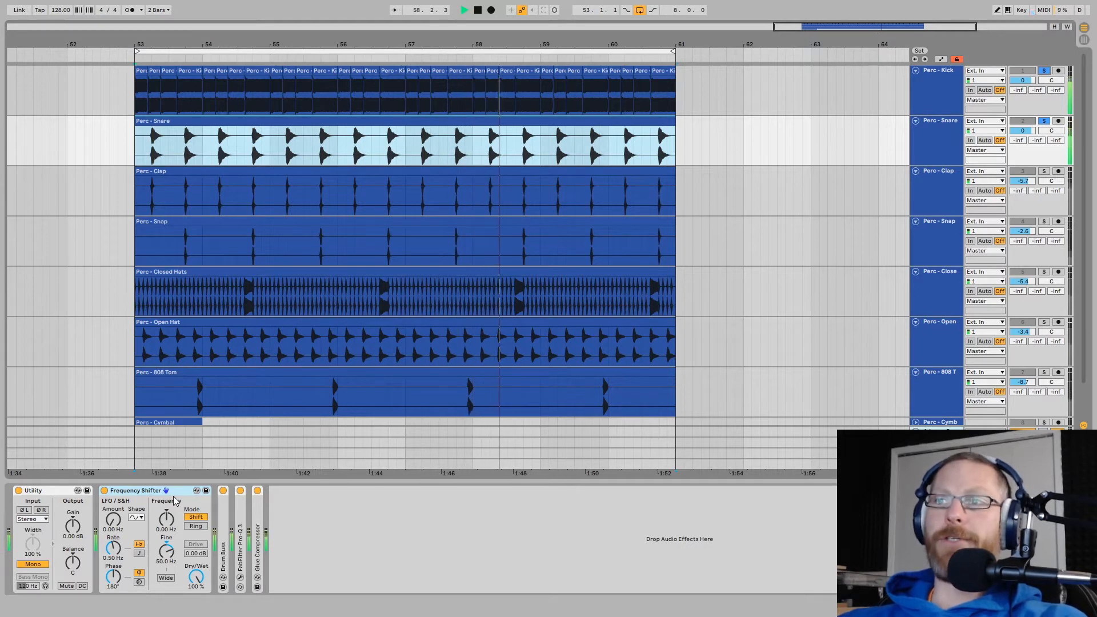
click(1044, 70)
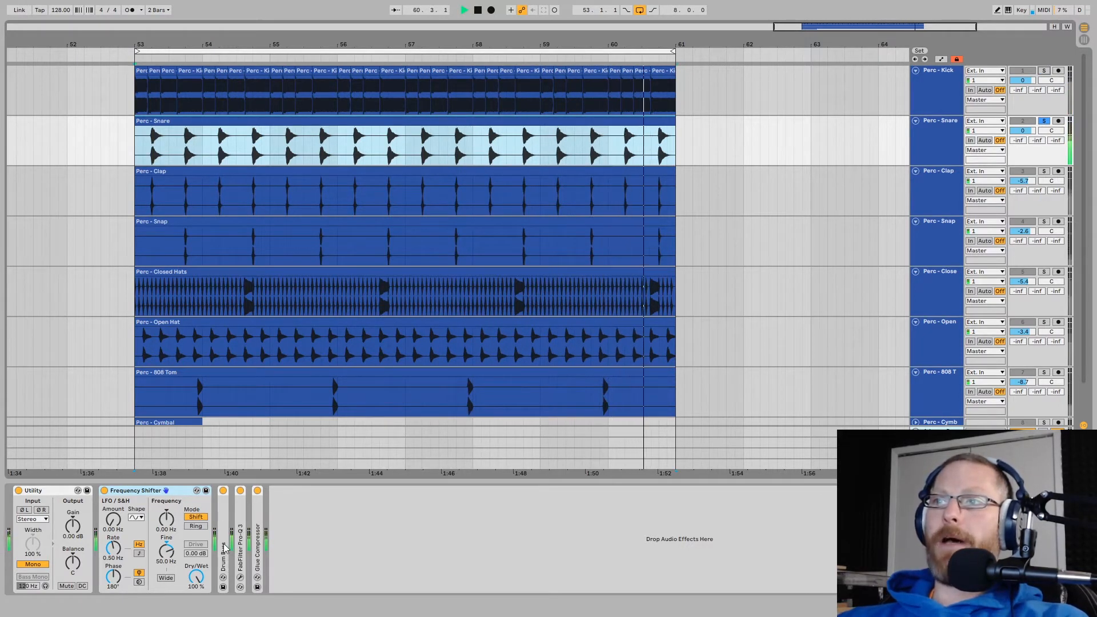
Unfold the snare's Drum Buss and compare the sound with the device bypassed and active.
double_click(227, 568)
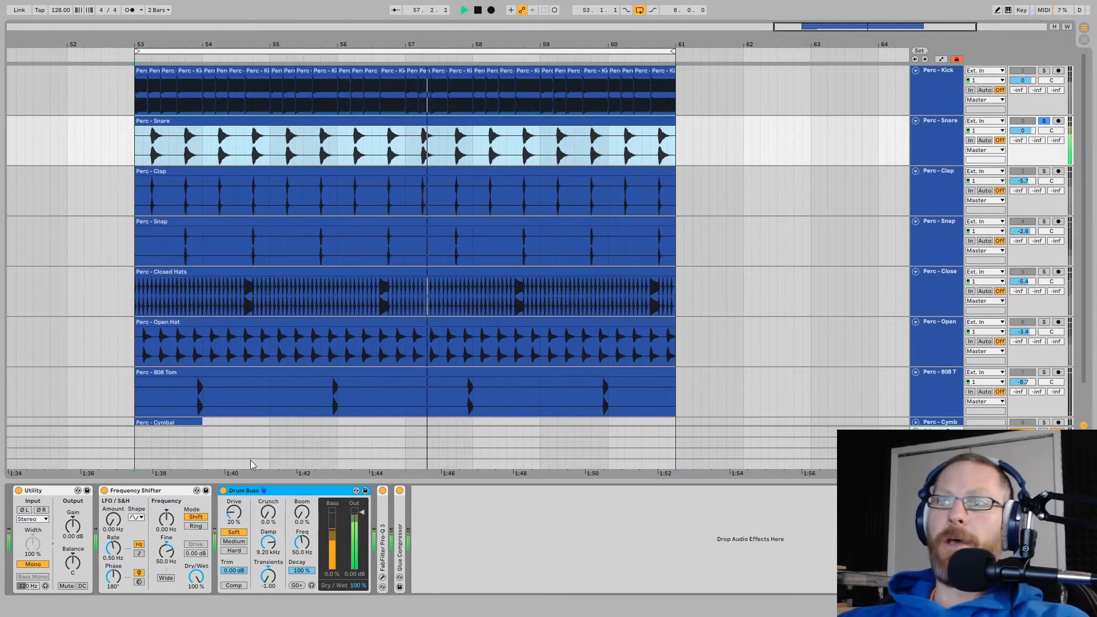
click(223, 490)
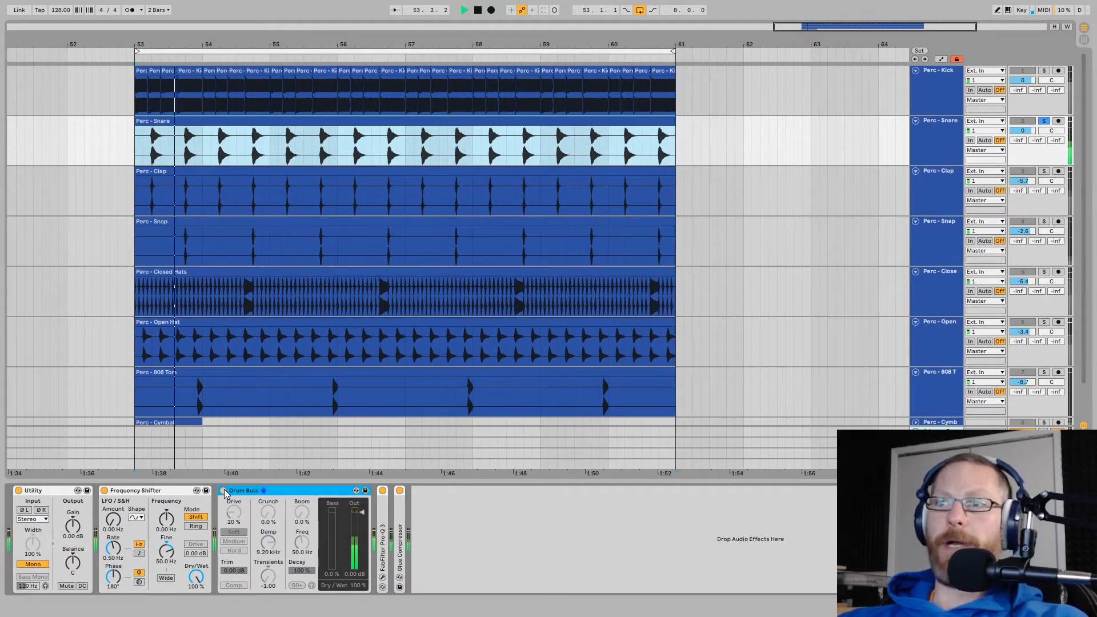
click(224, 490)
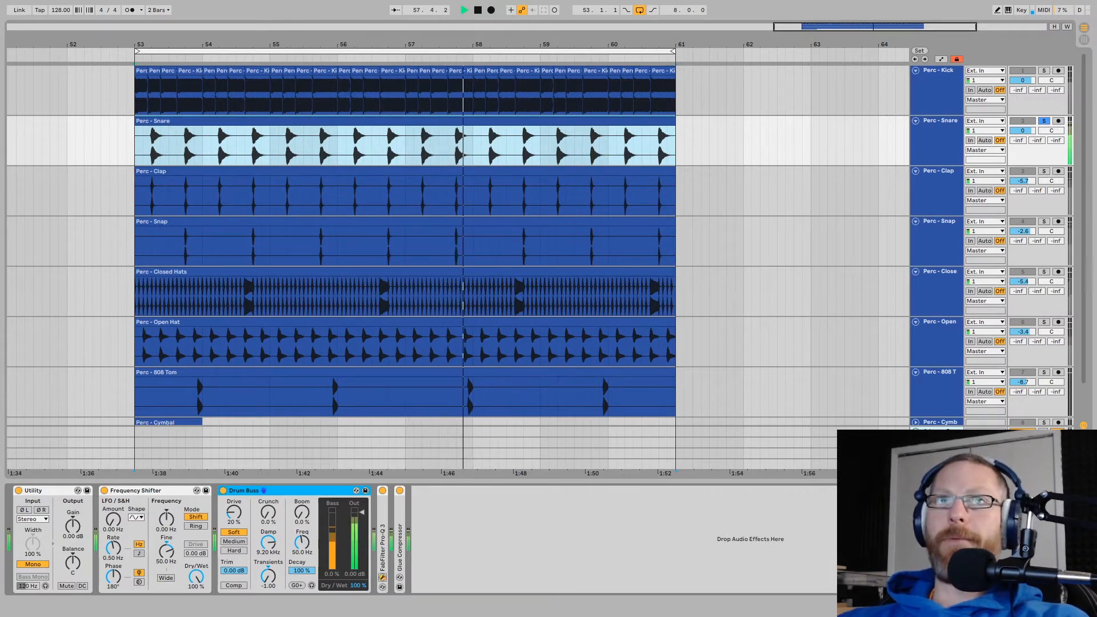
Open the snare's FabFilter Pro-Q 3, inspect its 150 Hz low cut and audition the 16000 Hz high cut band in solo.
drag(0, 86, 425, 159)
mouse_move(184, 274)
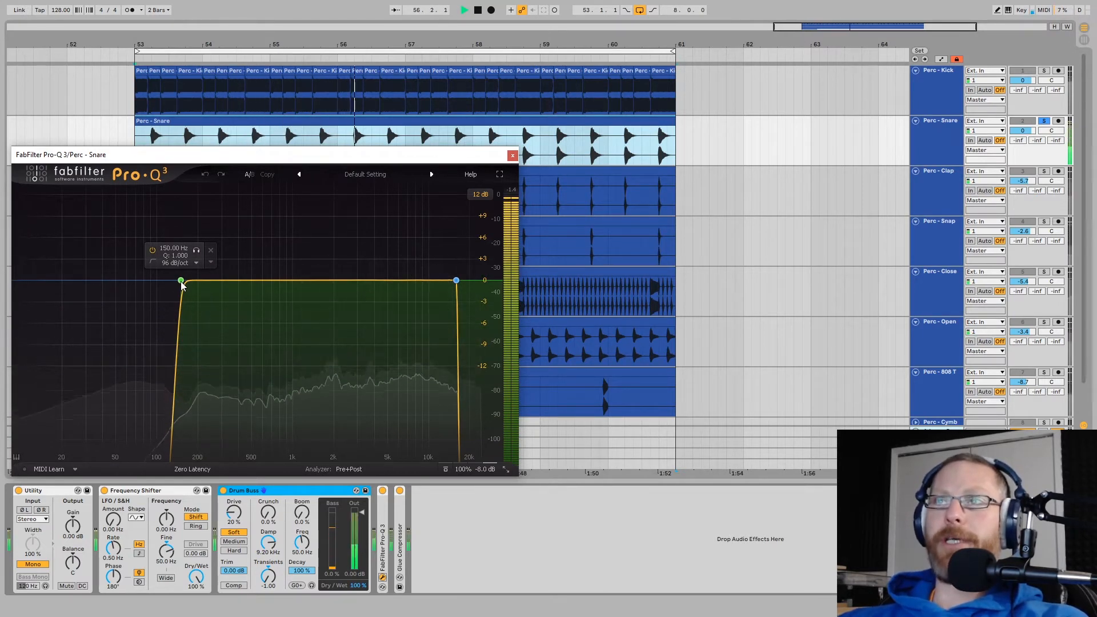
click(160, 336)
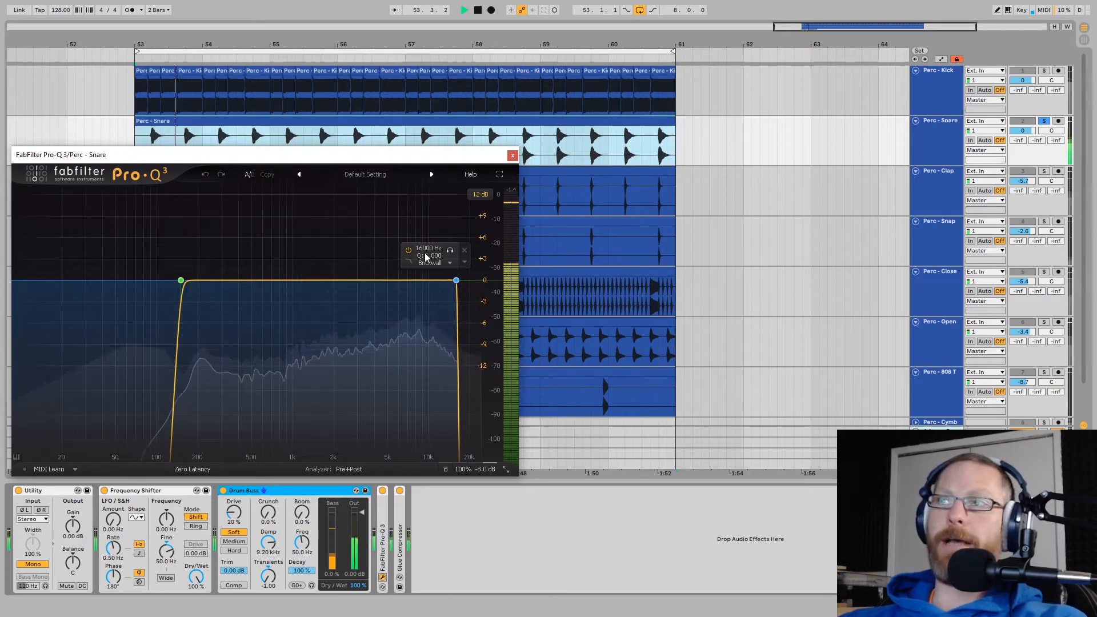
click(449, 251)
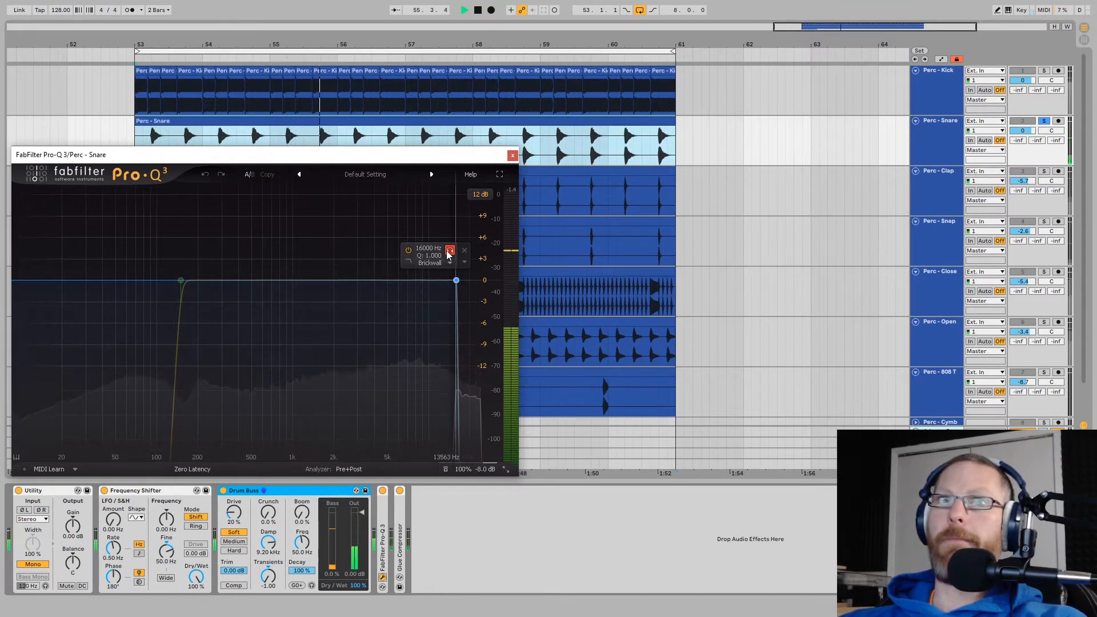
click(449, 251)
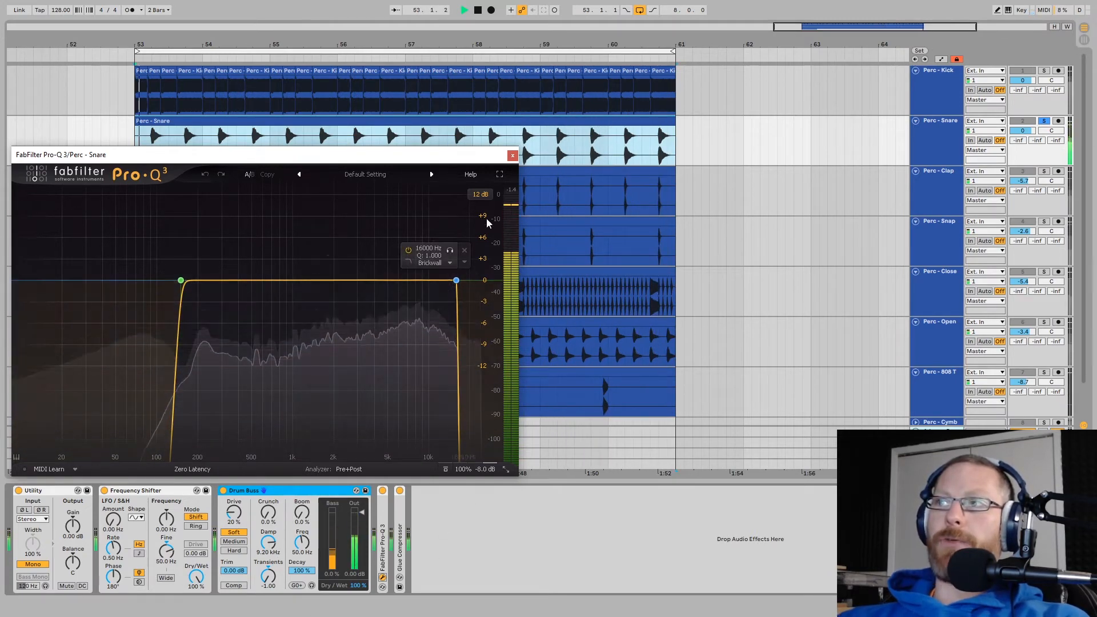
Check the output gain in the snare's equalizer and close its window.
mouse_move(483, 468)
mouse_move(475, 428)
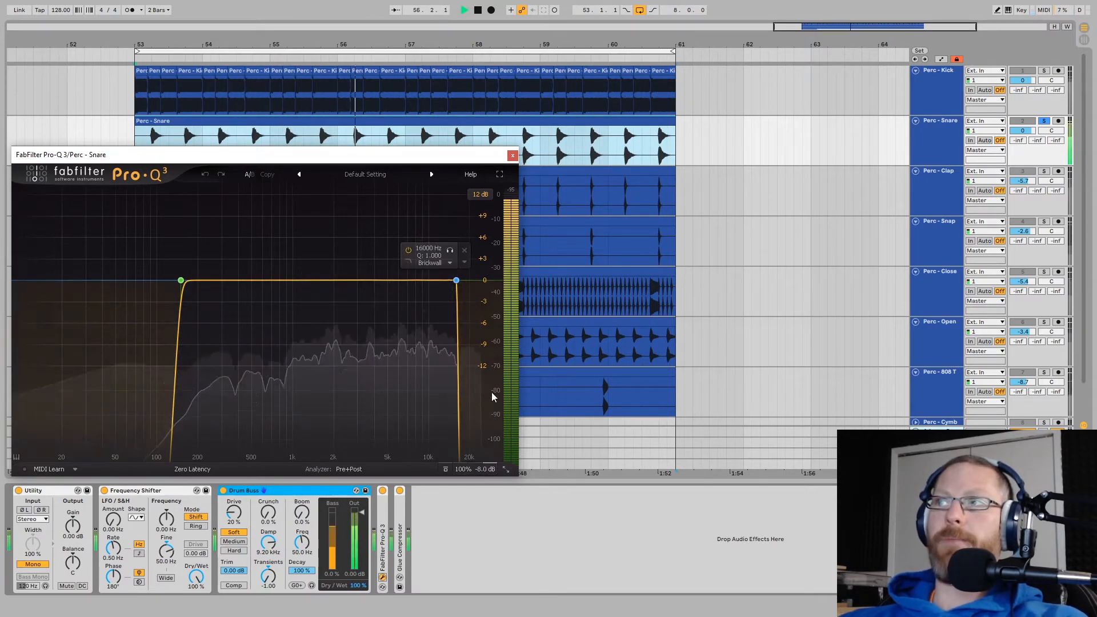
click(512, 156)
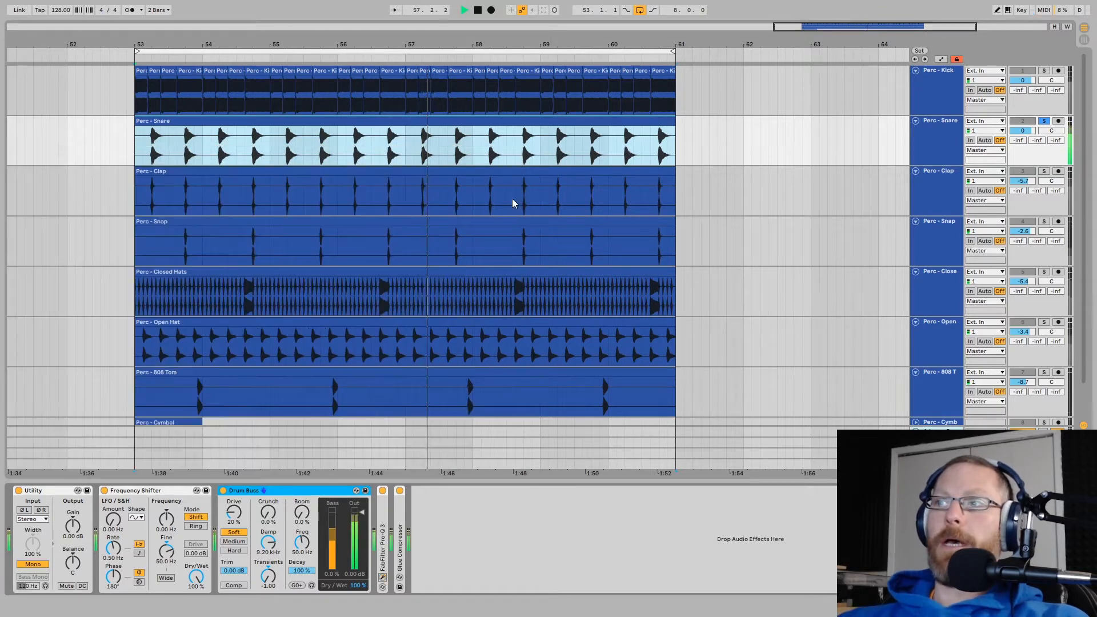
Unfold the snare's Glue Compressor, set its Dry/Wet to 40 %, and check the snare's level in the session mixer.
click(401, 542)
double_click(401, 542)
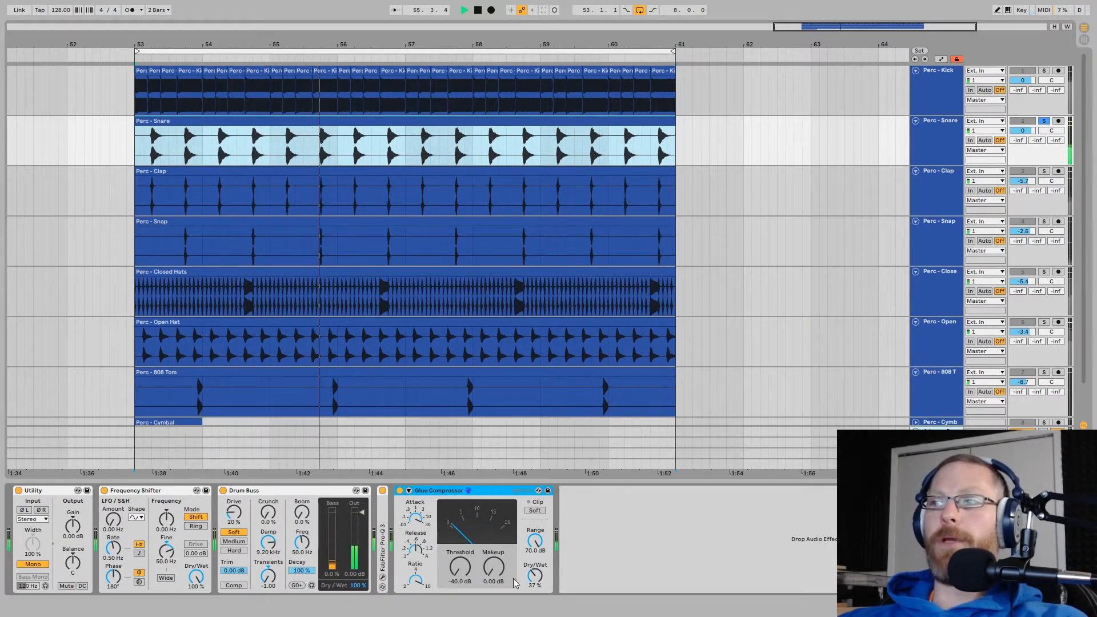
click(533, 581)
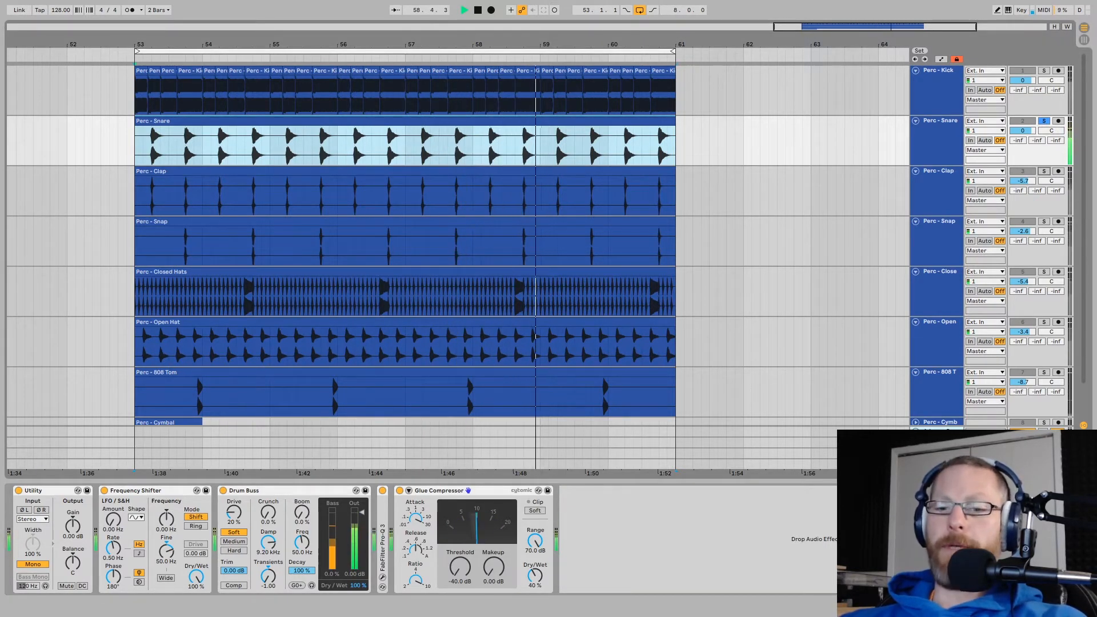
key(Tab)
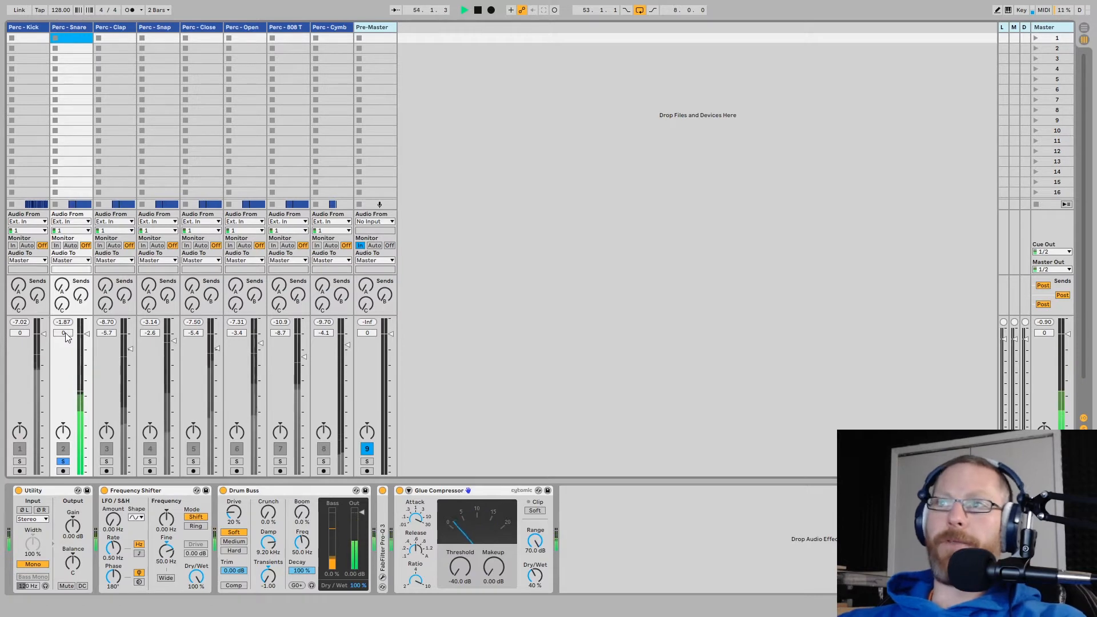
key(Tab)
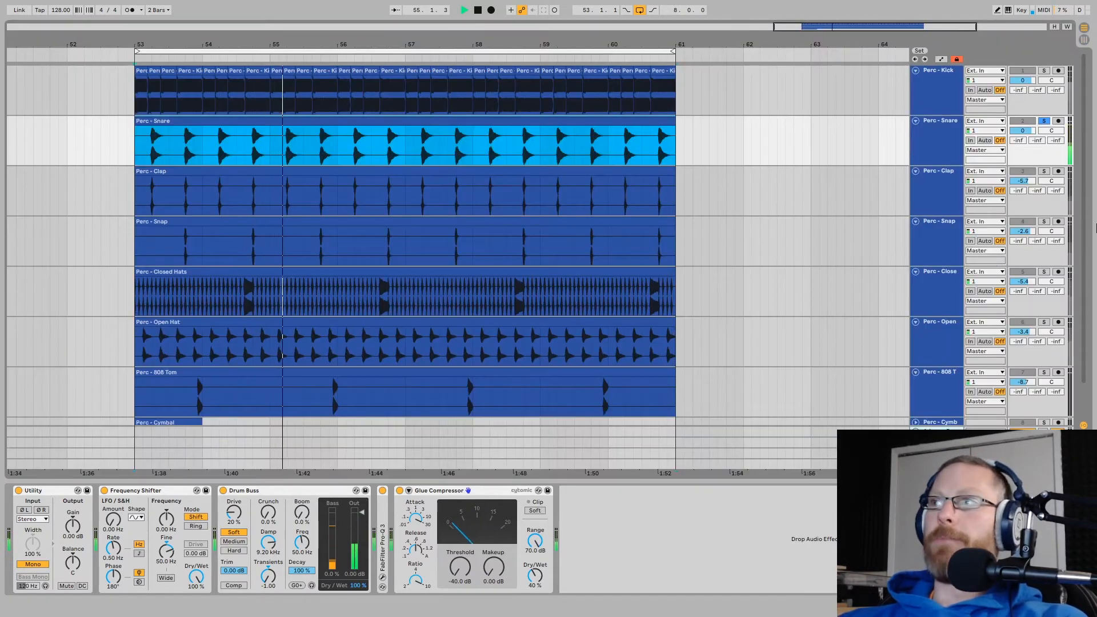
Solo the clap track, show its Audio Effect Rack, and deactivate the rack's Stereo chain.
click(1044, 172)
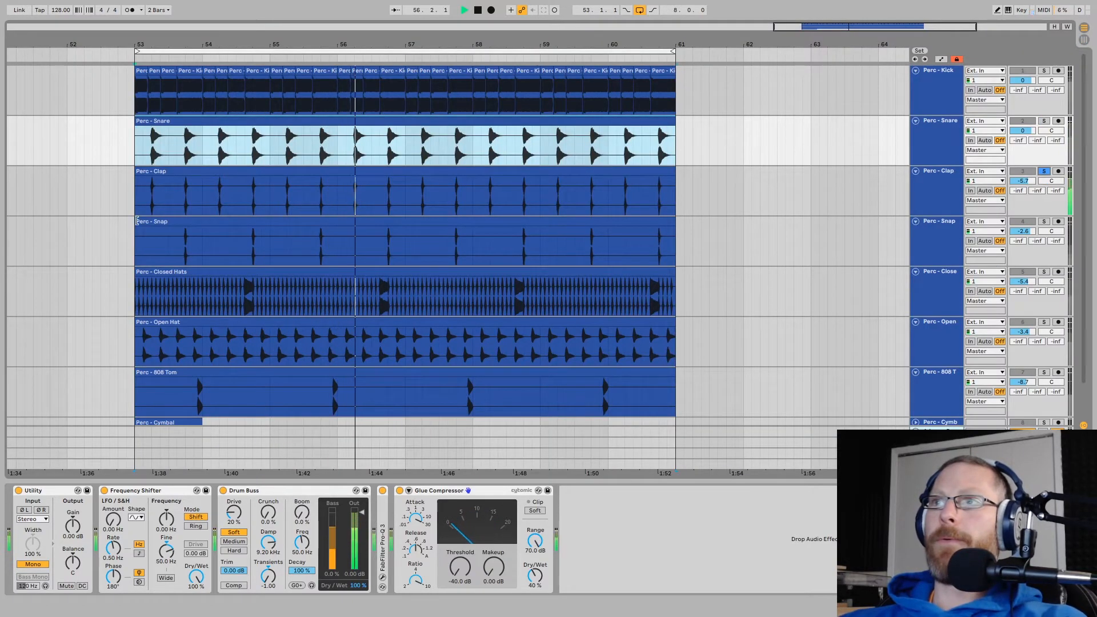
click(188, 204)
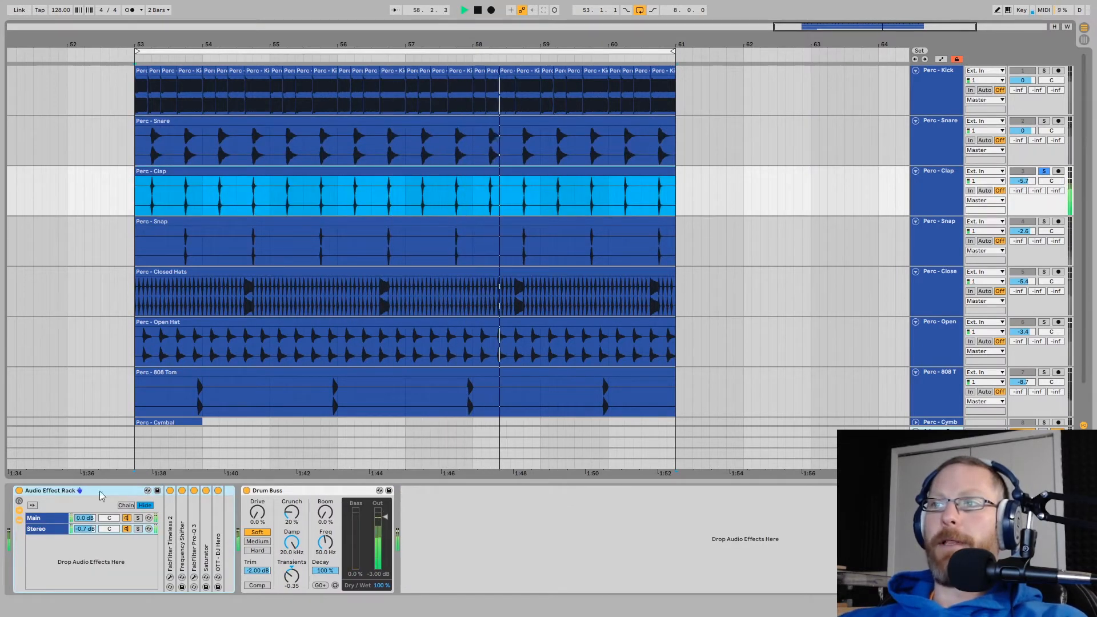
click(50, 522)
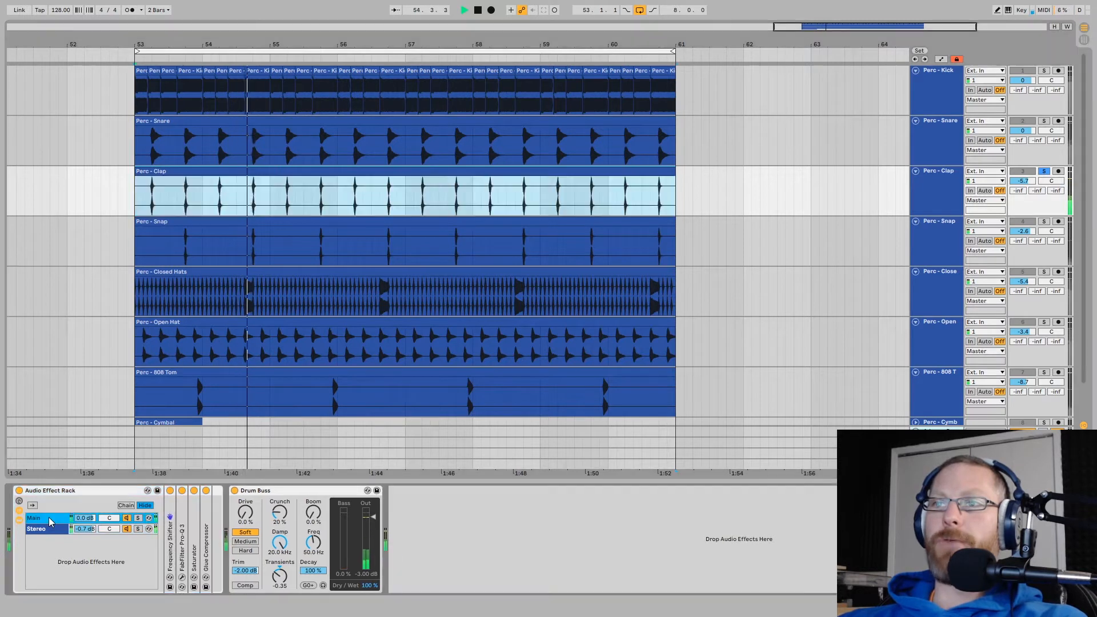
click(127, 529)
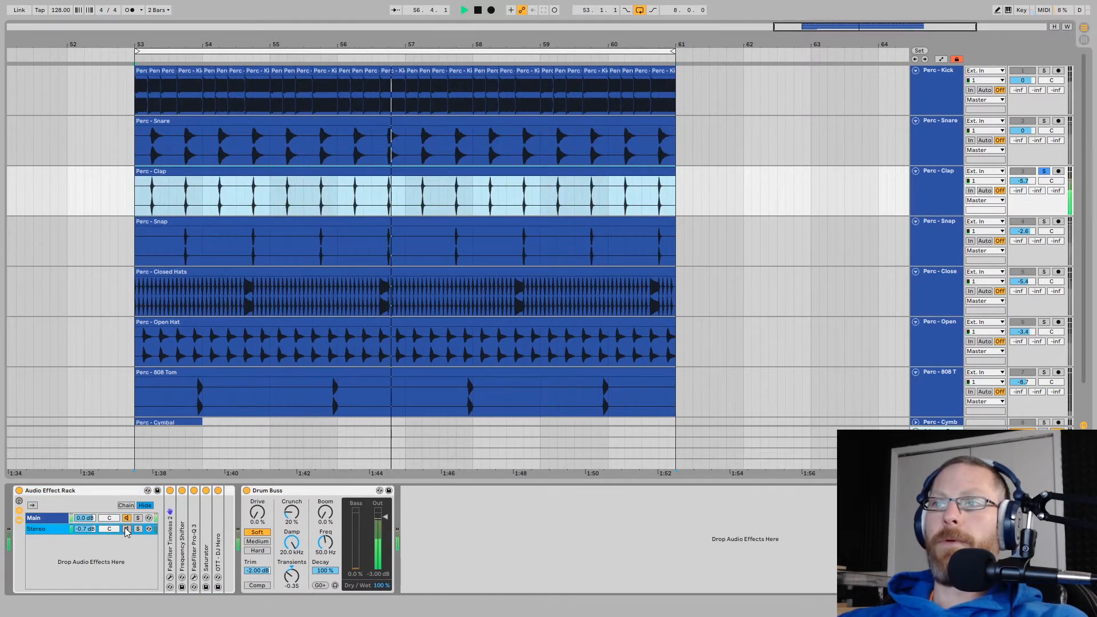
Unfold the Frequency Shifter in the clap's Main chain and solo the snare alongside the clap.
click(50, 524)
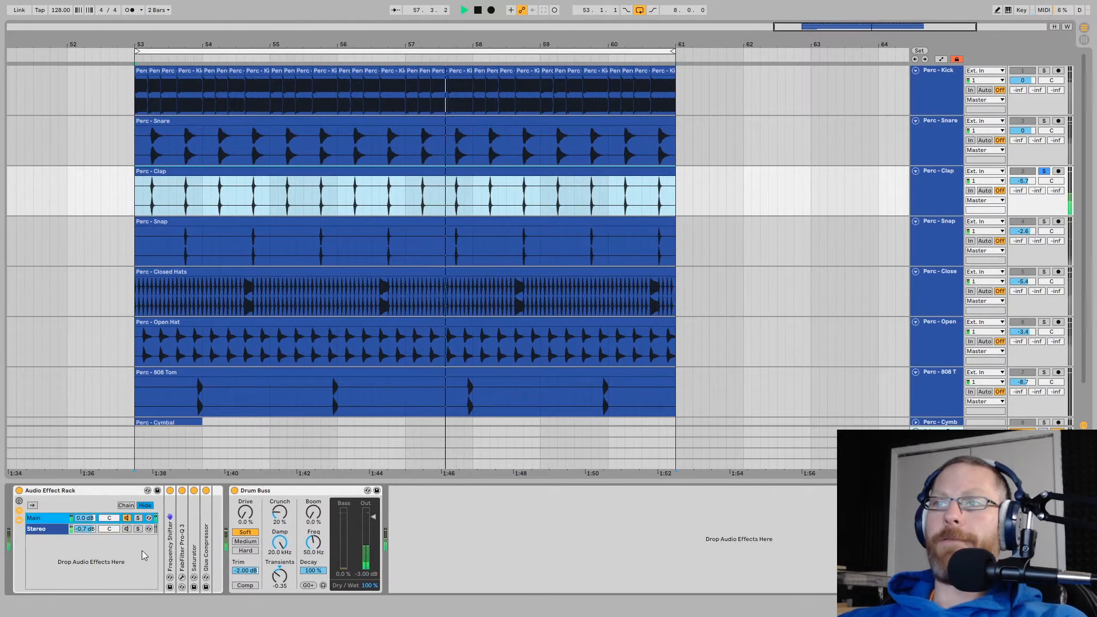
double_click(172, 550)
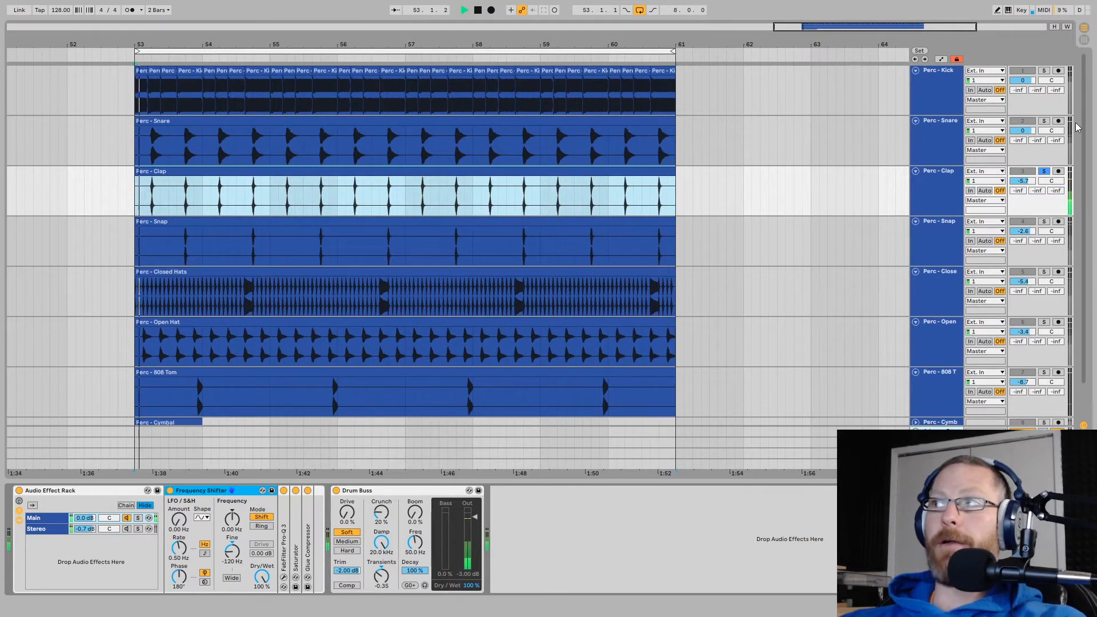
click(1045, 121)
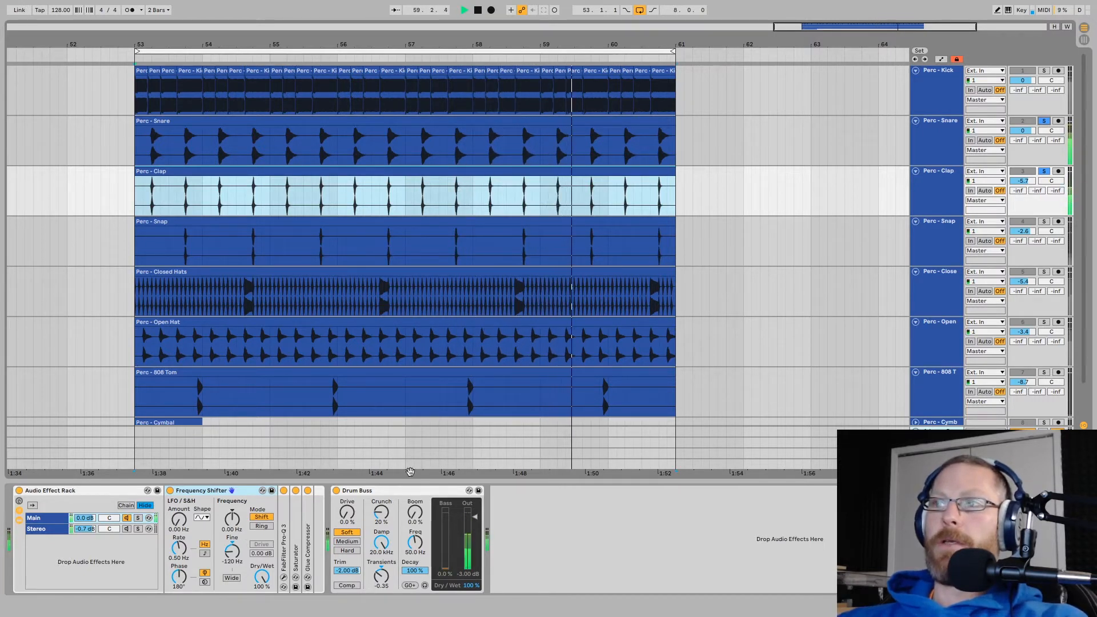
Open FabFilter Pro-Q 3 in the clap's Main chain, inspect its cut bands and output gain, and close it.
click(284, 578)
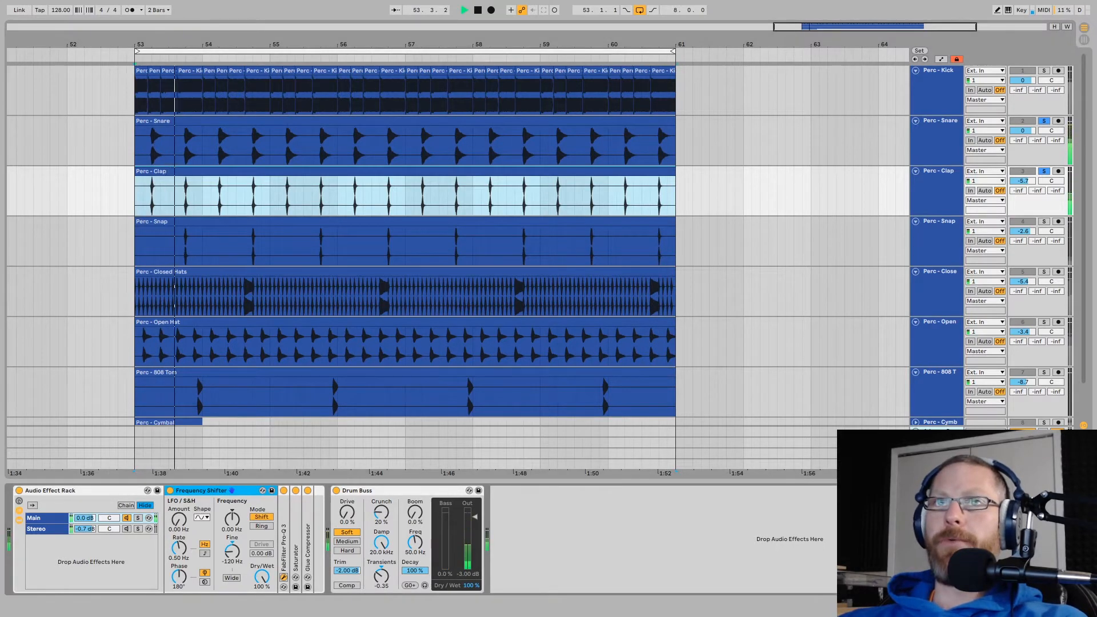
drag(229, 145, 262, 162)
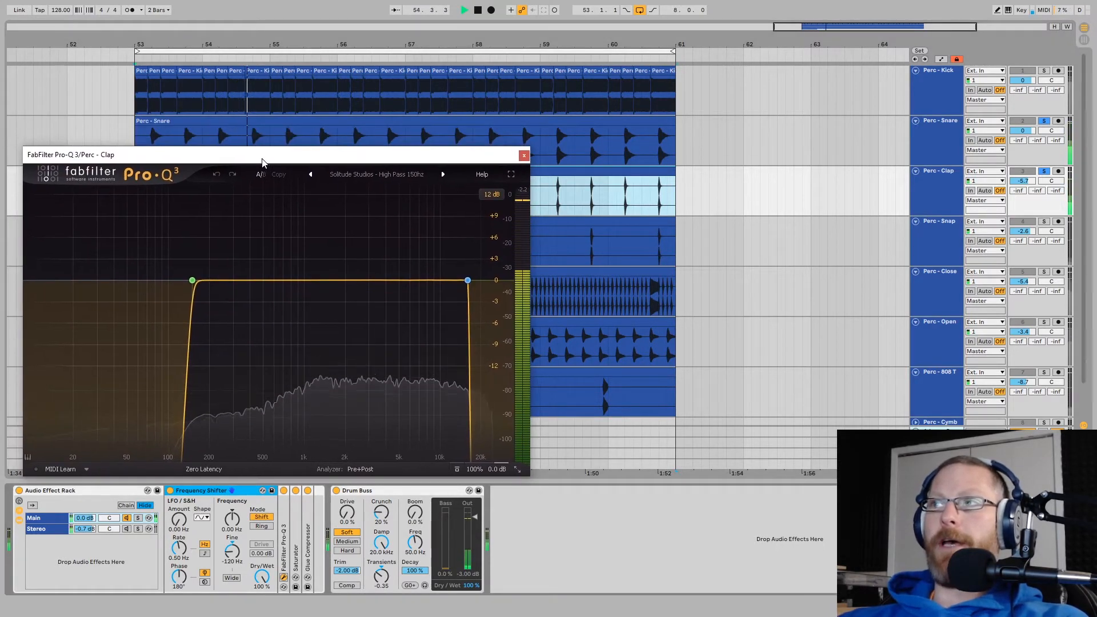
mouse_move(190, 434)
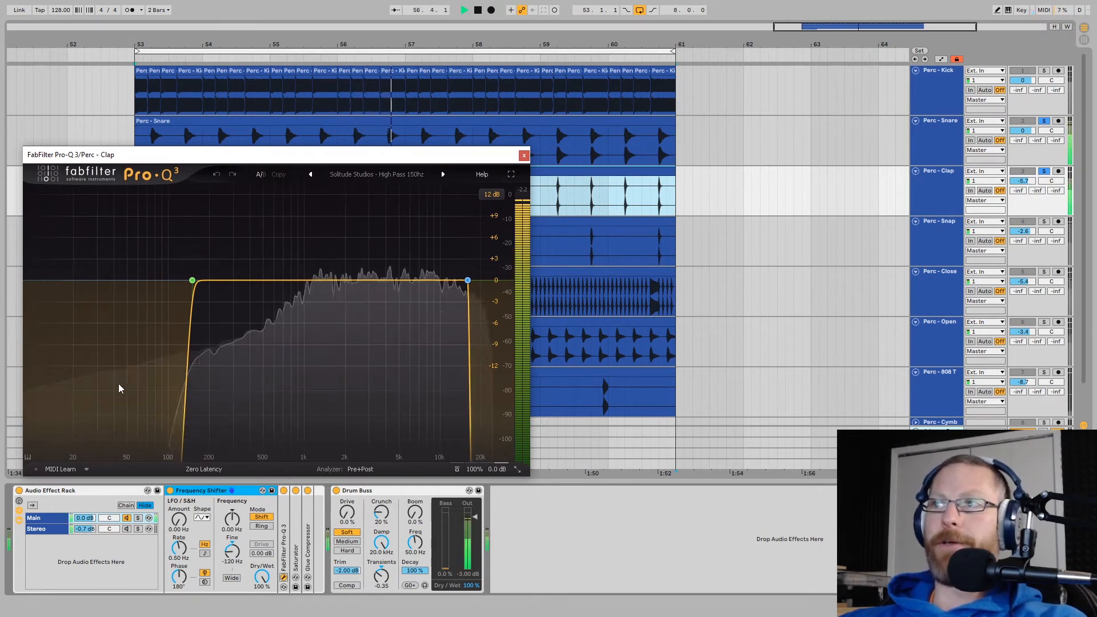
mouse_move(486, 467)
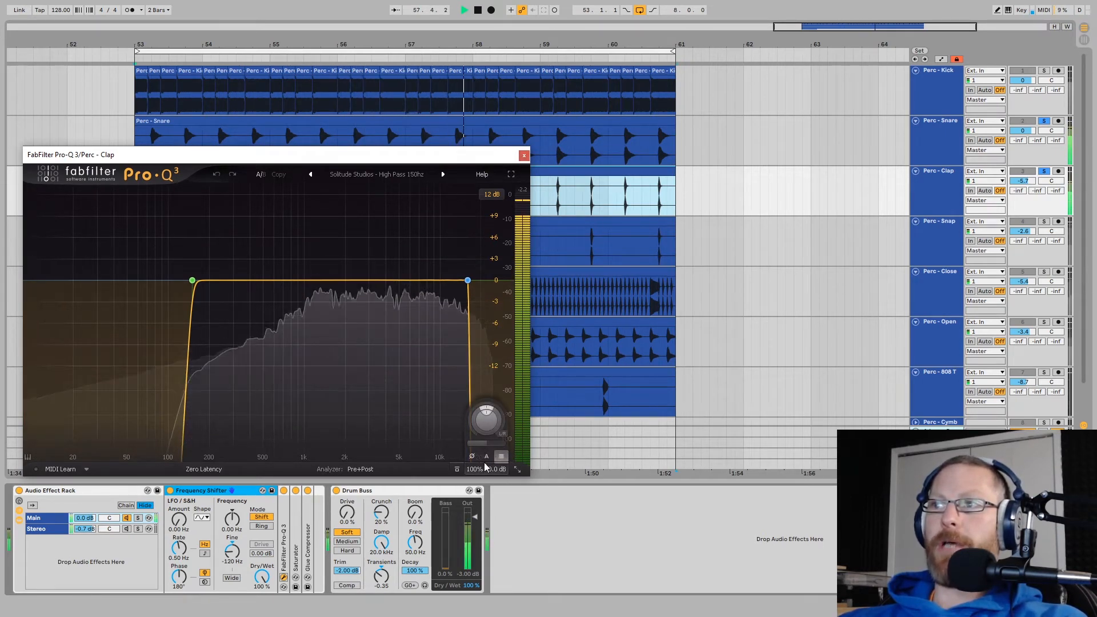
click(523, 155)
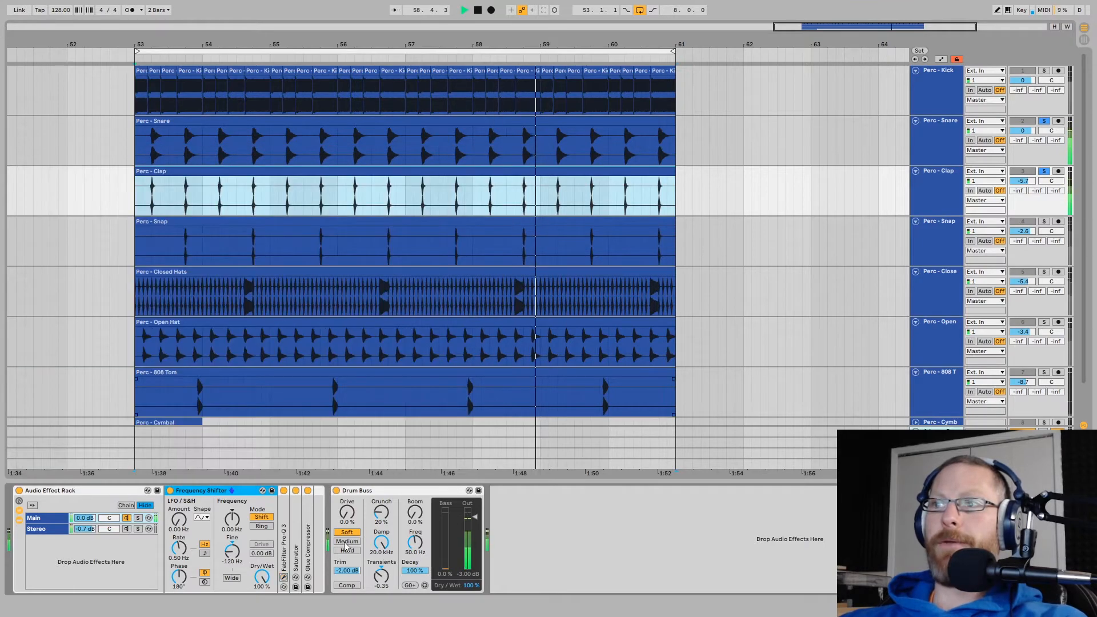
Unfold the Saturator and Glue Compressor in the clap's Main chain and review them together with the Drum Buss, leaving only the clap soloed.
double_click(297, 561)
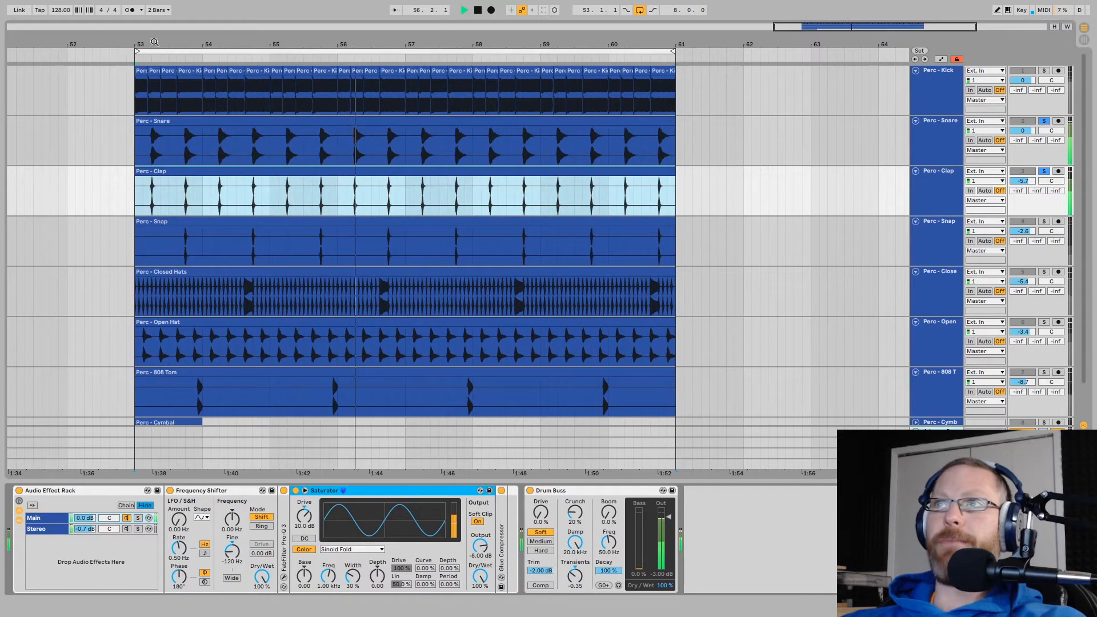
mouse_move(155, 42)
mouse_down()
mouse_move(147, 173)
mouse_move(148, 47)
mouse_up()
drag(142, 295, 142, 286)
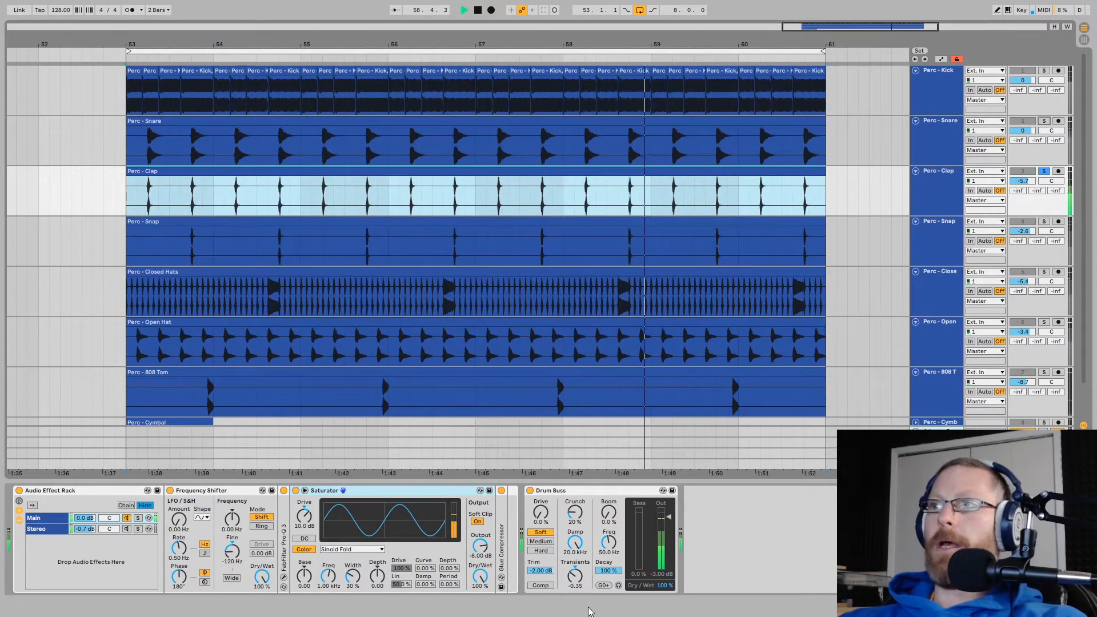
double_click(501, 551)
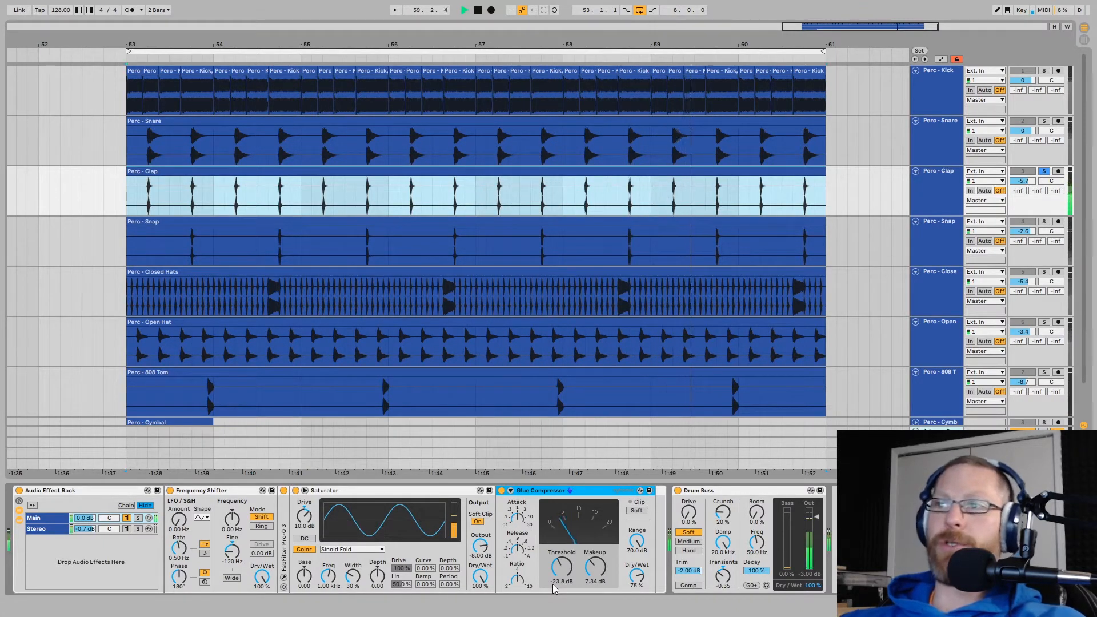
click(751, 496)
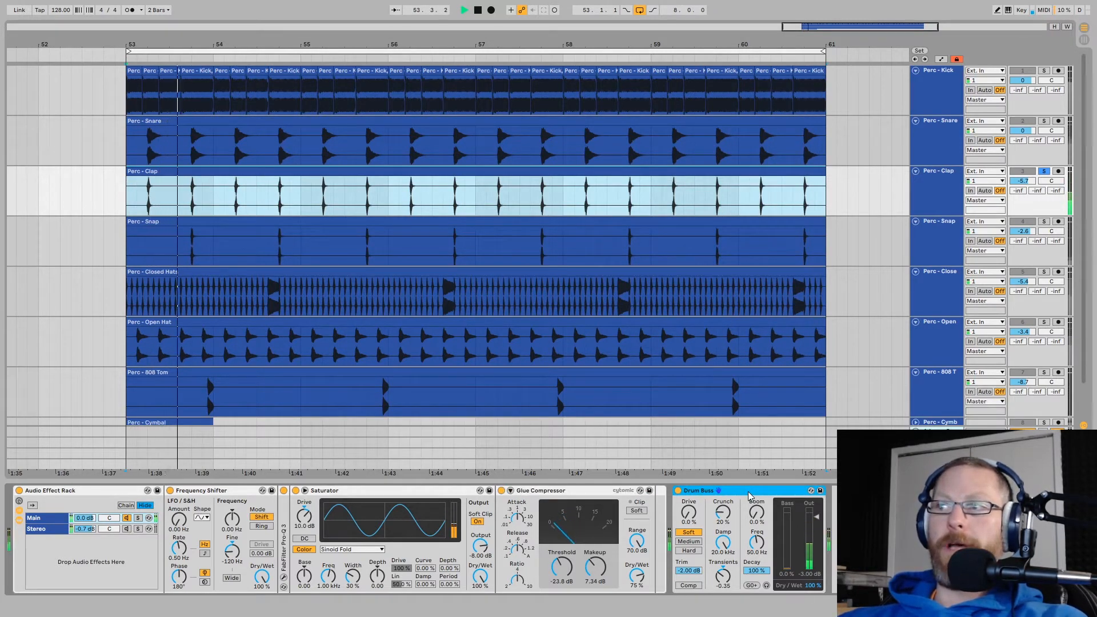
Activate the clap rack's Stereo chain, deactivate the Main chain, and show the Stereo chain's devices.
click(128, 530)
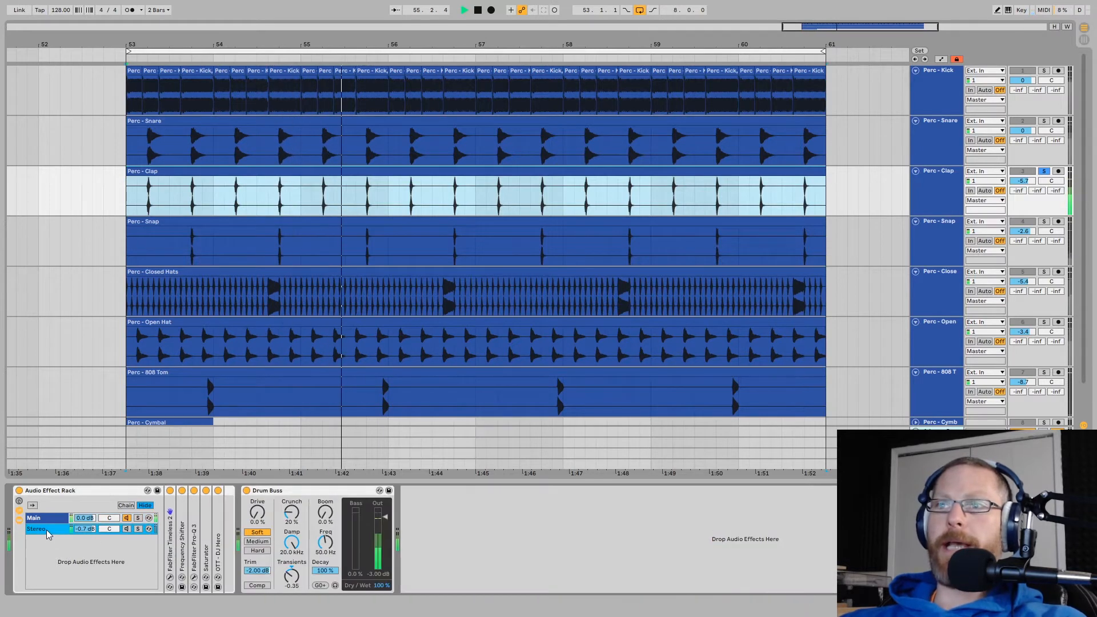
click(127, 530)
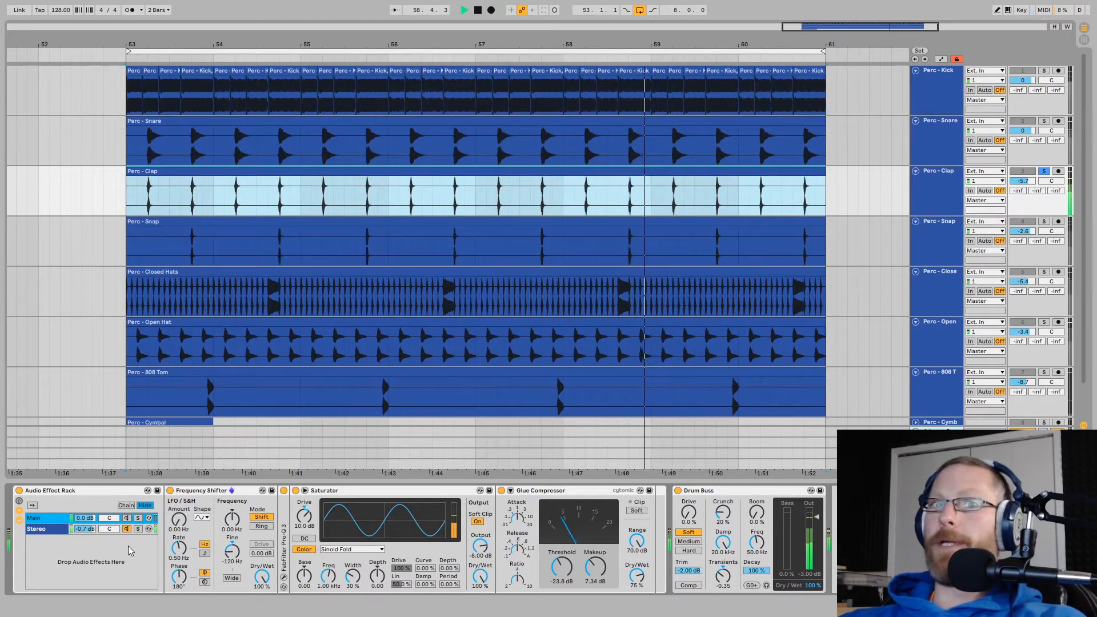
click(49, 530)
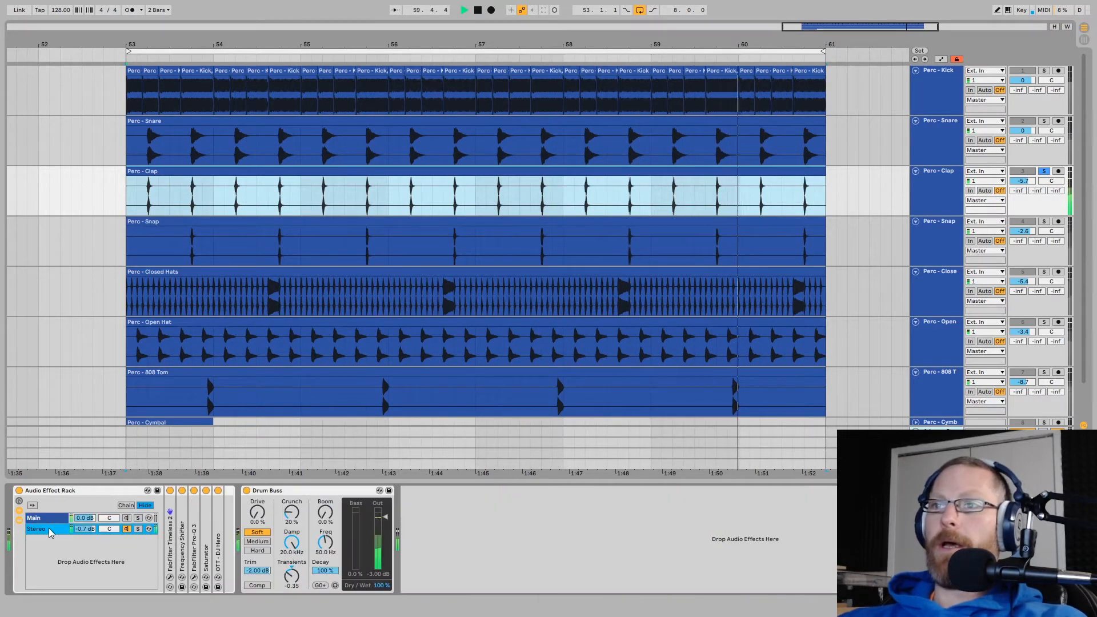
Open FabFilter Timeless 2 in the clap's Stereo chain, inspect its delay settings, and close it.
click(170, 578)
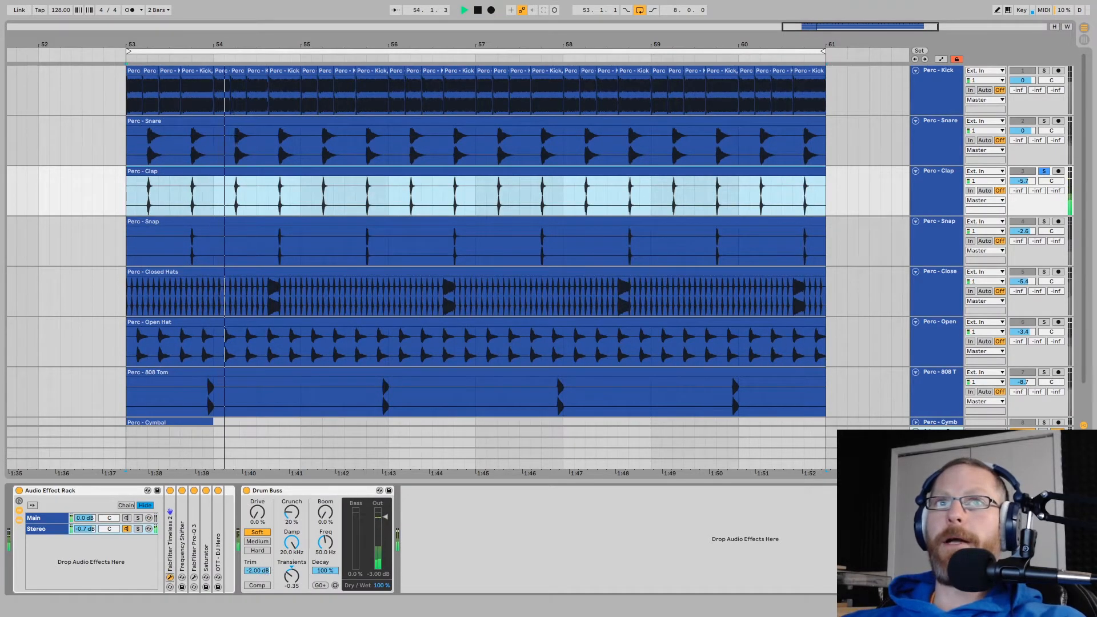
drag(167, 179, 276, 272)
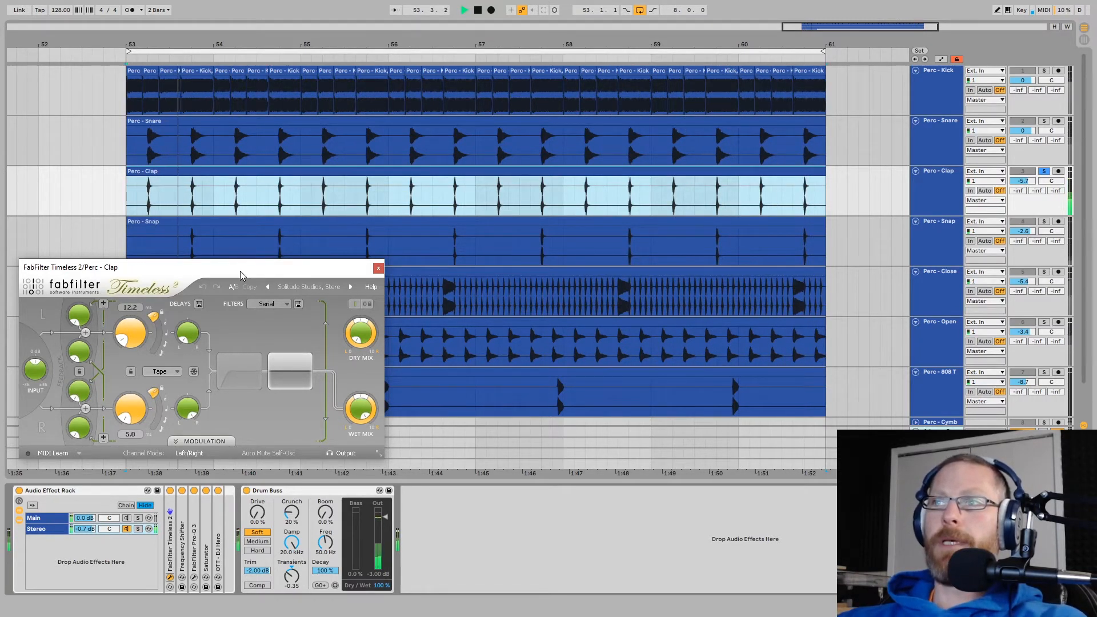
click(378, 268)
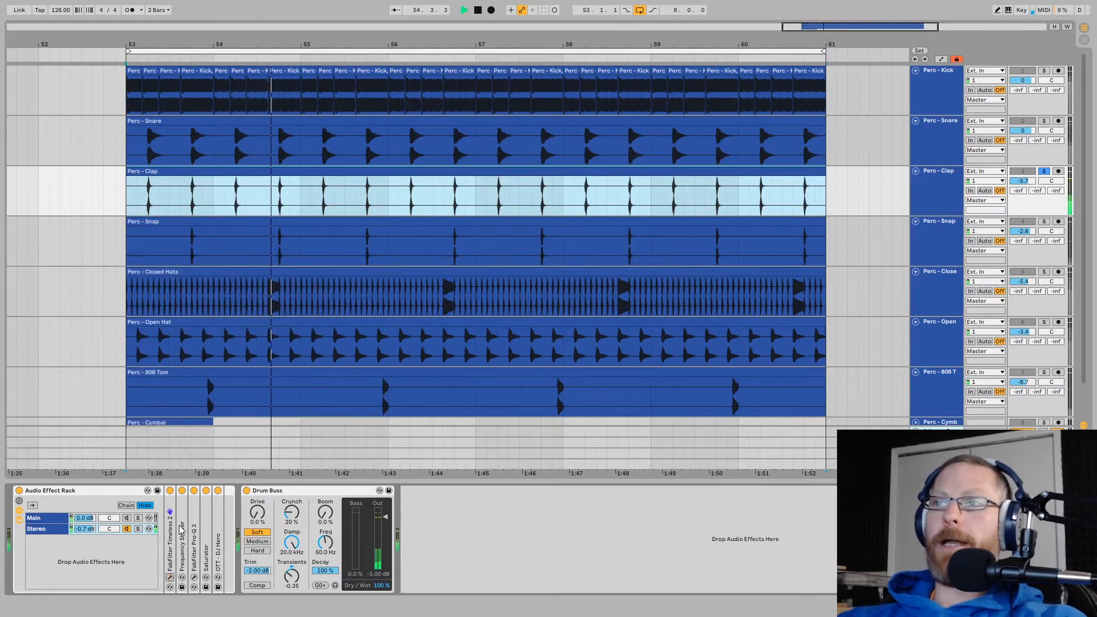
Unfold the Stereo chain's Frequency Shifter and inspect the low cut in its FabFilter Pro-Q 3.
double_click(180, 531)
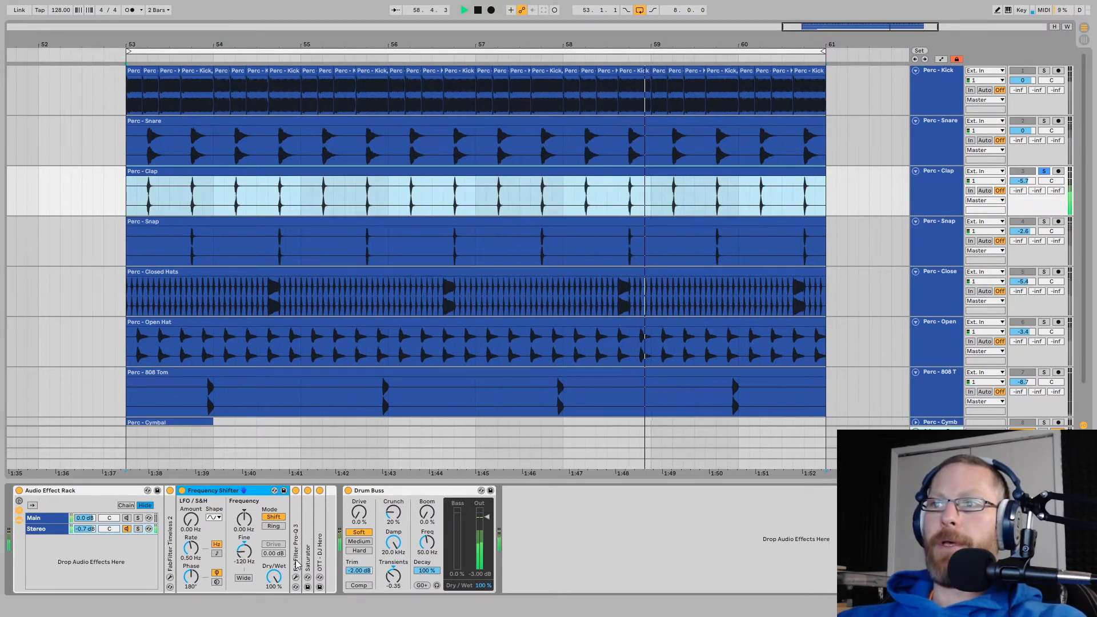
click(296, 577)
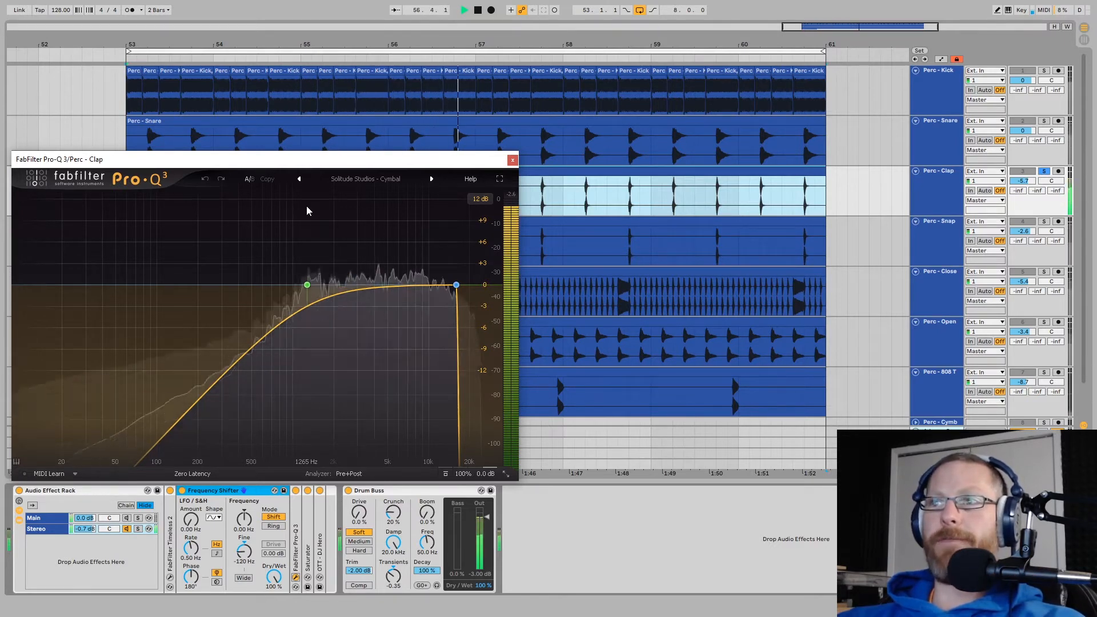
click(513, 160)
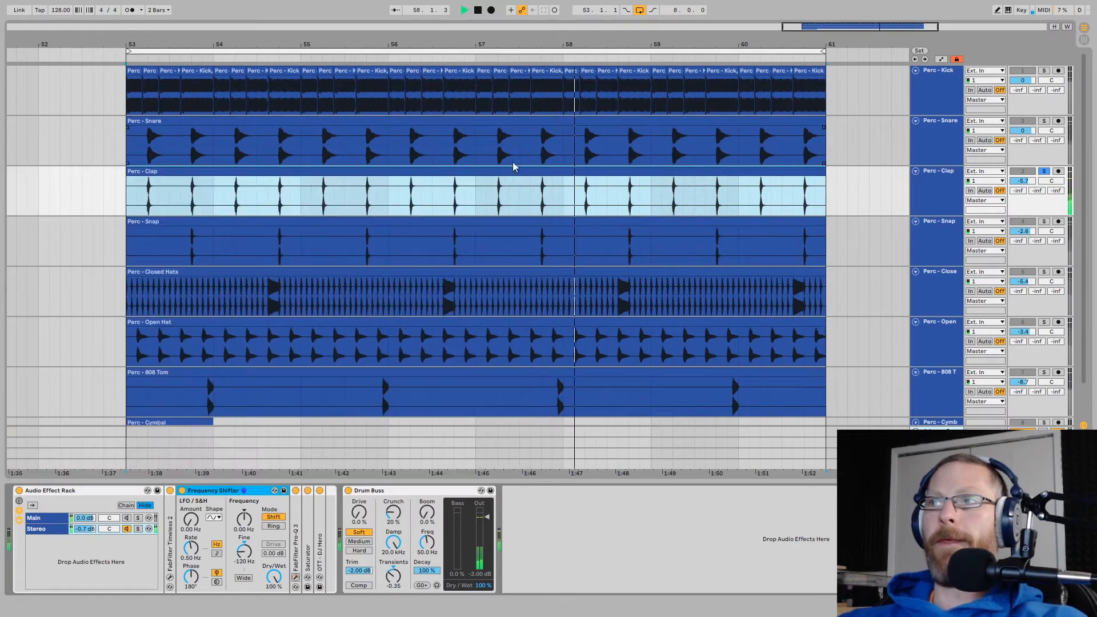
Unfold the Saturator and the OTT - DJ Hero multiband compressor in the clap's Stereo chain to review their settings.
double_click(308, 573)
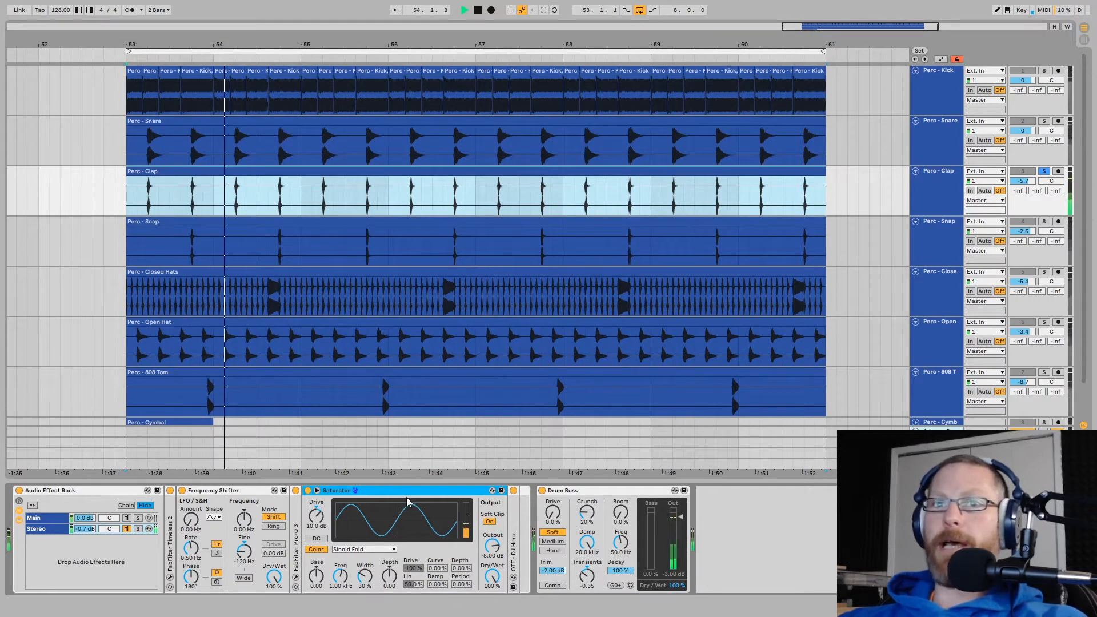
double_click(516, 541)
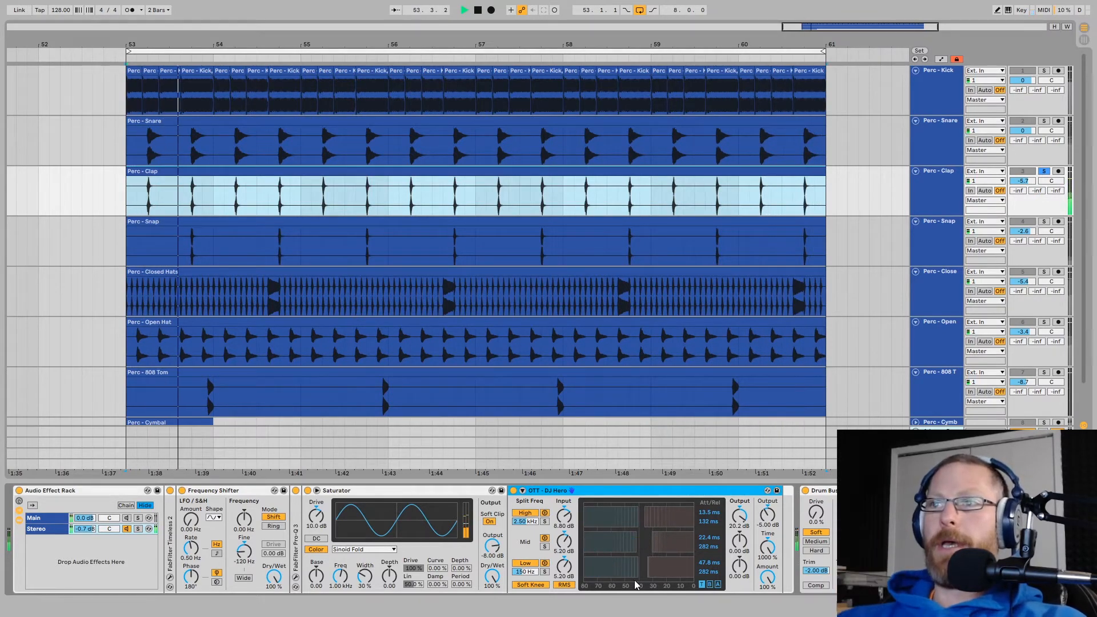
Reactivate the clap rack's Main chain, set the Stereo chain's volume to -0.5 dB and fold its Frequency Shifter.
click(129, 521)
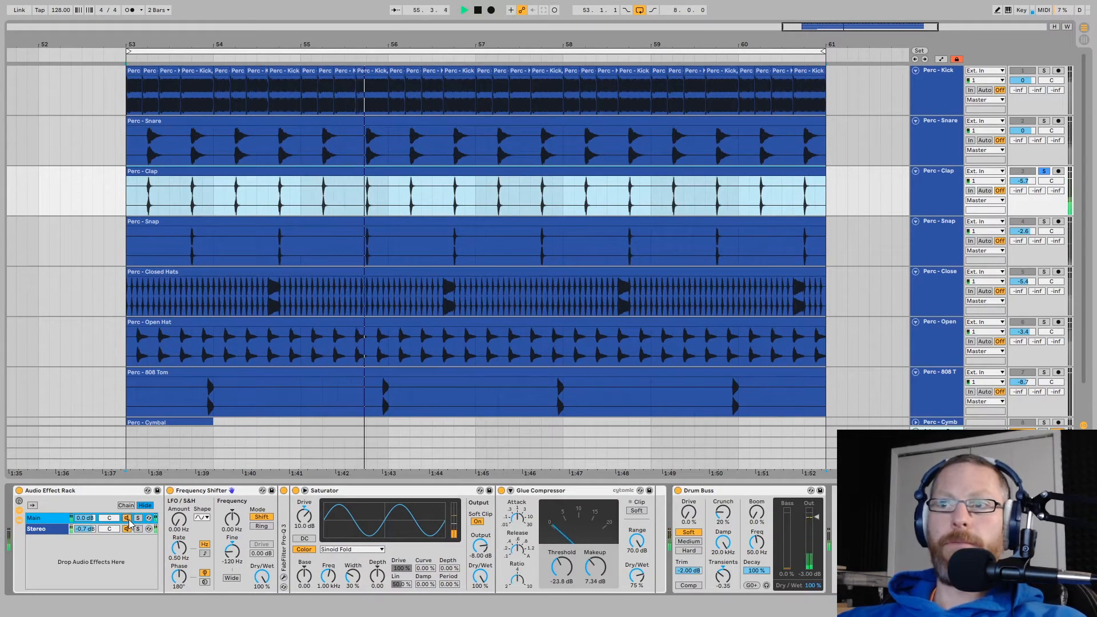
click(86, 519)
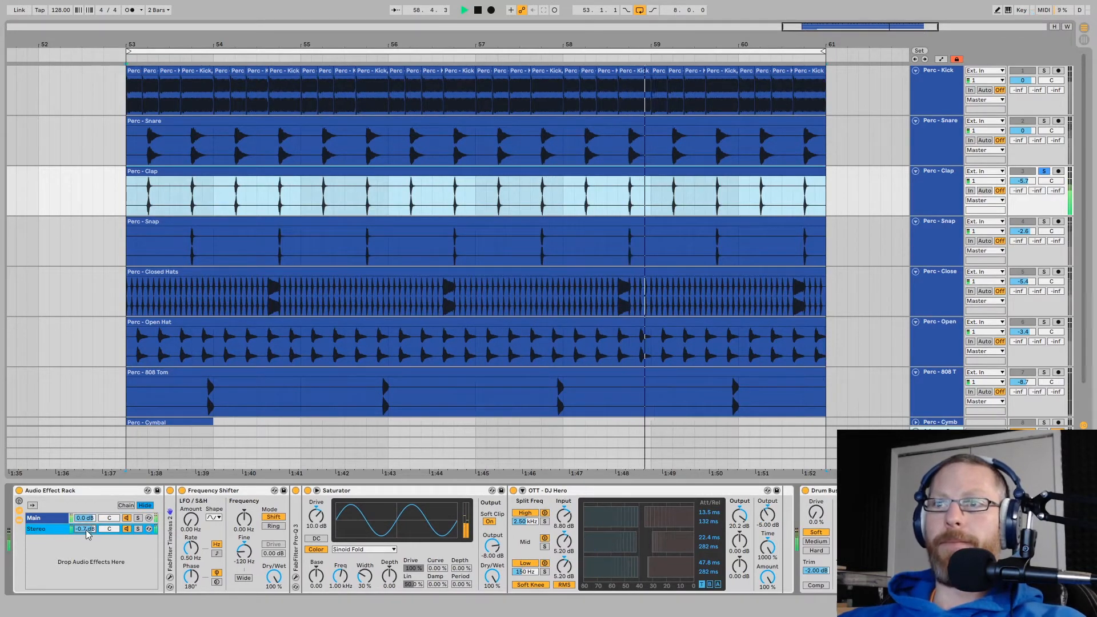
mouse_move(86, 530)
mouse_down()
mouse_move(85, 545)
mouse_move(86, 461)
mouse_move(85, 524)
mouse_up()
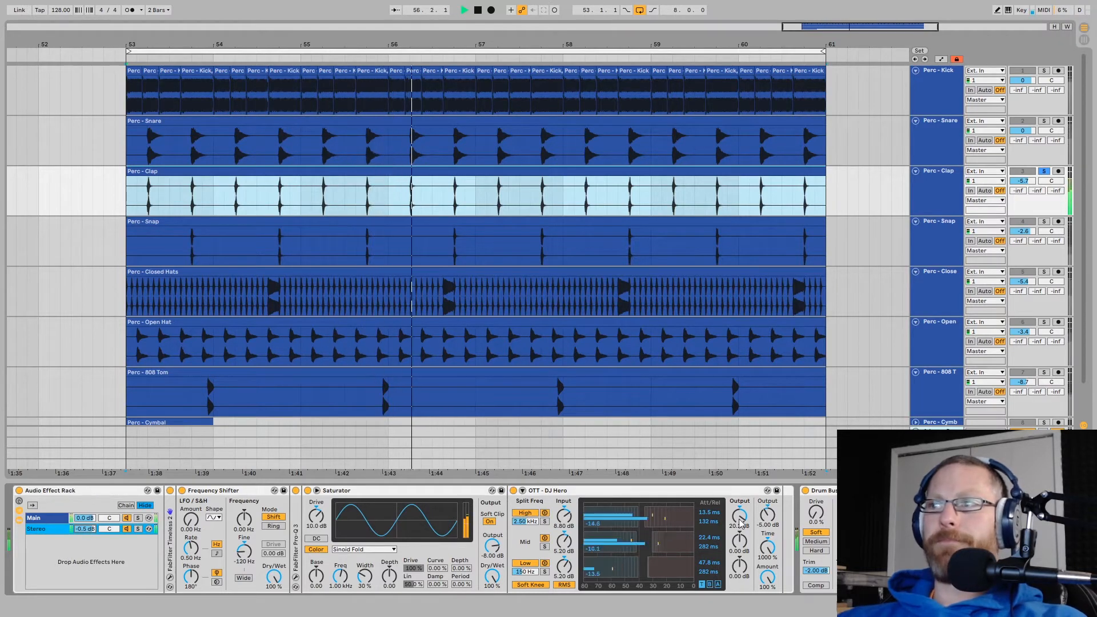
double_click(241, 493)
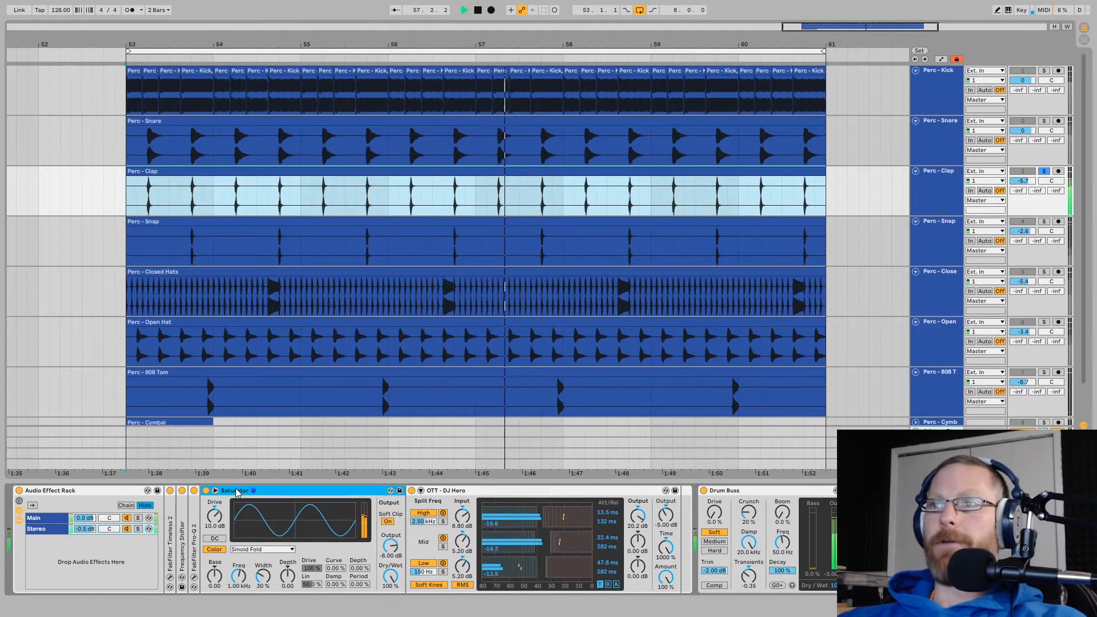
Fold the Saturator and OTT - DJ Hero devices in the clap's Stereo chain and solo the snare alongside the clap.
double_click(248, 493)
double_click(260, 493)
click(300, 527)
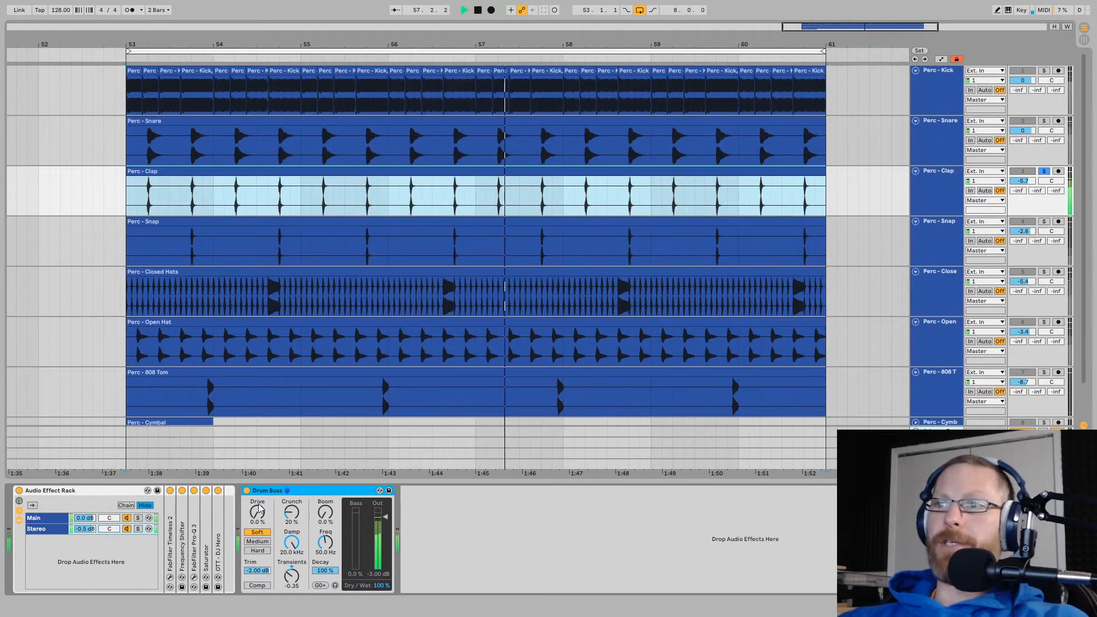
click(1044, 121)
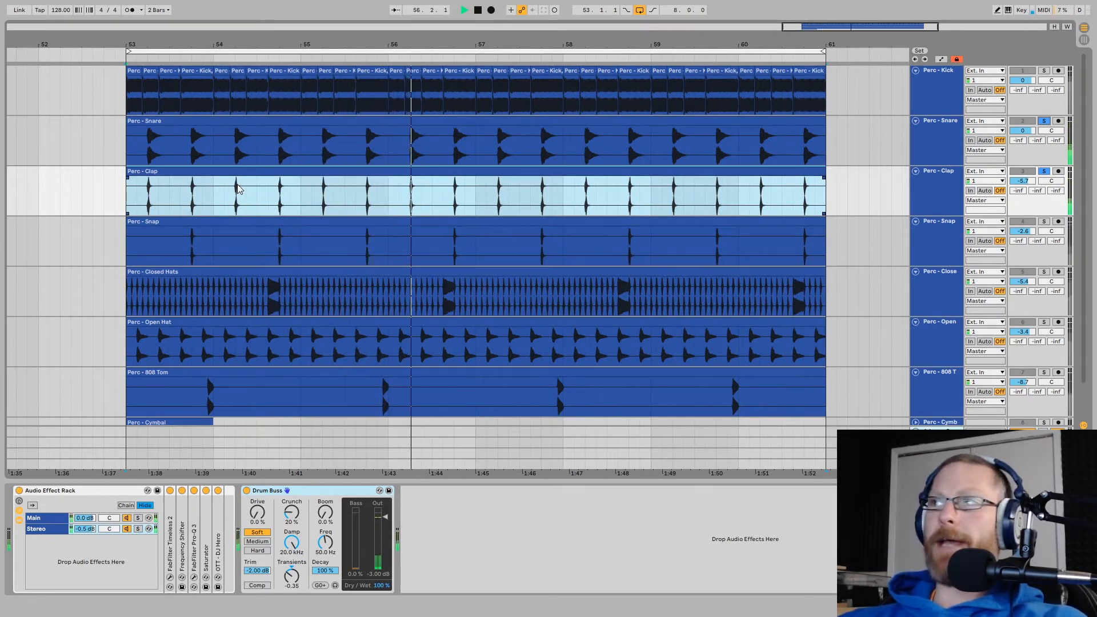
Select the Perc - Snap clip and examine how its hit at 53.4 lines up with the snare and clap.
click(182, 223)
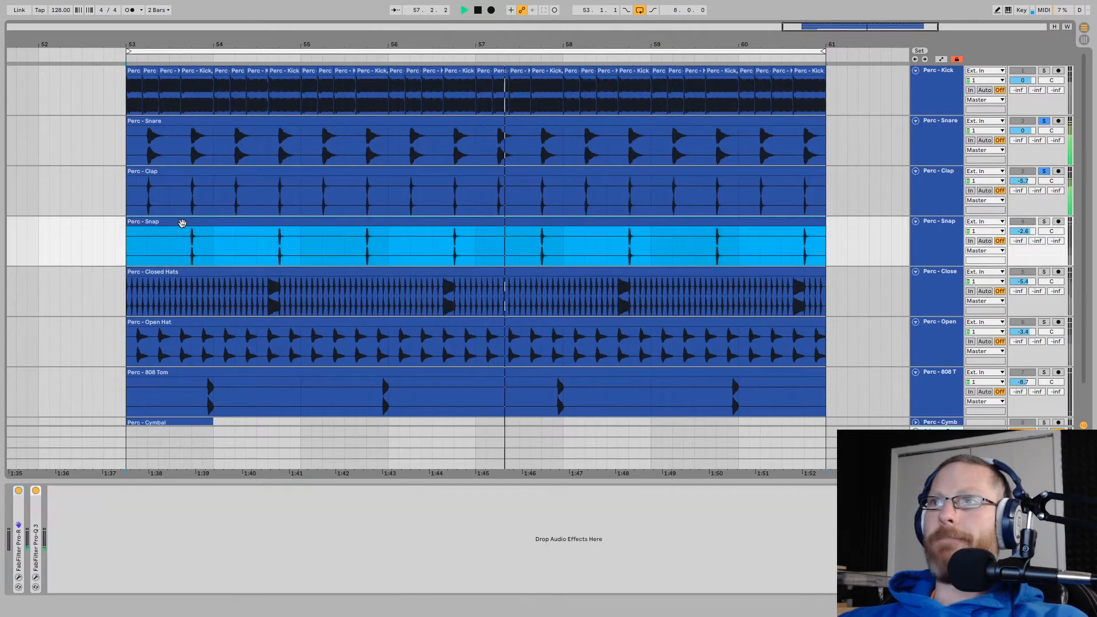
drag(196, 48, 196, 132)
drag(346, 46, 346, 50)
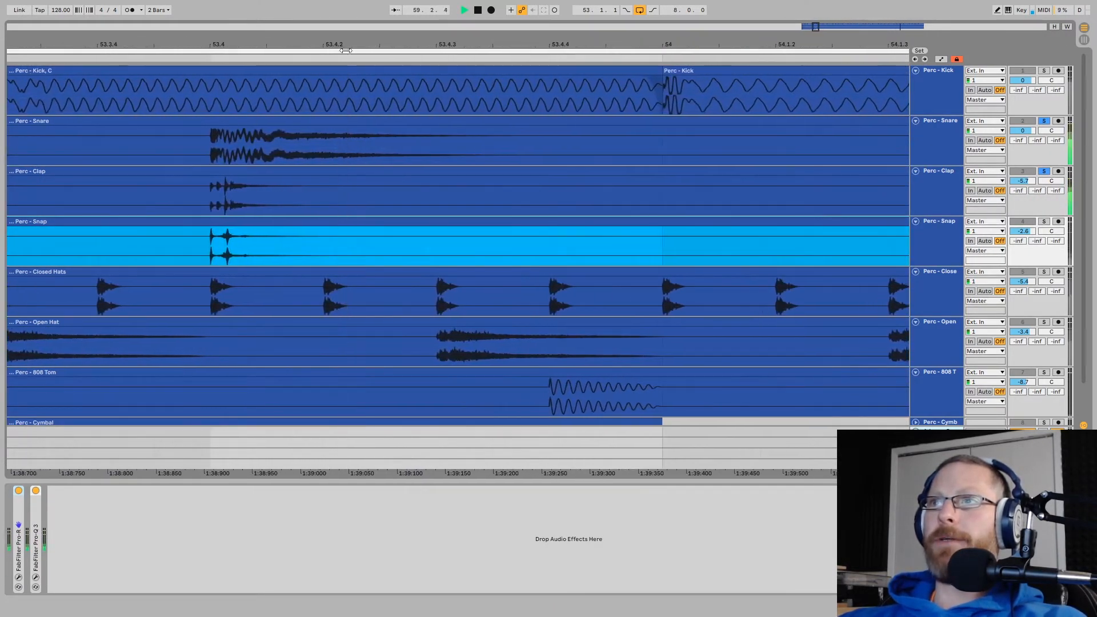
drag(227, 47, 192, 3)
Solo the snap track on its own, inspect its FabFilter Pro-R reverb settings, and close the plug-in.
click(941, 237)
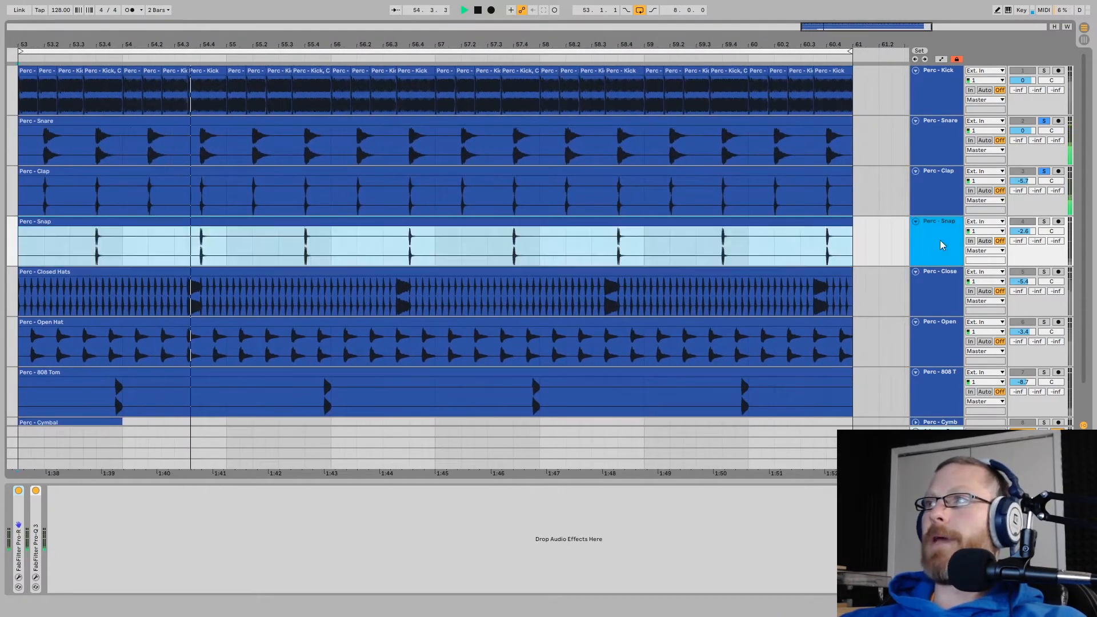
click(1045, 222)
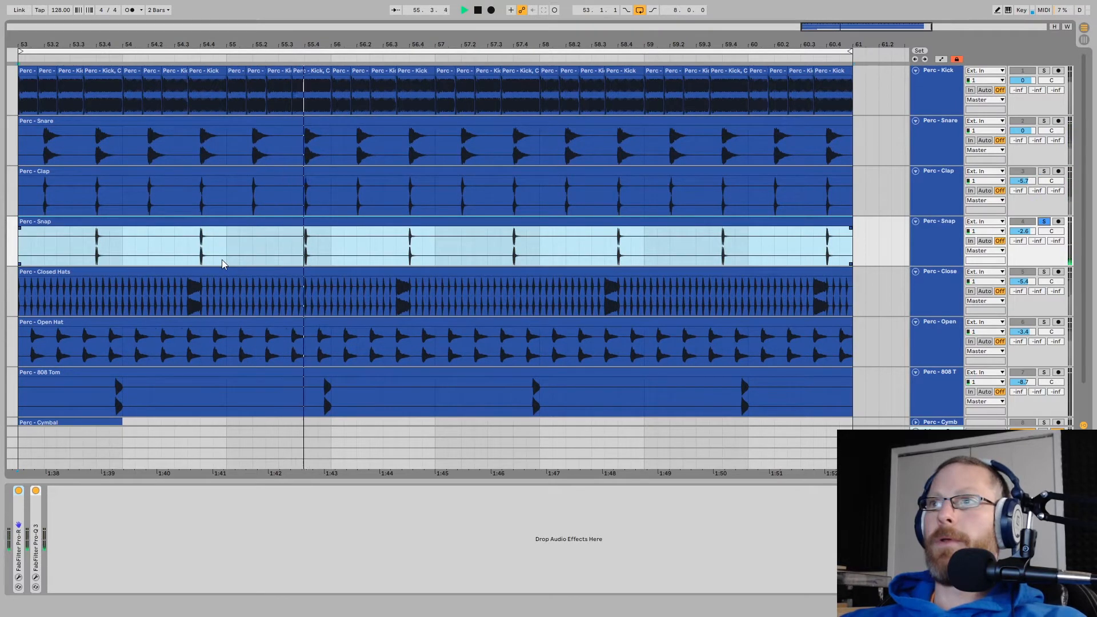
click(19, 578)
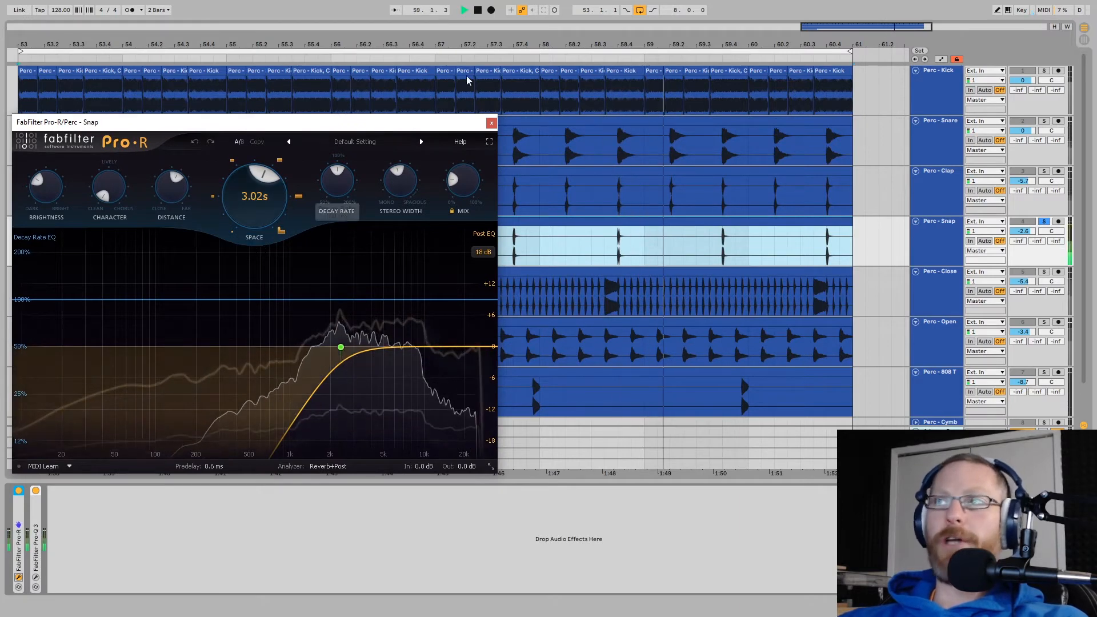
click(492, 122)
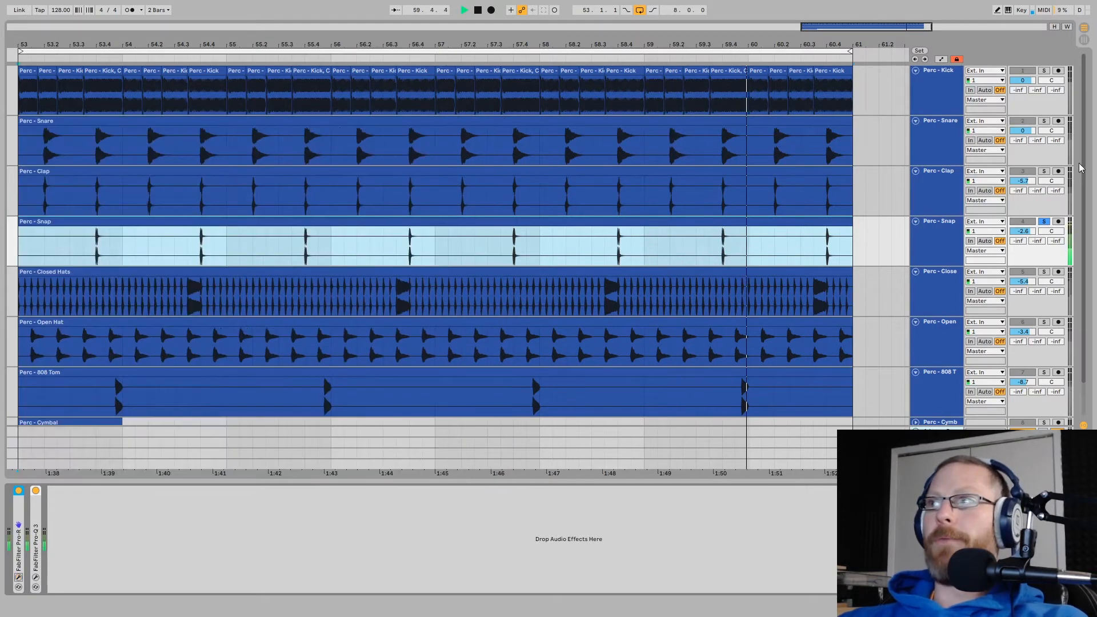
Solo the clap and snare together with the snap.
ctrl+click(1044, 171)
ctrl+click(1044, 121)
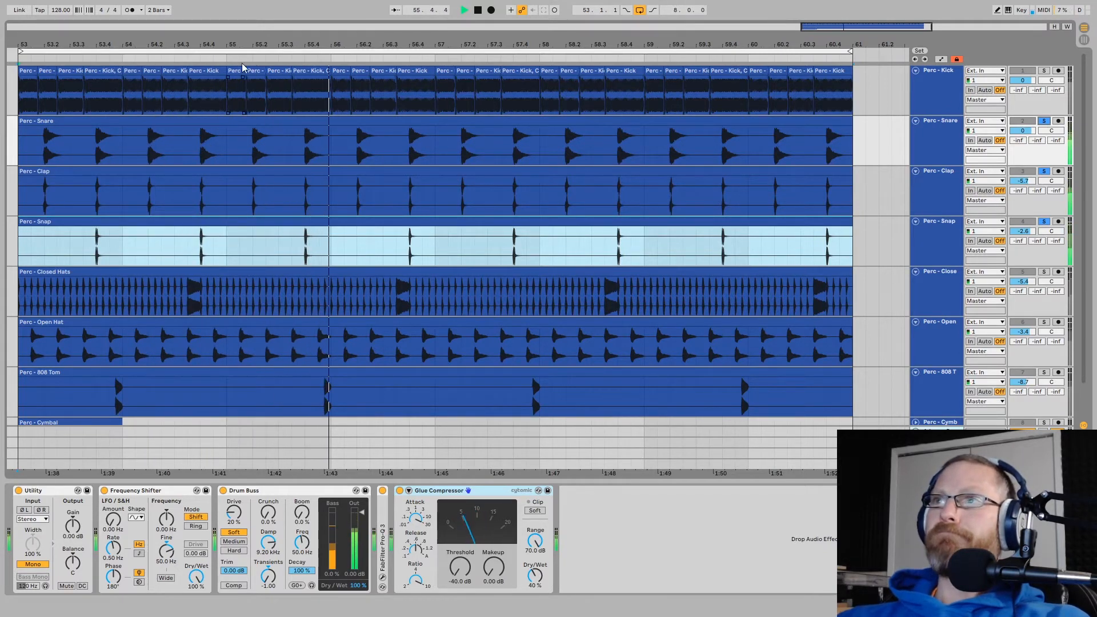
drag(248, 44, 248, 26)
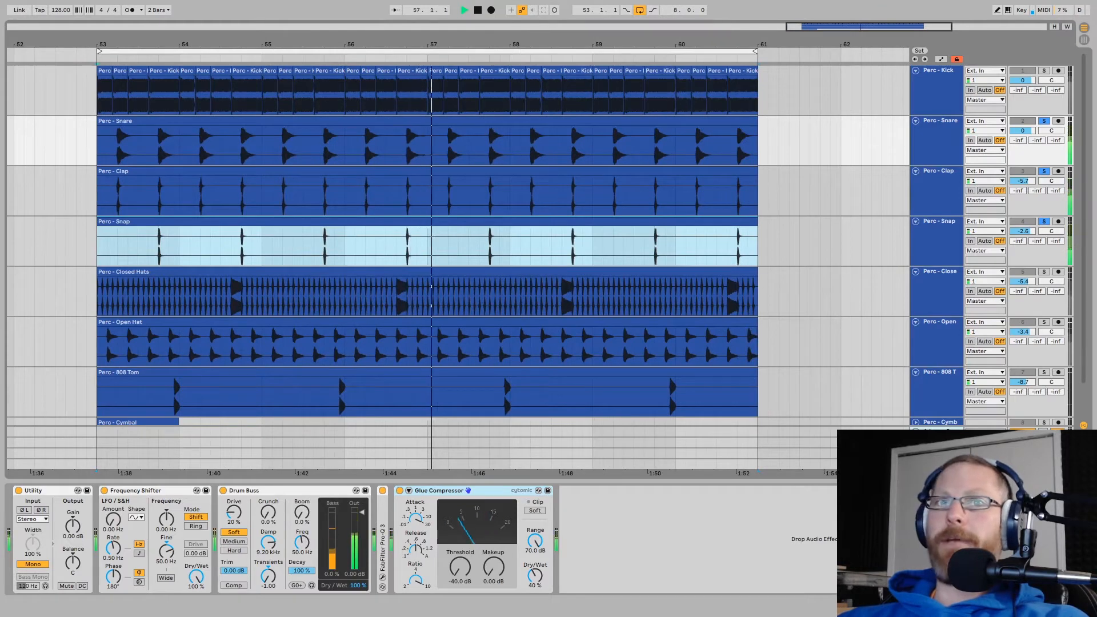
In the mixer, set the clap track's volume to -4.4 dB and the snap track's volume to -3.8 dB.
key(Tab)
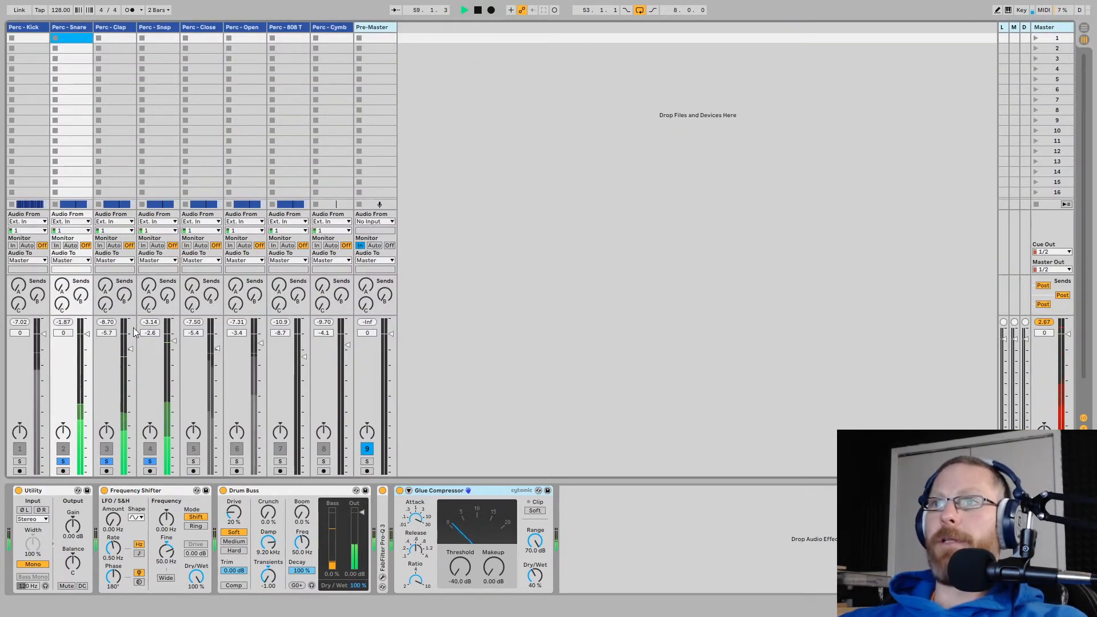
shift+click(155, 28)
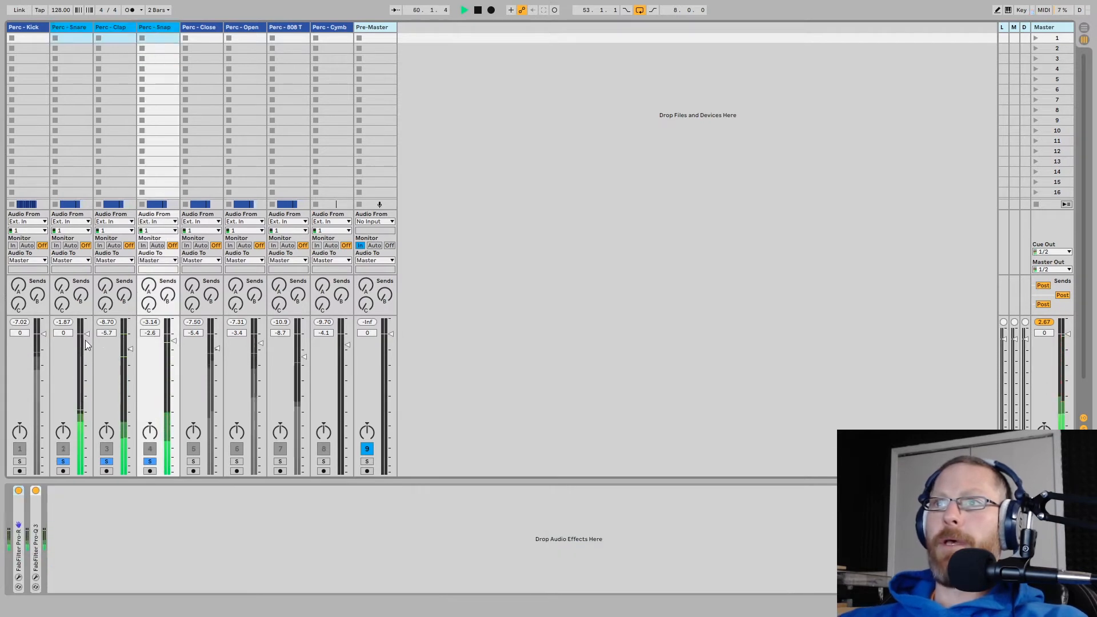
click(130, 350)
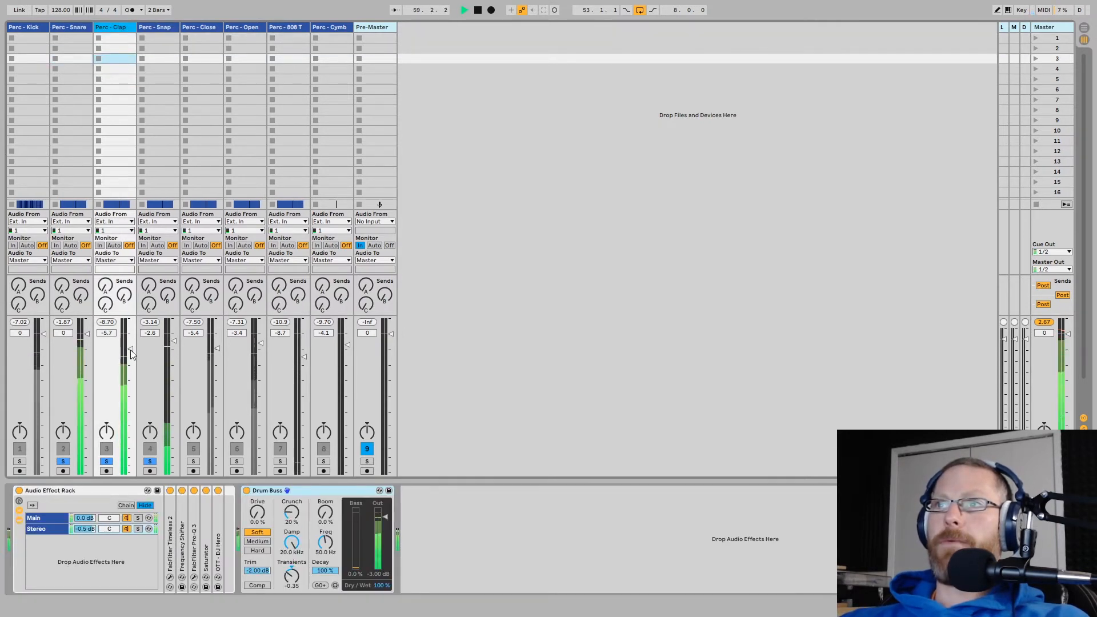
drag(130, 349, 174, 343)
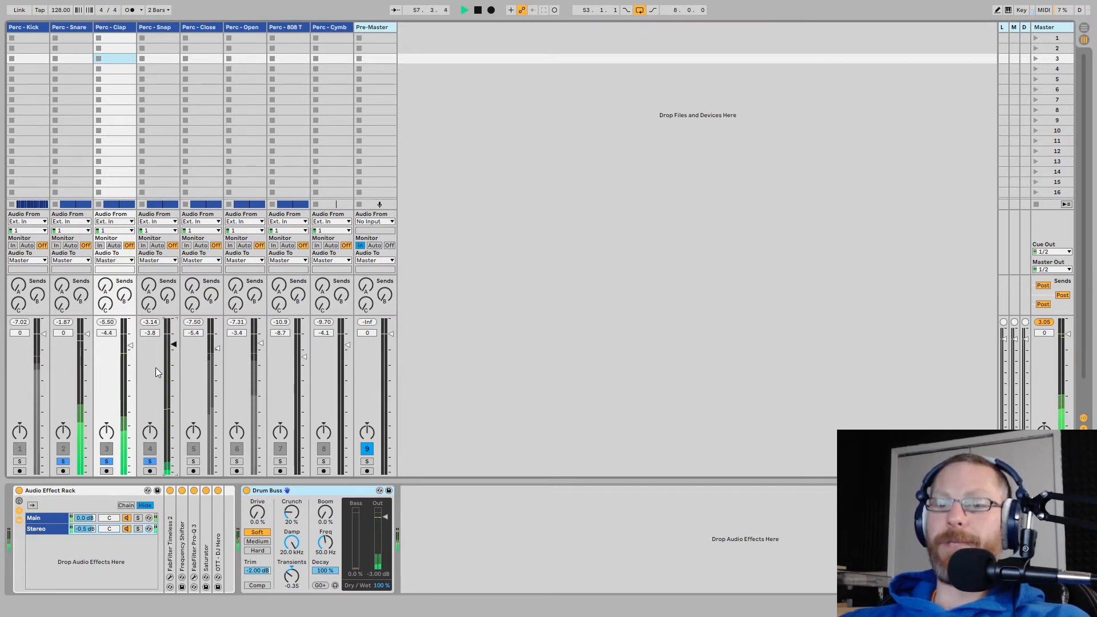
Return to the arrangement and solo the closed hats track on its own.
key(Tab)
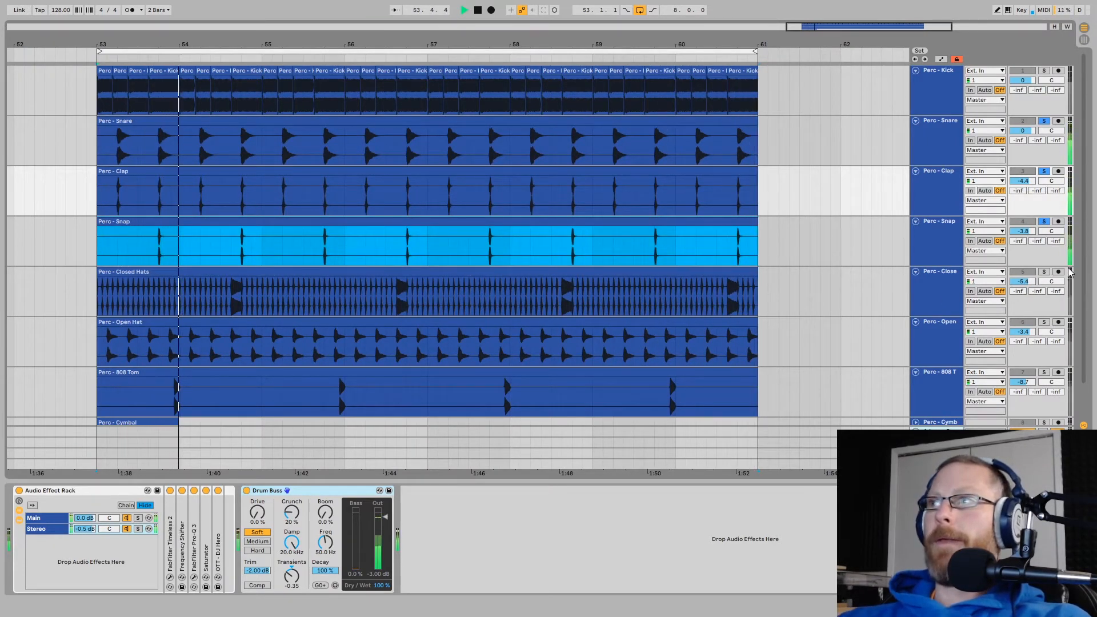
click(1045, 272)
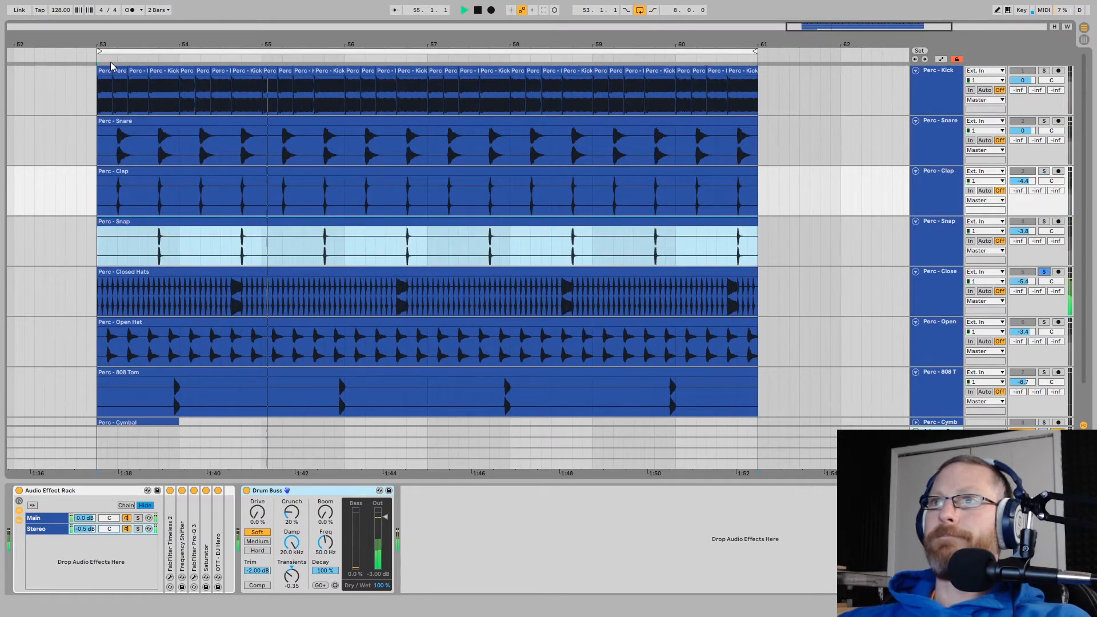
drag(98, 45, 65, 42)
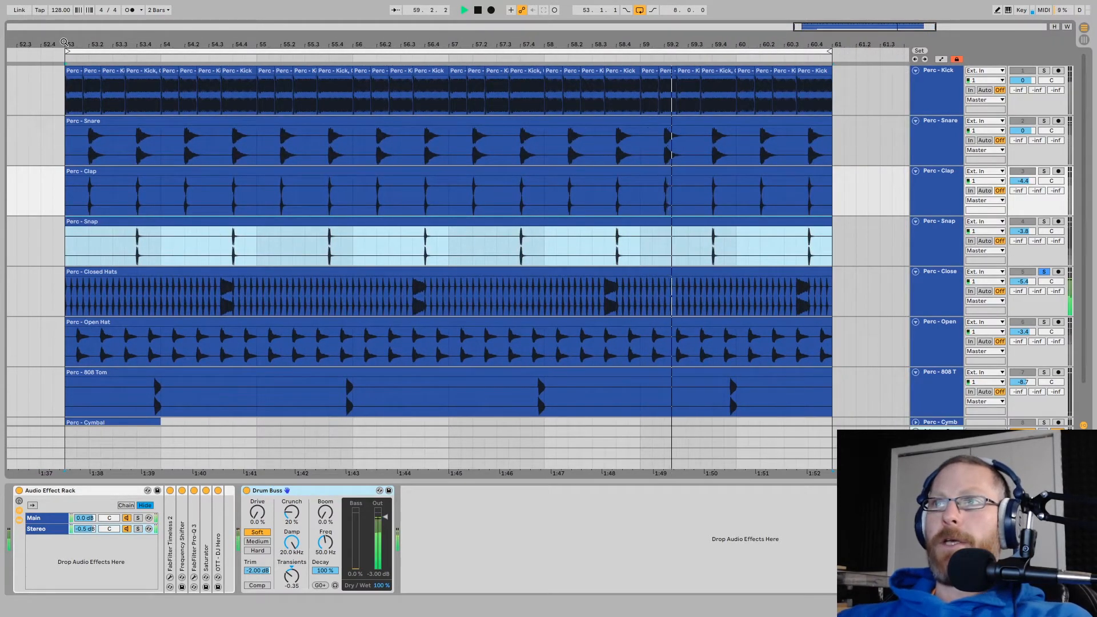
Examine the closed hats' pattern from bar 53 onward, including the longer hit at 54.3.3.
drag(206, 43, 255, 182)
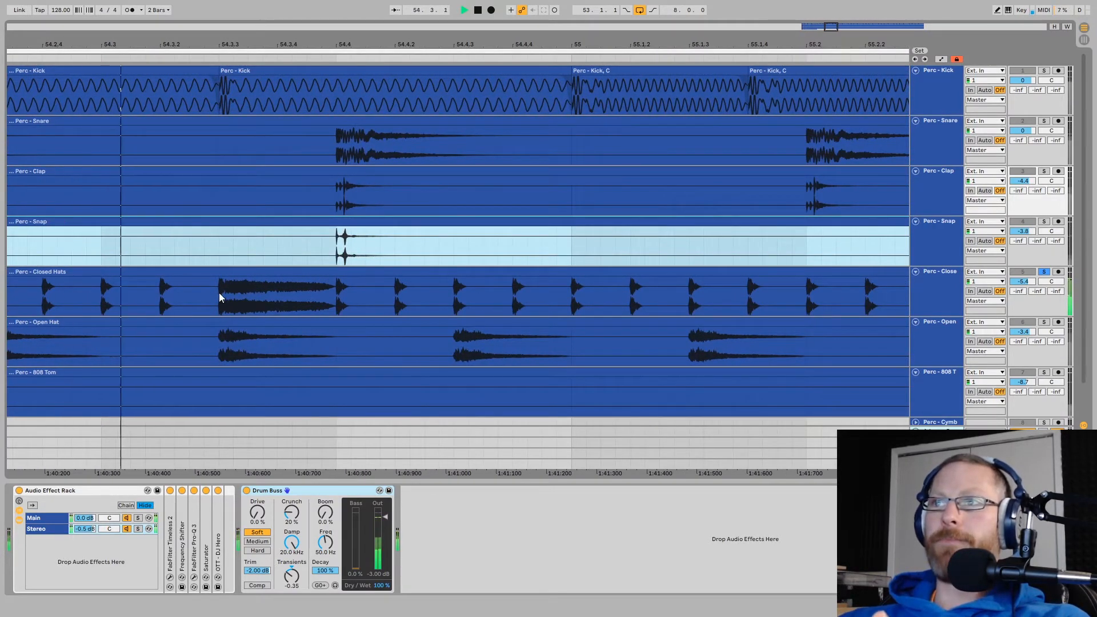
scroll(219, 293, down, 2)
scroll(218, 293, down, 4)
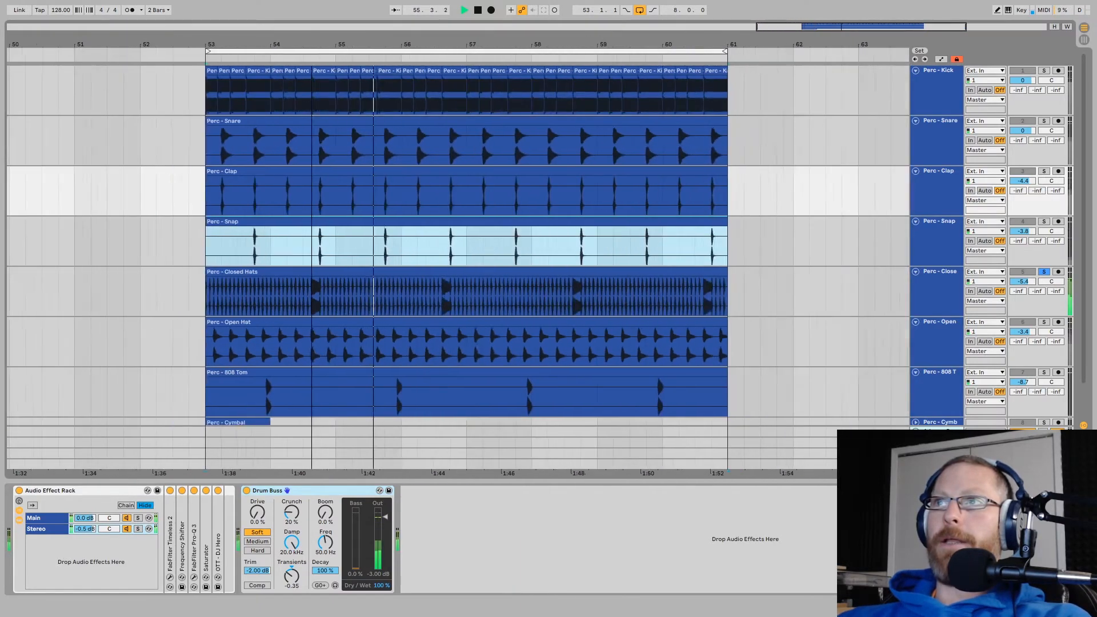
scroll(216, 292, up, 5)
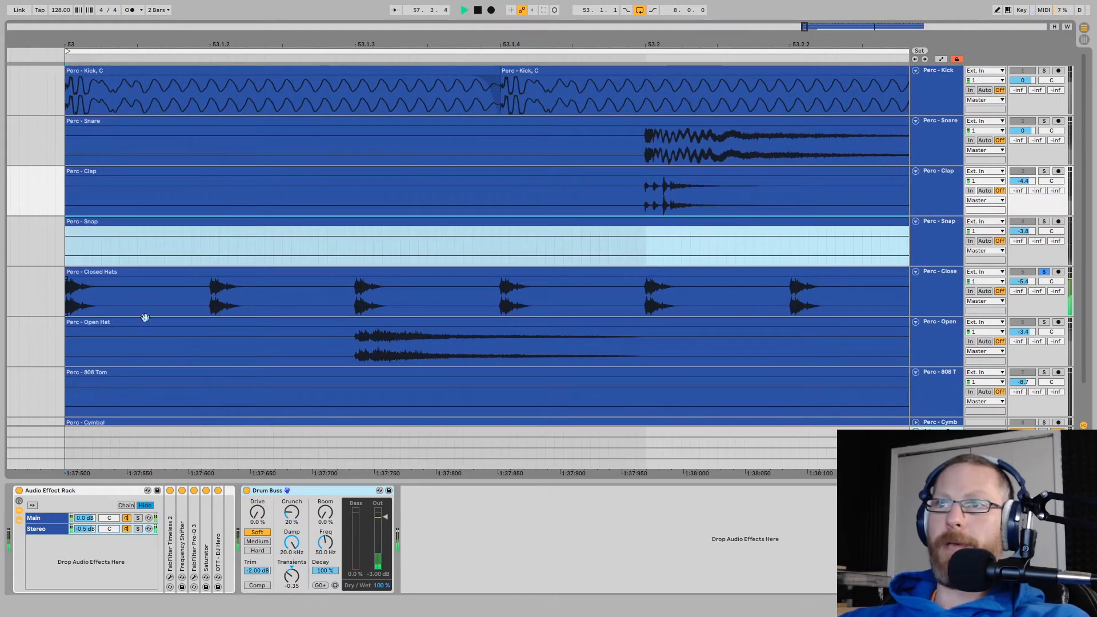
scroll(195, 43, down, 5)
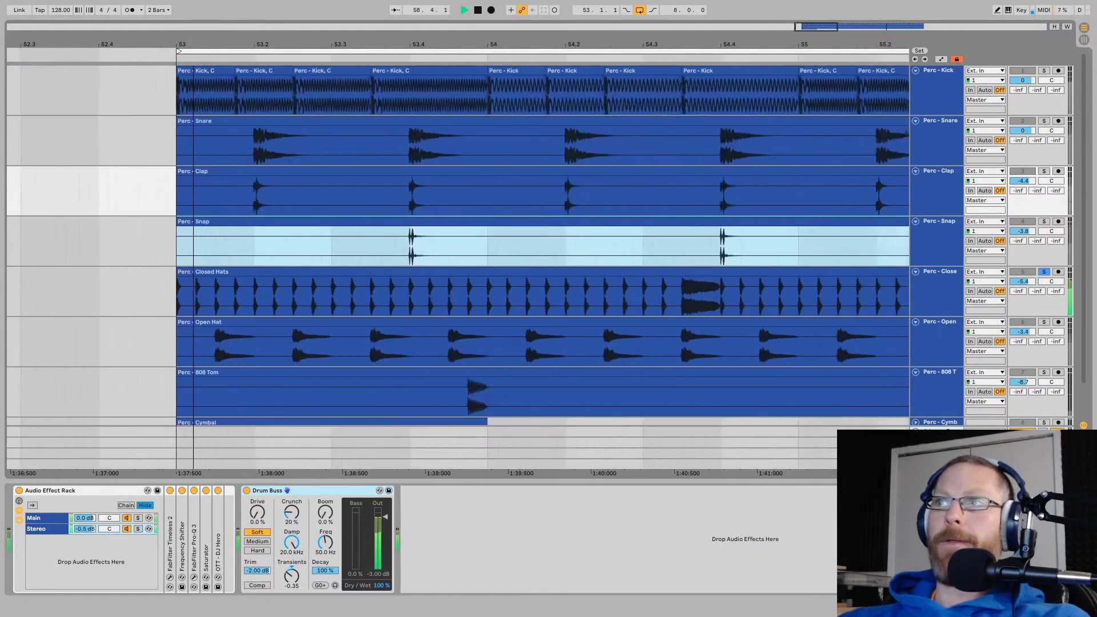
drag(526, 47, 515, 317)
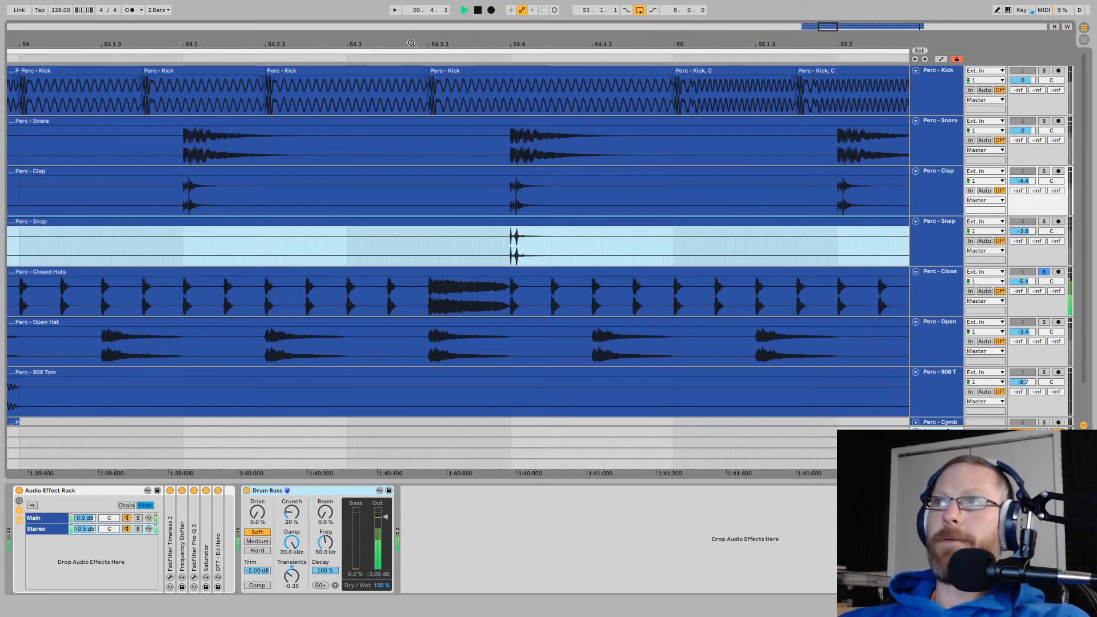
drag(411, 43, 350, 2)
drag(340, 44, 270, 40)
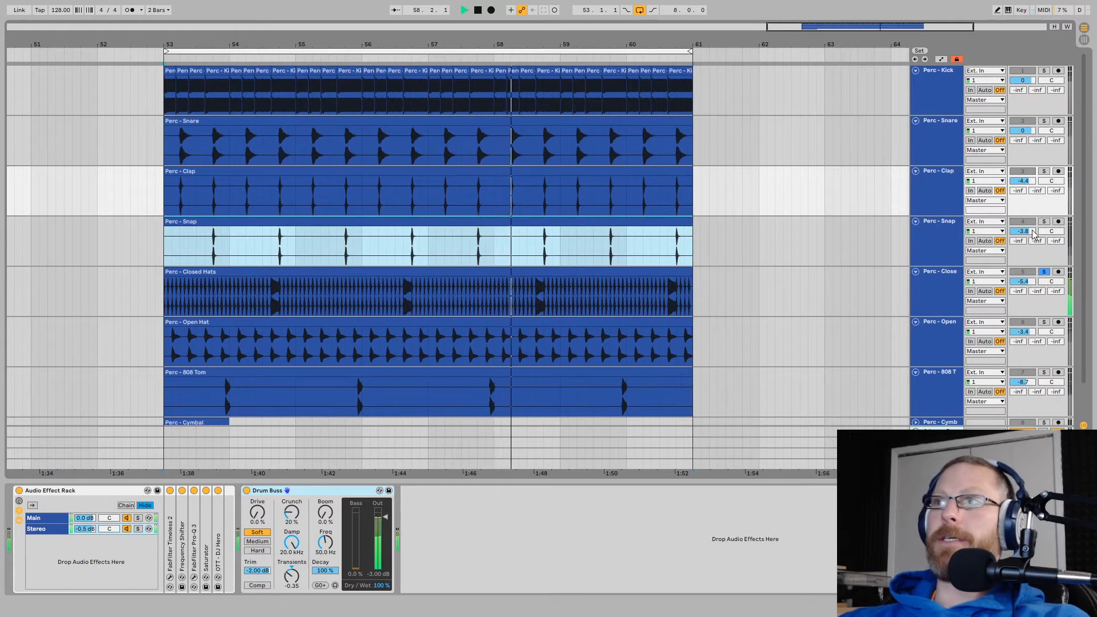
Audition the closed hats with the snare, clap and snap soloed alongside, and remove those three solos again.
click(1044, 170)
click(1043, 121)
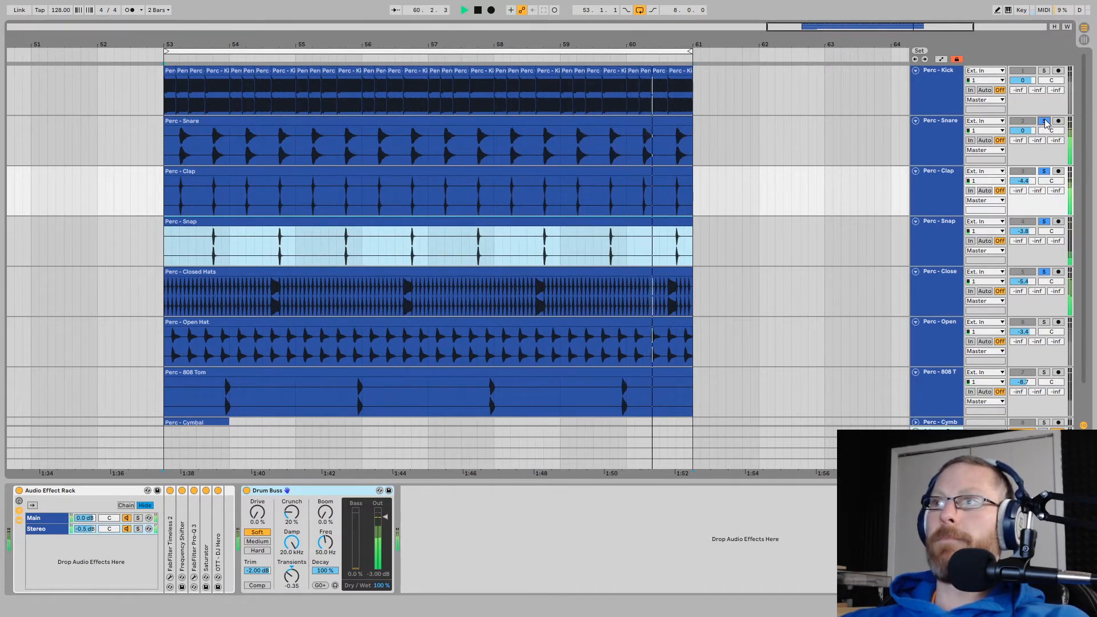
click(1044, 121)
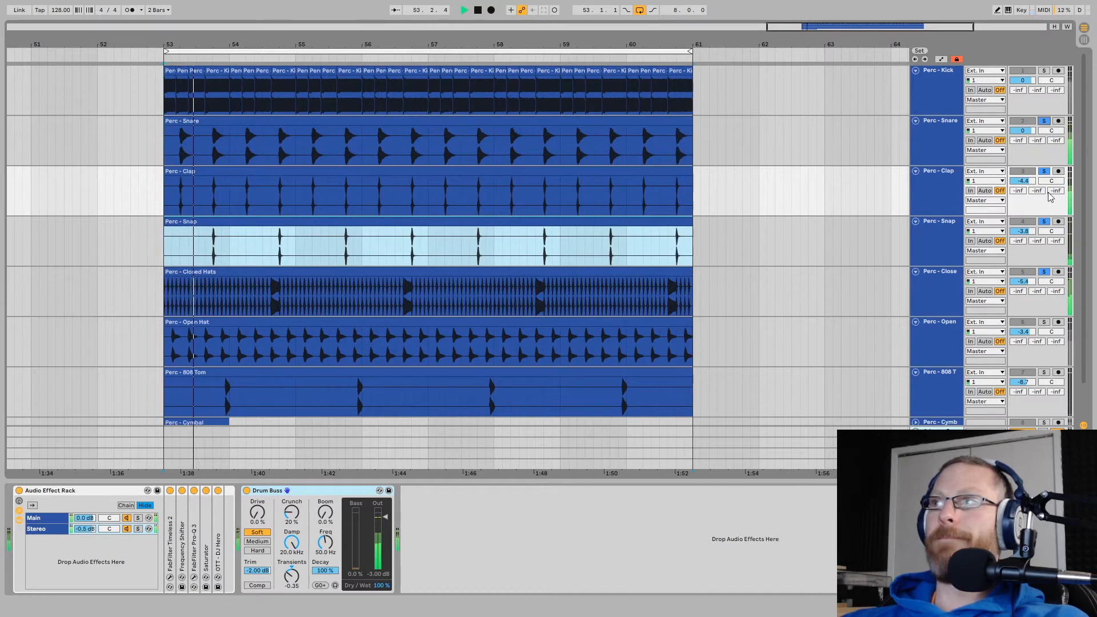
click(1044, 171)
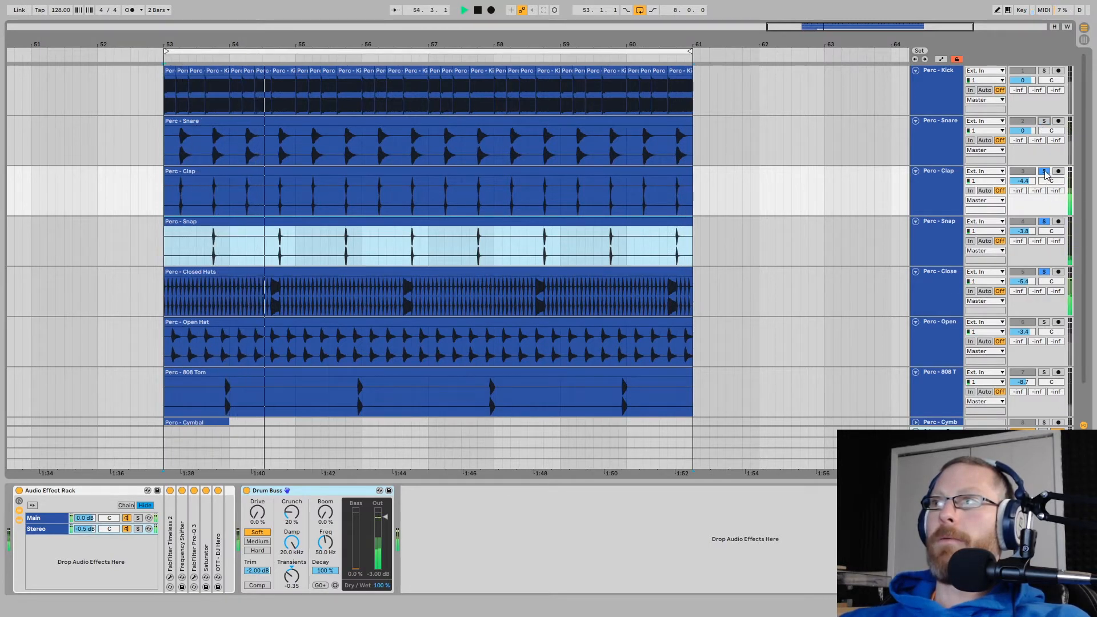
click(1044, 221)
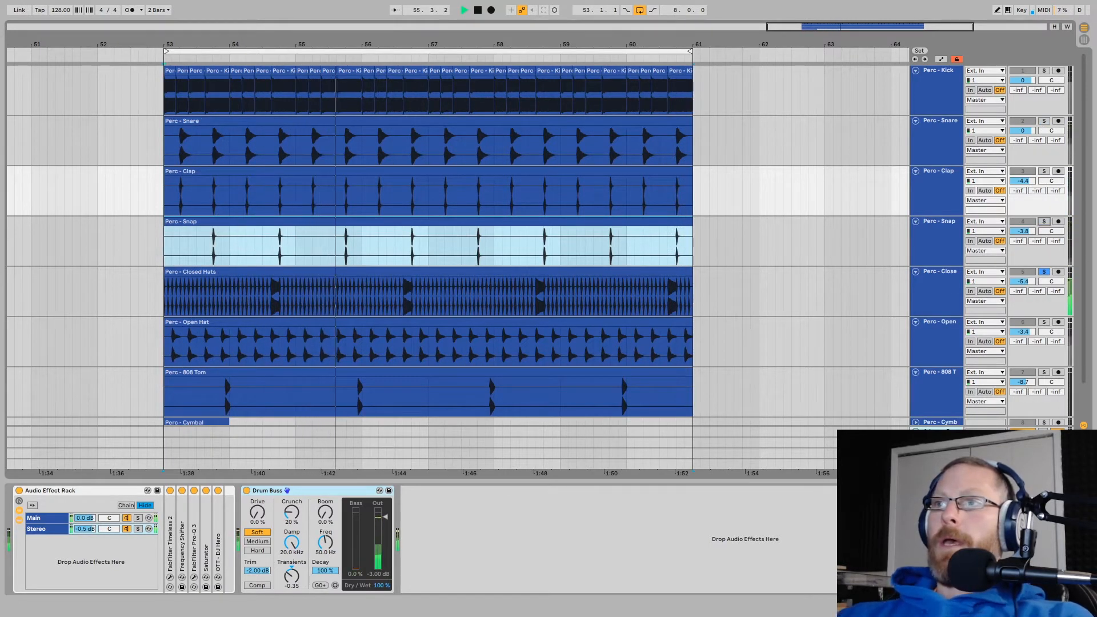
Unfold Auto Pan on the closed hats and audition its amount at 100% before restoring it to 27%.
click(212, 273)
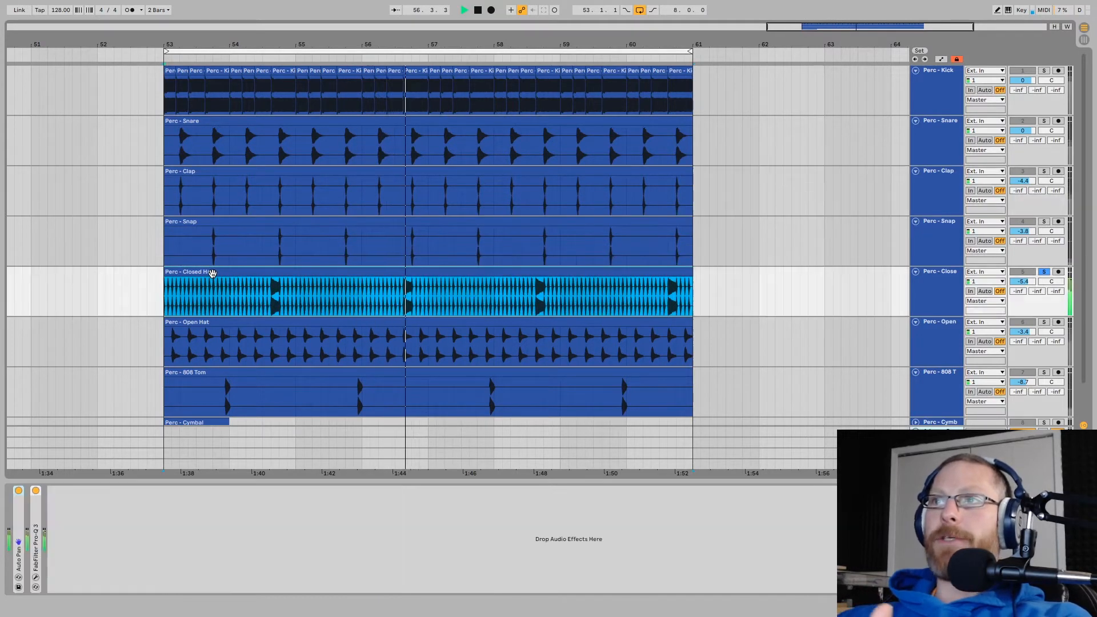
double_click(19, 521)
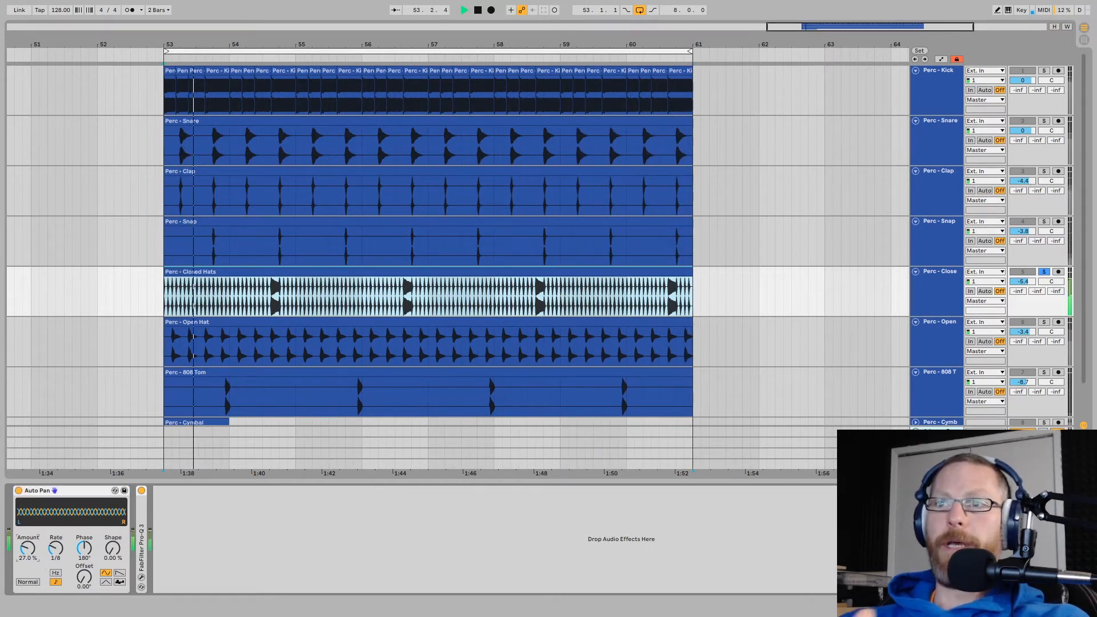
drag(29, 553, 29, 509)
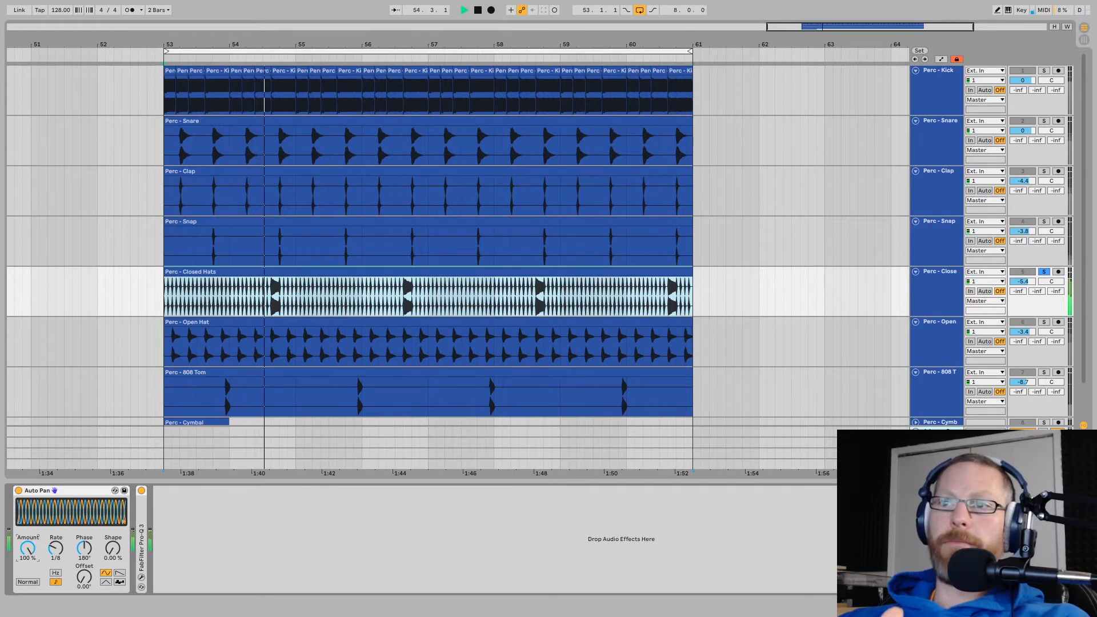
mouse_move(27, 549)
mouse_down()
mouse_move(28, 589)
mouse_move(28, 554)
mouse_up()
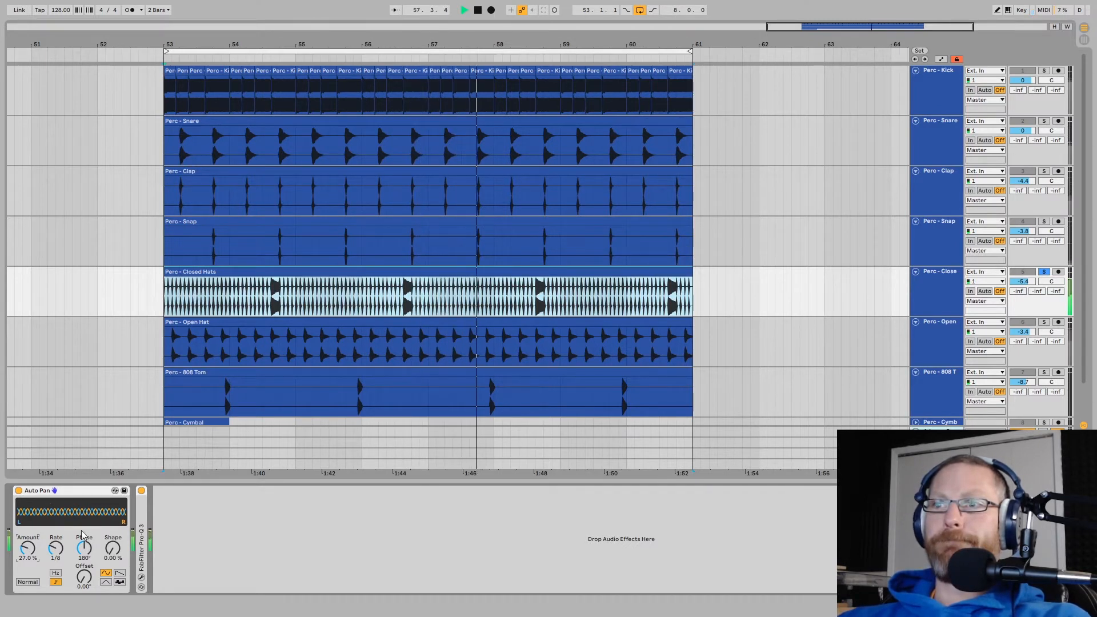
Bypass the closed hats' Auto Pan to check the track's own panning in the mixer, and reactivate Auto Pan.
click(18, 491)
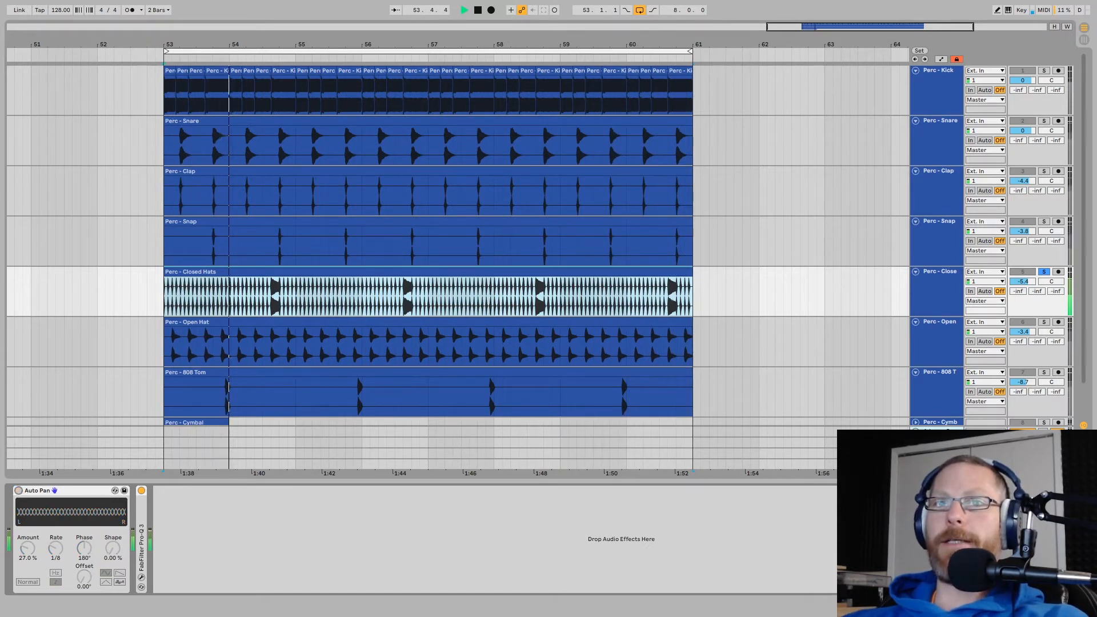
key(Tab)
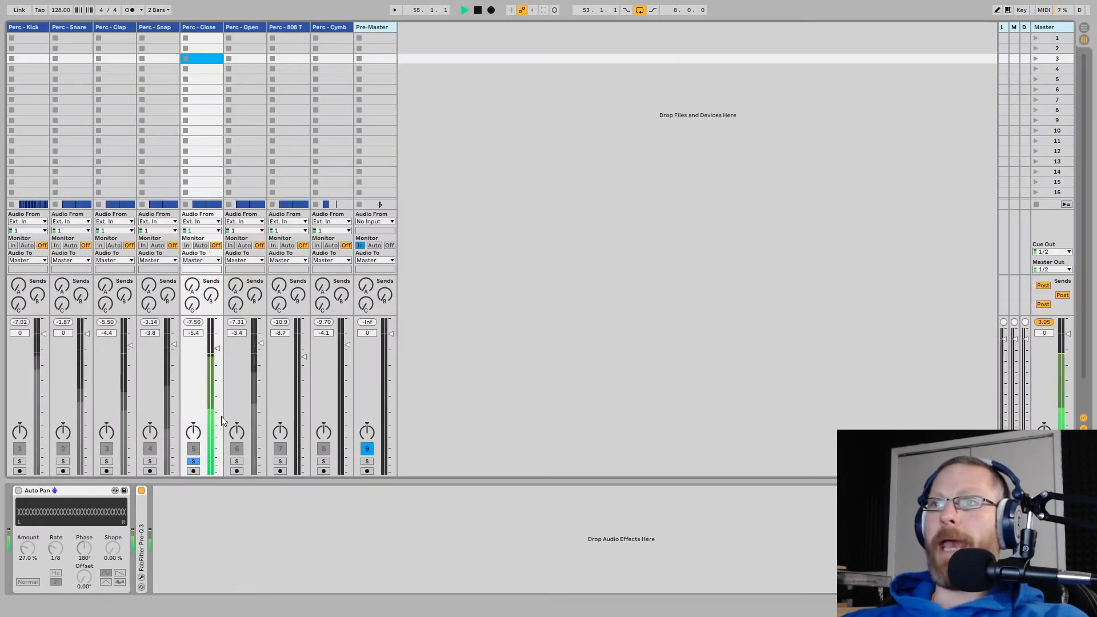
click(193, 432)
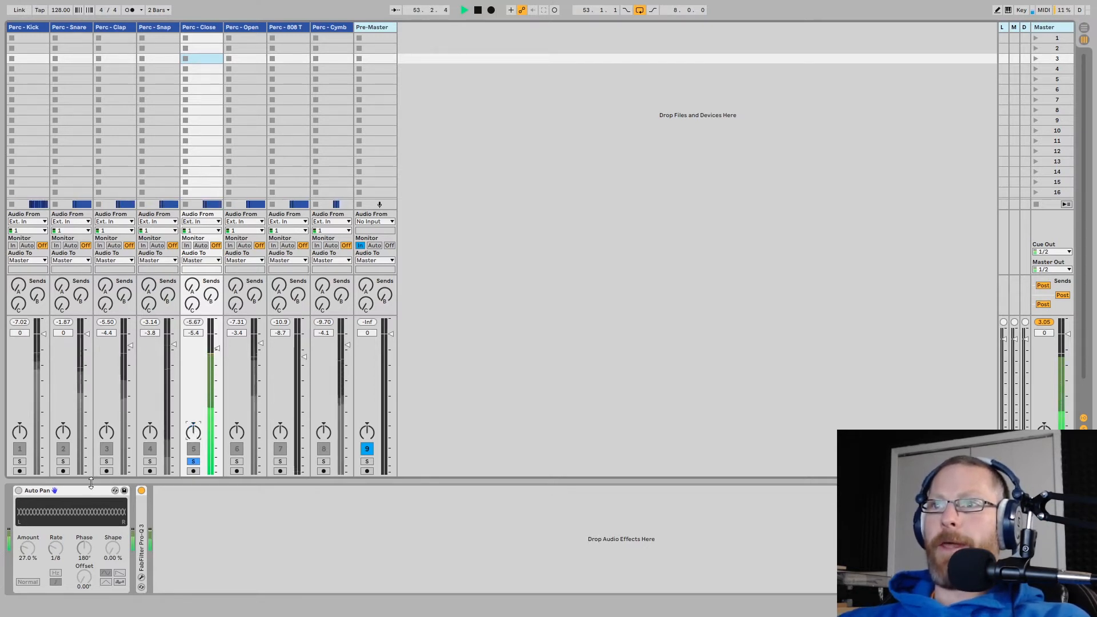
click(19, 491)
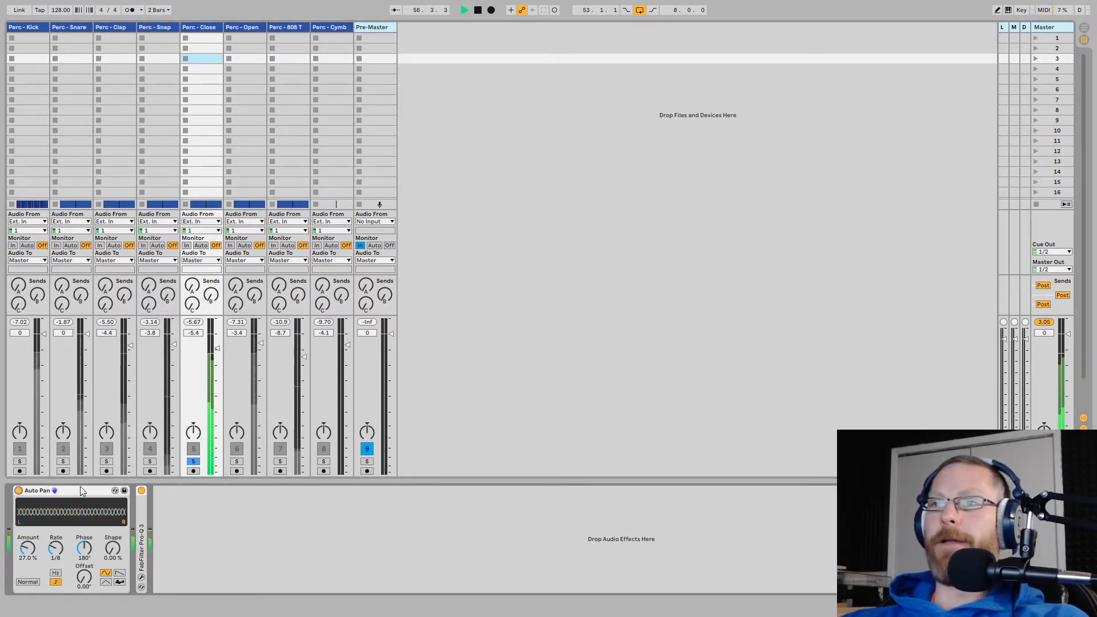
Open Pro-Q 3 on the closed hats and inspect its 7500 Hz low cut band.
key(Tab)
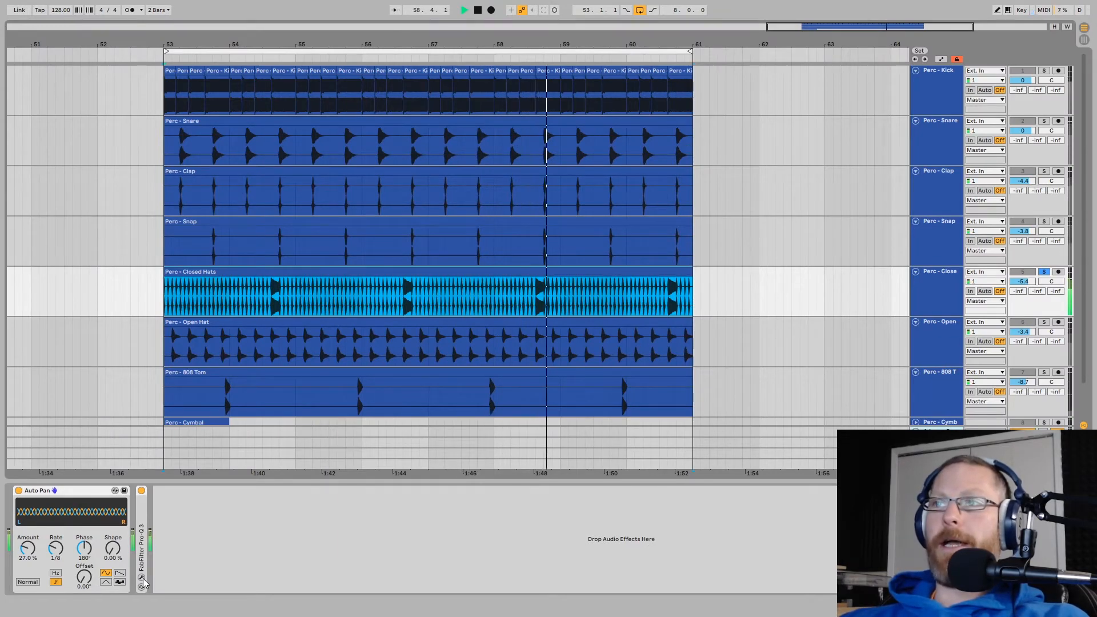
click(141, 577)
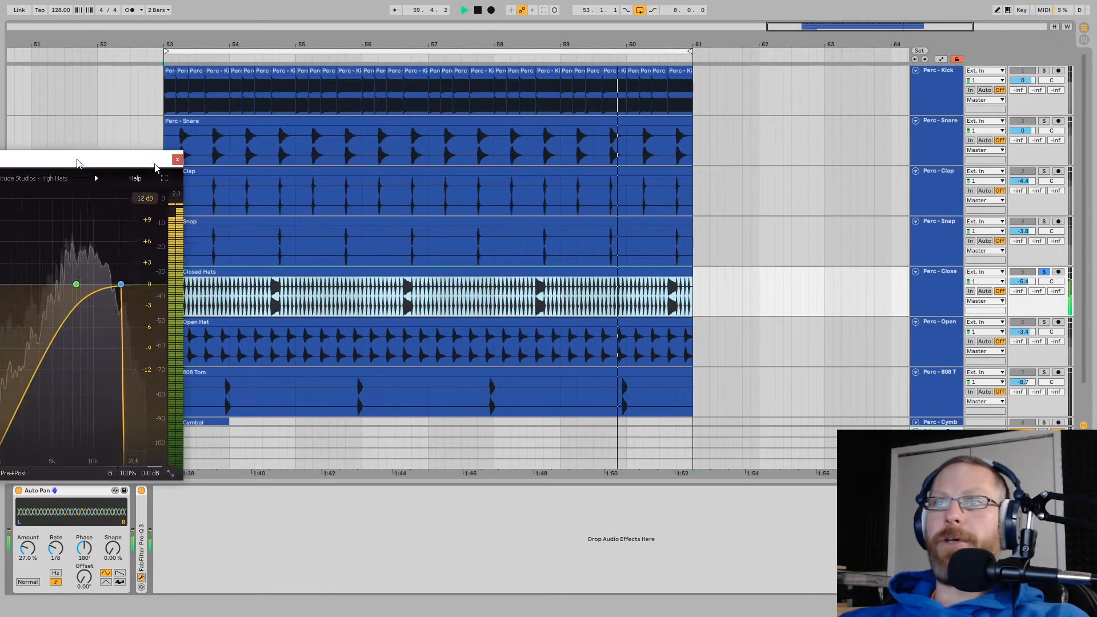
drag(78, 163, 412, 167)
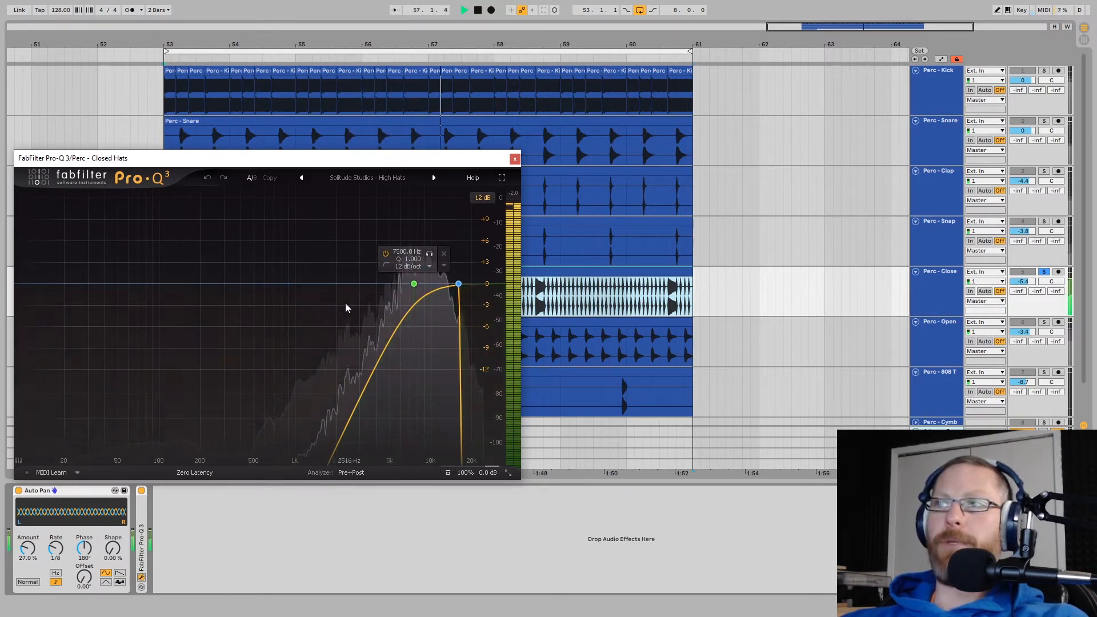
click(415, 285)
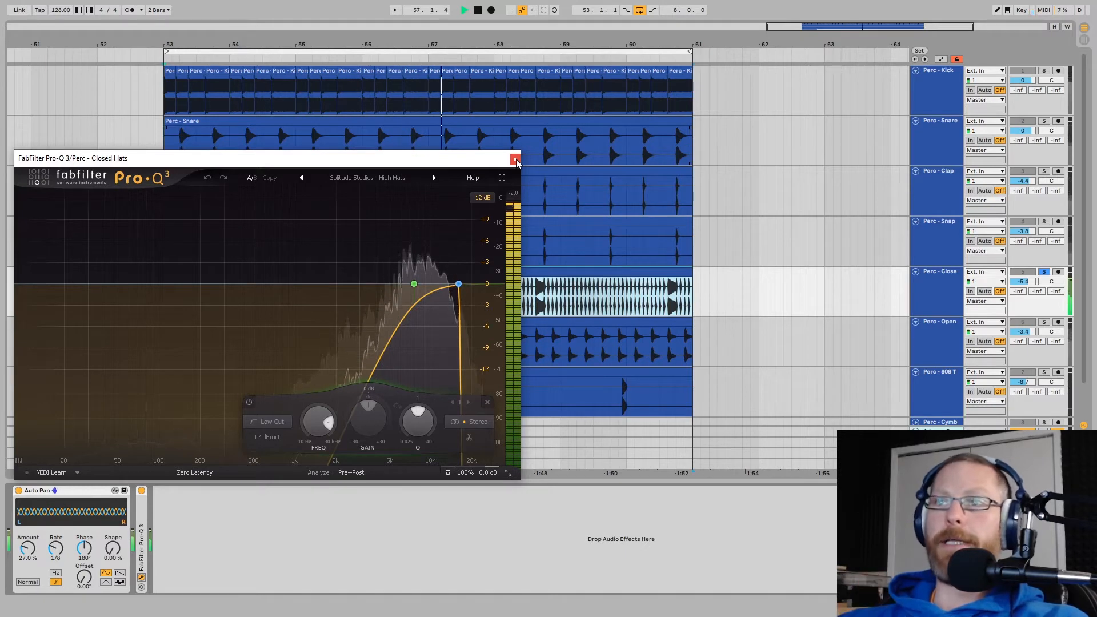
Compare the closed hats with Pro-Q 3 bypassed and active, leaving it active and closing its window.
click(144, 495)
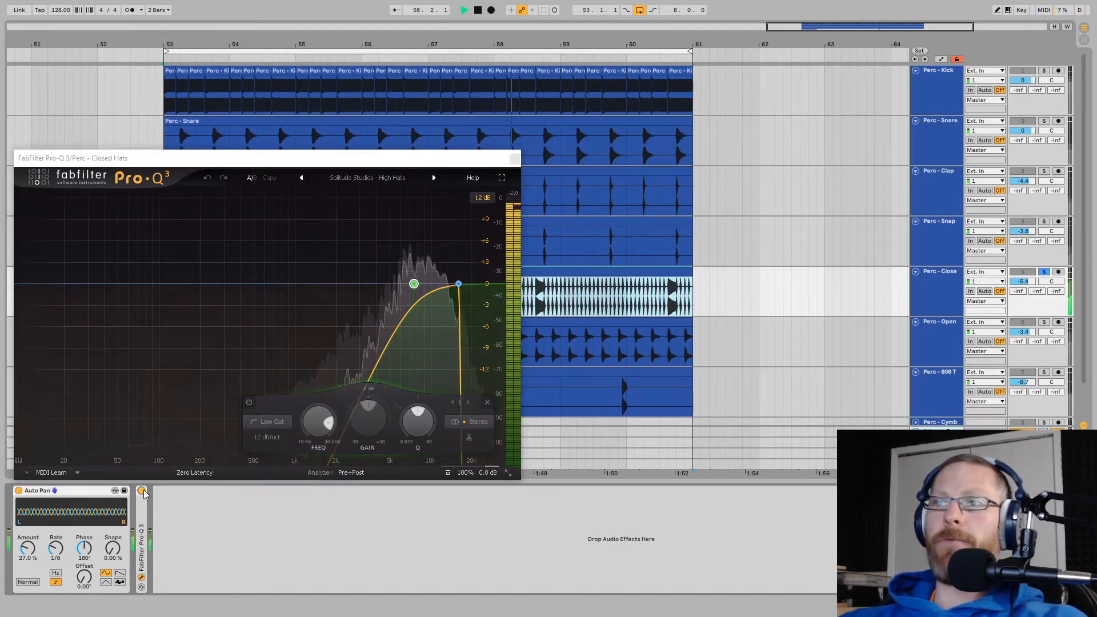
click(143, 493)
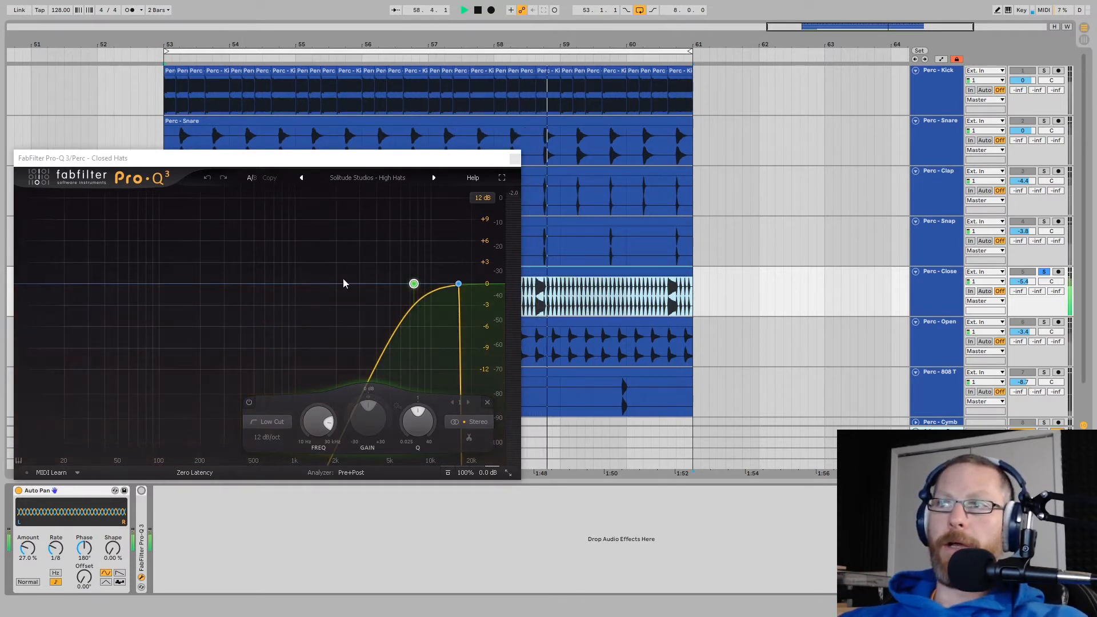
click(141, 491)
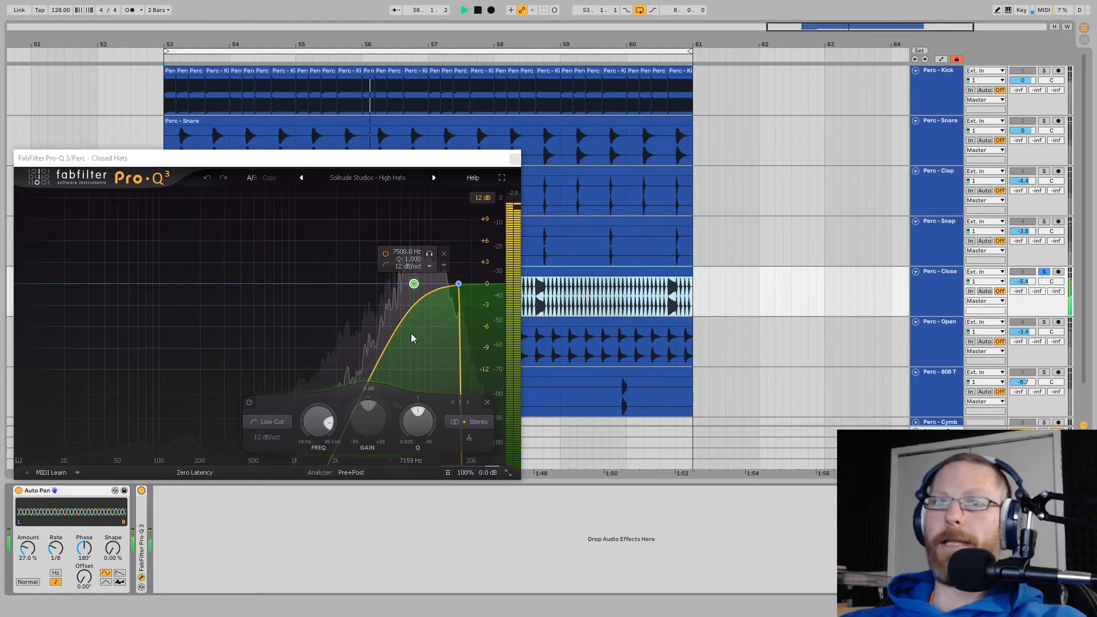
click(515, 159)
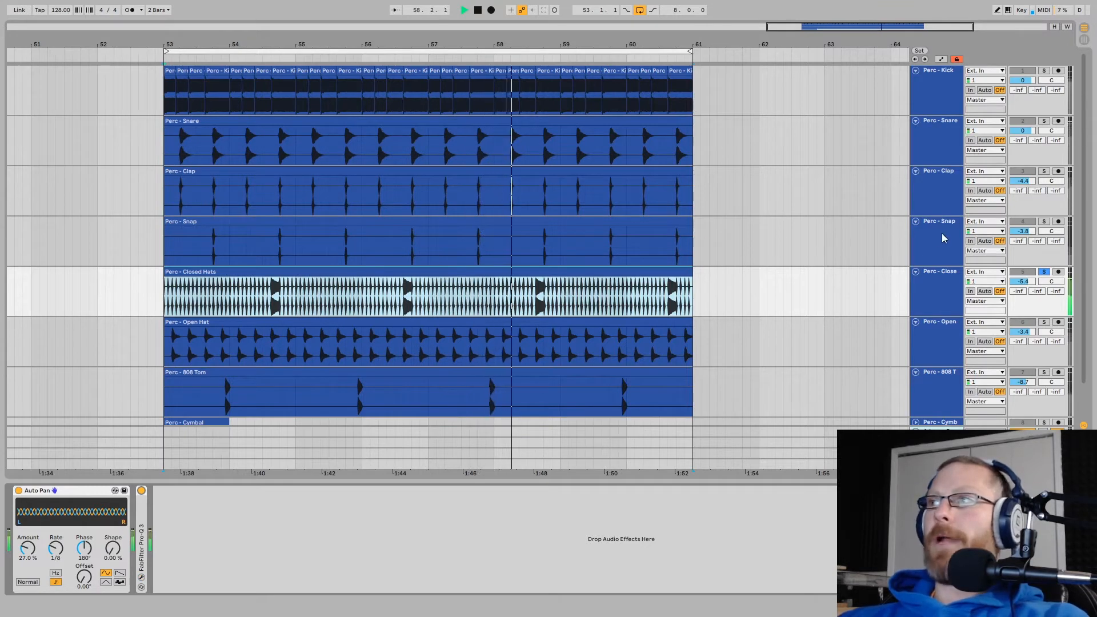
Solo the snap, clap and snare alongside the closed hats and raise the closed hats' volume to -4.1 dB in the mixer.
click(1044, 222)
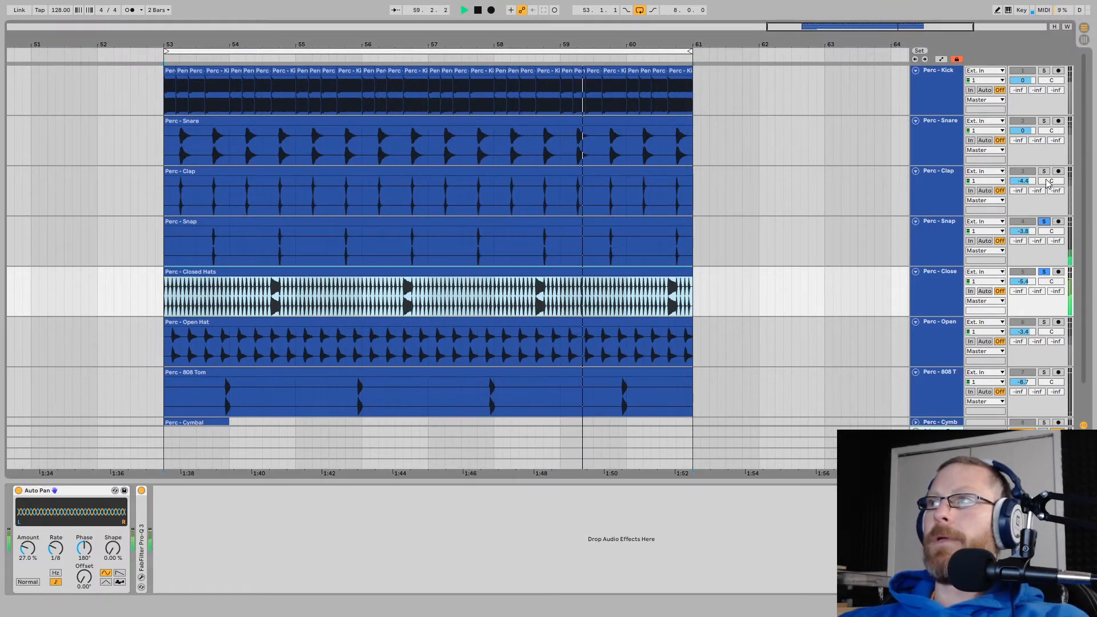
click(1044, 121)
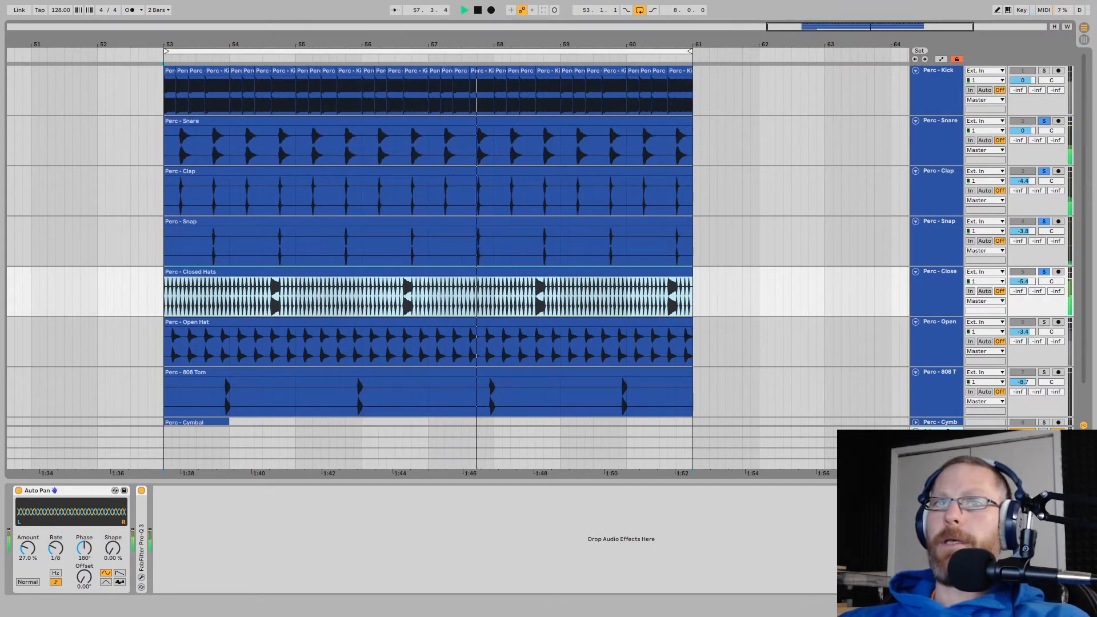
key(Tab)
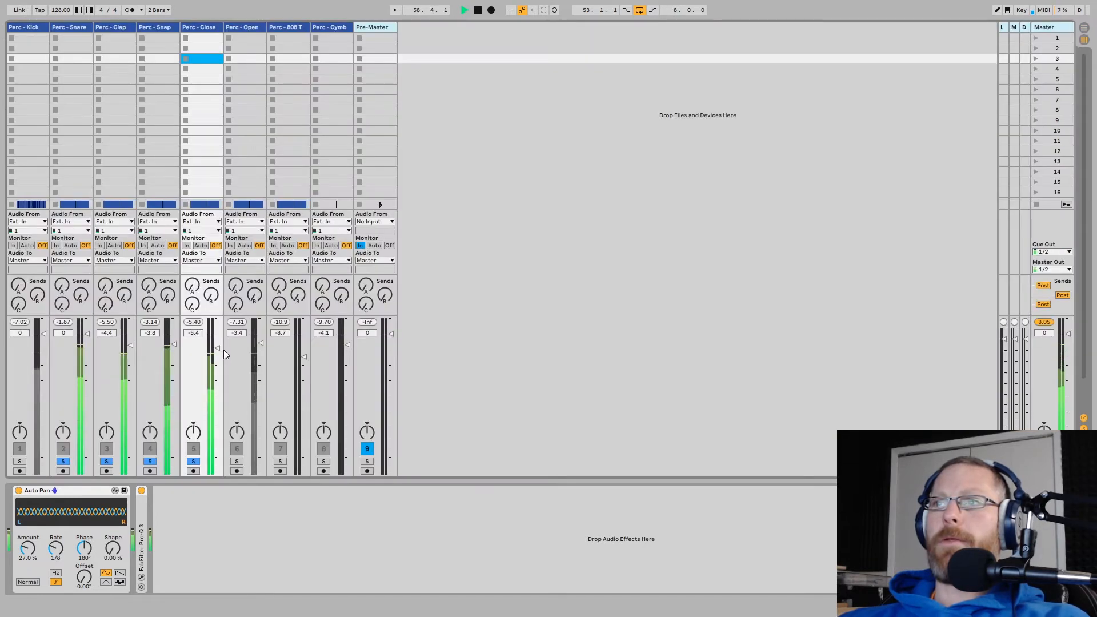
drag(224, 355, 225, 352)
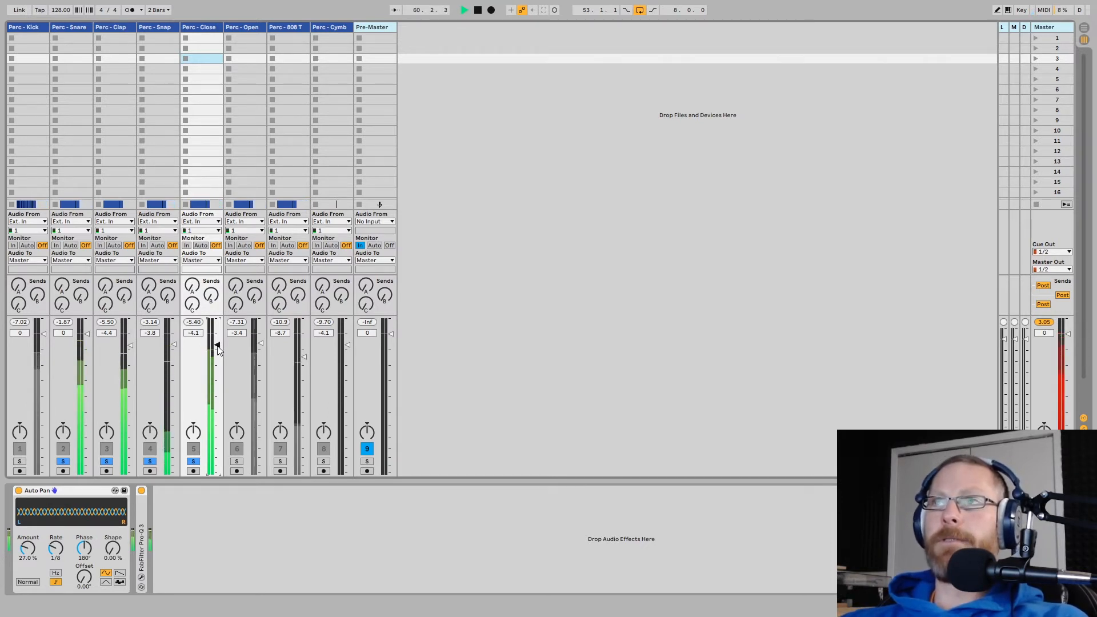
key(Tab)
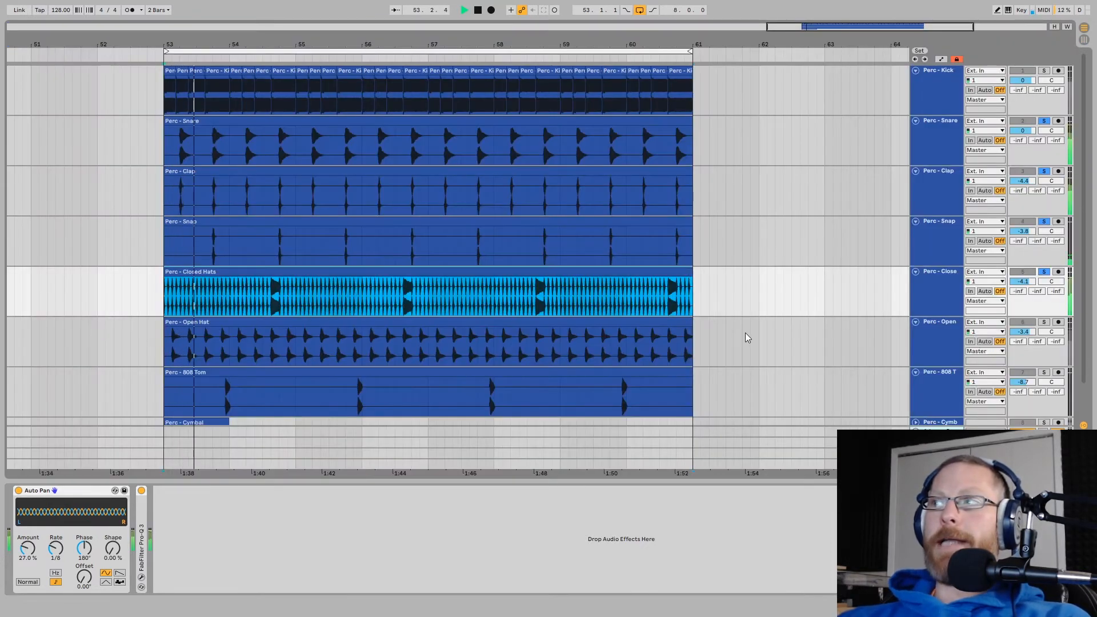
Solo only the open hat track, select it and unfold its Utility device.
click(1044, 322)
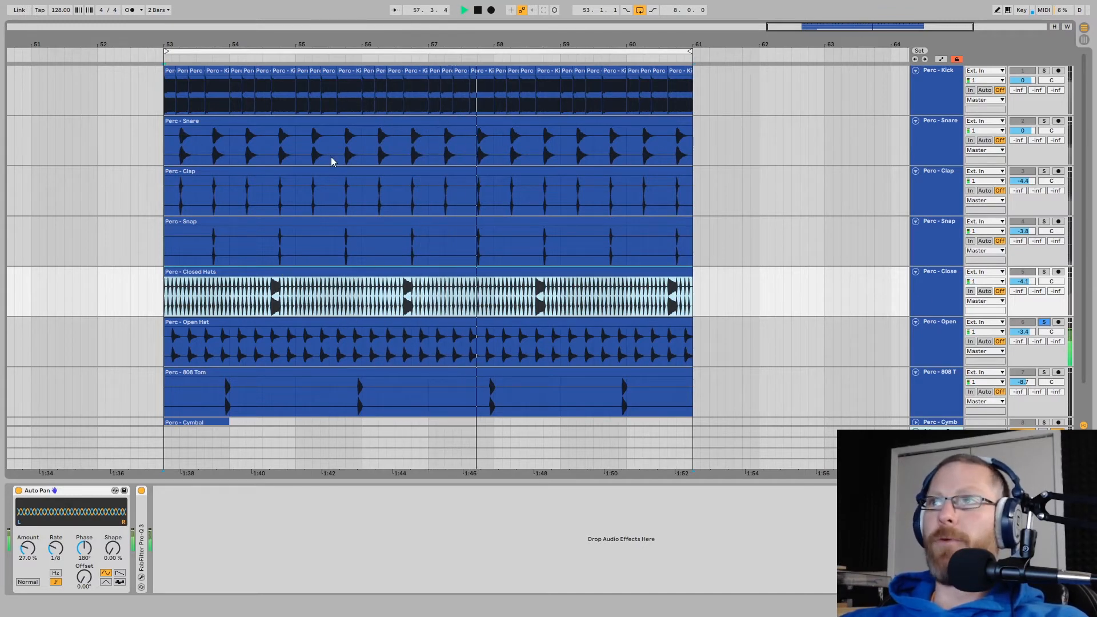
click(823, 331)
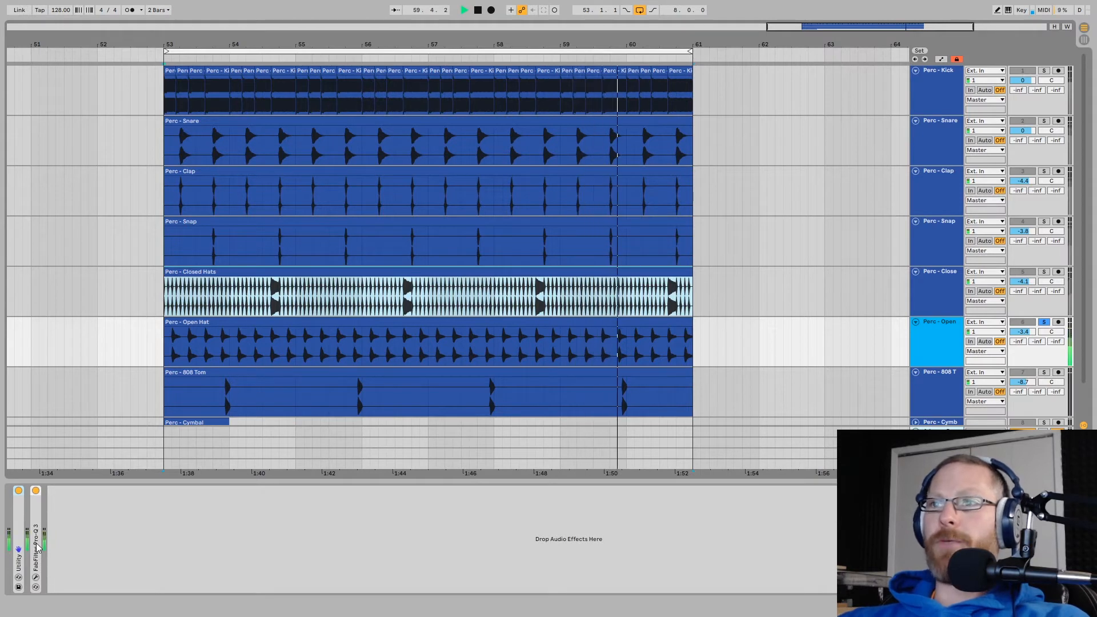
double_click(20, 558)
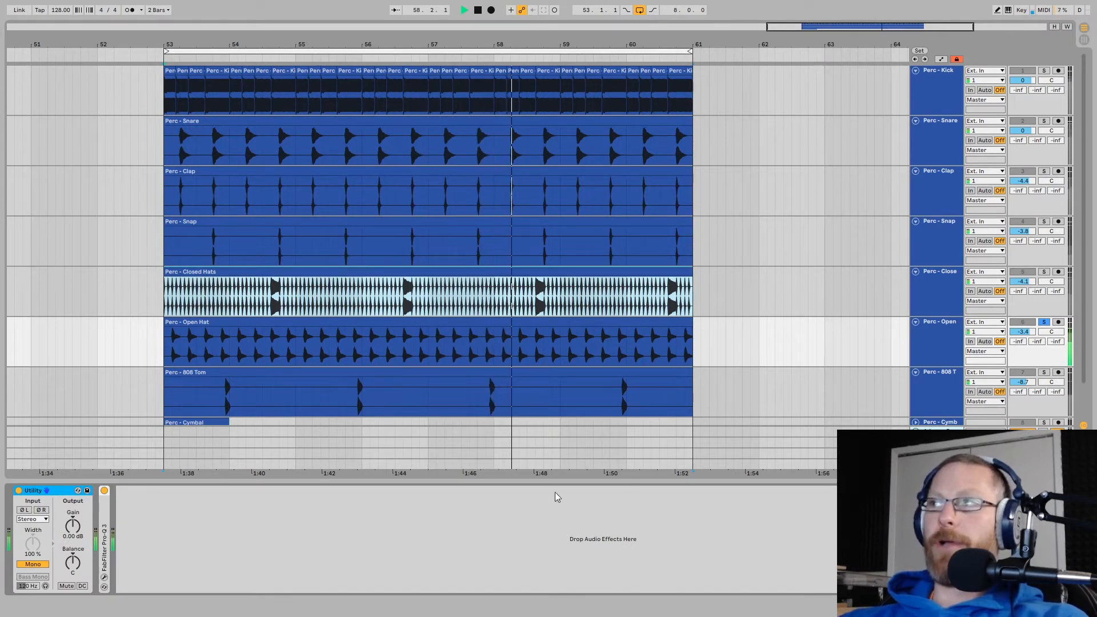
Audition the open hat with the closed hats and clap soloed alongside, and remove those two solos again.
click(1047, 273)
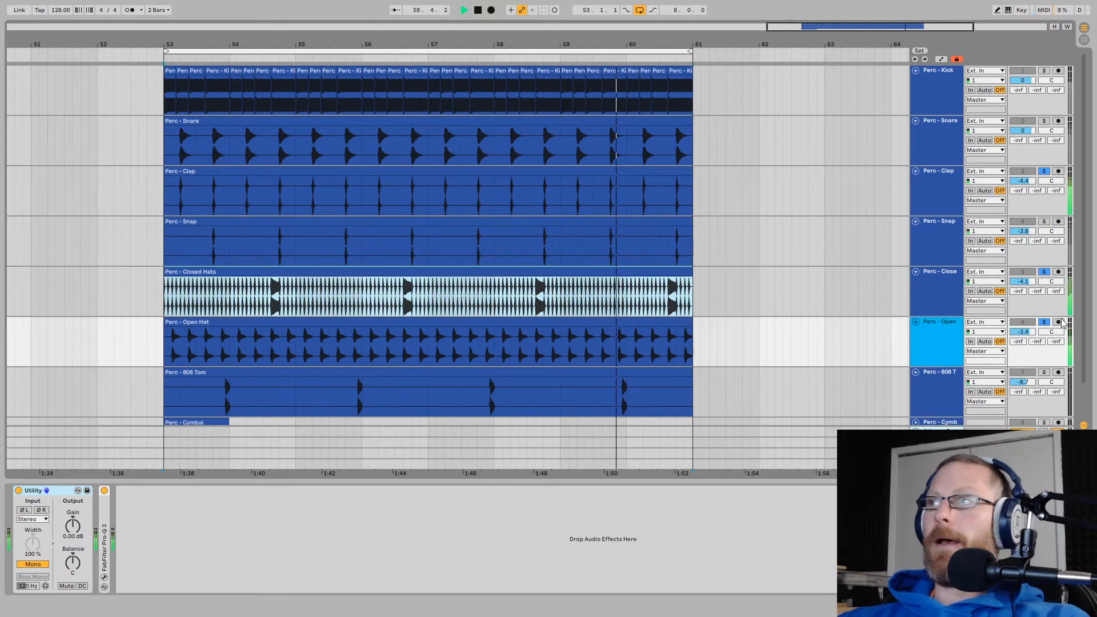
click(1044, 271)
click(1045, 171)
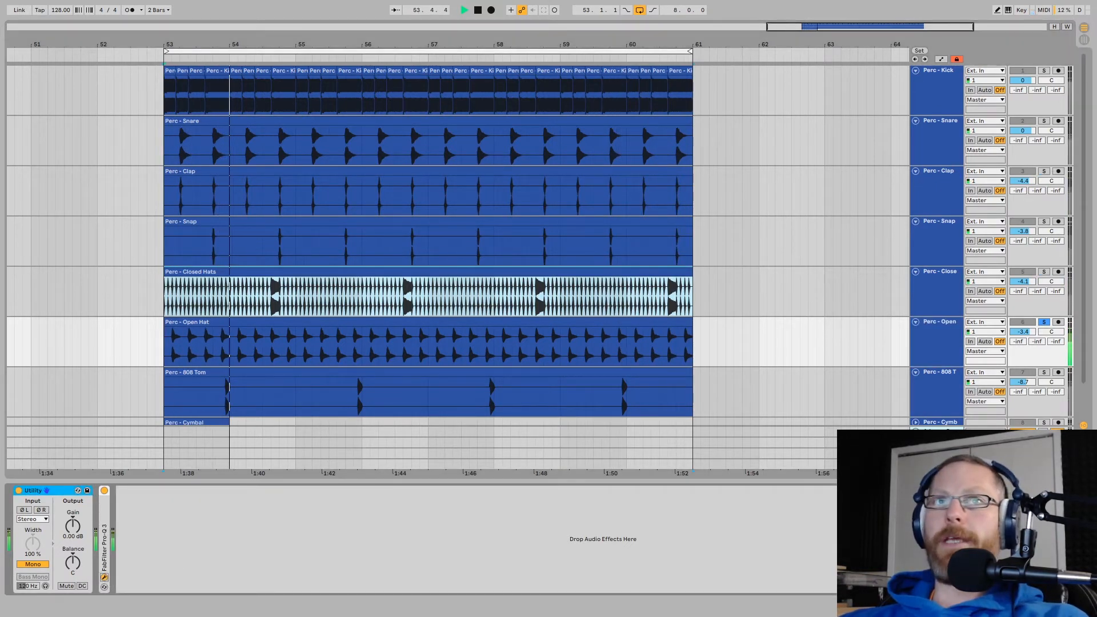
Inspect the open hat's Pro-Q 3 low cut, compare the sound with the EQ bypassed and active, and close its window.
drag(0, 145, 400, 161)
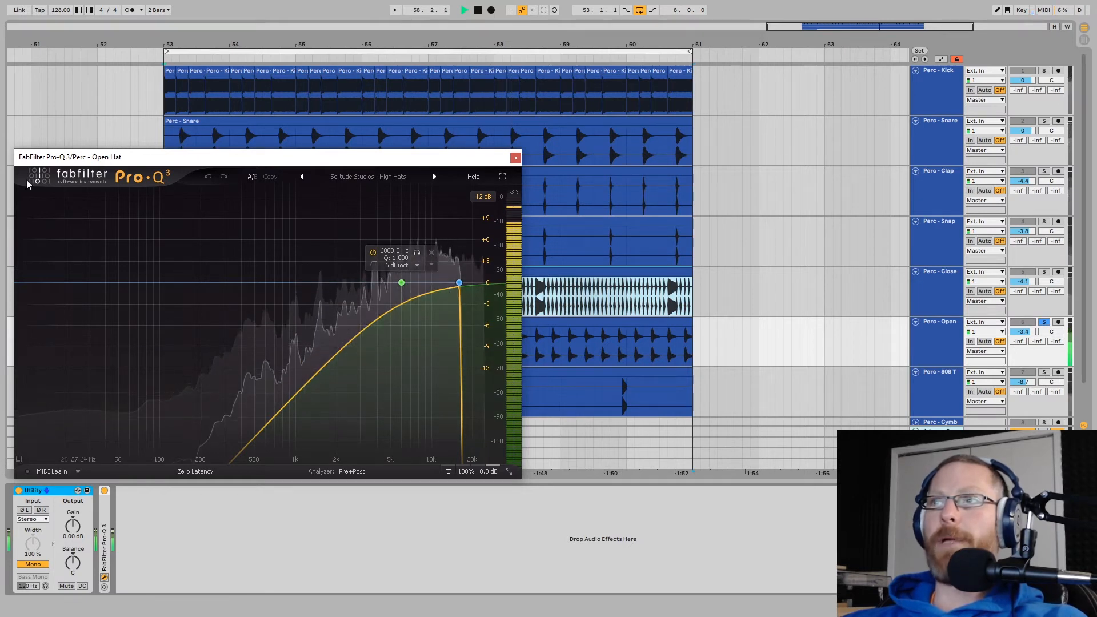
click(104, 491)
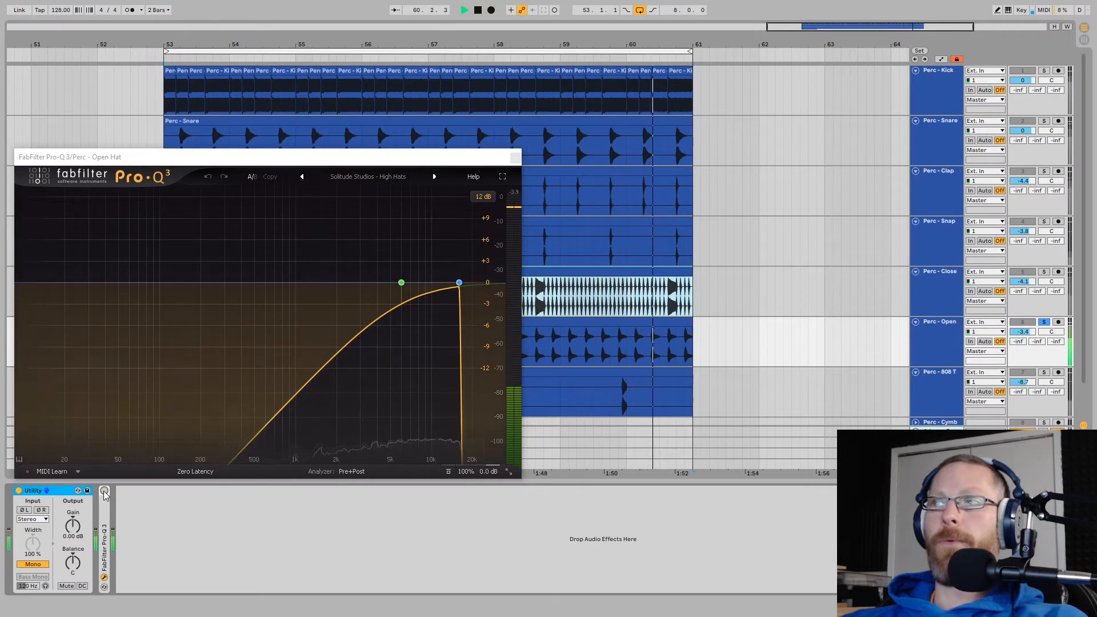
click(104, 491)
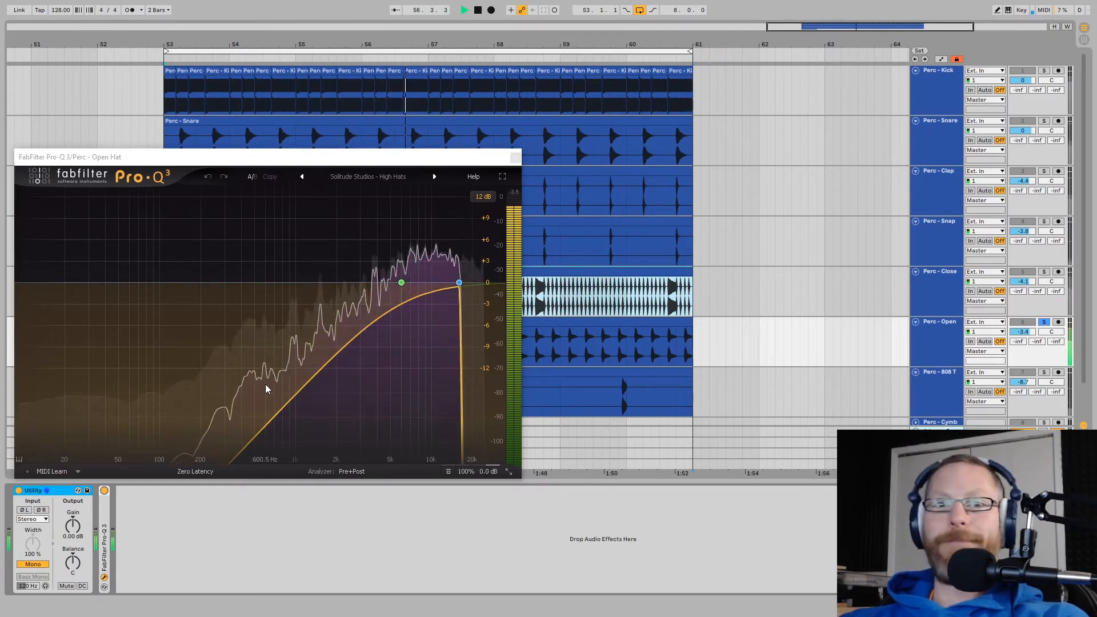
mouse_move(265, 385)
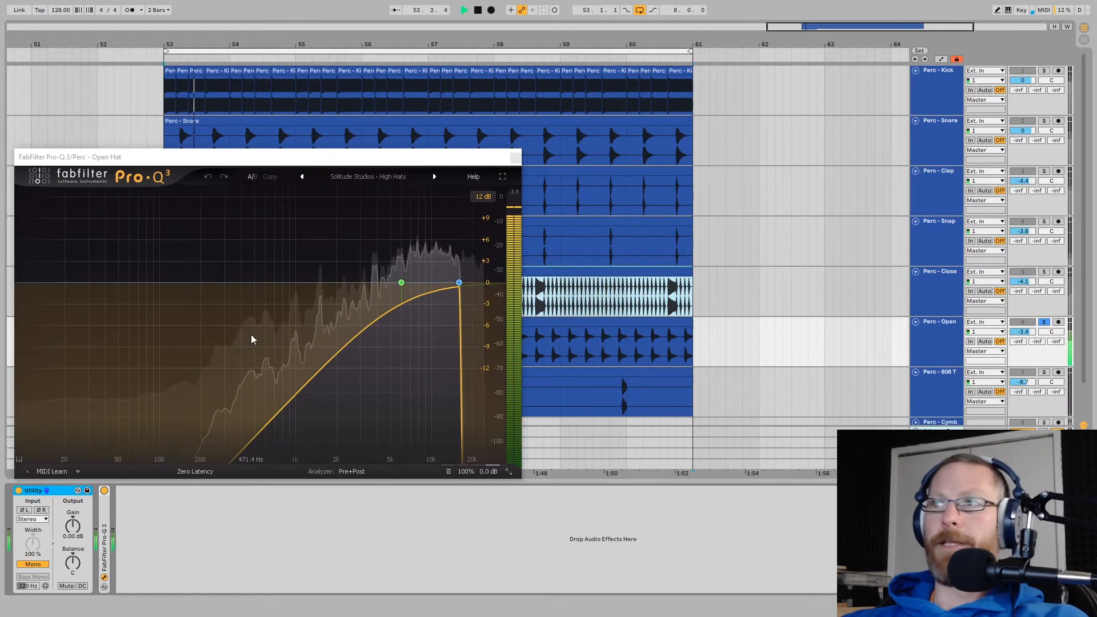
click(514, 158)
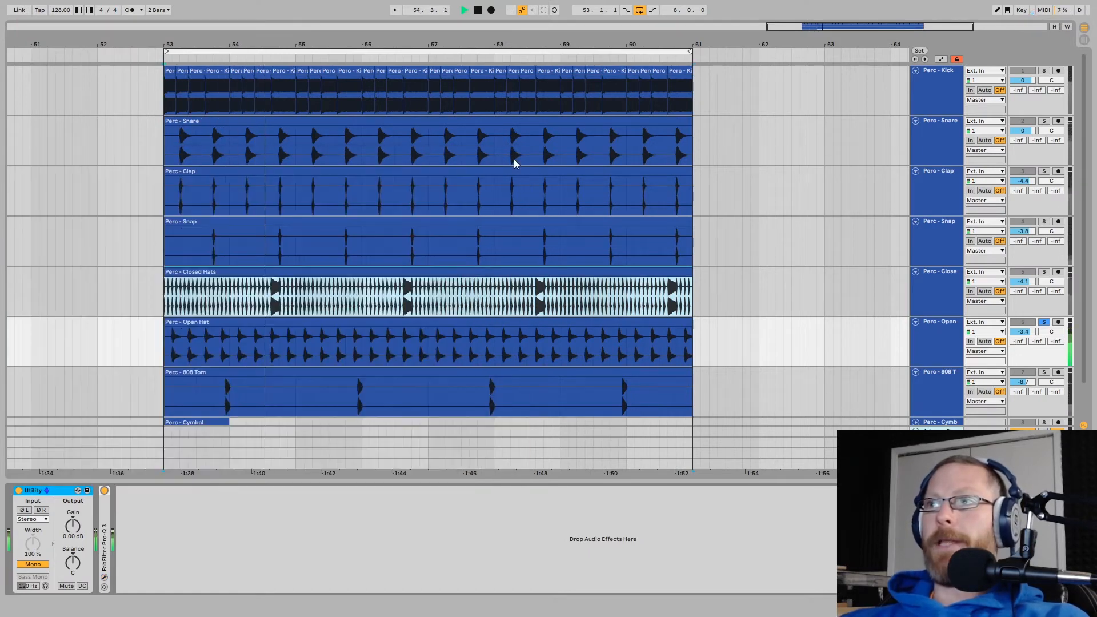
Select the 808 tom track and solo it on its own.
click(249, 372)
scroll(251, 377, down, 1)
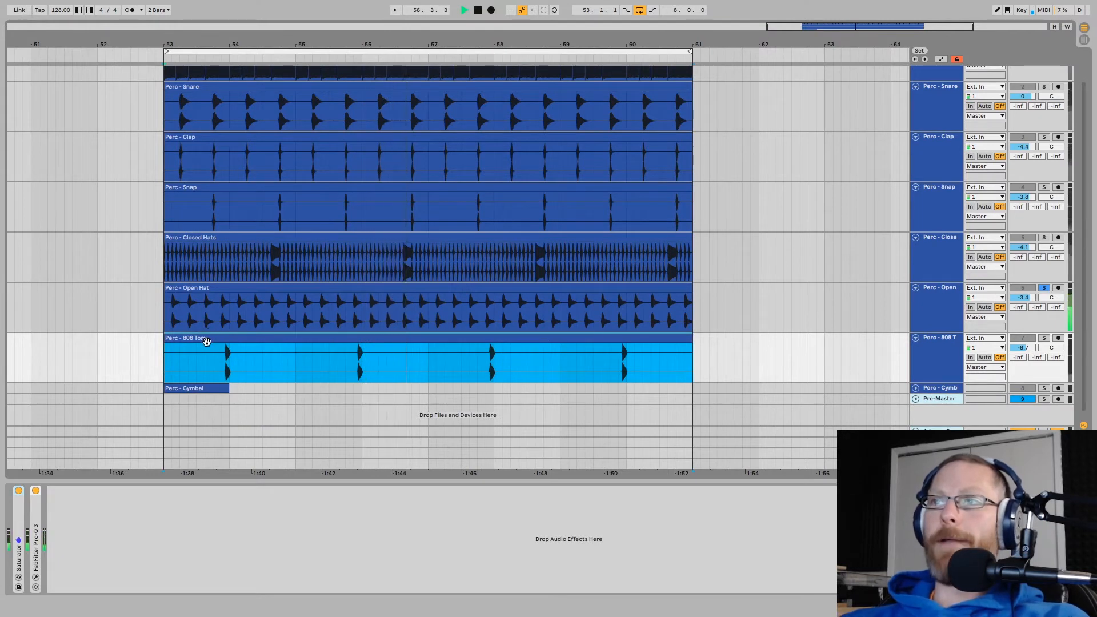
click(1044, 339)
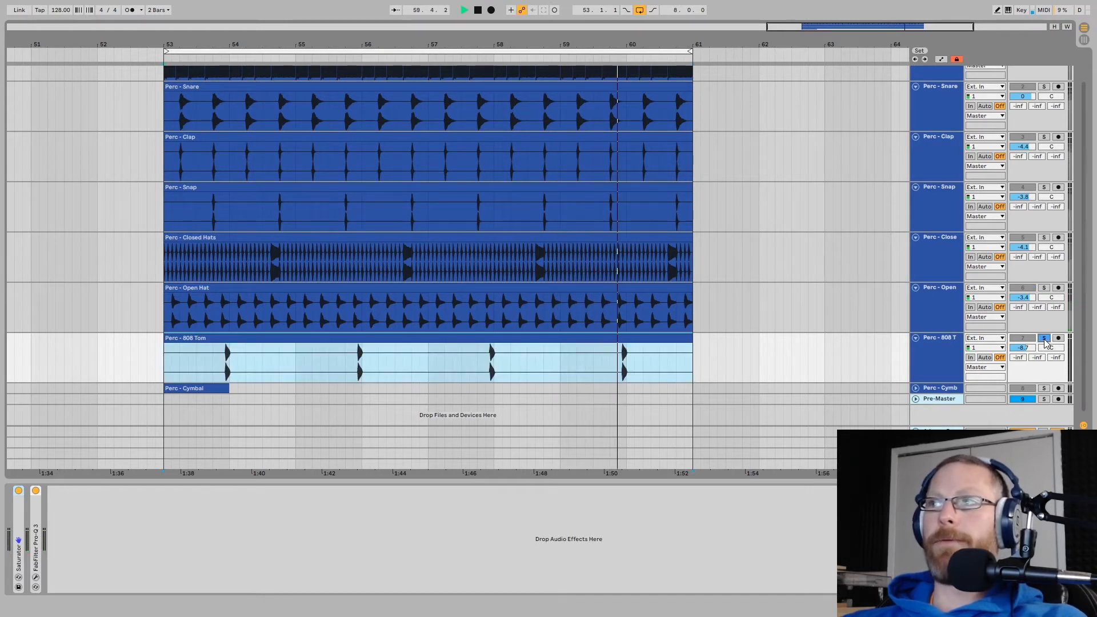
click(937, 359)
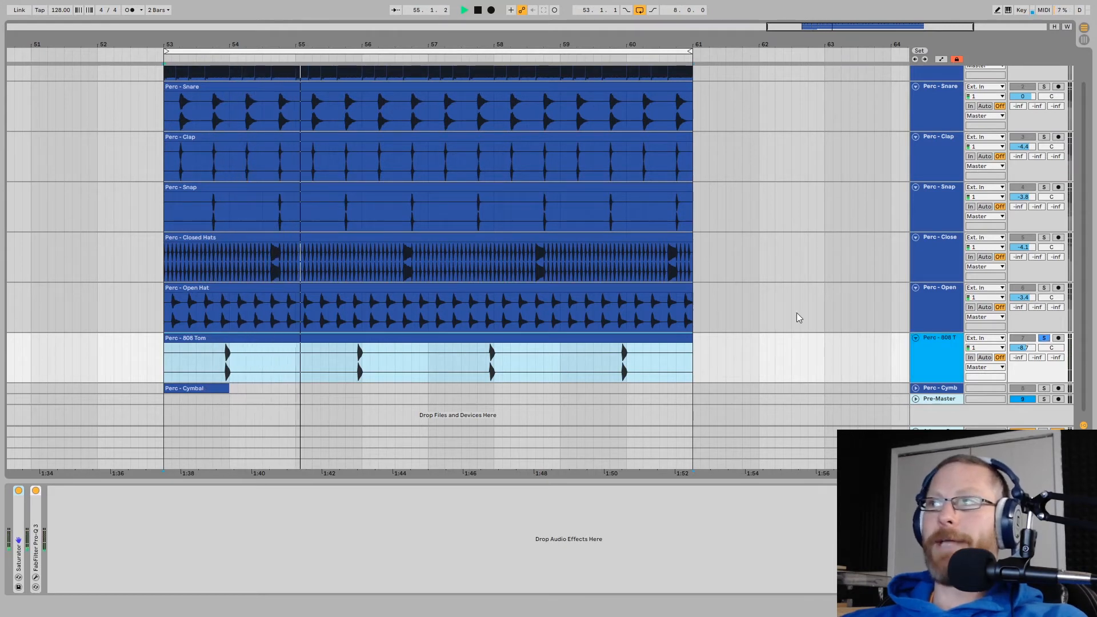
Unfold Saturator on the 808 tom and compare the sound with it bypassed and active, leaving it active.
double_click(21, 566)
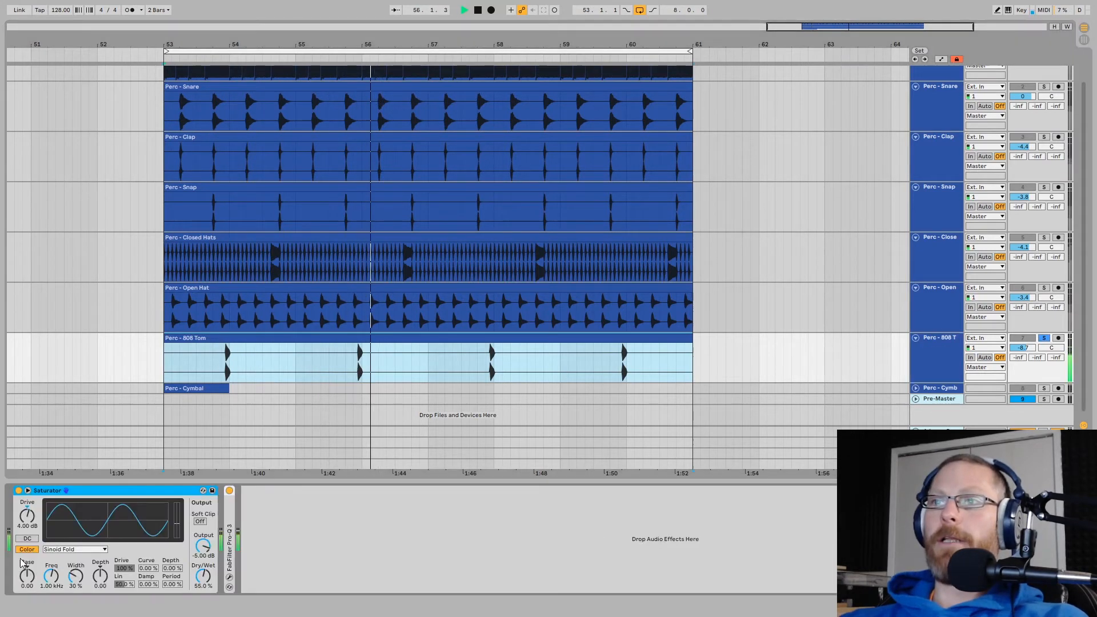
click(19, 491)
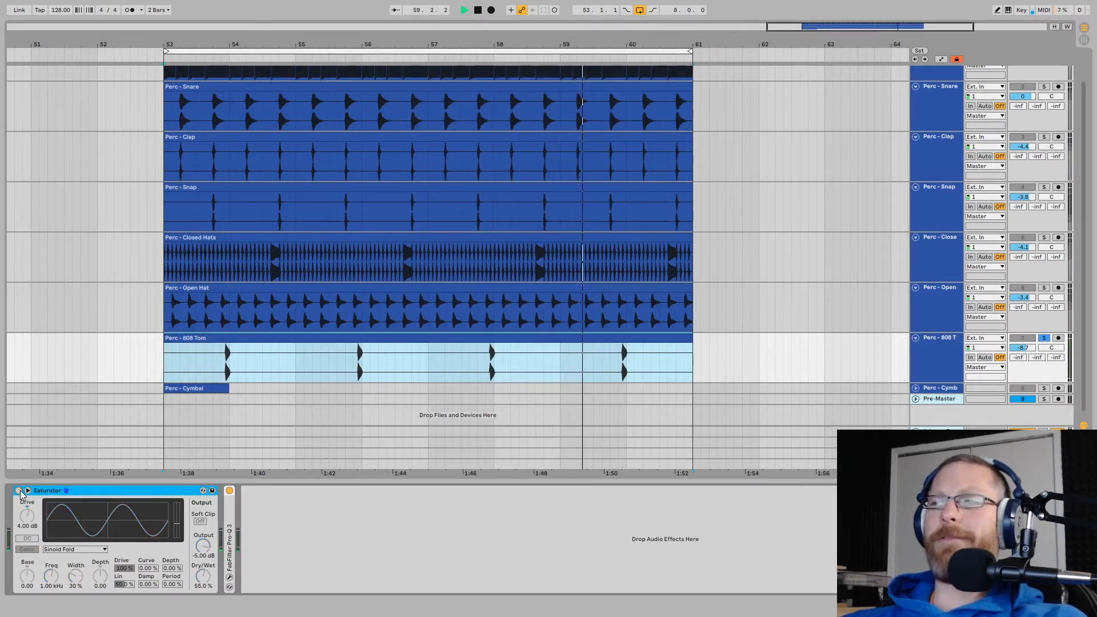
click(19, 491)
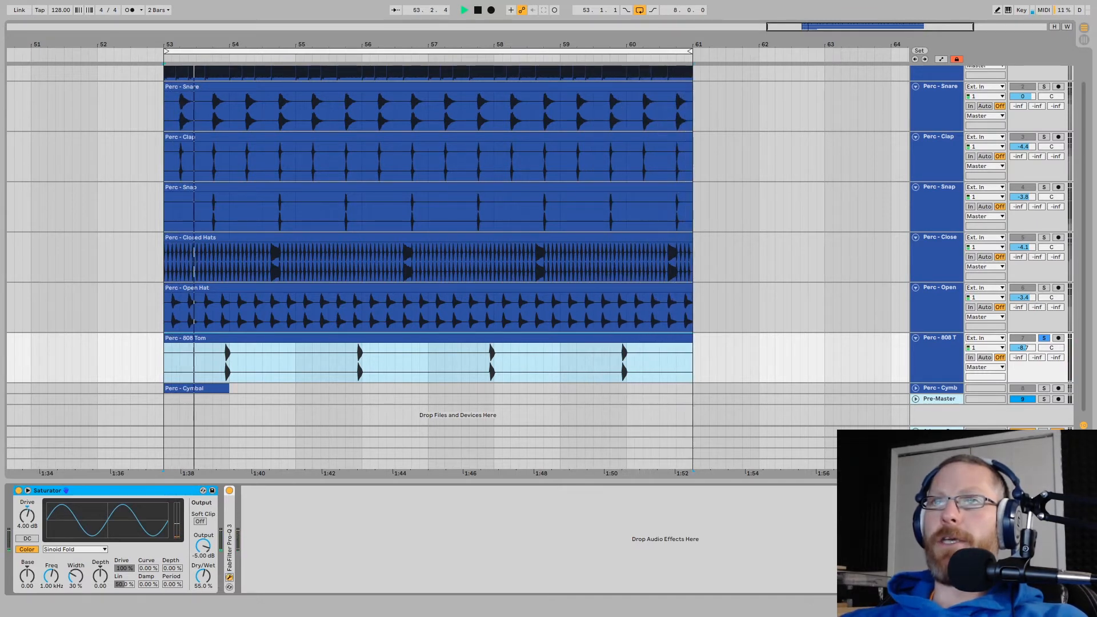
Open Pro-Q 3 on the 808 tom and audition its 16000 Hz high cut band in solo.
click(229, 577)
drag(137, 156, 306, 162)
mouse_move(136, 278)
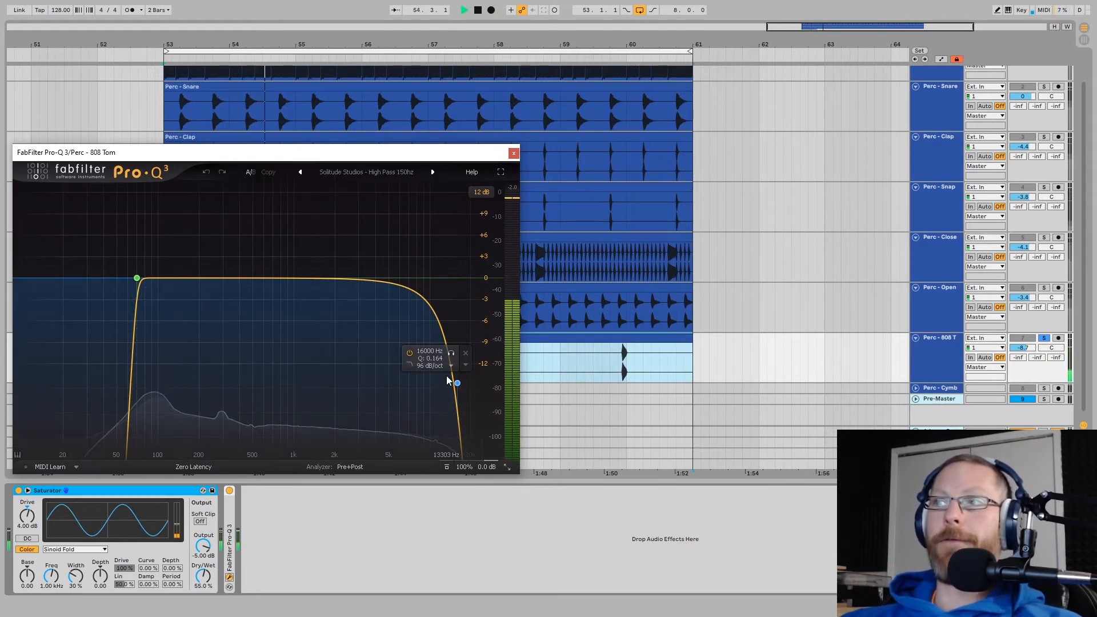
click(451, 355)
click(451, 354)
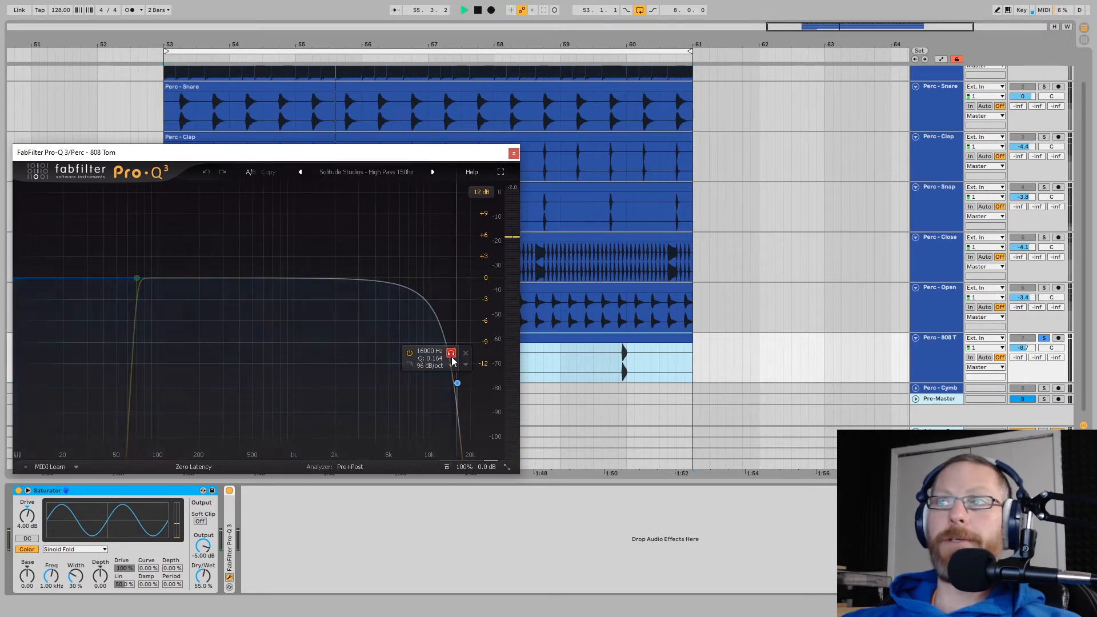
Lower the 808 tom's high cut to about 6566 Hz, raise its Q slightly, and close Pro-Q 3.
drag(450, 362, 393, 356)
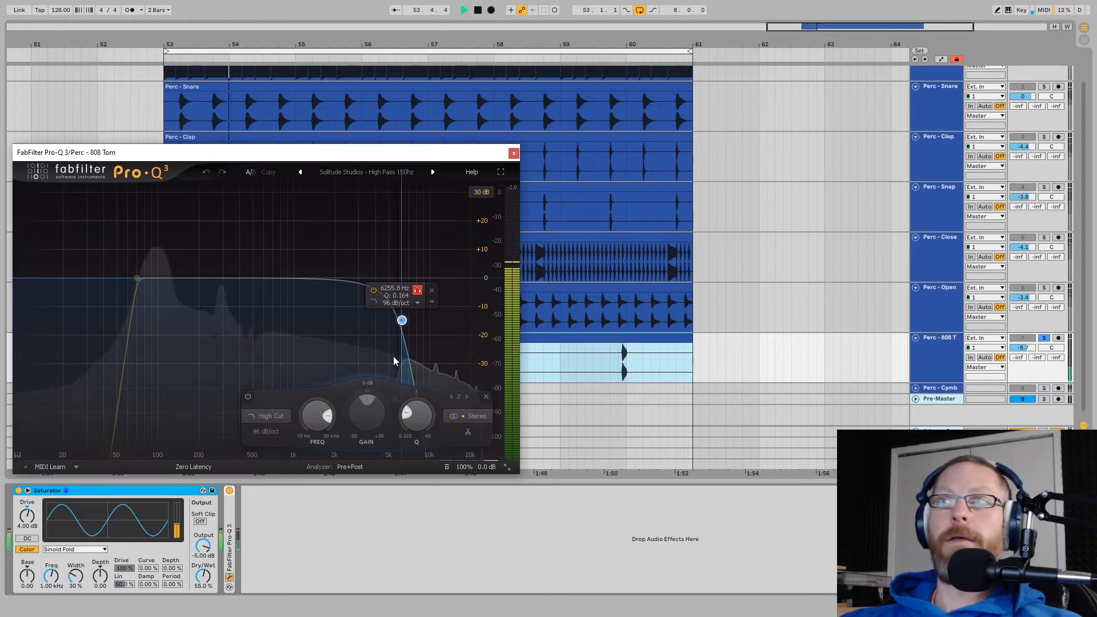
drag(395, 353, 397, 352)
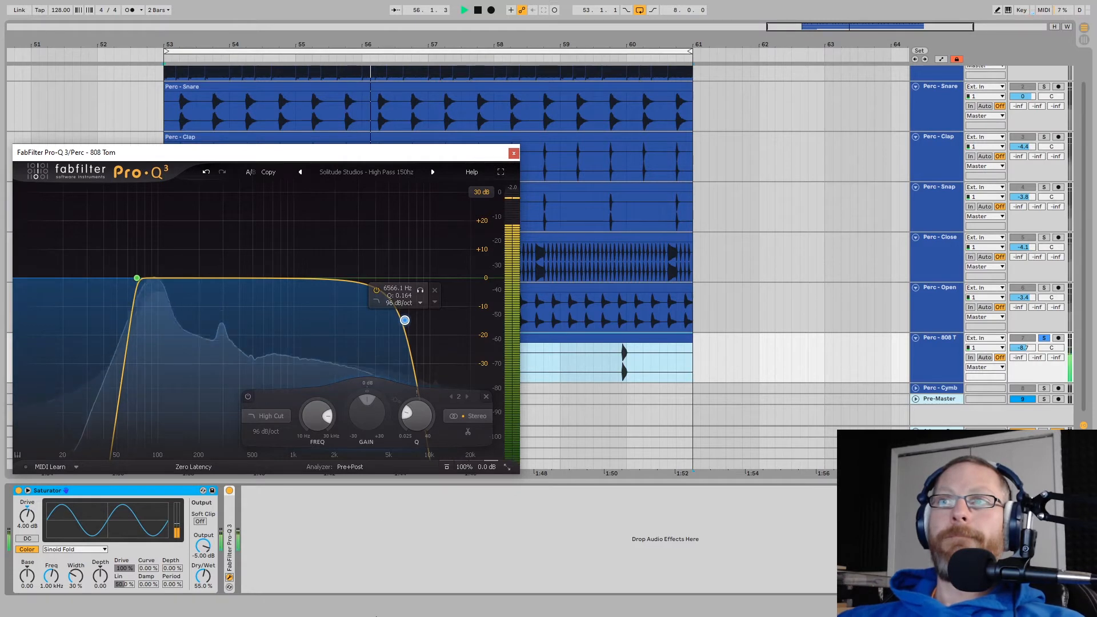
drag(409, 417, 409, 414)
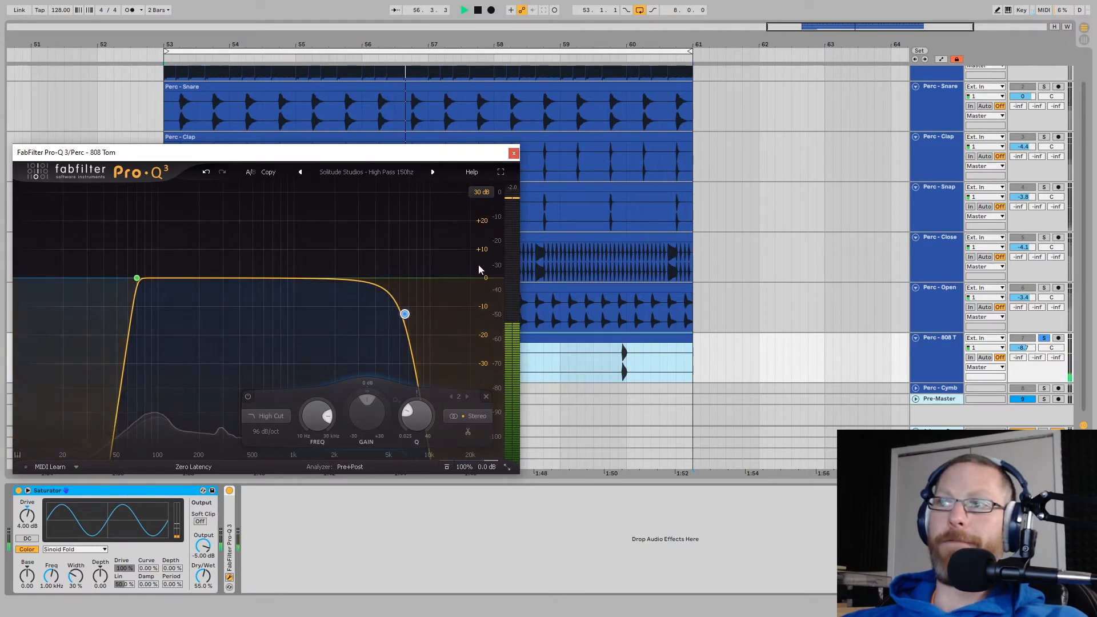
click(512, 156)
scroll(579, 266, up, 2)
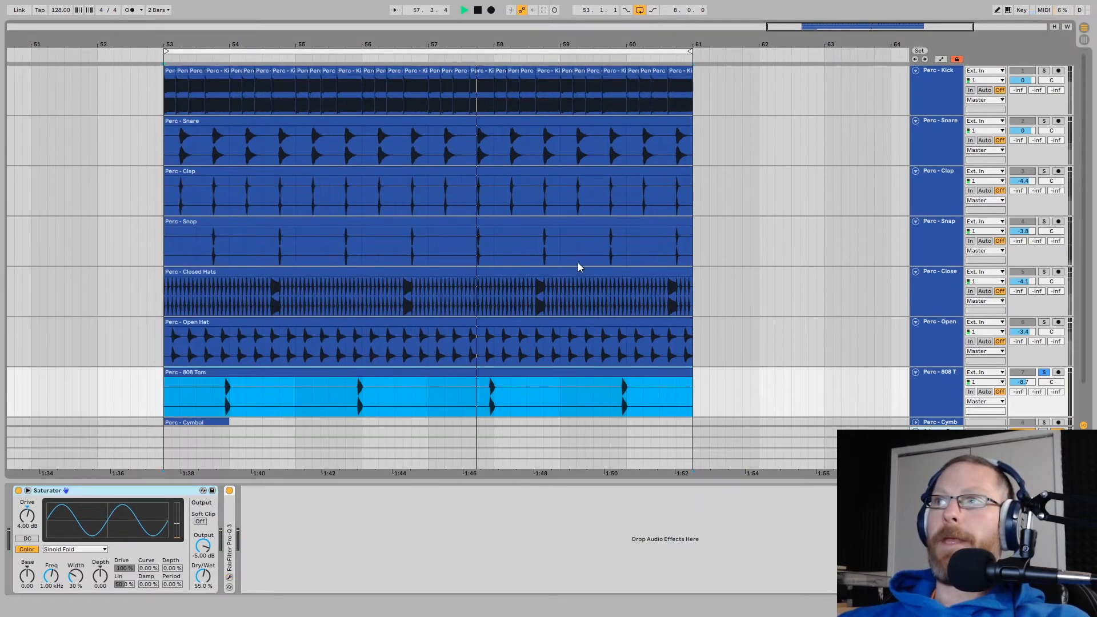
Unfold and select the cymbal track, and solo it on its own.
scroll(854, 325, down, 2)
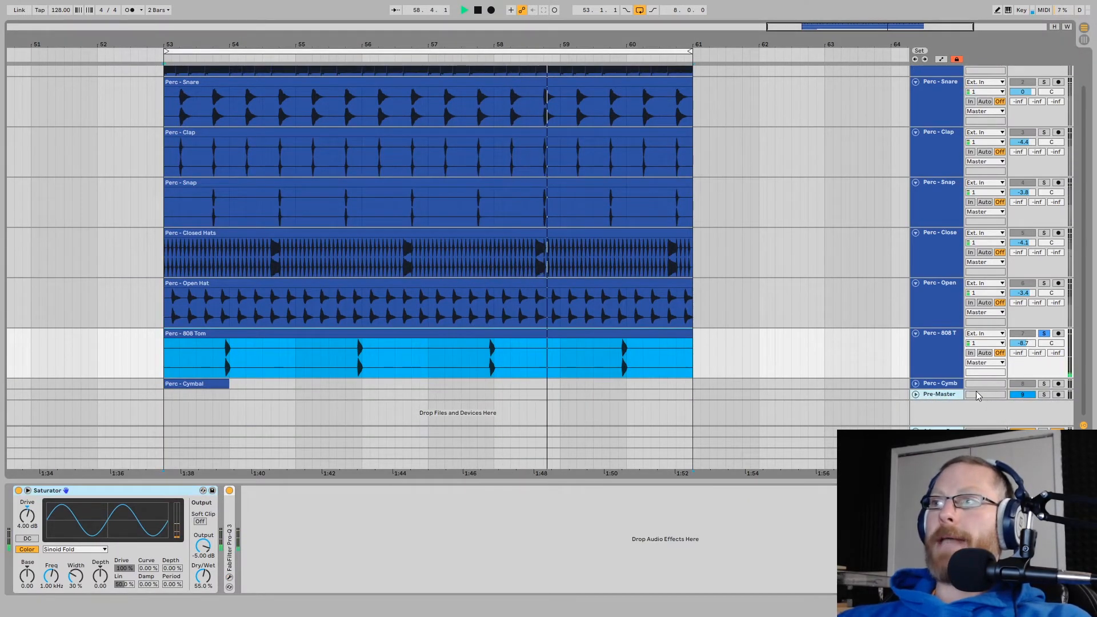
click(916, 384)
click(918, 389)
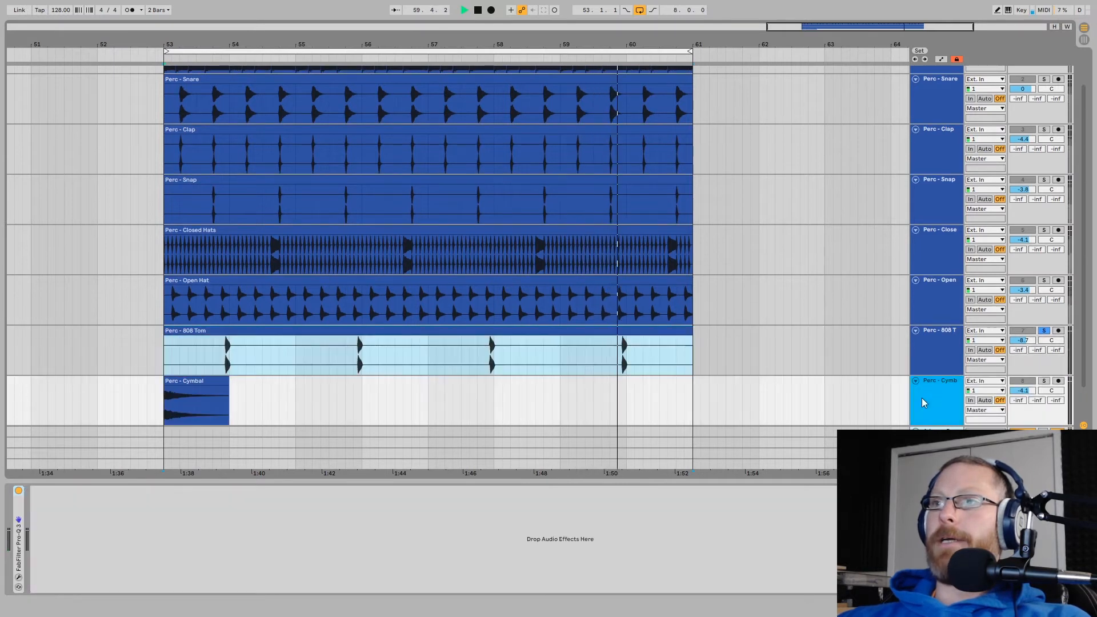
click(208, 384)
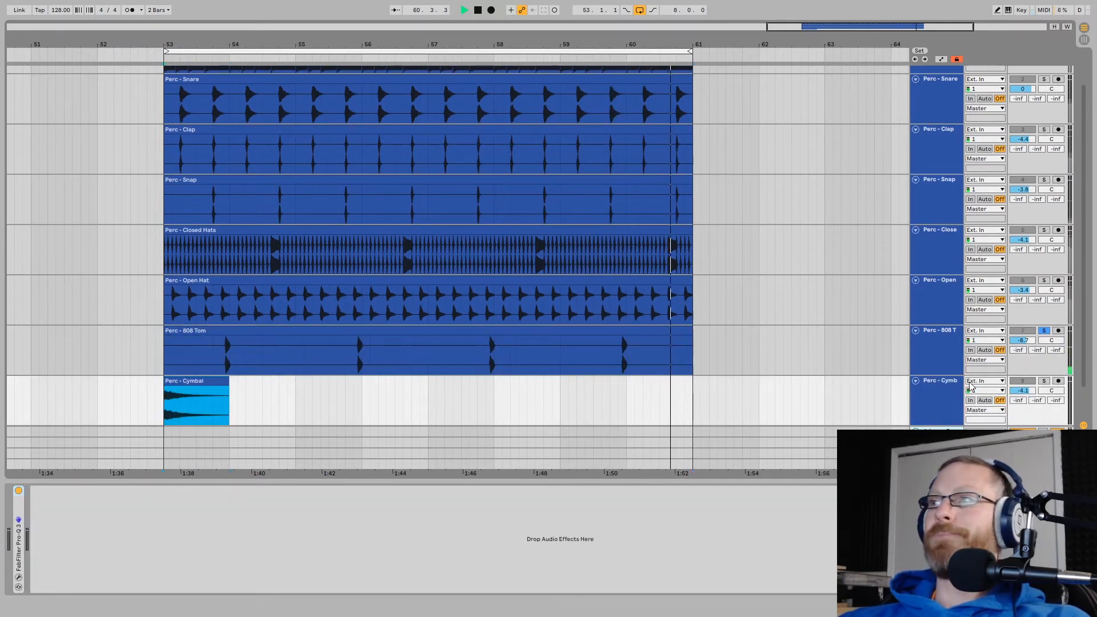
click(1043, 381)
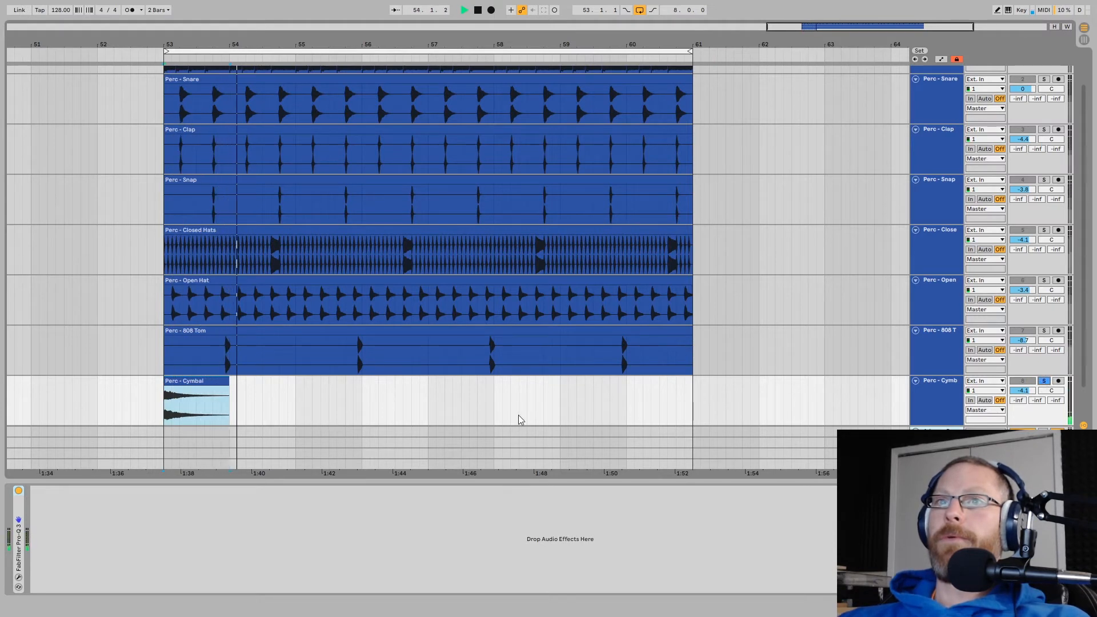
Open Pro-Q 3 on the cymbal and compare the sound with the EQ bypassed and active, leaving it active and closing its window.
click(18, 577)
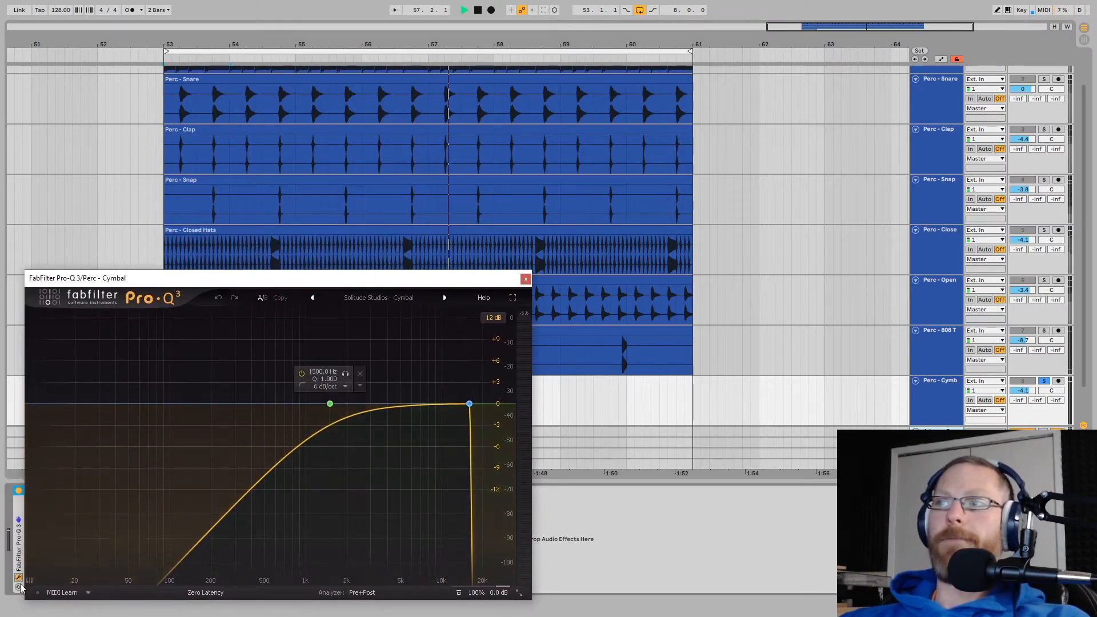
drag(159, 284, 144, 151)
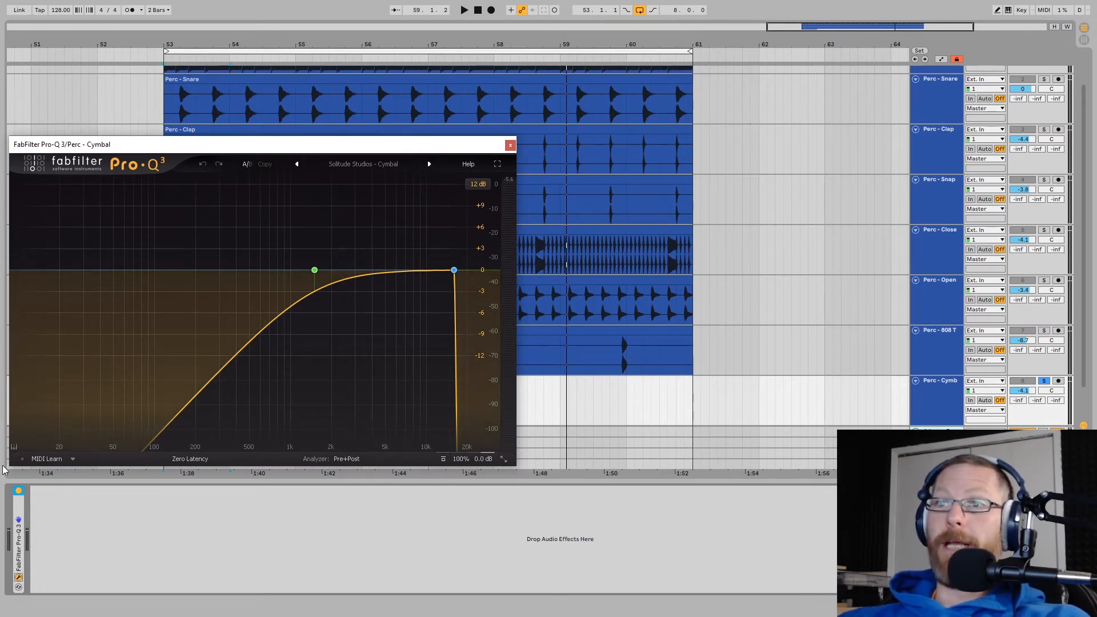
click(19, 495)
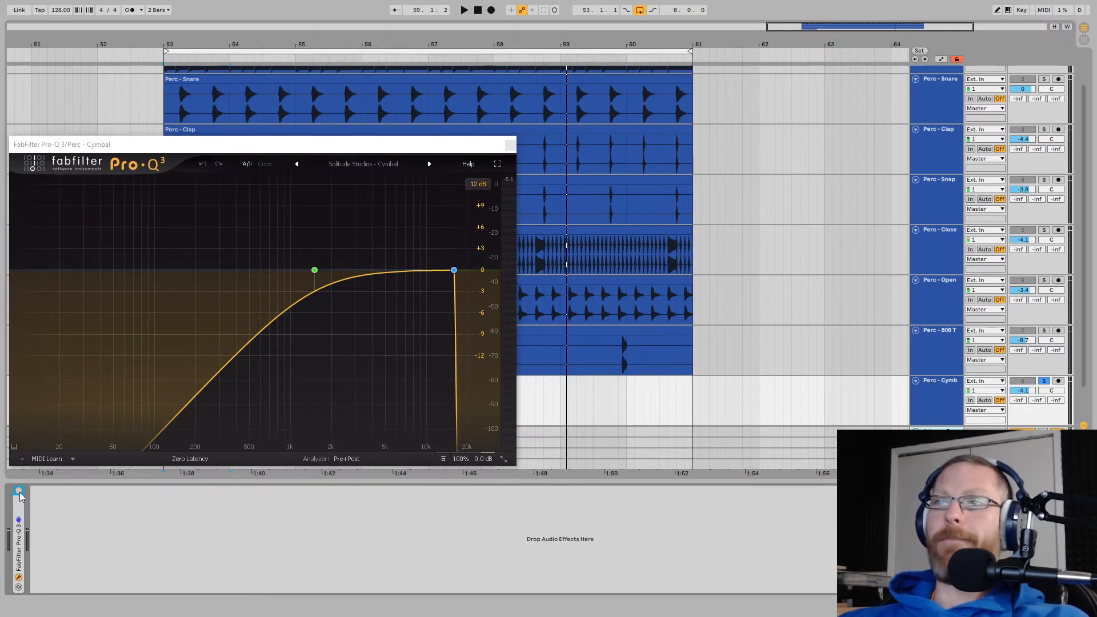
key(space)
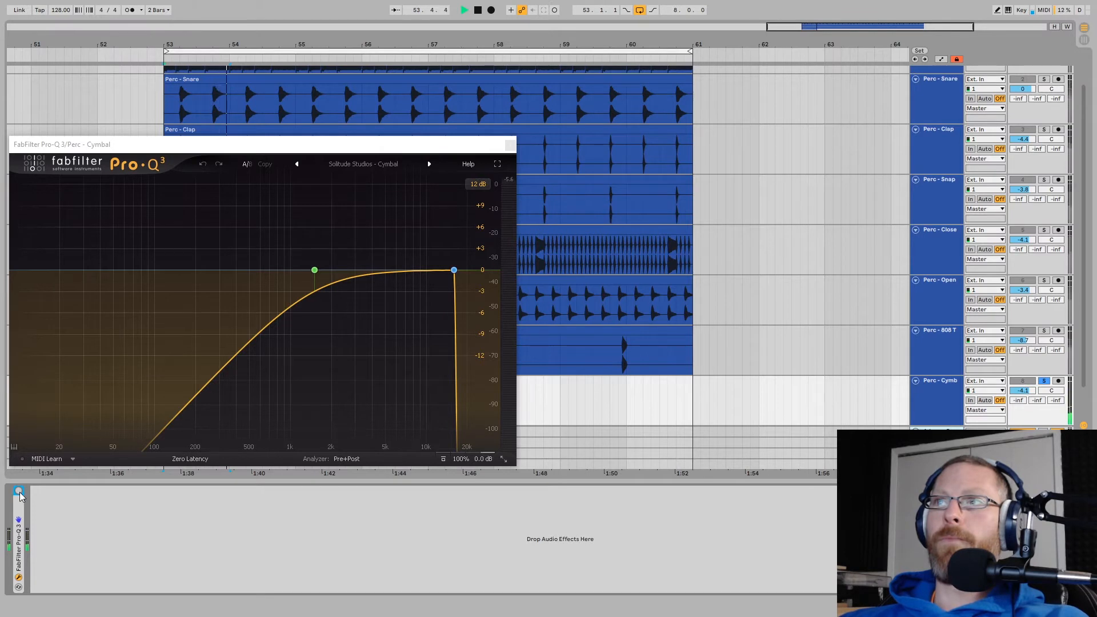
key(space)
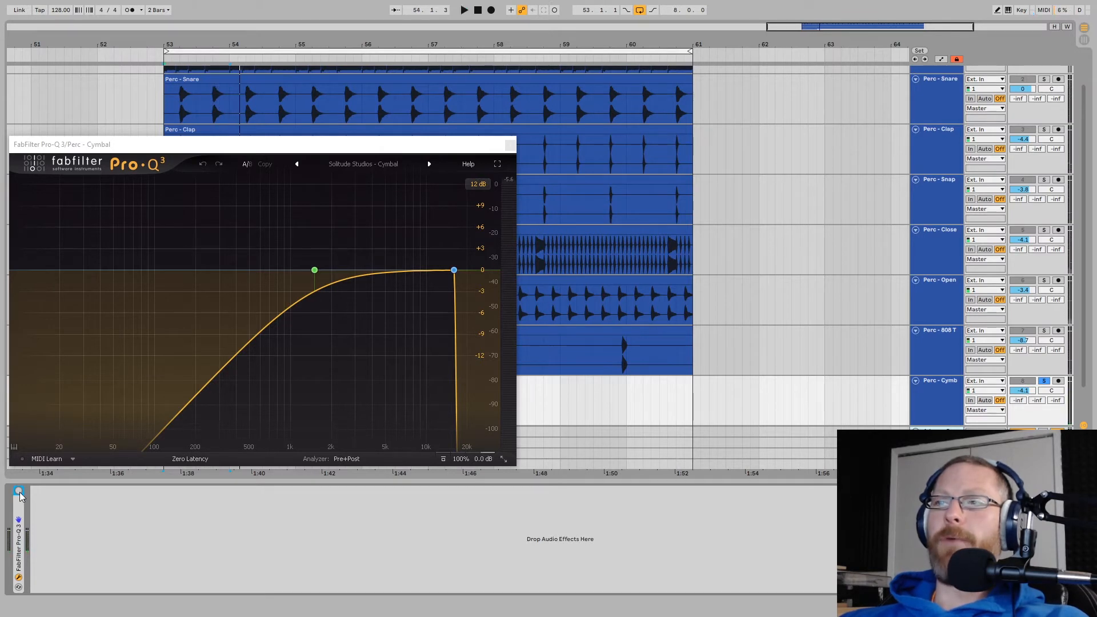
key(space)
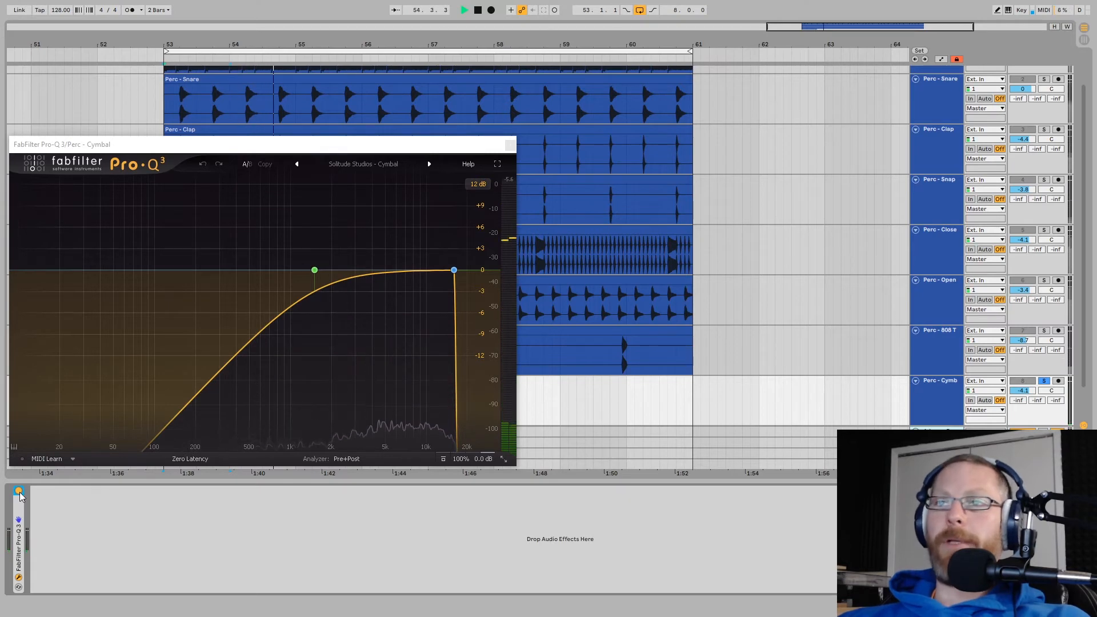
key(space)
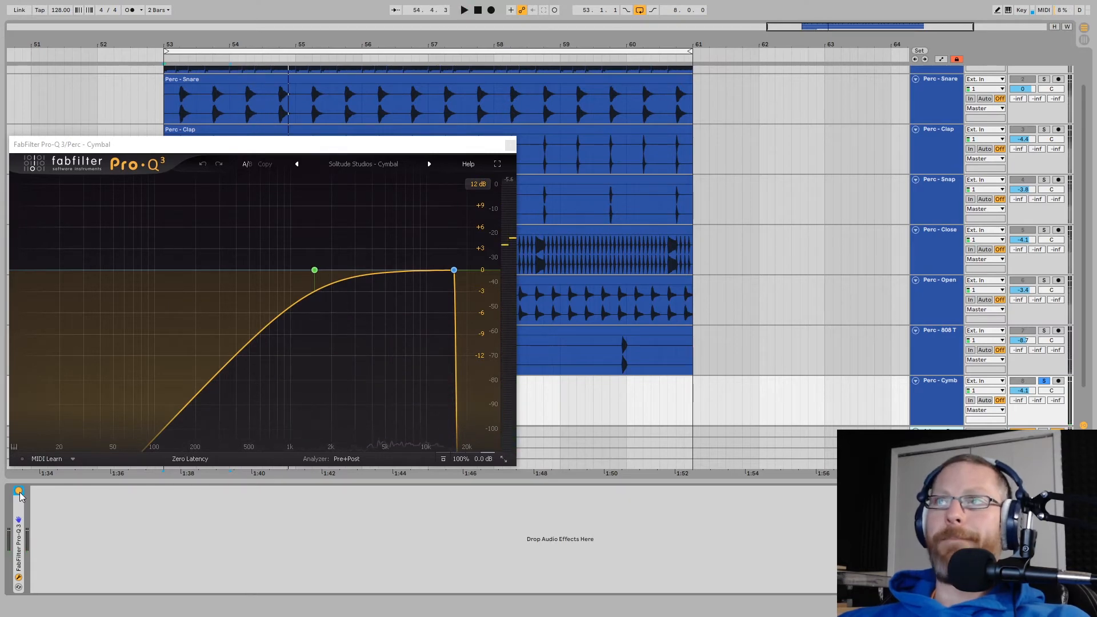
click(510, 144)
Group all the percussion tracks from the kick through the cymbal.
click(1034, 412)
scroll(1034, 412, up, 2)
scroll(1037, 416, down, 3)
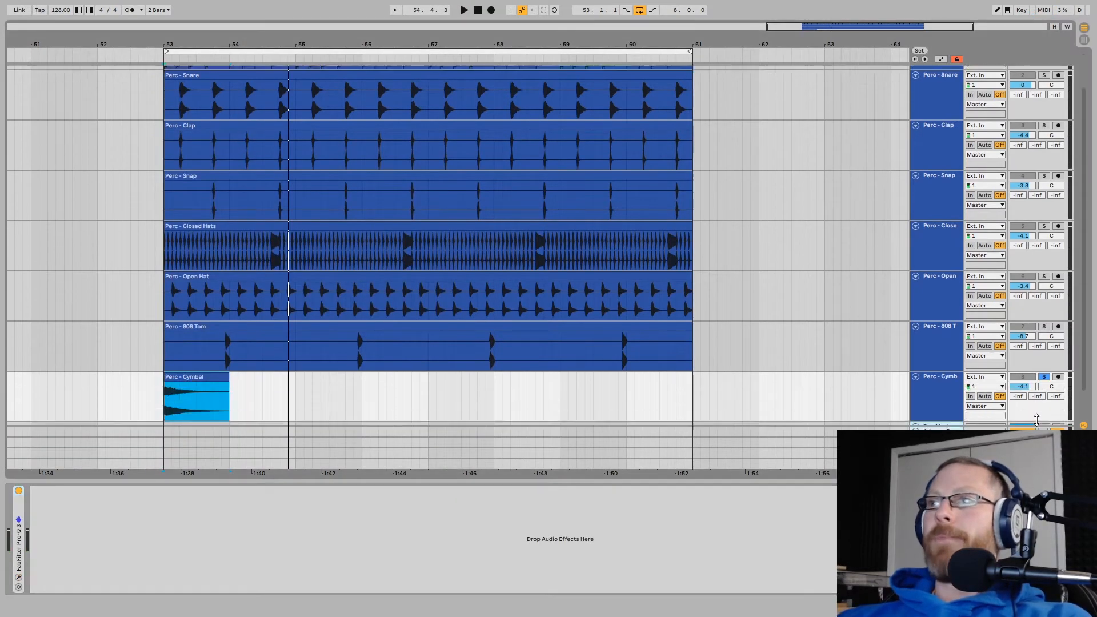
scroll(1037, 424, up, 2)
scroll(1037, 426, down, 2)
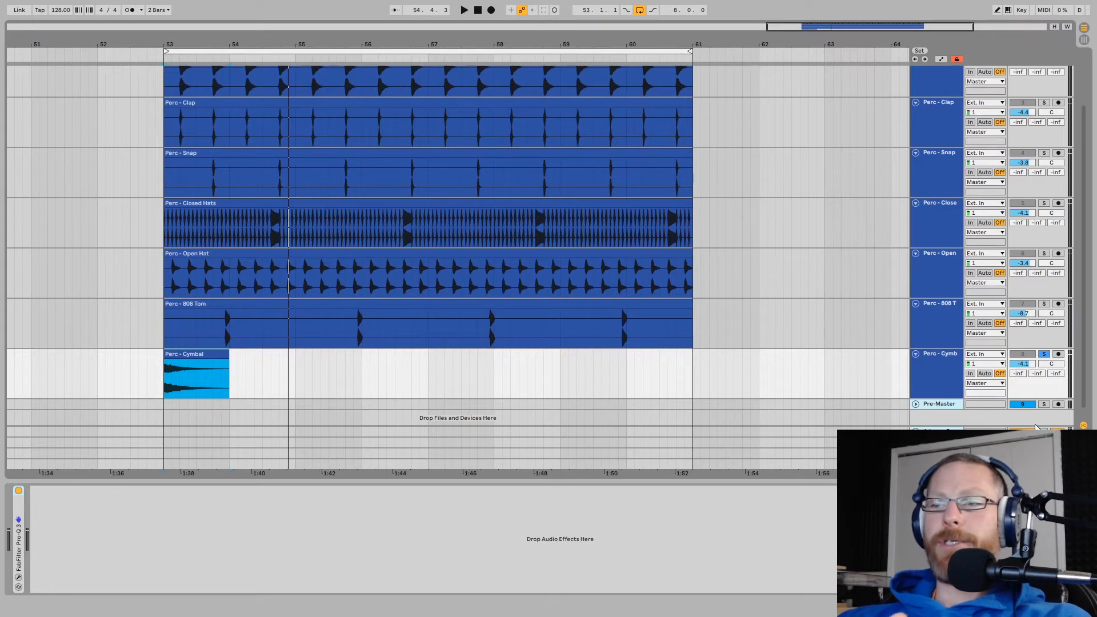
click(948, 361)
scroll(948, 361, up, 3)
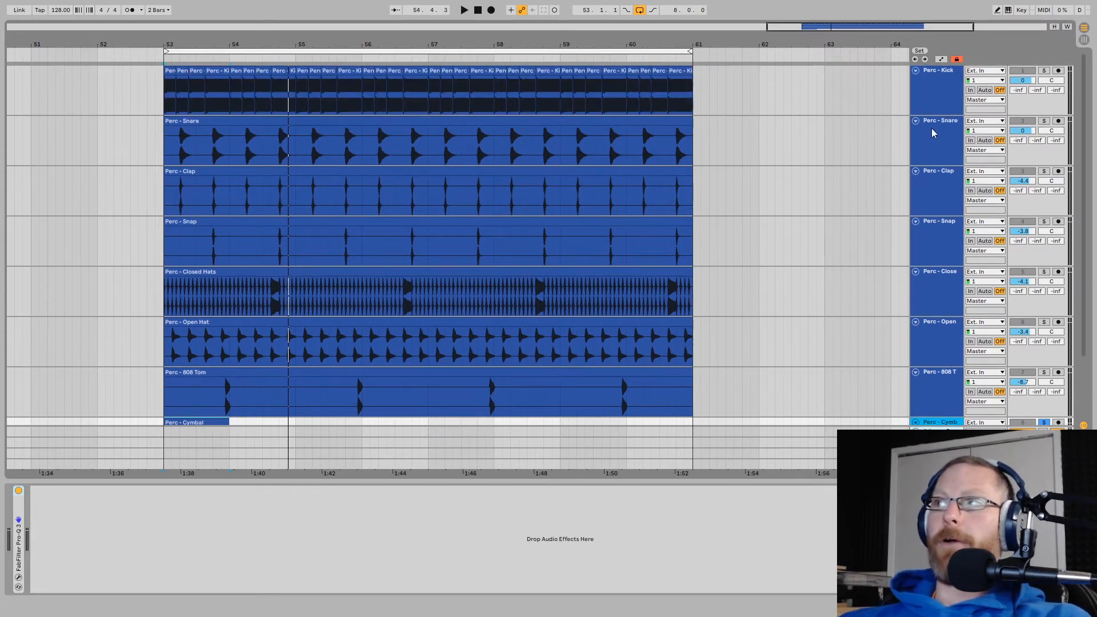
shift+click(936, 97)
key(ctrl+g)
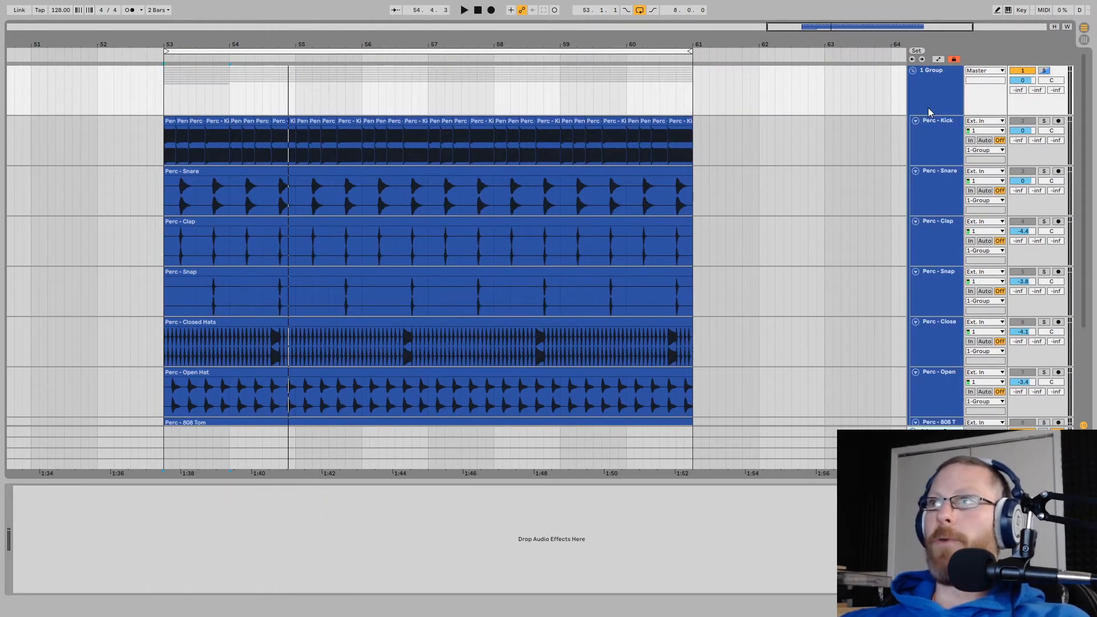
Rename the new percussion group as Perc Bus.
right_click(926, 99)
click(957, 149)
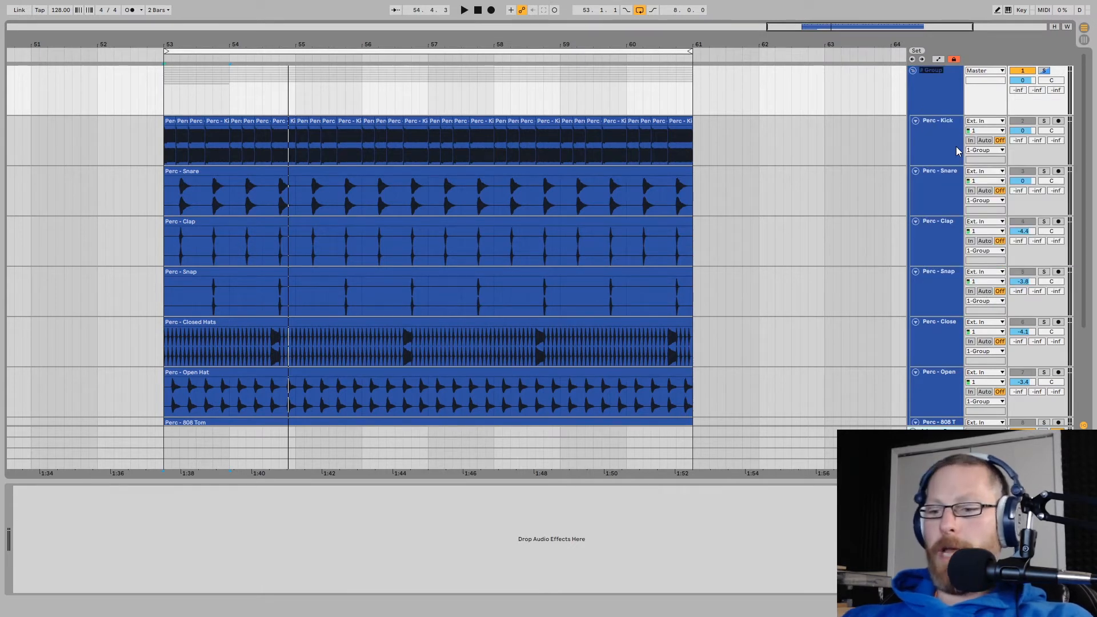
text(Perc Bus)
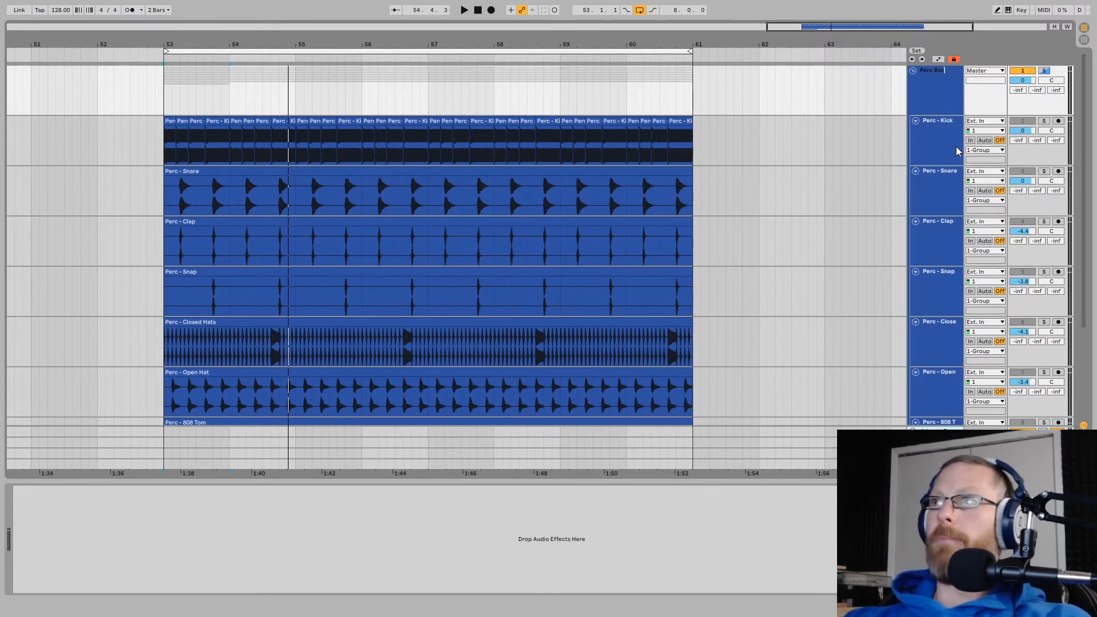
key(Return)
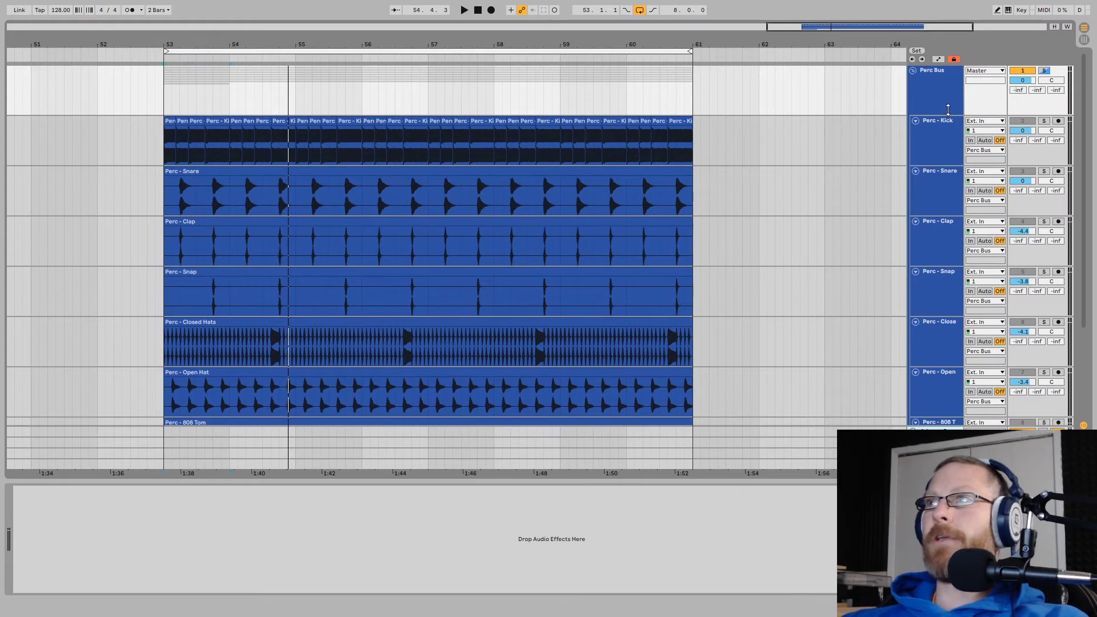
Narrow the Perc Bus channel in the Session View mixer and clear the cymbal's solo.
scroll(947, 113, down, 1)
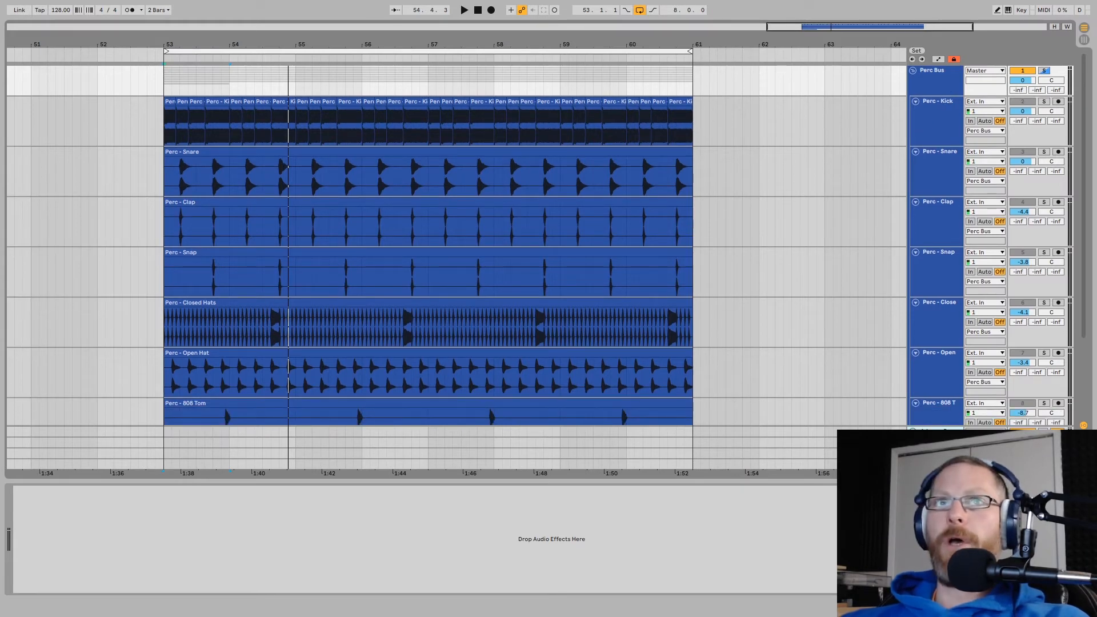
key(Tab)
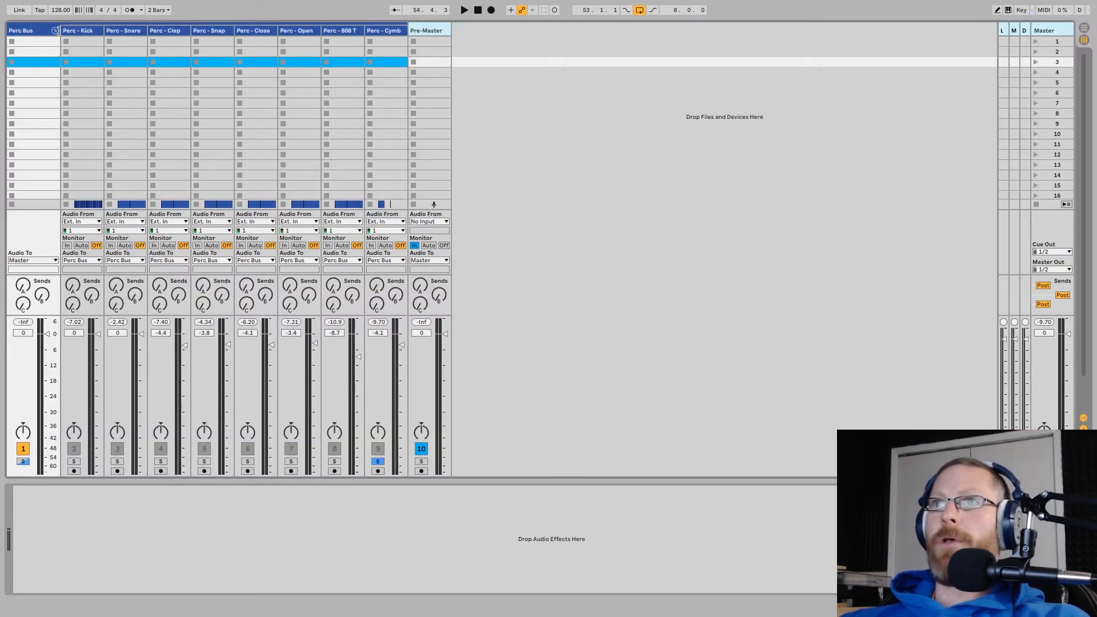
drag(56, 30, 47, 30)
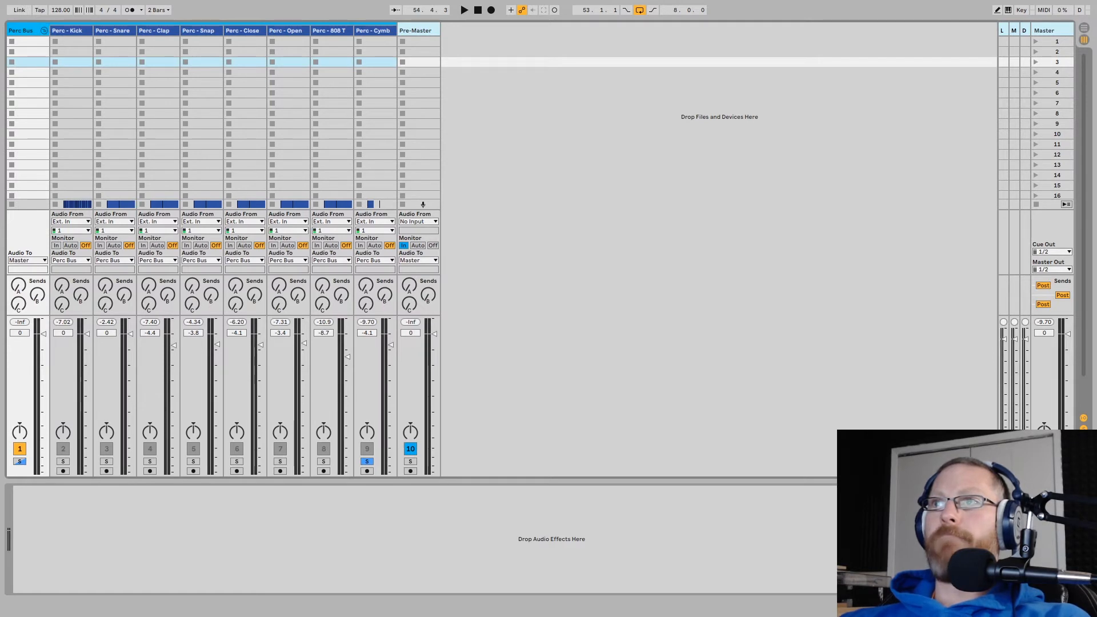
click(31, 33)
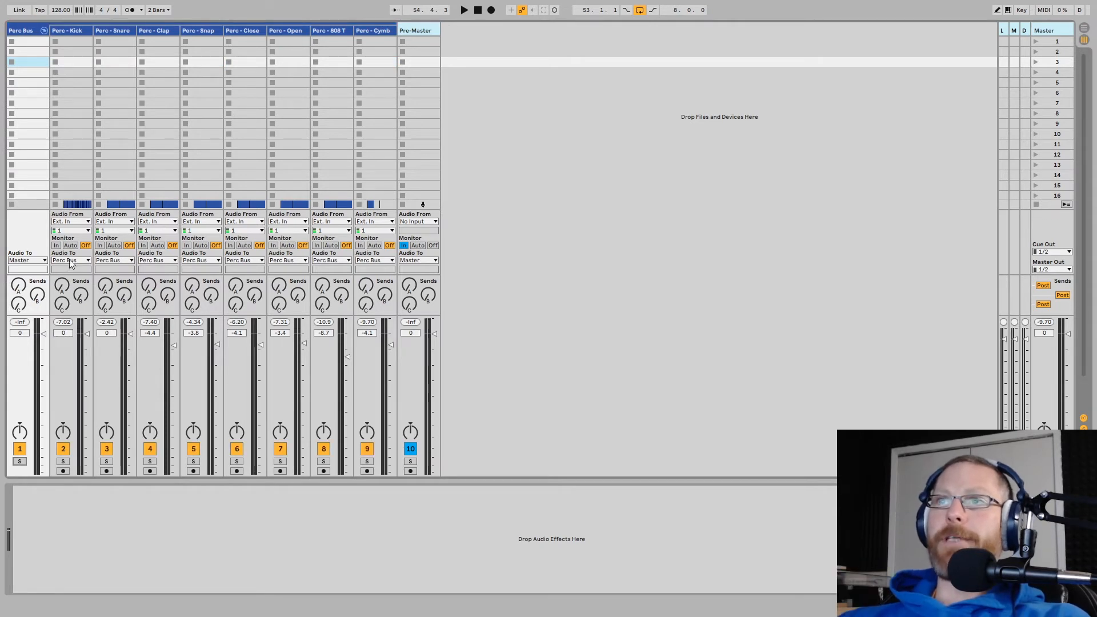
Route the kick's audio output to Master and the cymbal's audio output to Pre-Master.
click(70, 260)
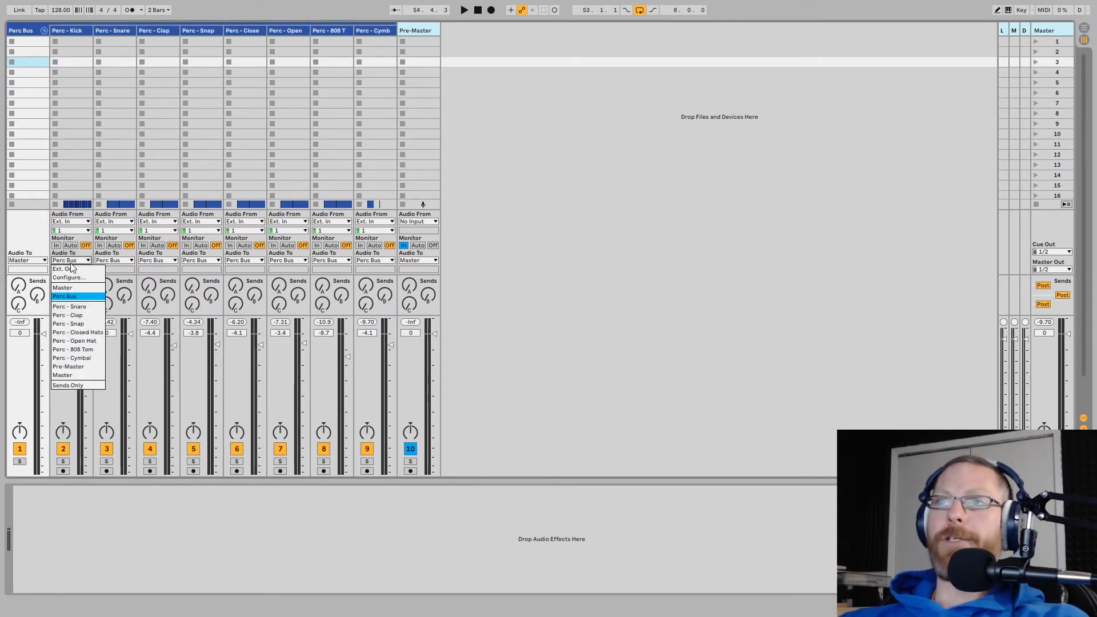
click(74, 288)
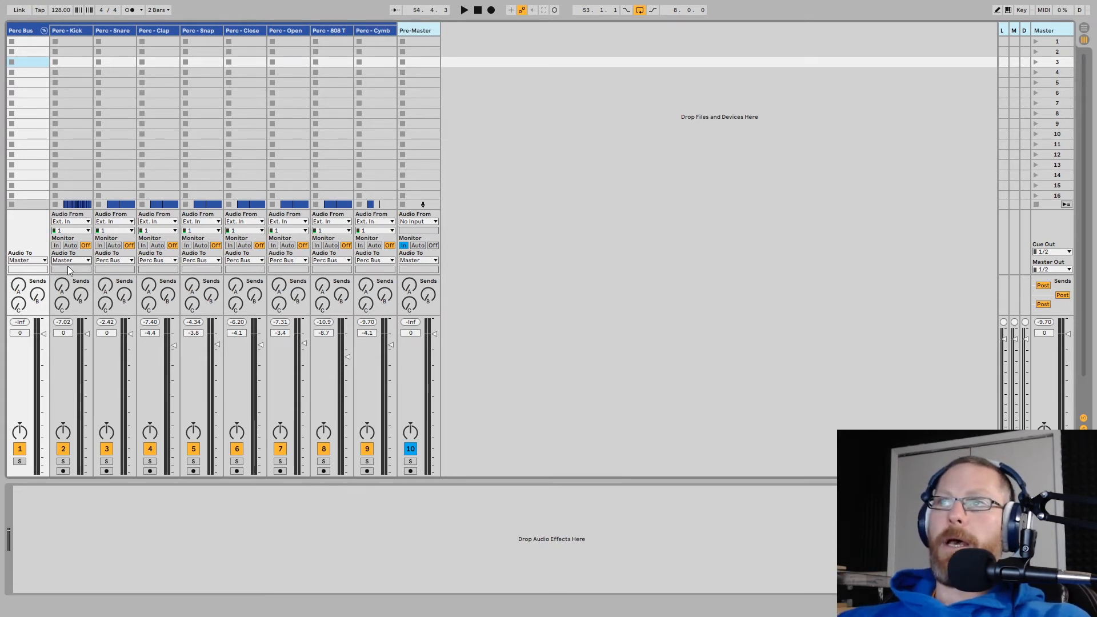
click(378, 33)
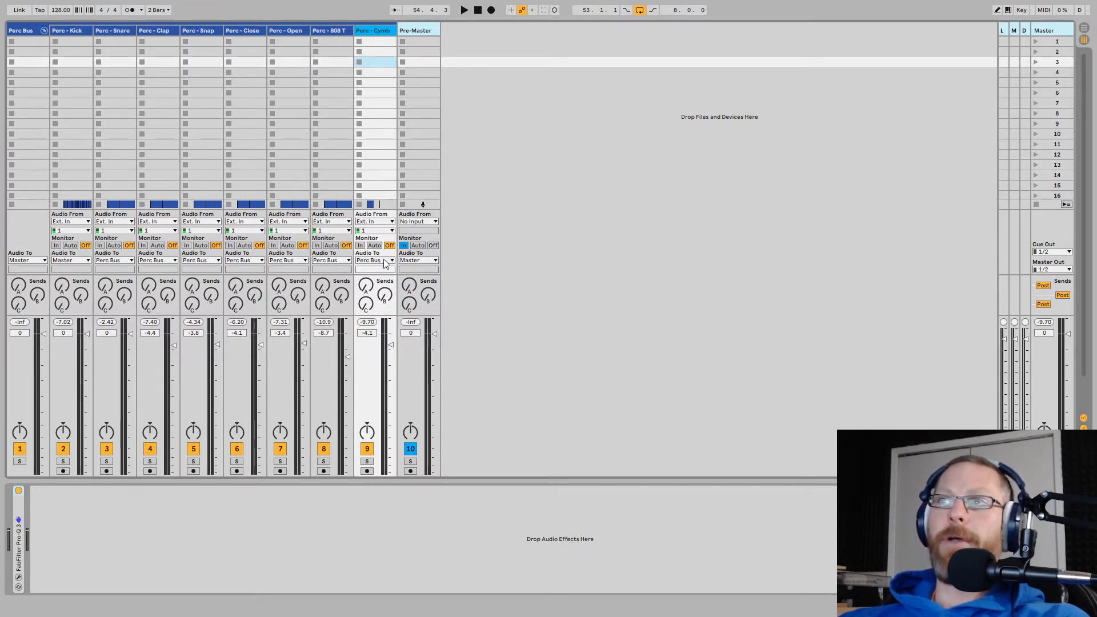
click(386, 262)
click(417, 32)
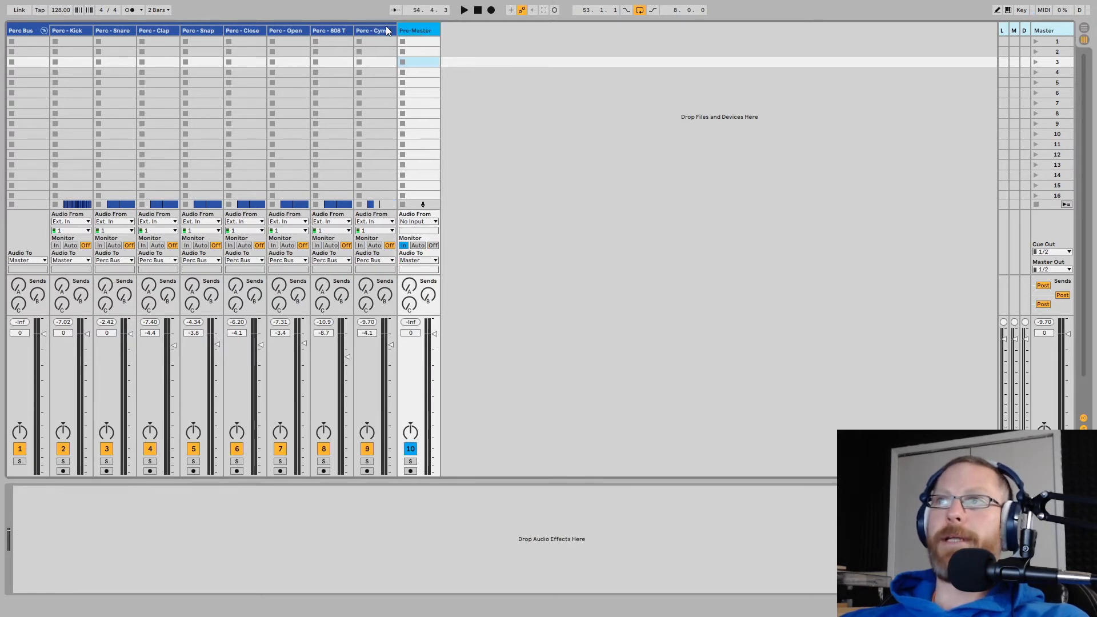
click(382, 154)
click(366, 268)
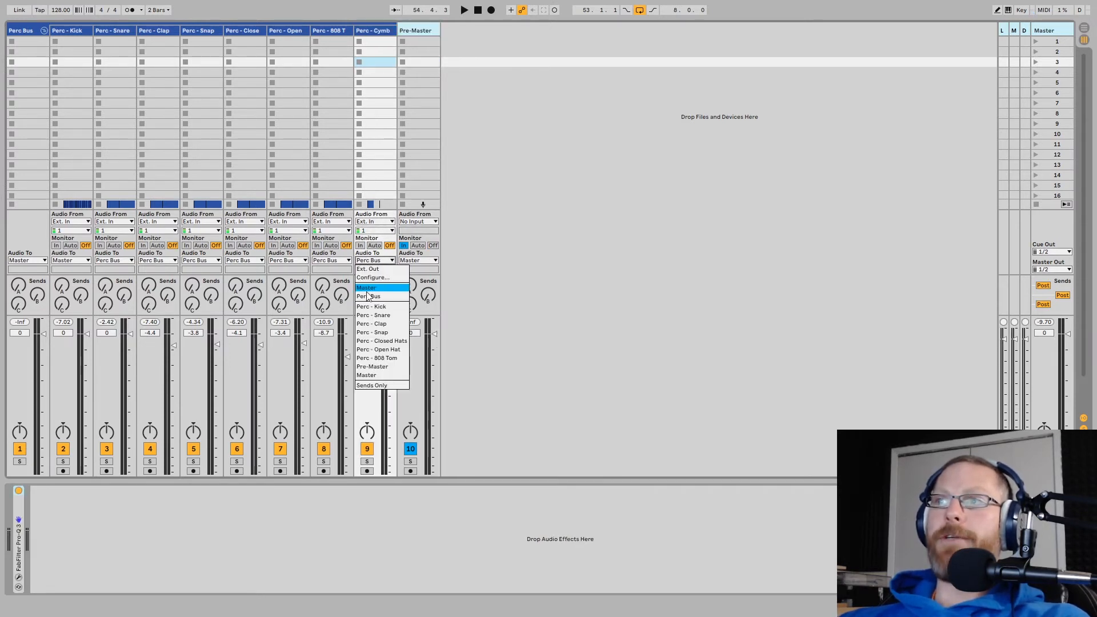
click(368, 368)
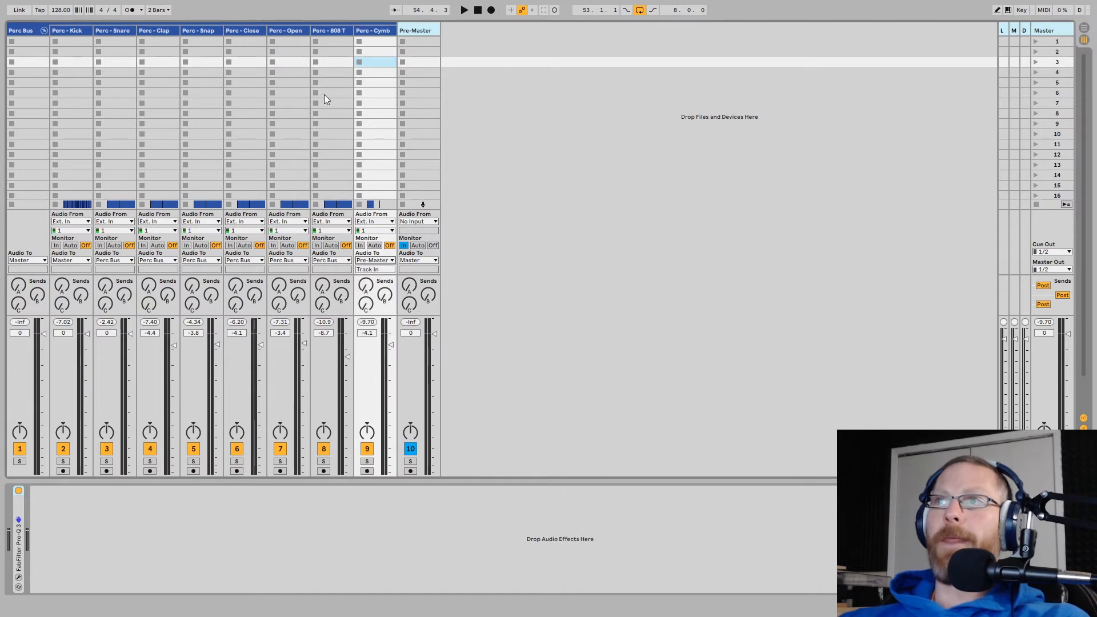
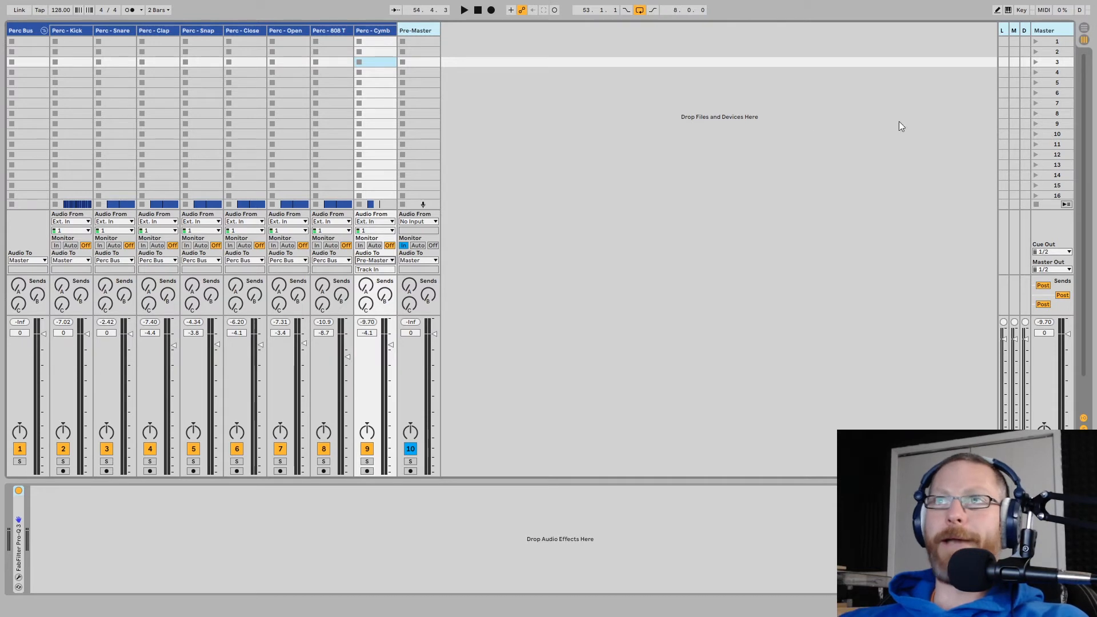
Select and solo the Perc Bus and start playback of the grouped percussion.
click(27, 35)
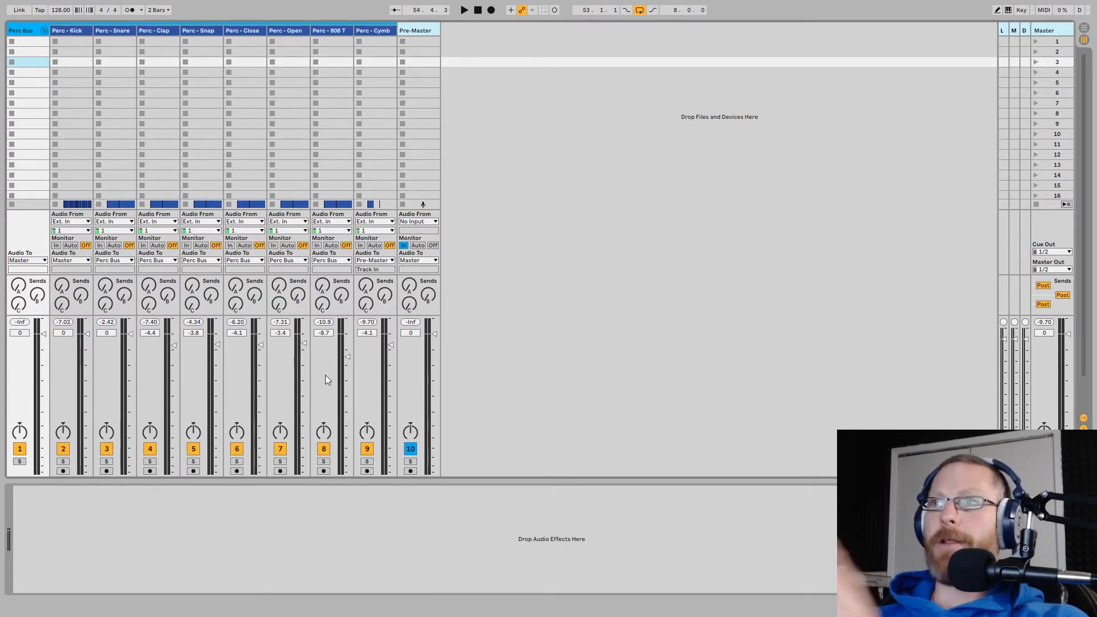
click(20, 462)
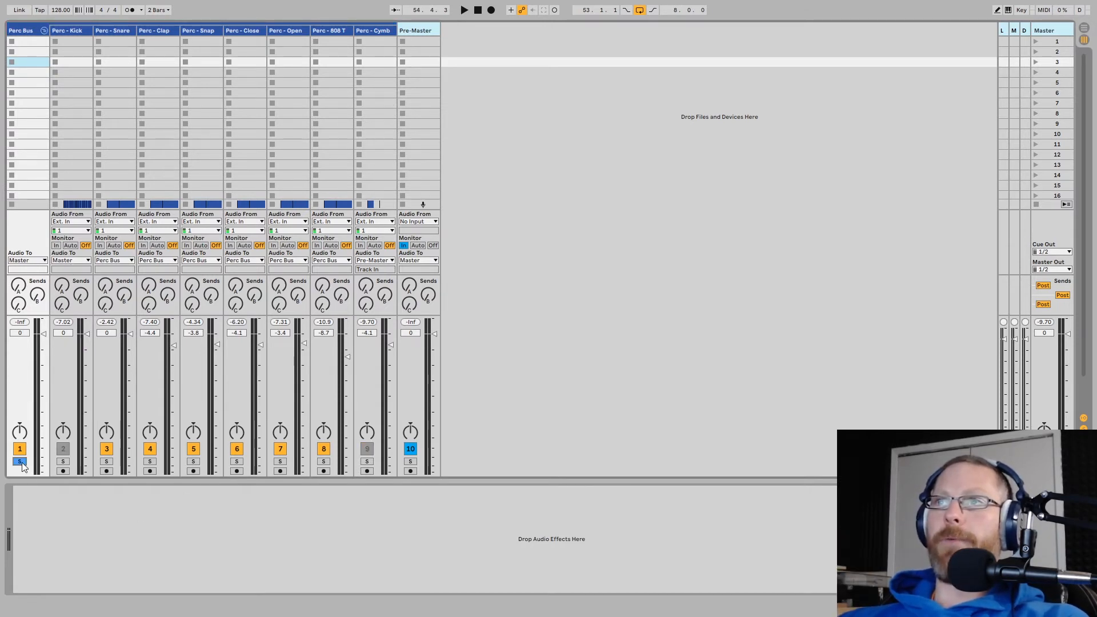
key(space)
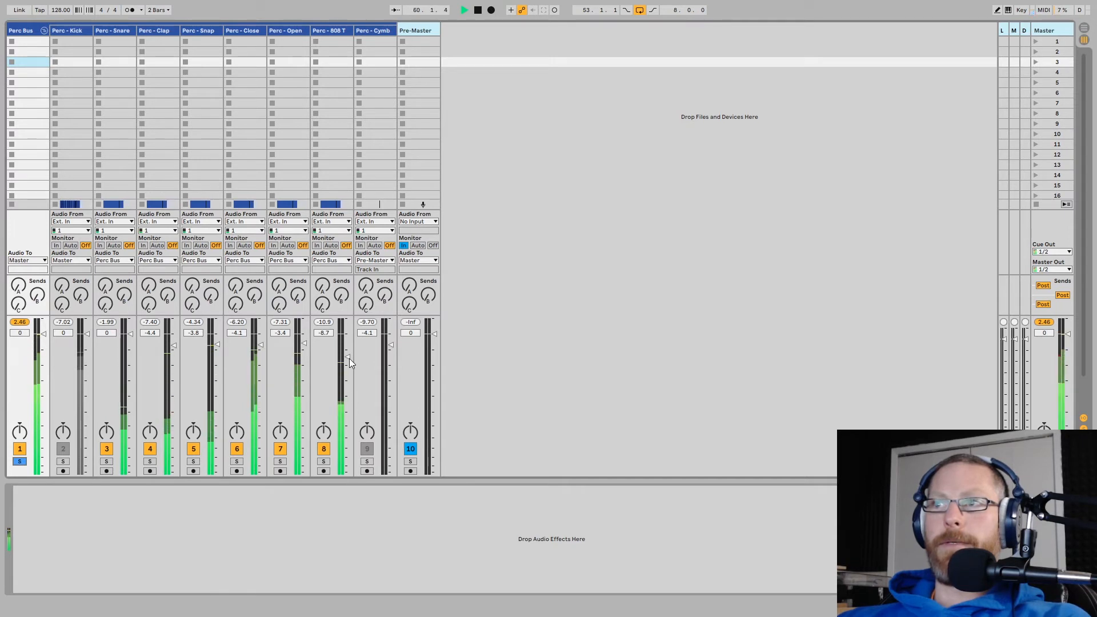
Lower the 808 tom's volume to -12.5 dB and pan it partly to the left.
drag(348, 358, 349, 365)
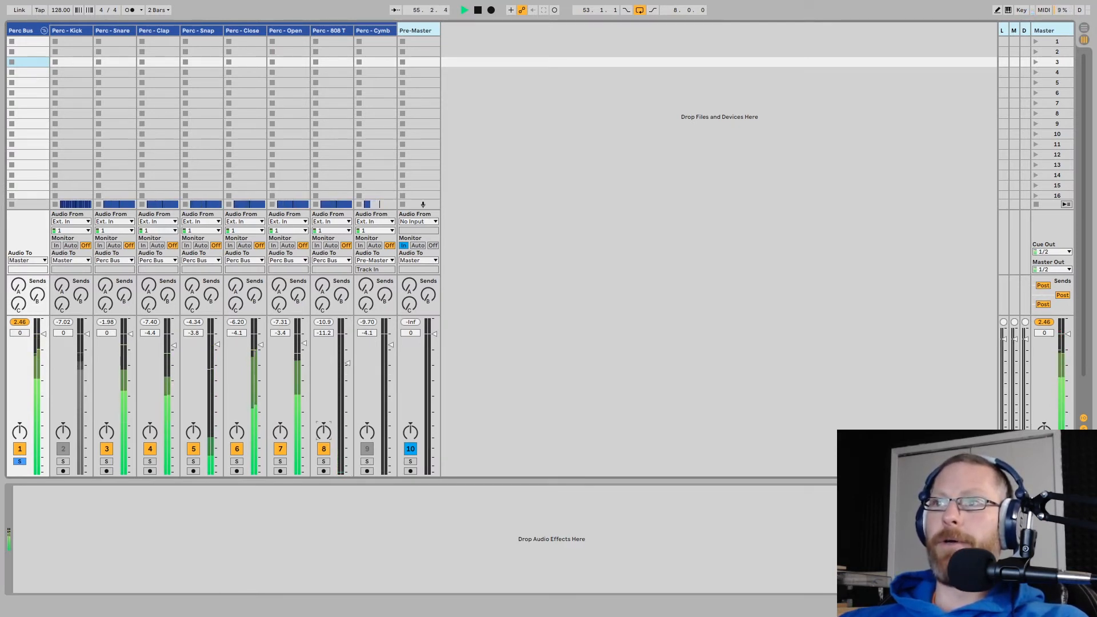
click(324, 433)
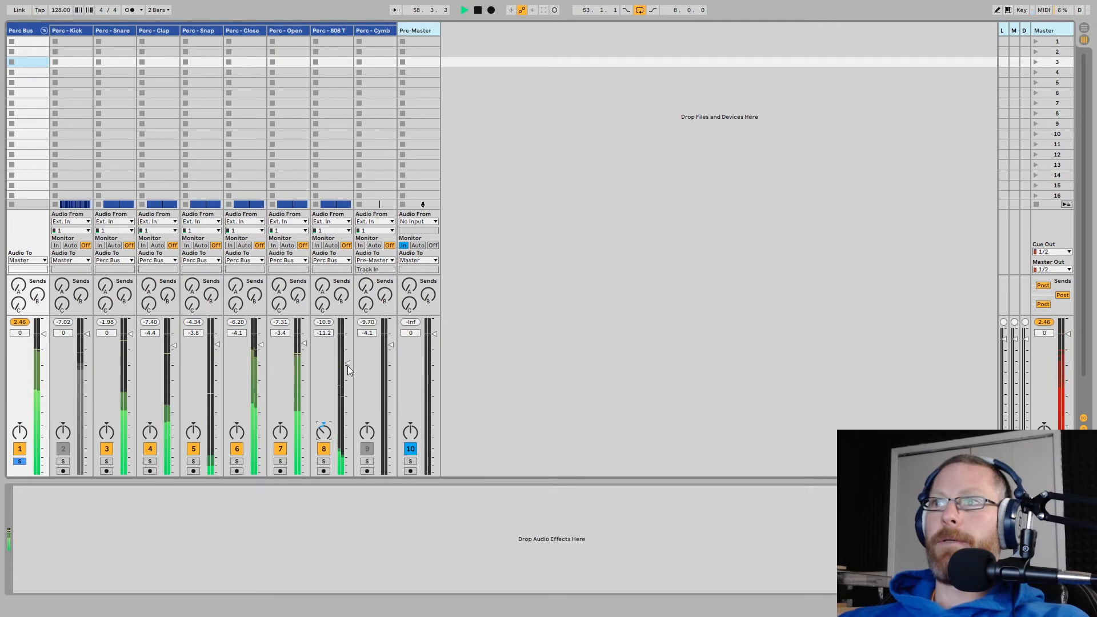
drag(347, 367, 347, 367)
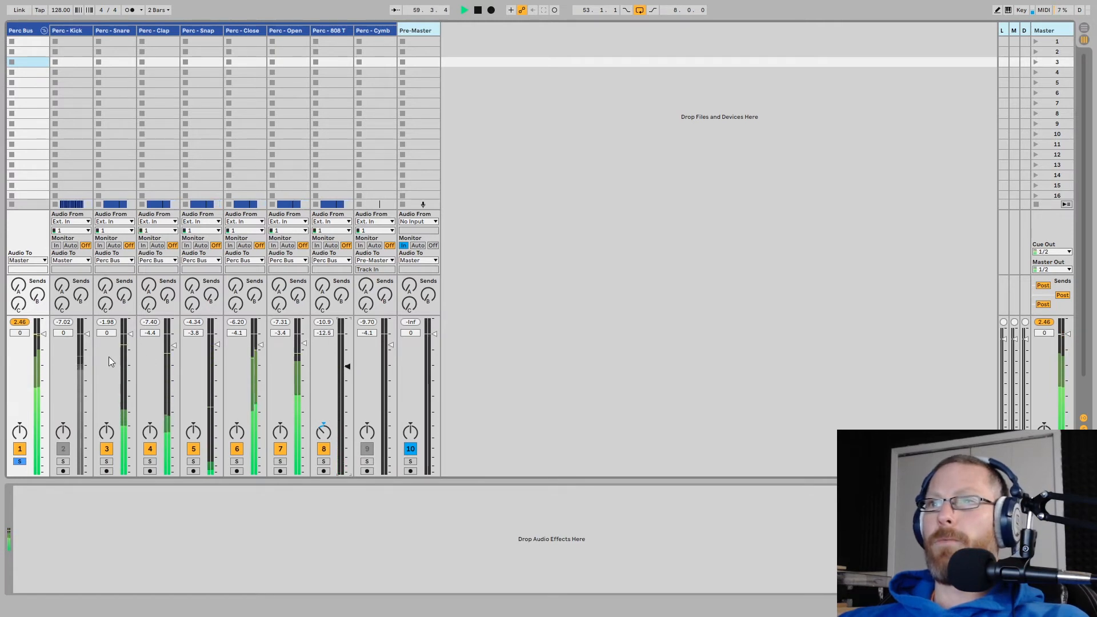
Reset the Perc Bus peak level, mute the snare, clap and snap, and set the open hat's volume to -4.0 dB.
click(20, 323)
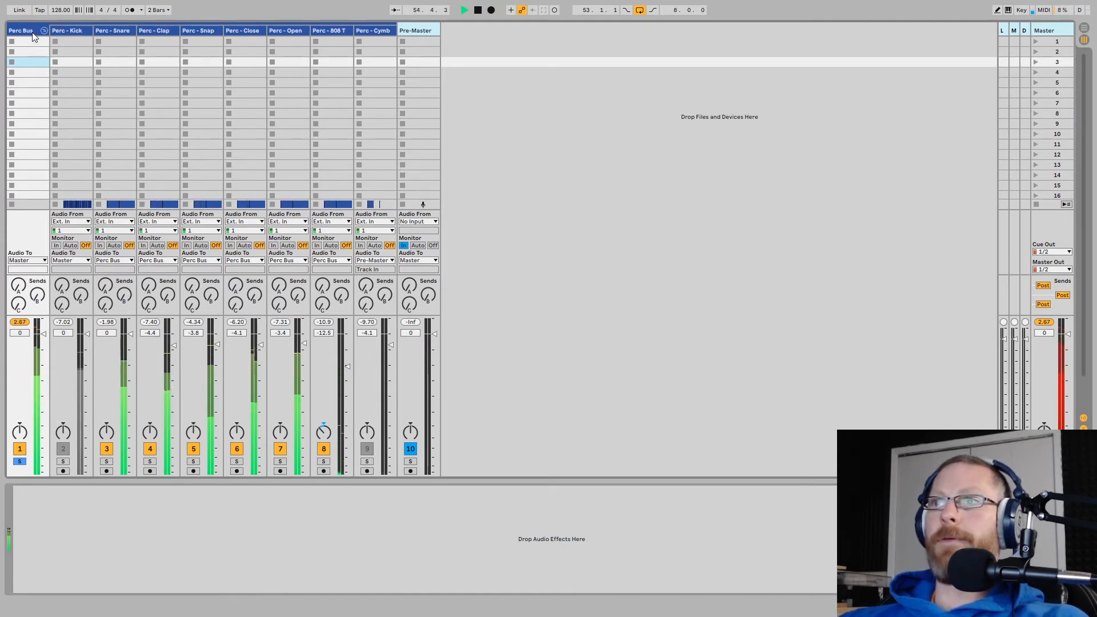
click(106, 449)
click(149, 448)
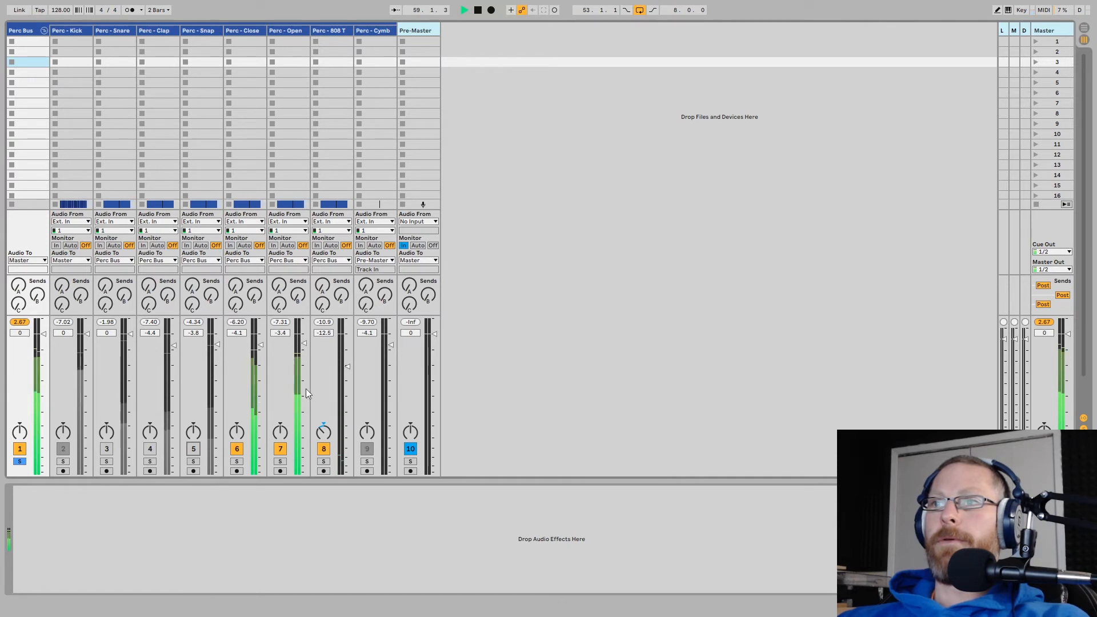
click(304, 344)
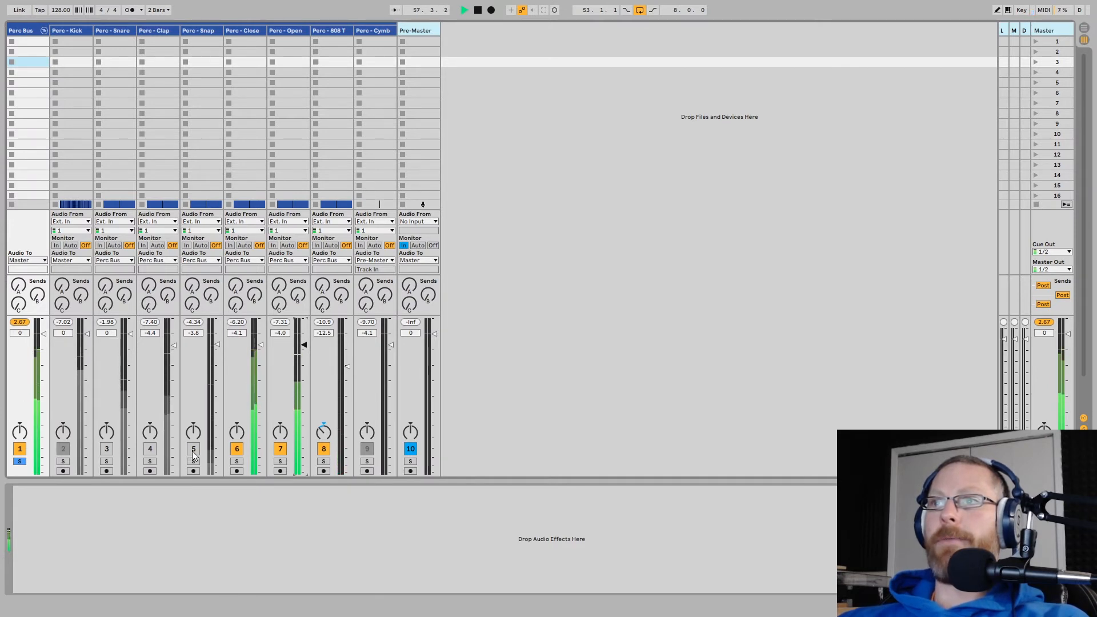
Reactivate the snare and clap, setting the snare's volume to -1.3 dB and the clap's to -5.5 dB.
click(108, 447)
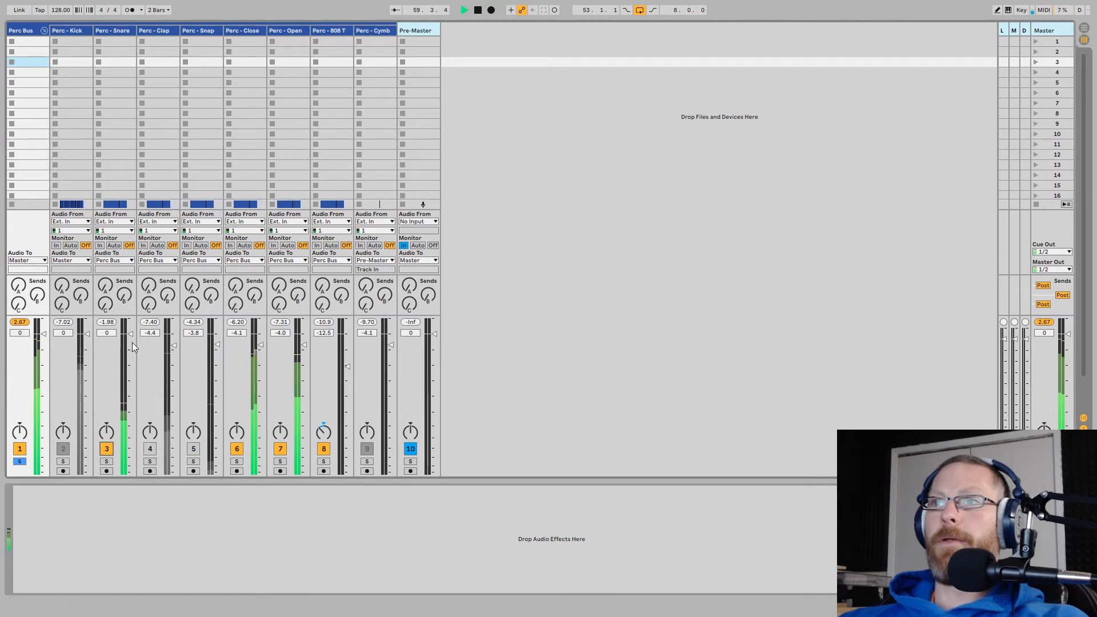
drag(133, 340, 132, 338)
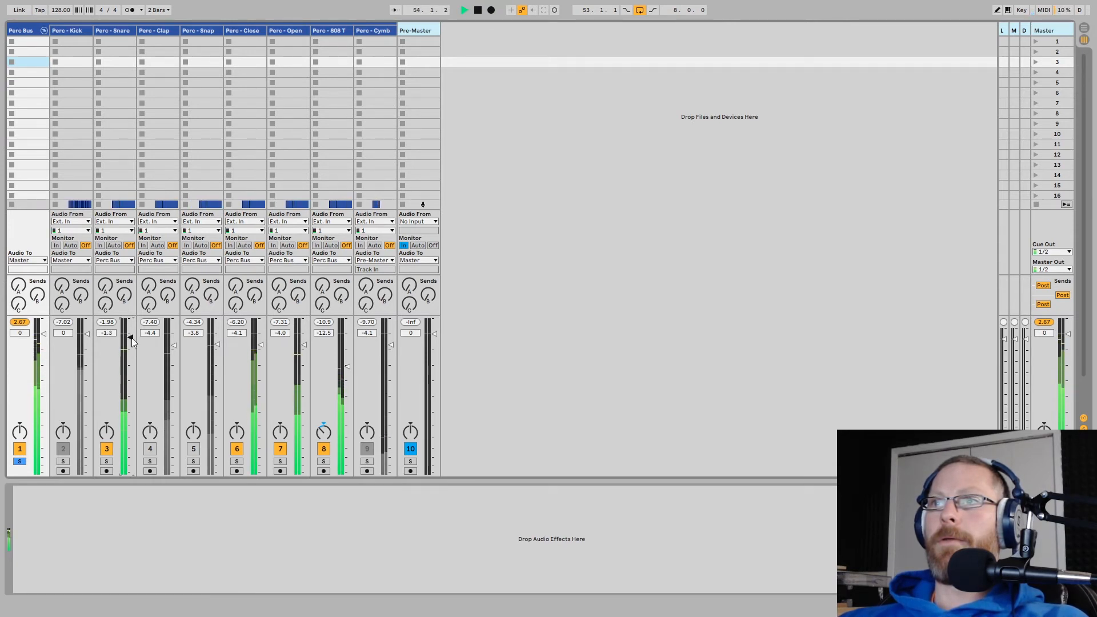
click(151, 448)
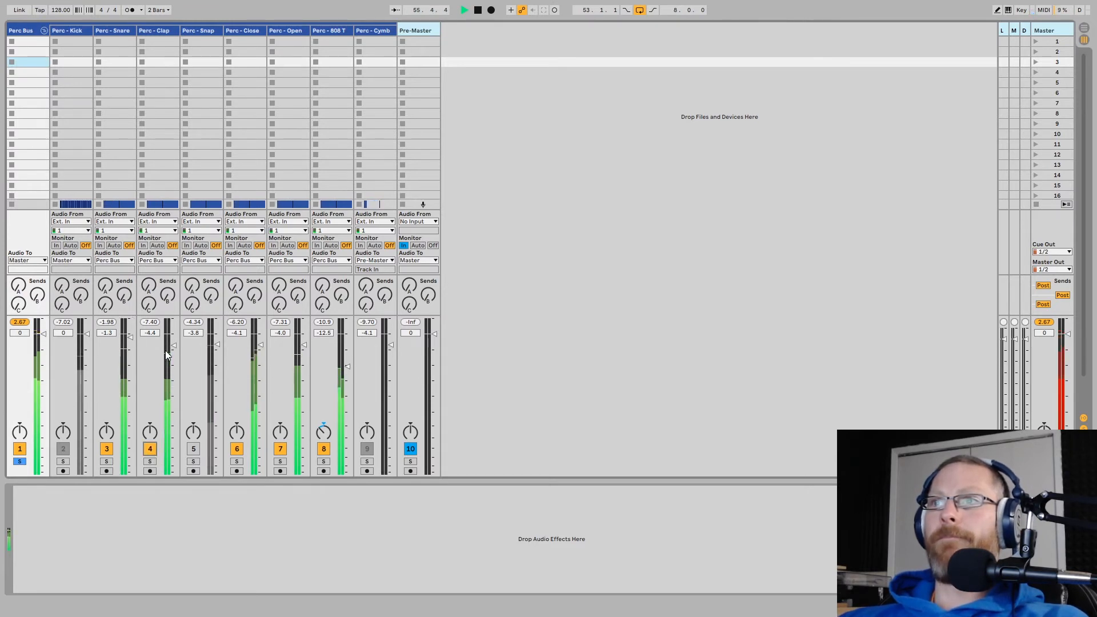
drag(174, 344, 173, 348)
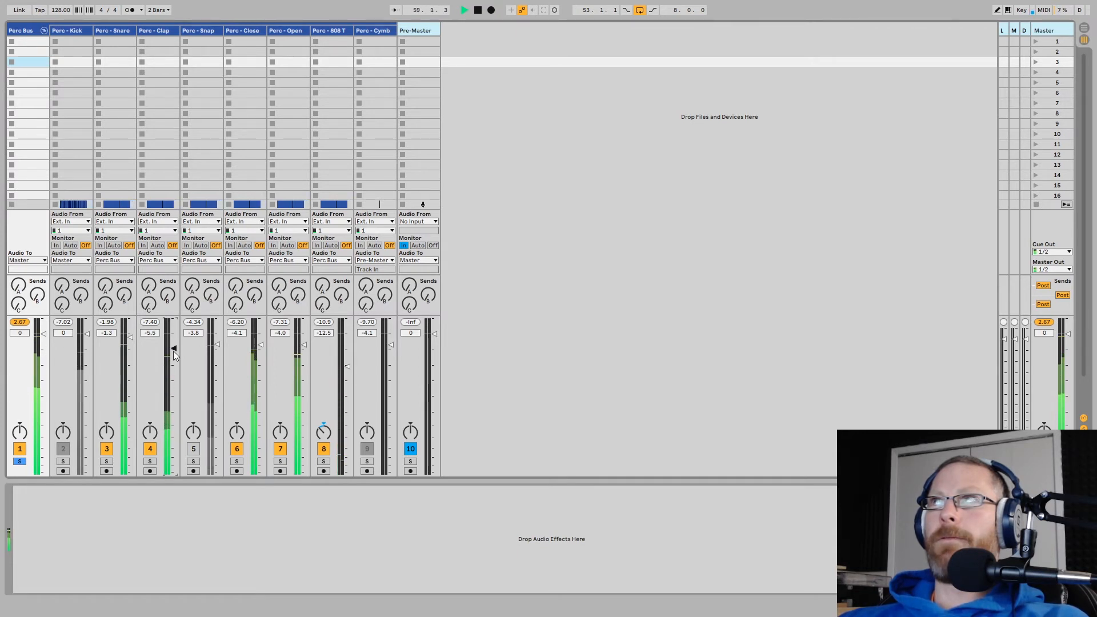
Reactivate the snap at a volume of -4.8 dB and reset the Perc Bus peak level.
click(193, 449)
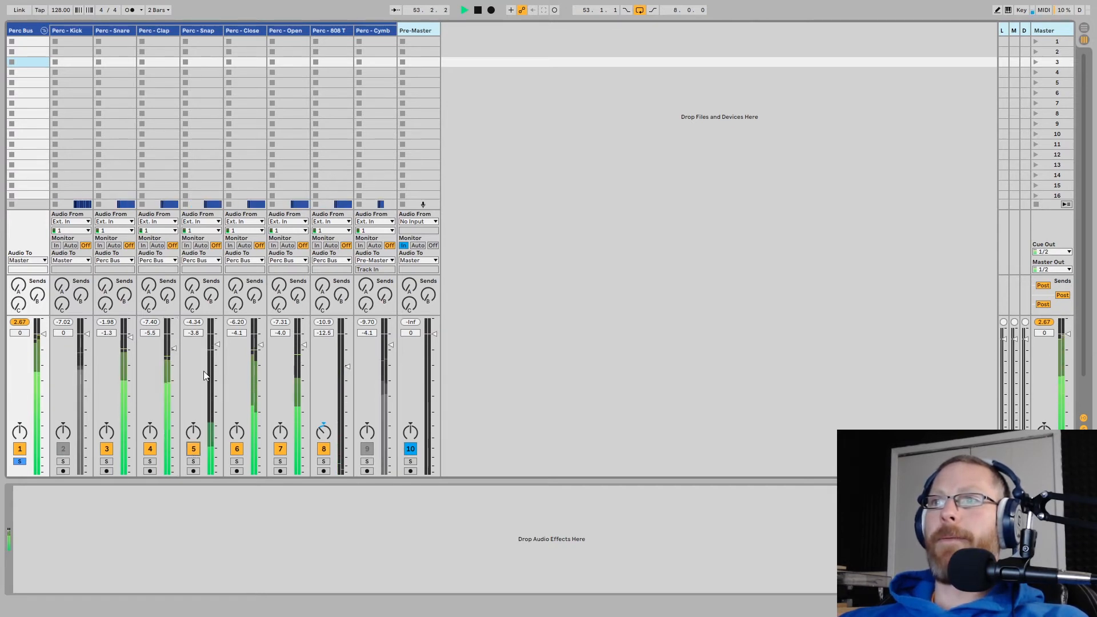
drag(215, 345, 216, 346)
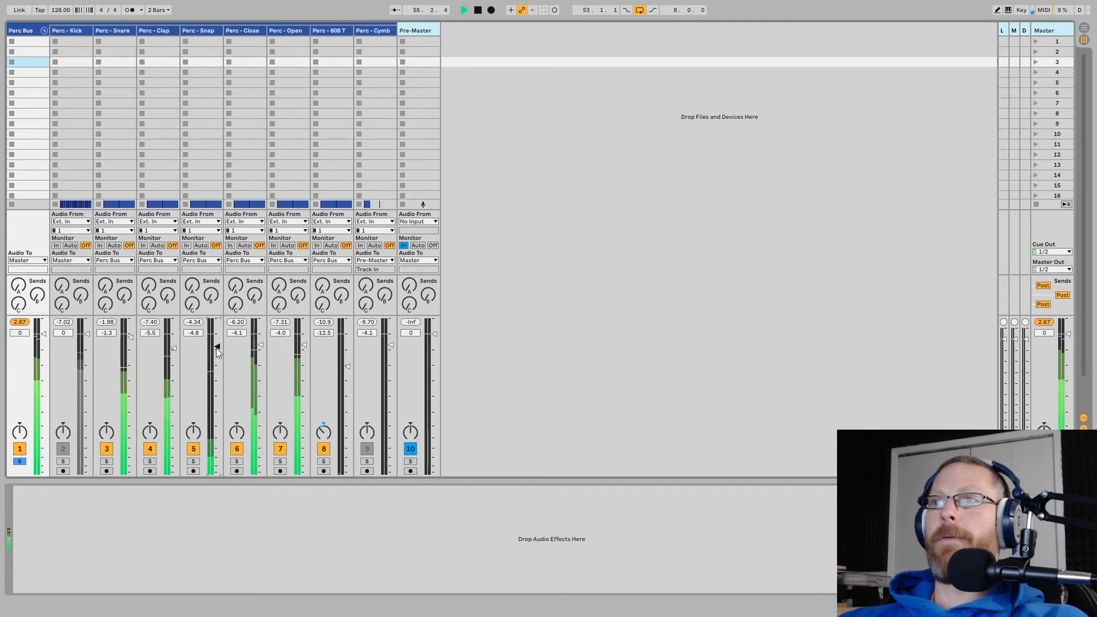
click(20, 322)
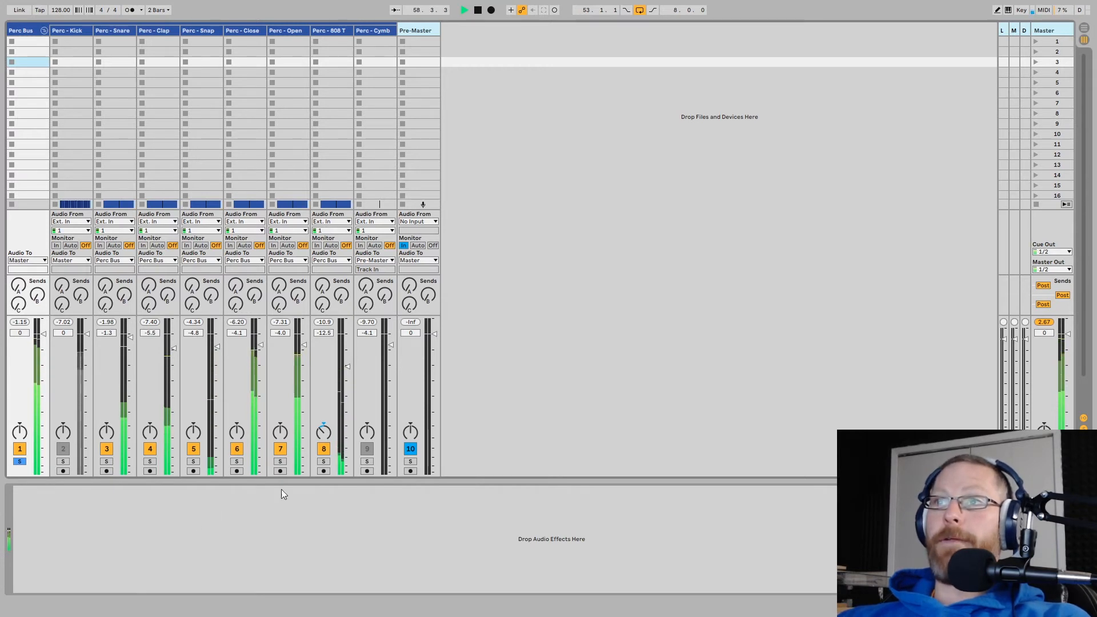
click(20, 322)
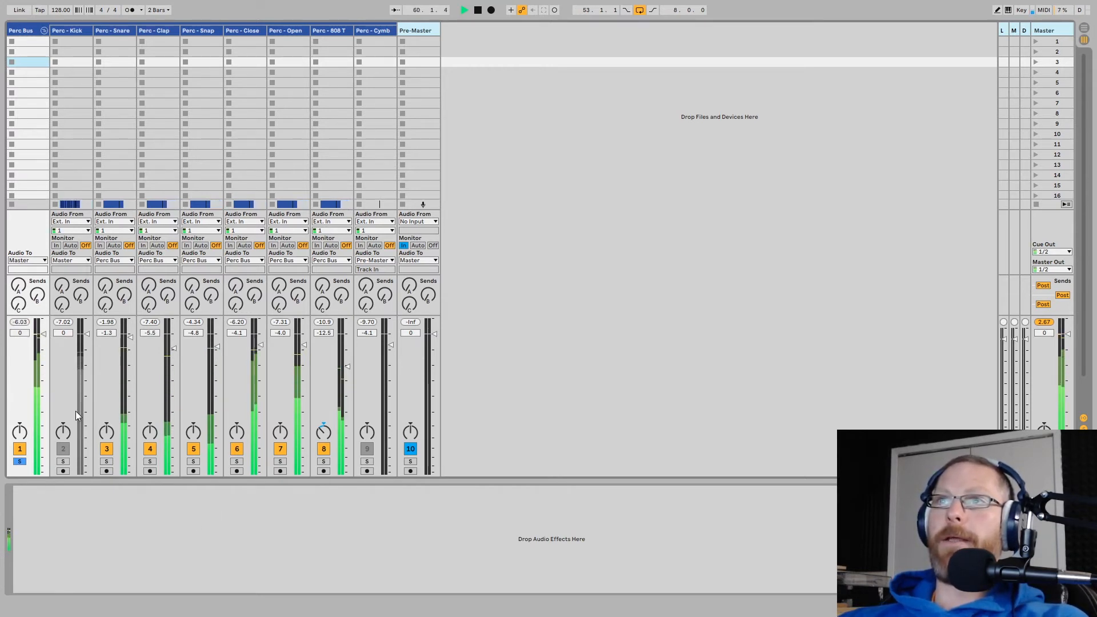
Add a FabFilter Pro-Q 3 equalizer to the Perc Bus.
click(27, 34)
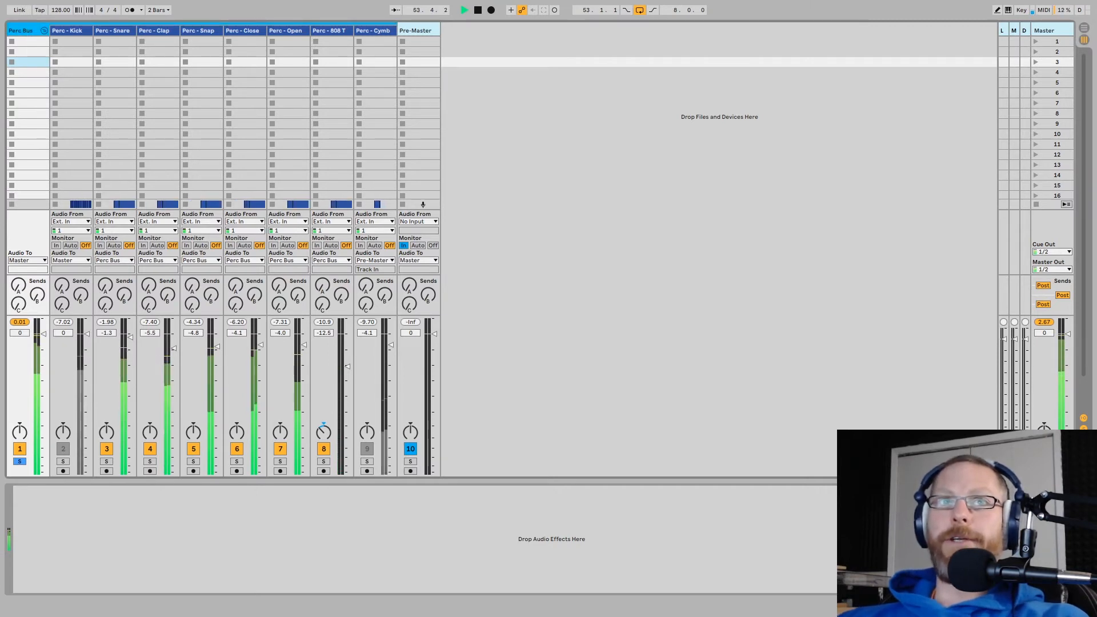
click(135, 561)
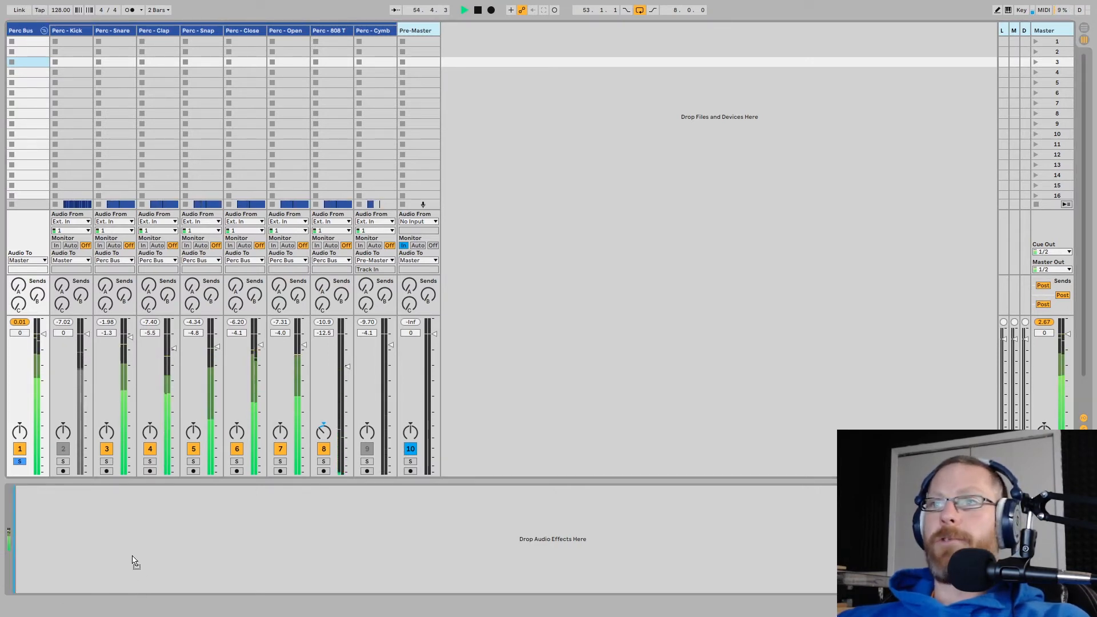
drag(132, 557, 132, 557)
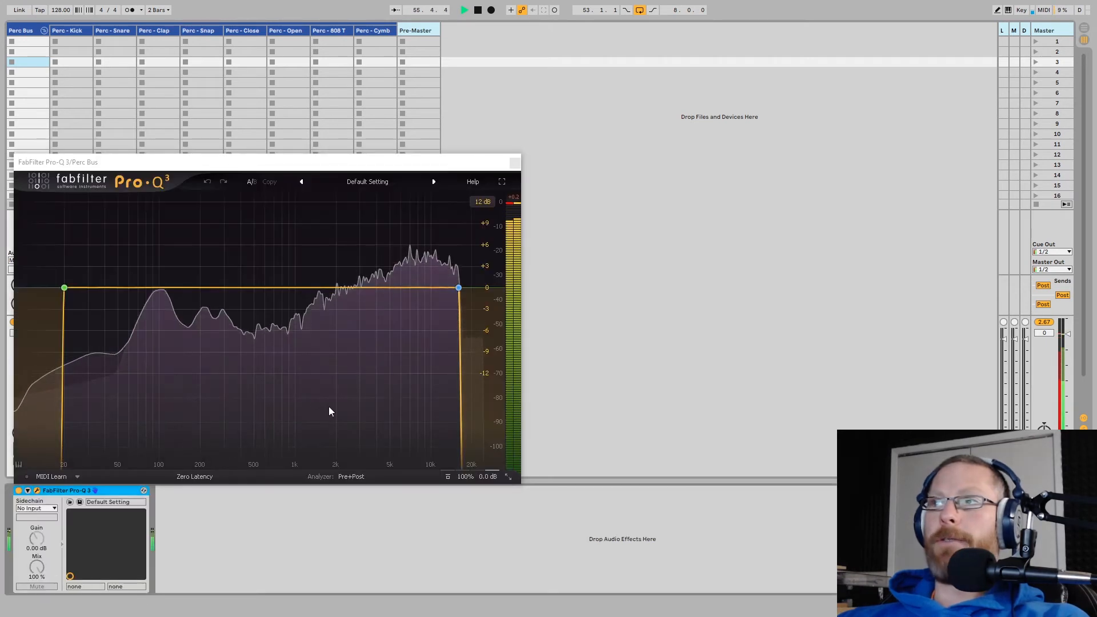
Set the Pro-Q 3's output level to -2.50 dB, then close its window and collapse the device.
double_click(485, 476)
text(-)
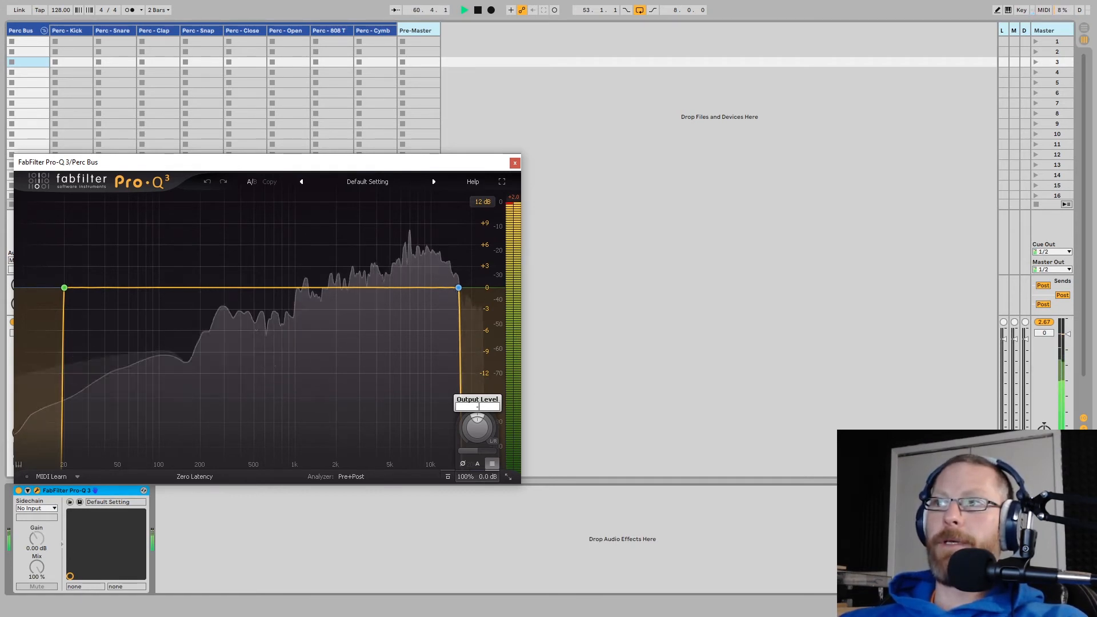
text(2.50 dB)
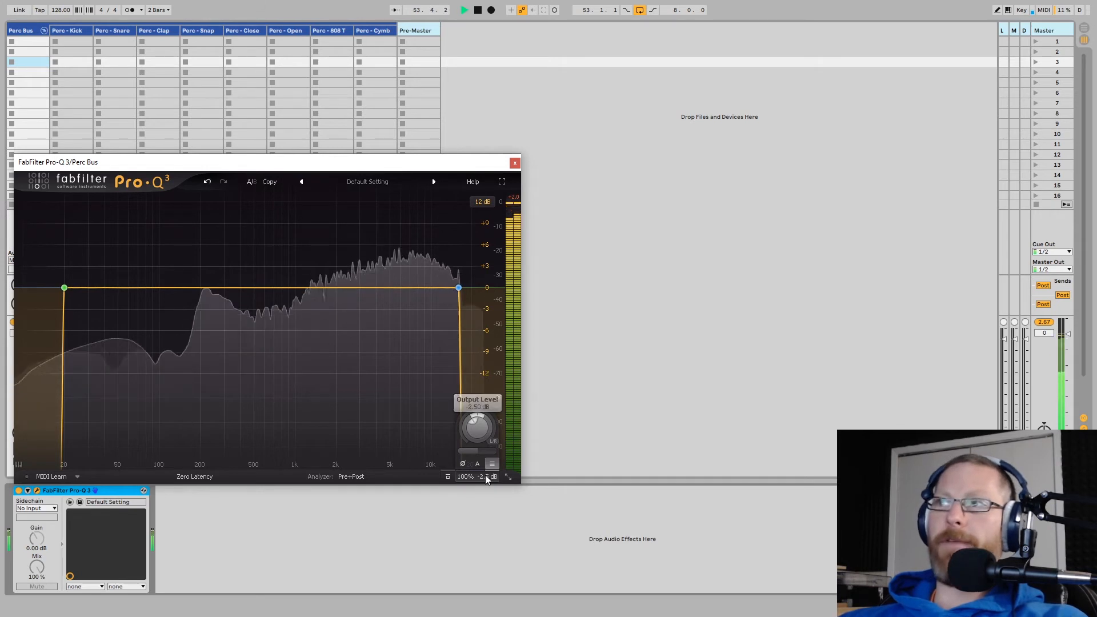
key(Return)
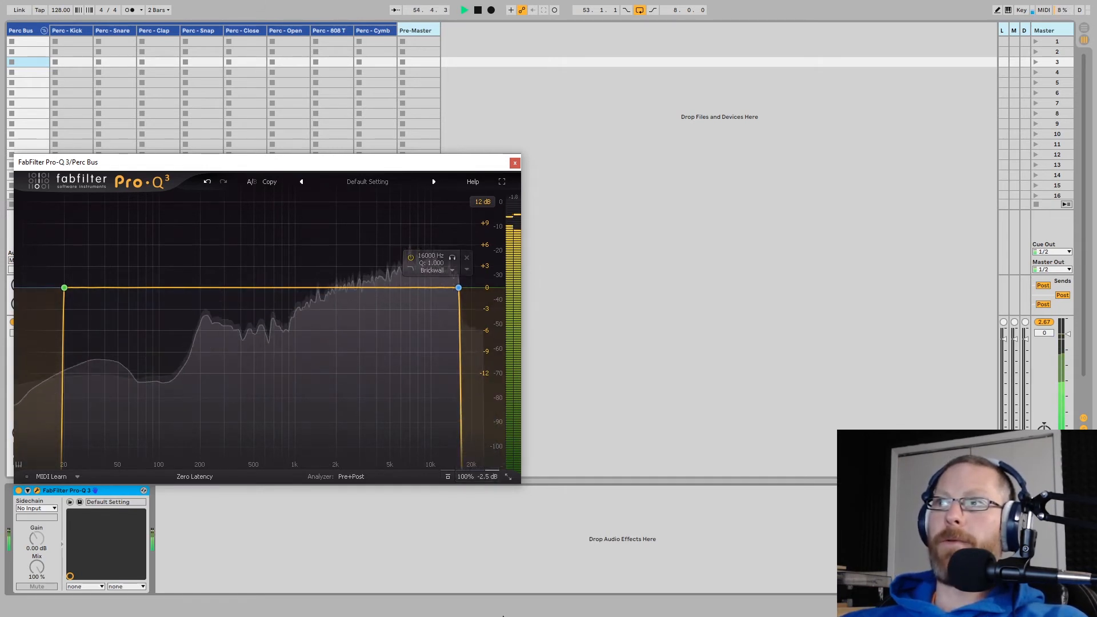
mouse_move(482, 292)
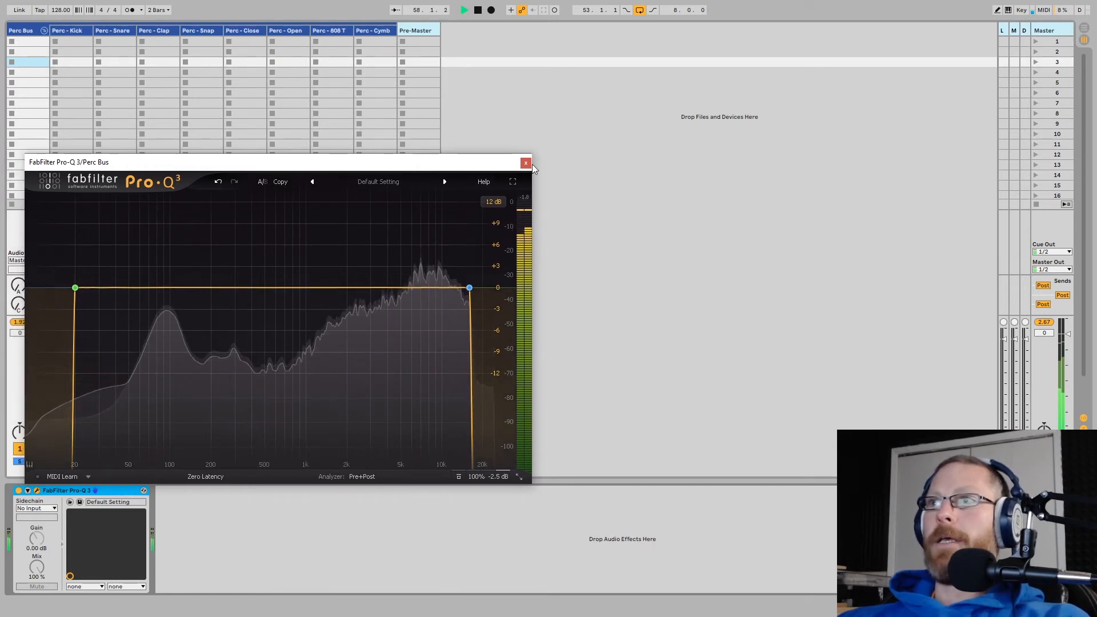
click(515, 164)
double_click(104, 490)
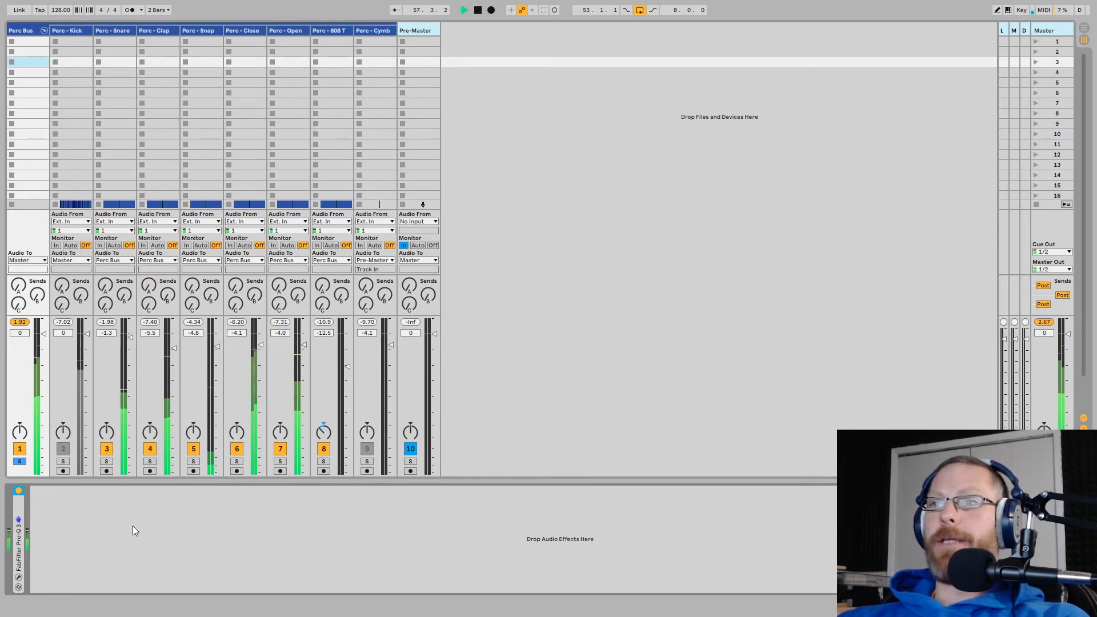
Add a second FabFilter Pro-Q 3 after the first on the Perc Bus and group it into an Audio Effect Rack.
click(94, 529)
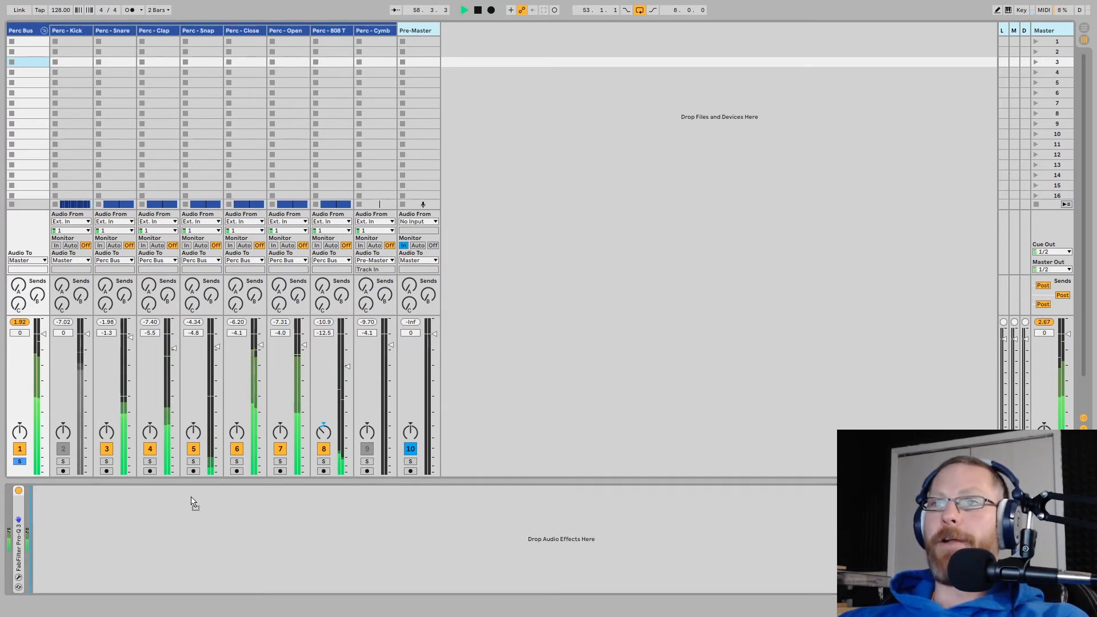
drag(187, 537, 184, 532)
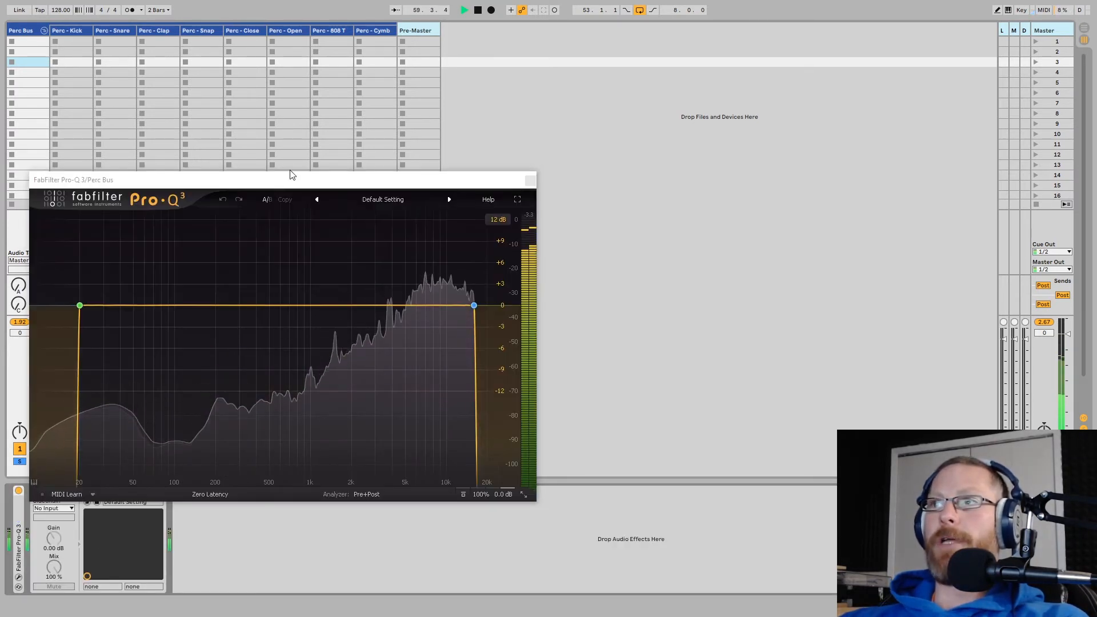
click(530, 181)
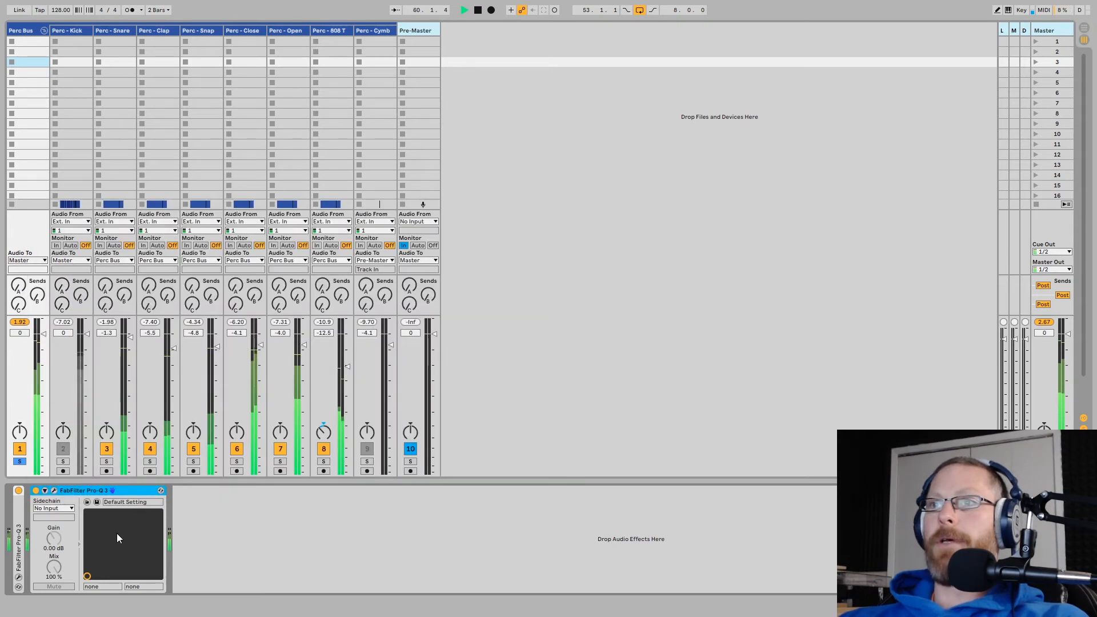
click(120, 490)
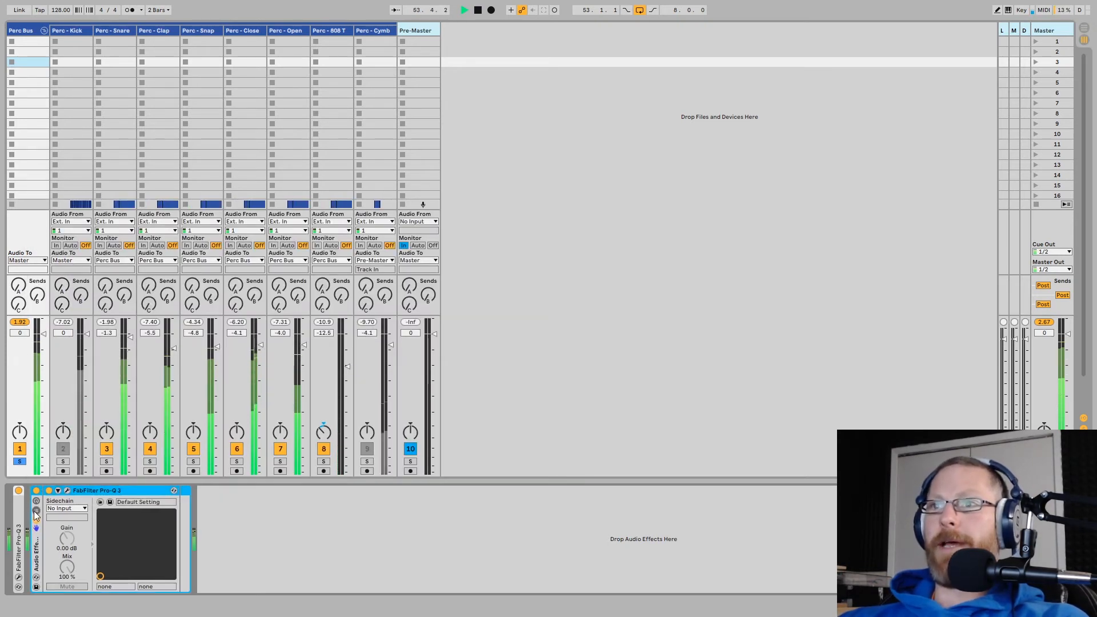
key(ctrl+g)
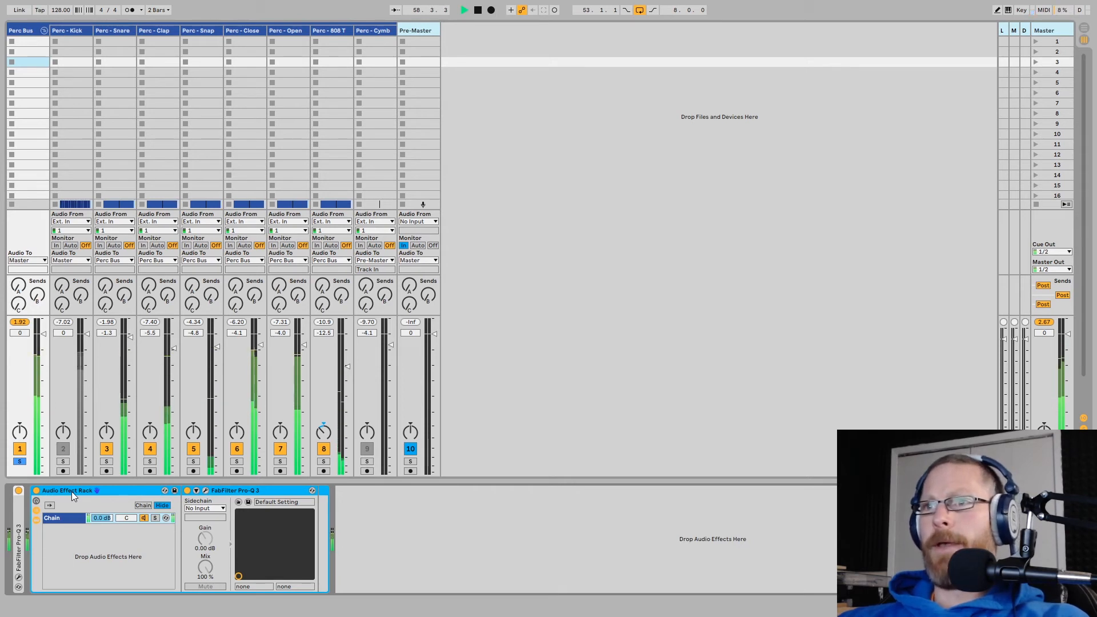
Rename the chain in the Audio Effect Rack as Main.
right_click(67, 521)
click(91, 436)
text(Main)
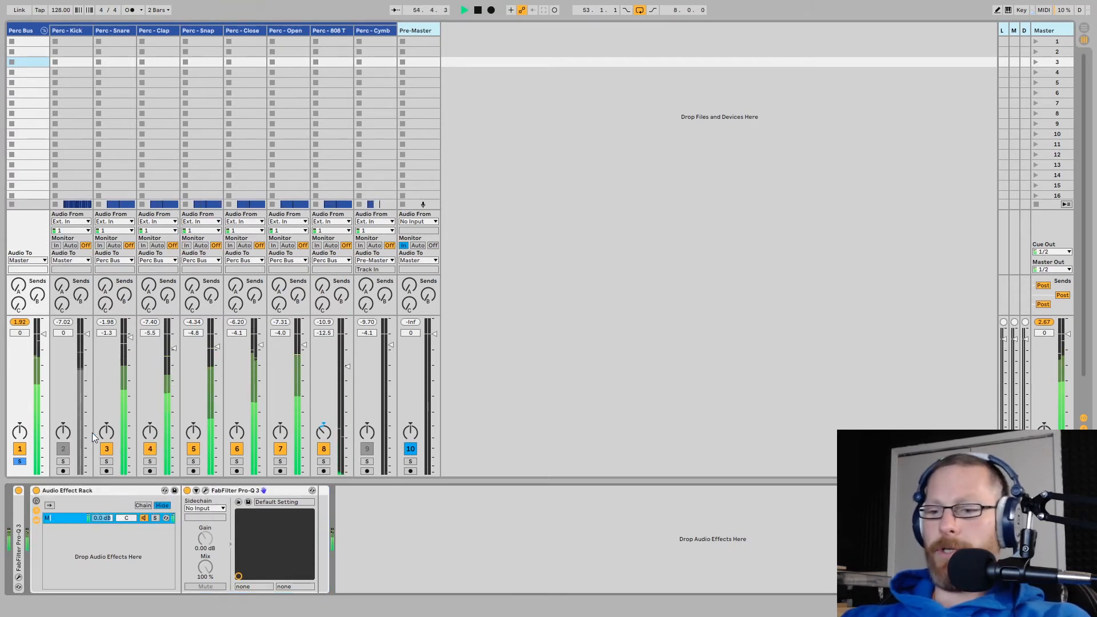
key(Return)
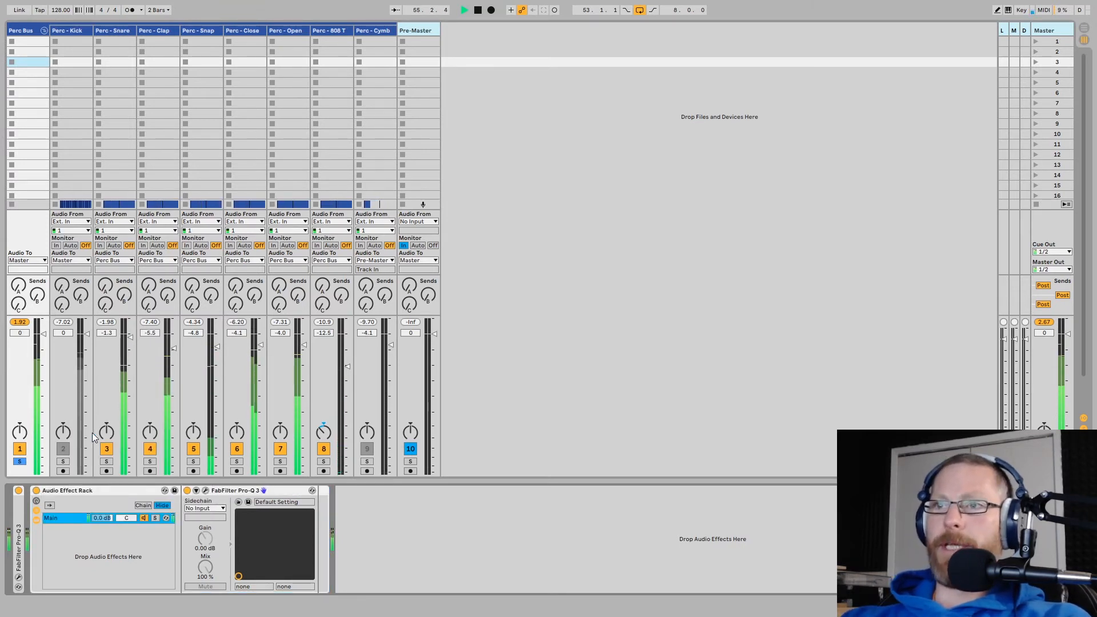
Collapse the Pro-Q 3 in the Main chain and set its low cut frequency to 70 Hz.
double_click(261, 491)
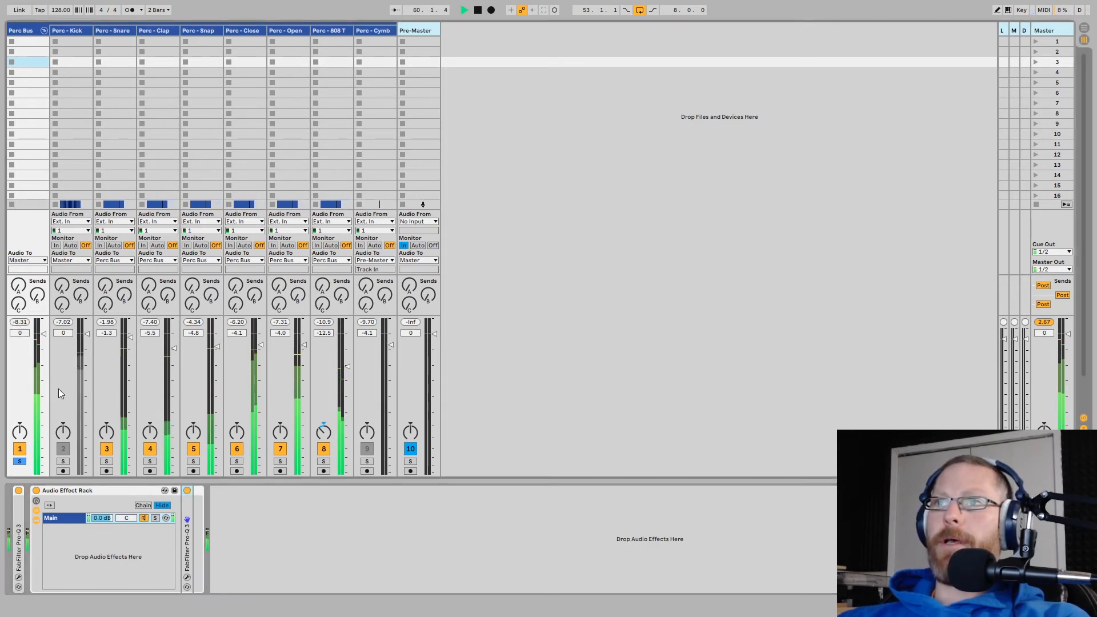
click(186, 577)
click(80, 306)
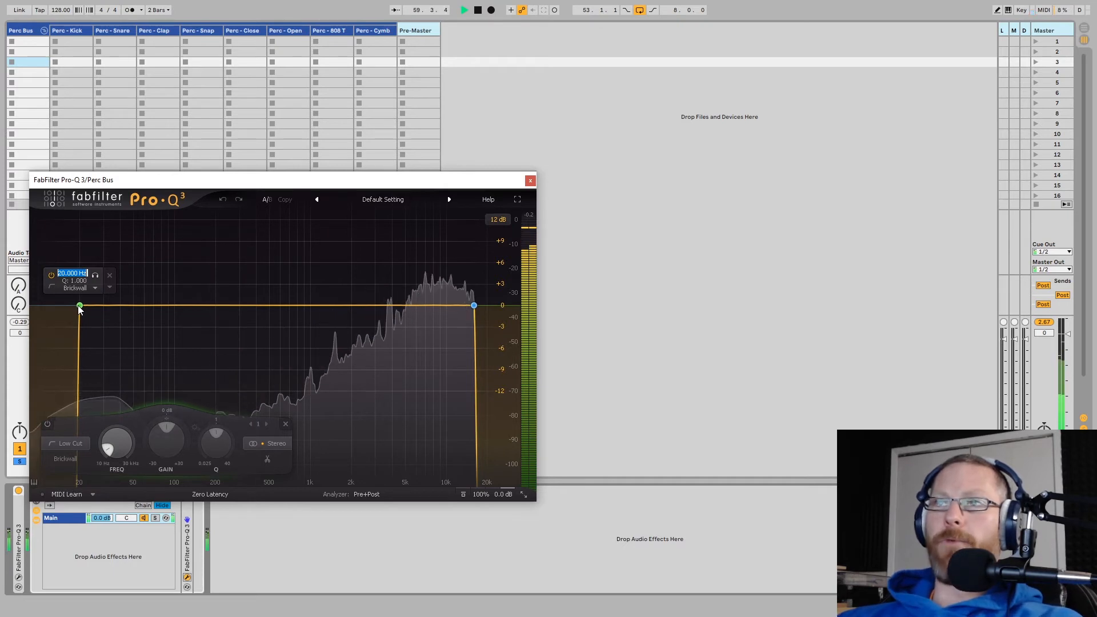
text(70)
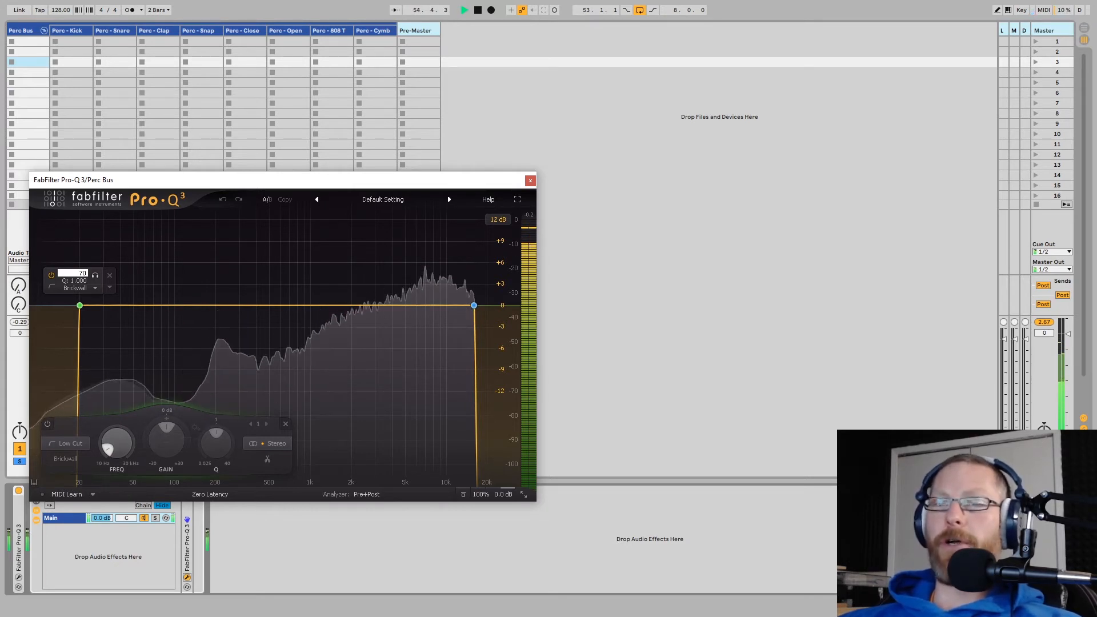
key(Return)
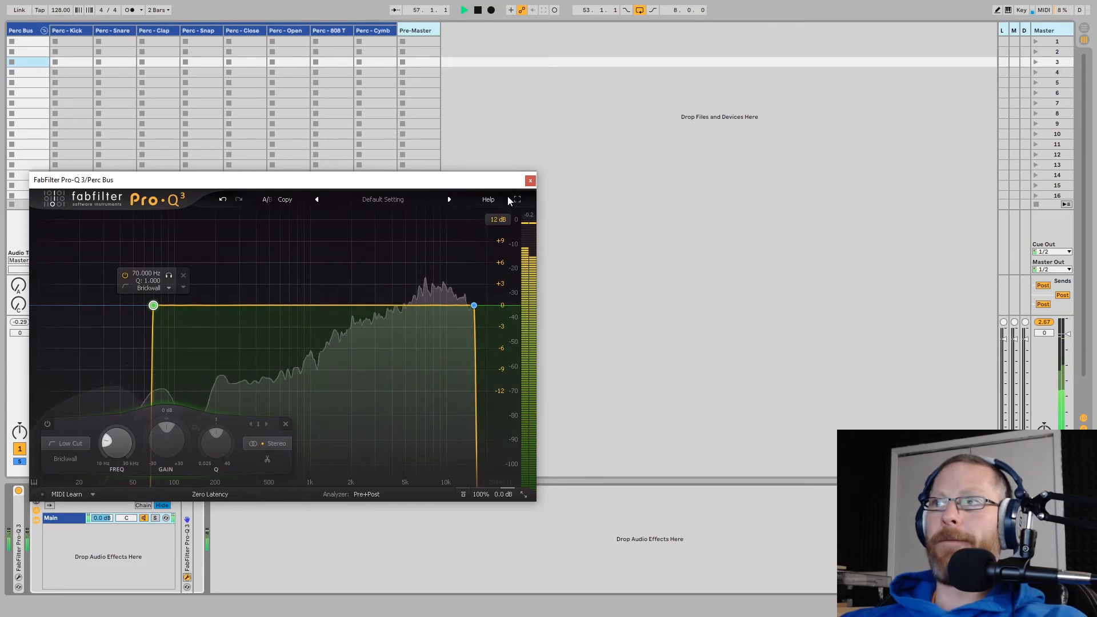
click(529, 181)
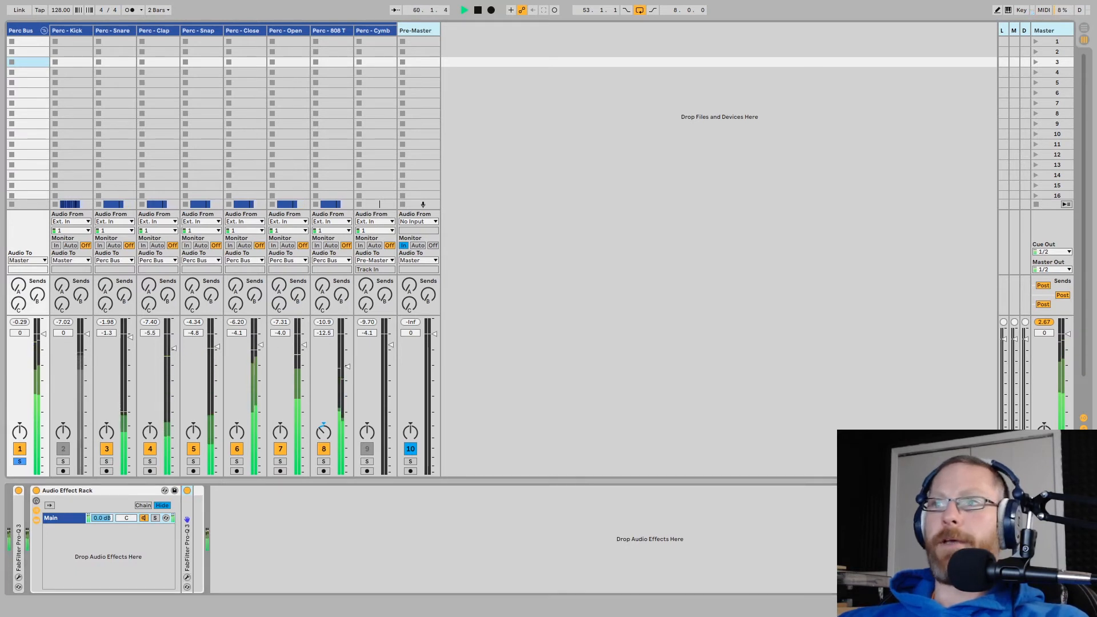
Add a Glue Compressor after the Main chain's Pro-Q 3 with a threshold of -16.8 dB, and reset the Perc Bus peak level.
drag(0, 548, 200, 549)
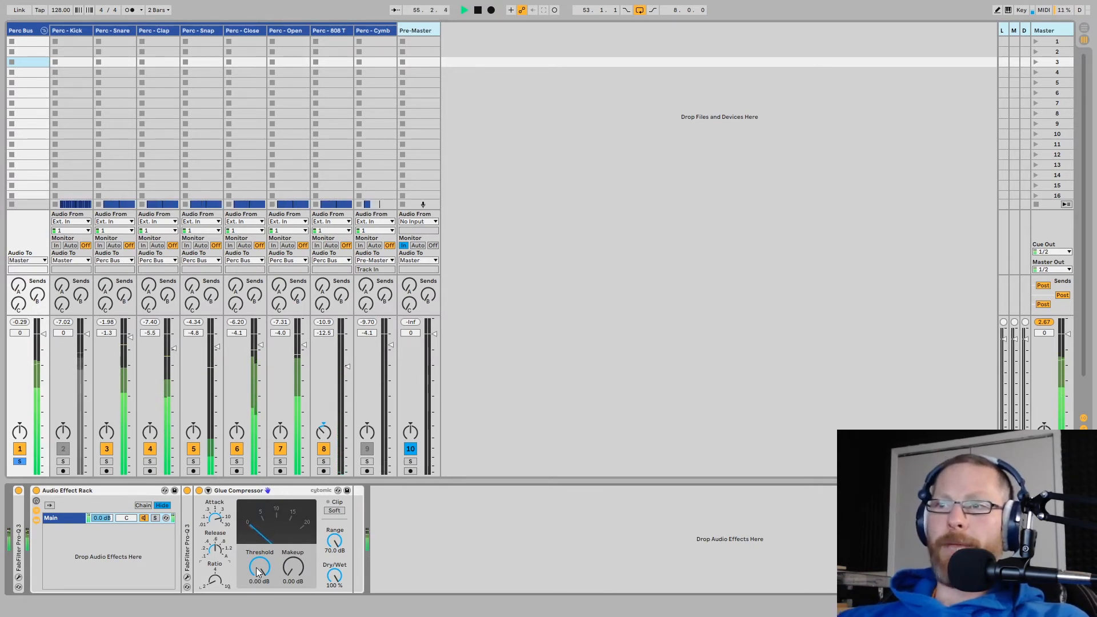
drag(258, 572, 258, 606)
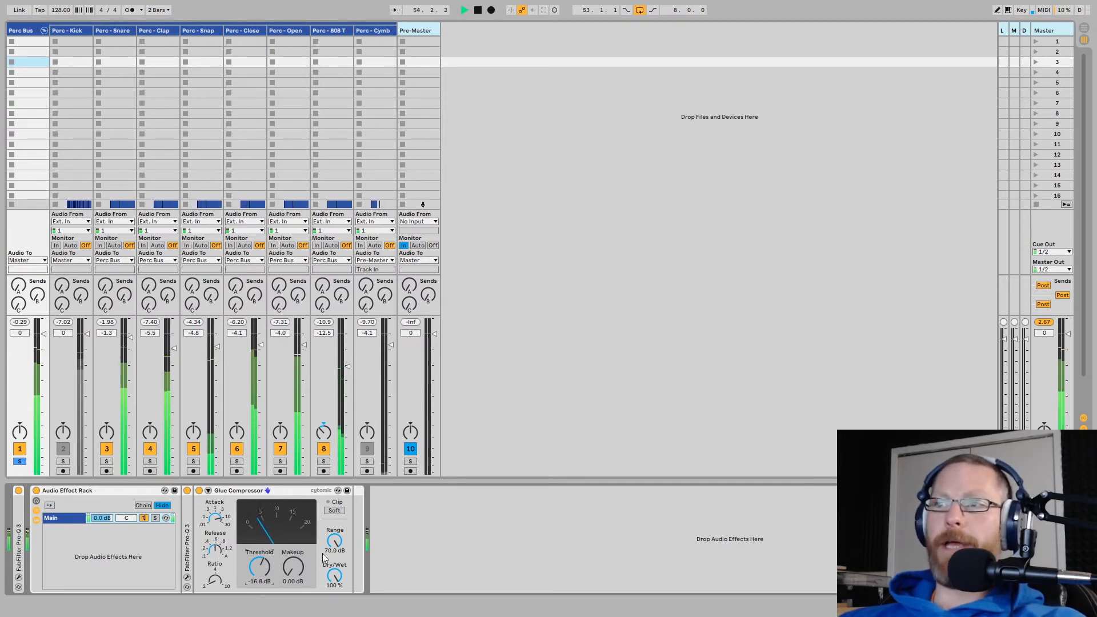
mouse_move(300, 575)
mouse_down()
mouse_move(301, 540)
mouse_move(301, 566)
mouse_up()
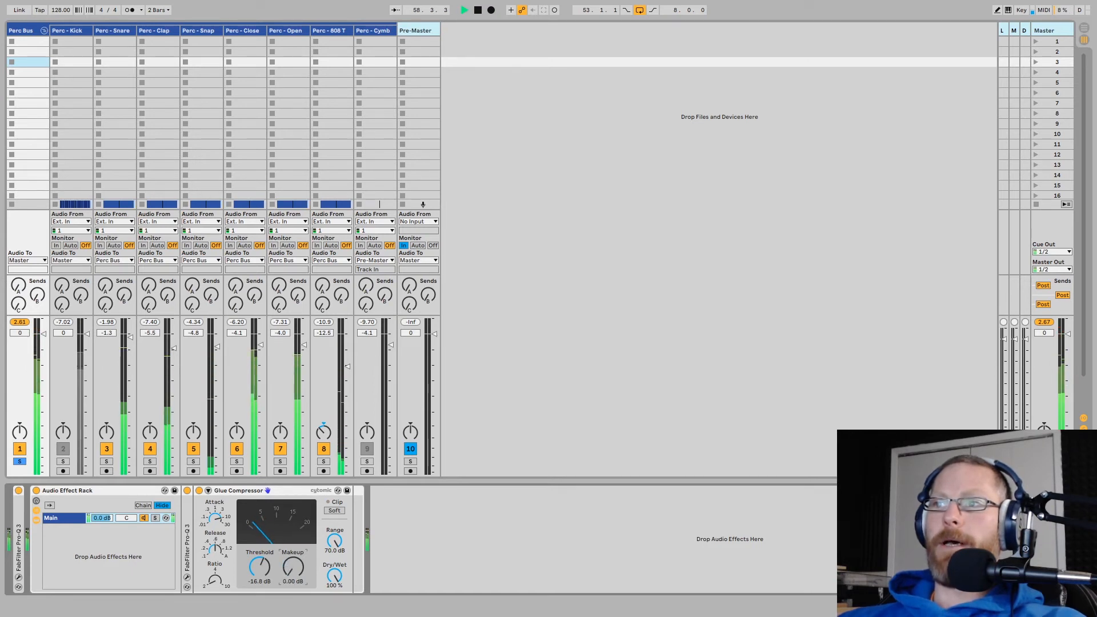
click(19, 324)
drag(19, 325, 19, 365)
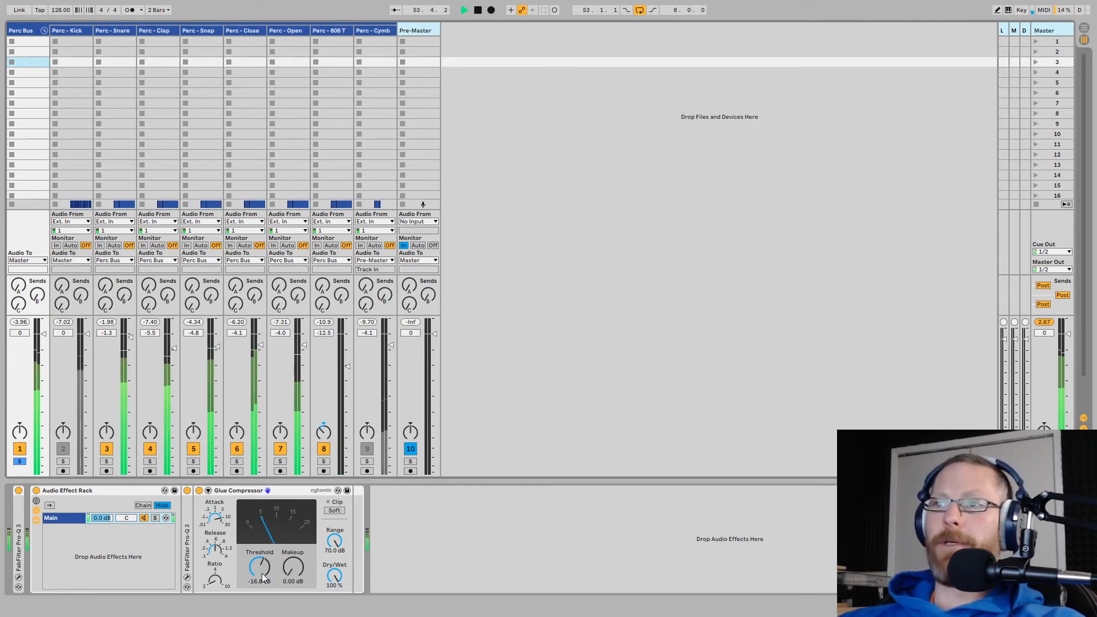
Set the Main chain's Glue Compressor threshold to -18.4 dB and collapse the compressor.
drag(260, 565, 259, 576)
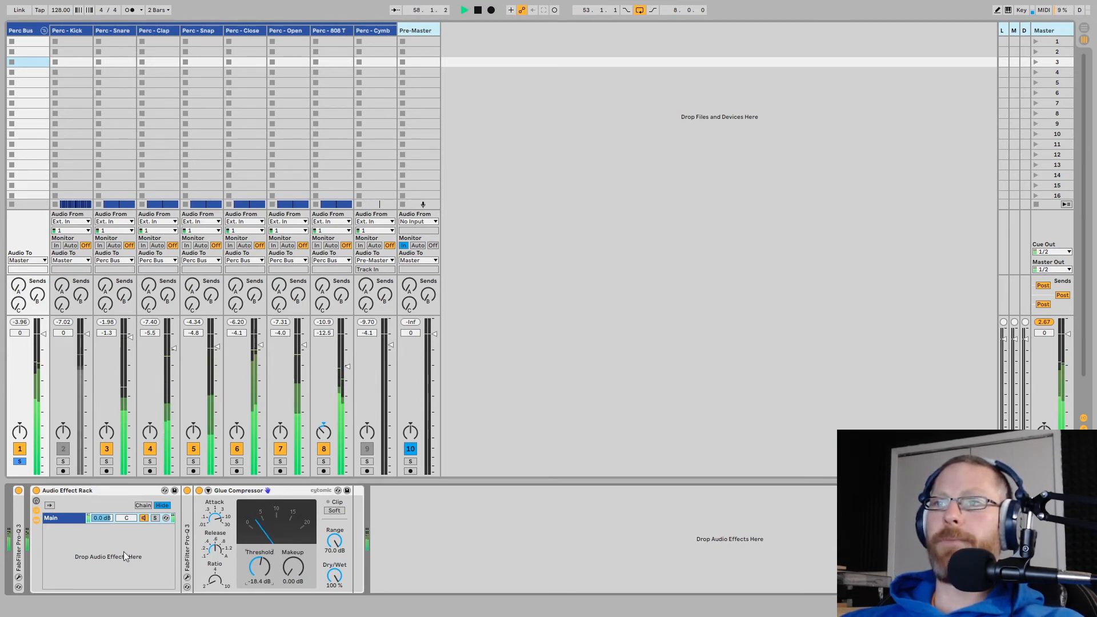
double_click(253, 491)
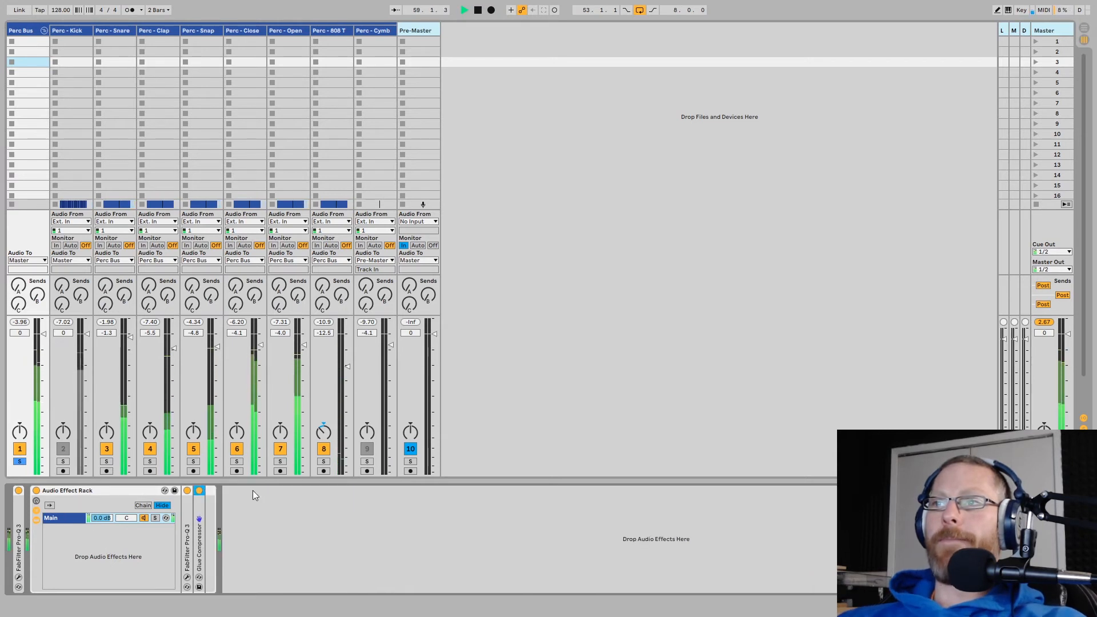
Create a second chain in the Audio Effect Rack and name it Parrallel.
right_click(65, 520)
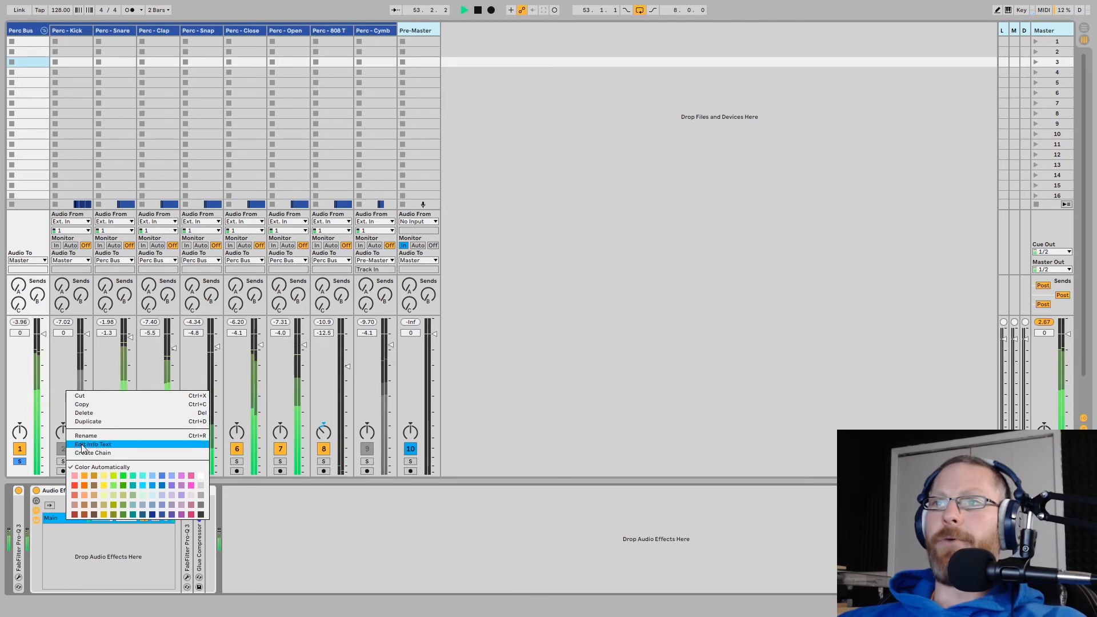
click(92, 452)
right_click(58, 529)
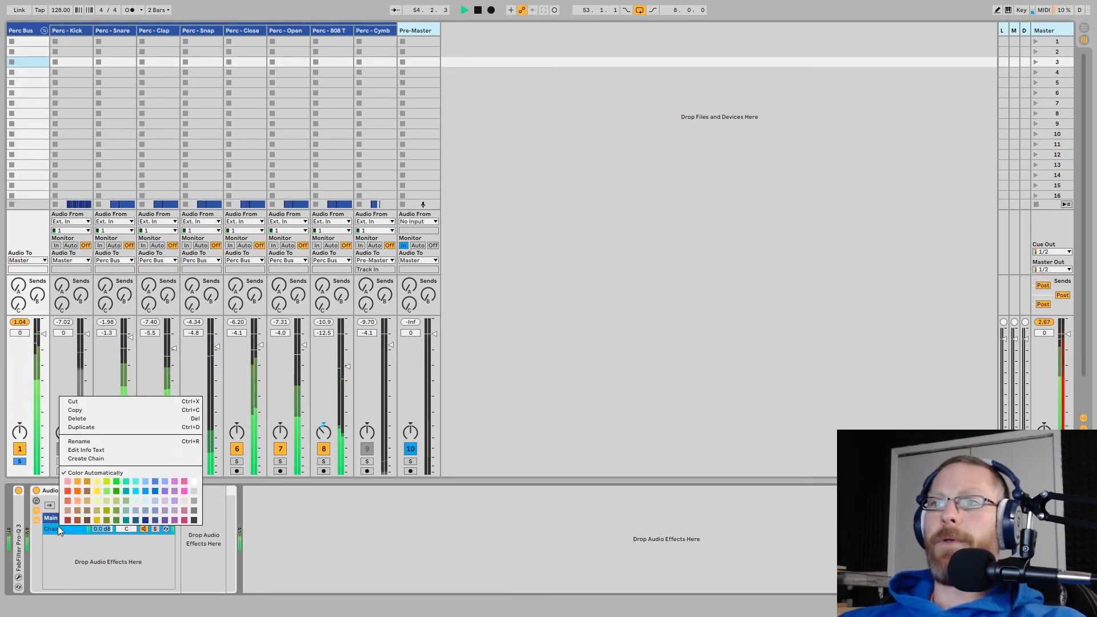
click(74, 441)
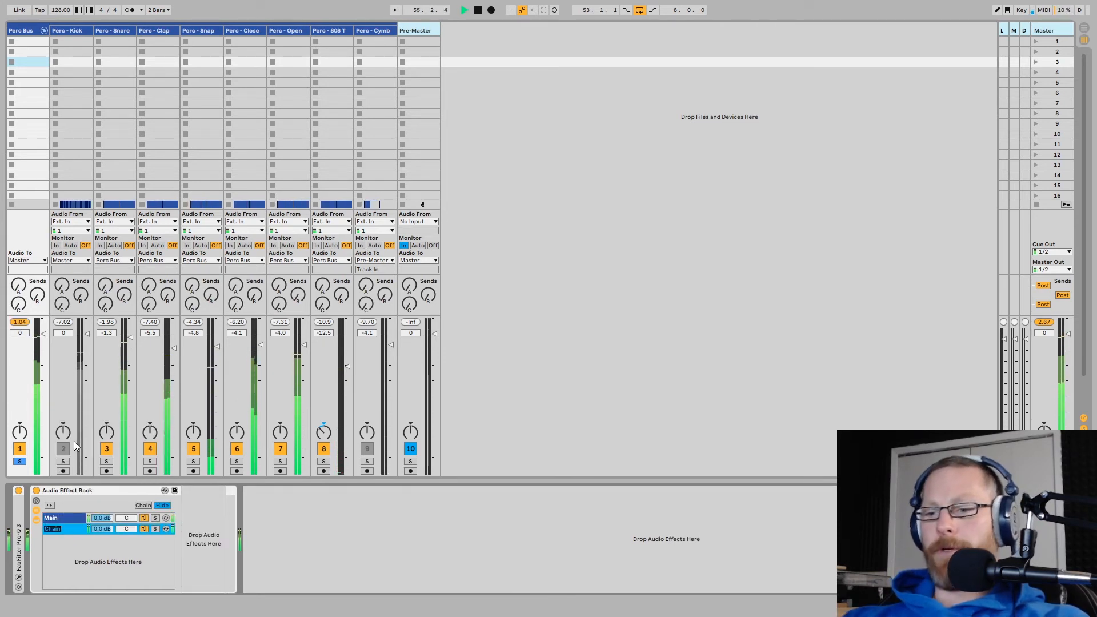
text(Parrale)
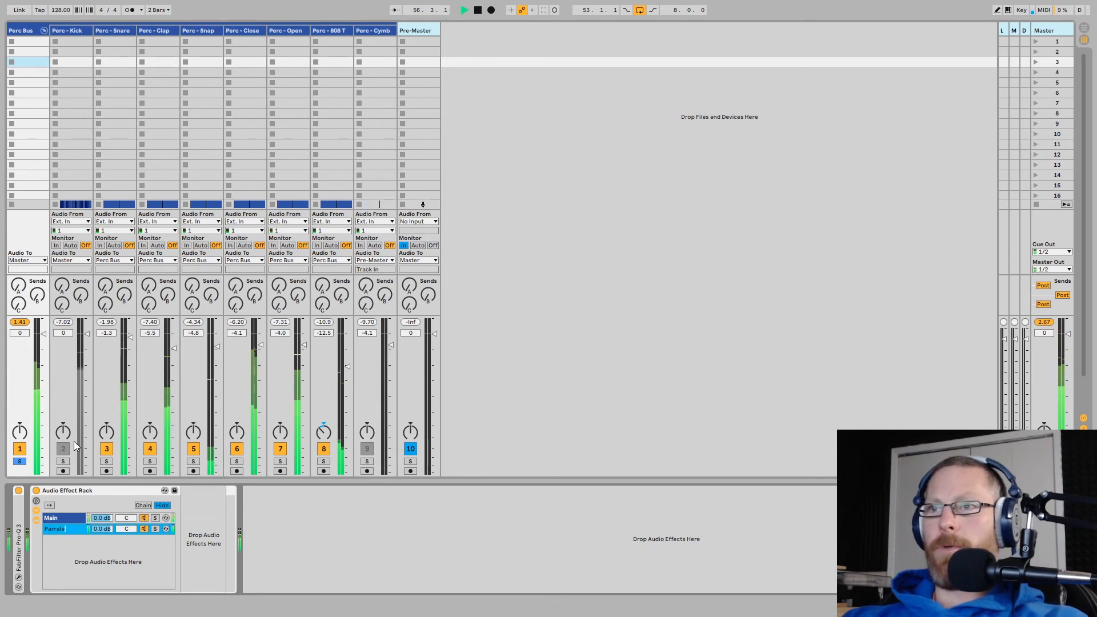
text(lel)
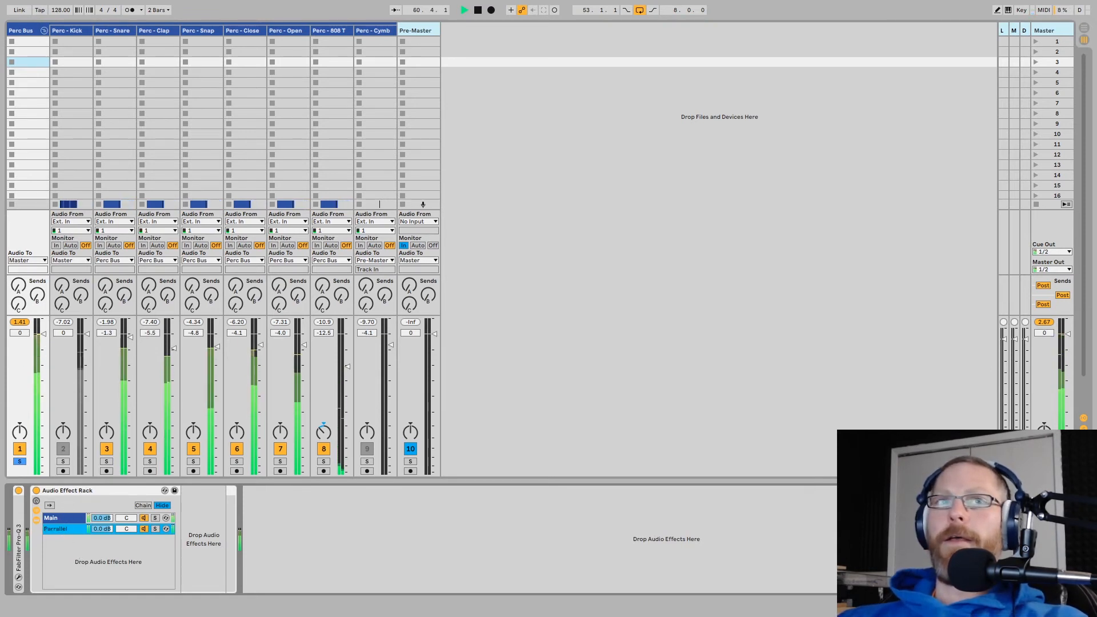
Copy the Pro-Q 3 into the Parrallel chain and add a Glue Compressor after it, with the Main chain muted.
click(60, 529)
drag(185, 526, 65, 530)
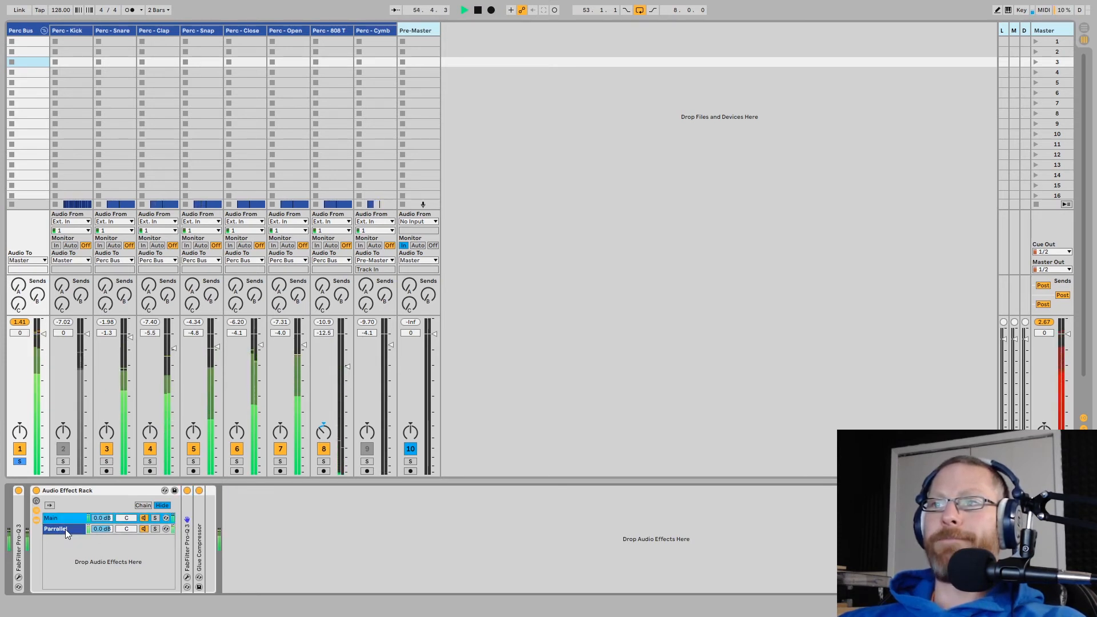
click(65, 529)
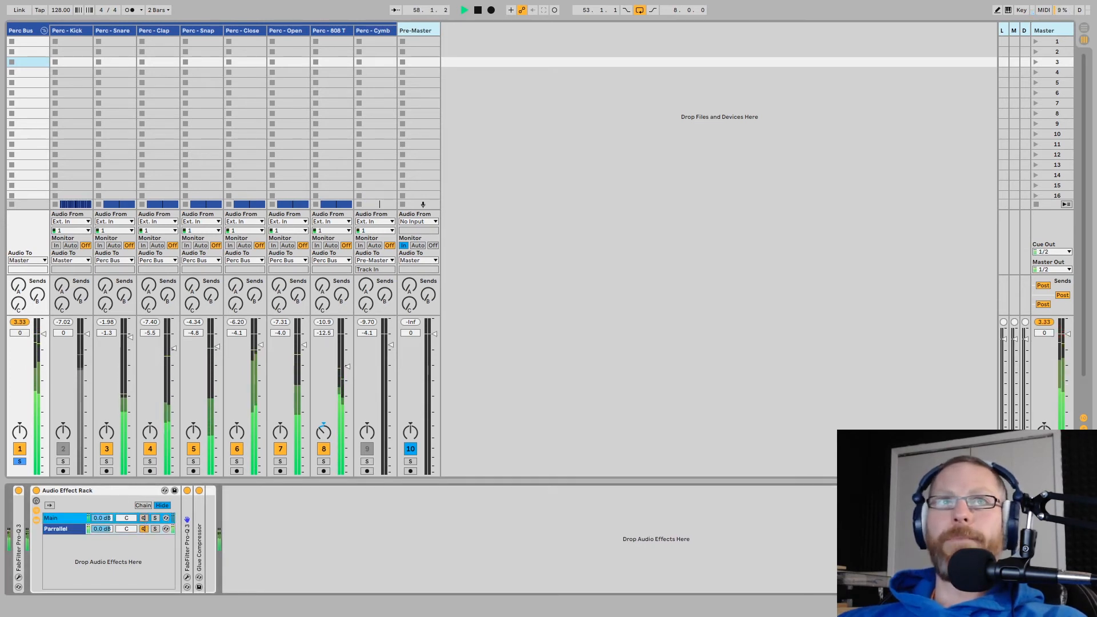
click(143, 518)
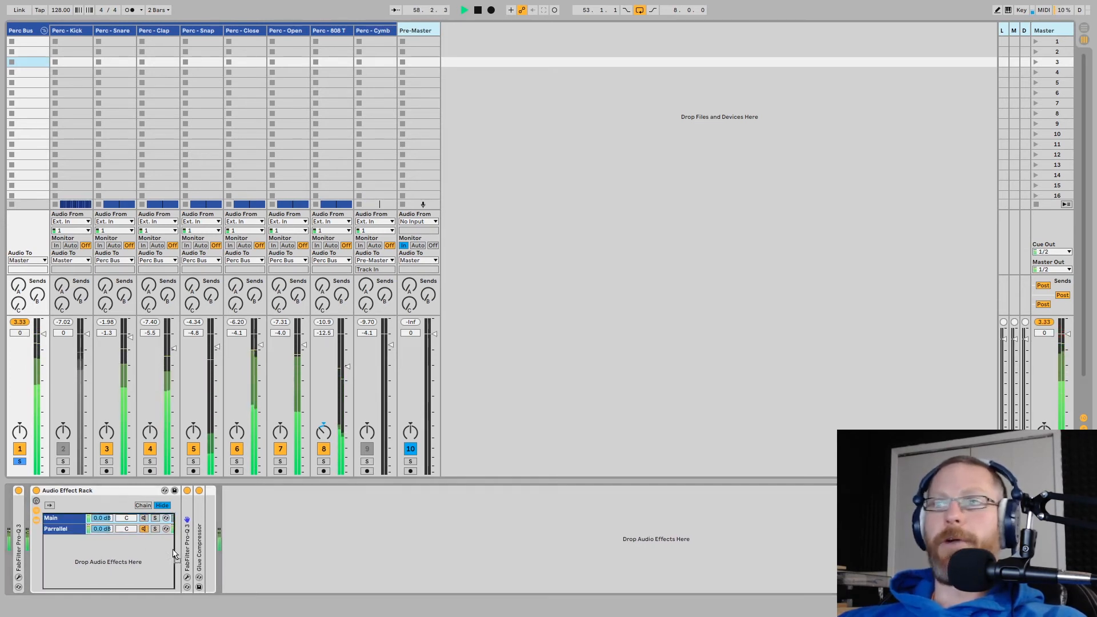
click(63, 528)
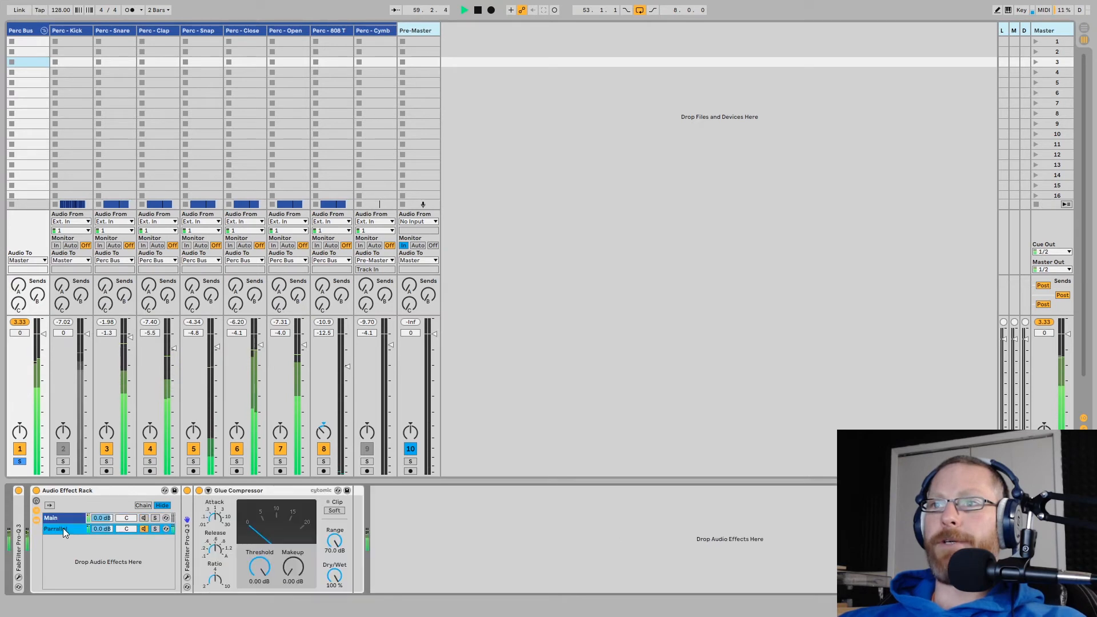
Set the Parrallel chain's Glue Compressor threshold to -40 dB and adjust its ratio, attack and release.
click(214, 585)
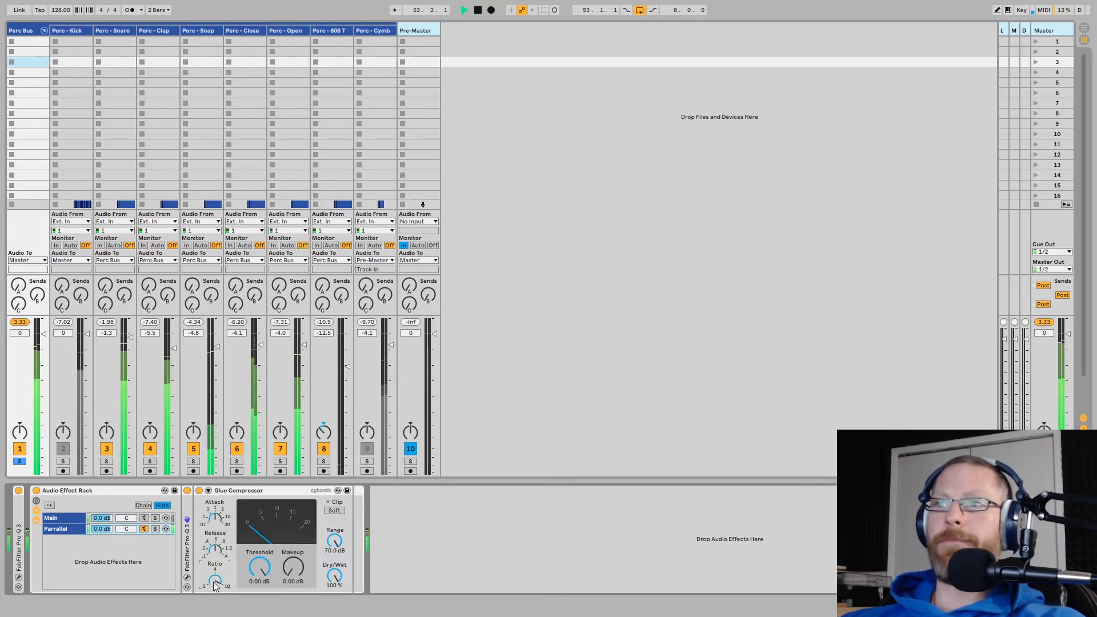
click(215, 521)
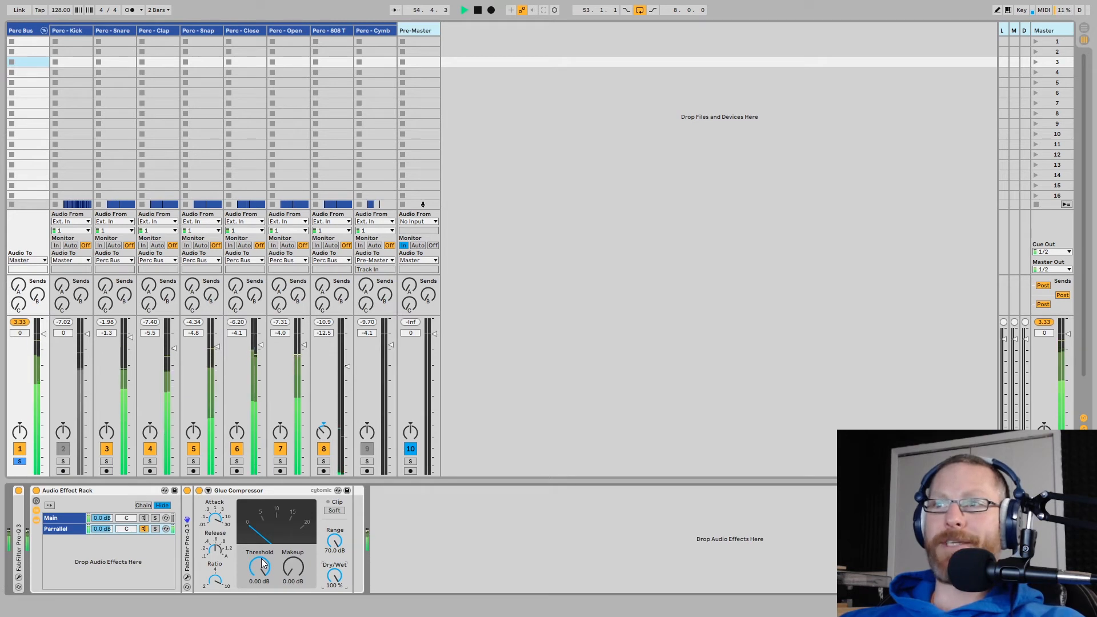
drag(260, 567, 259, 594)
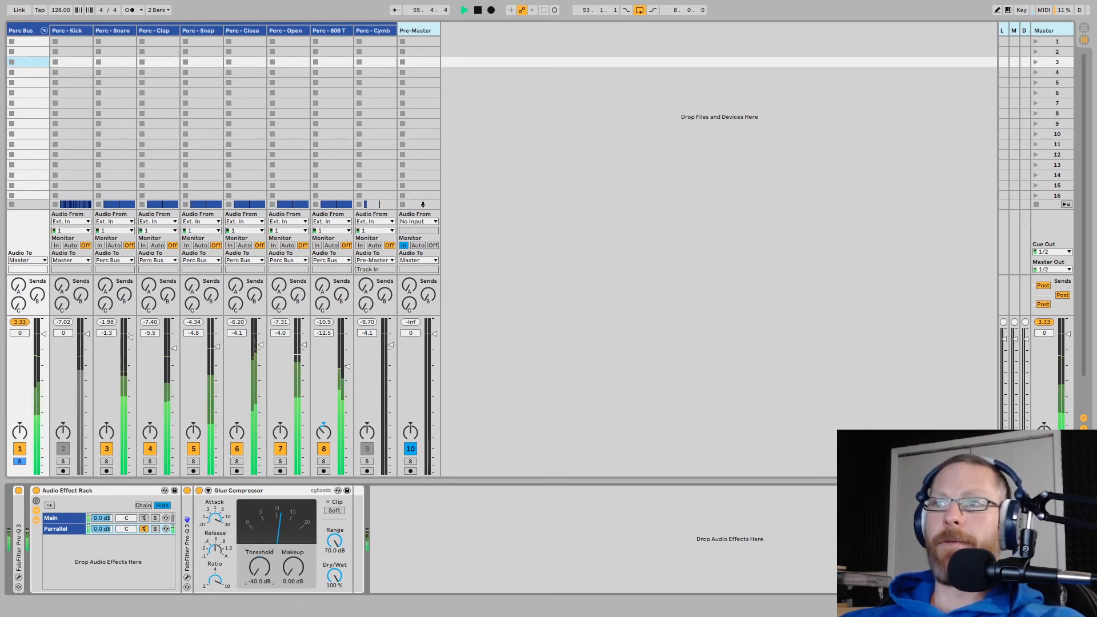
click(216, 553)
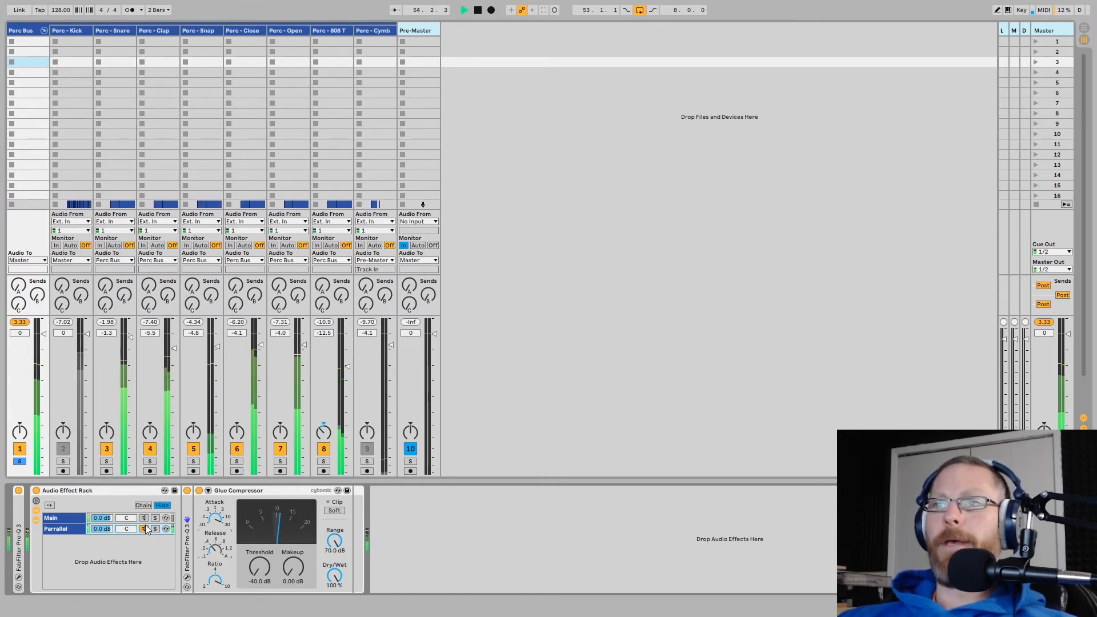
Unmute the Main chain and blend in the Parrallel chain from -inf up to a volume of -1.8 dB.
drag(109, 527, 107, 538)
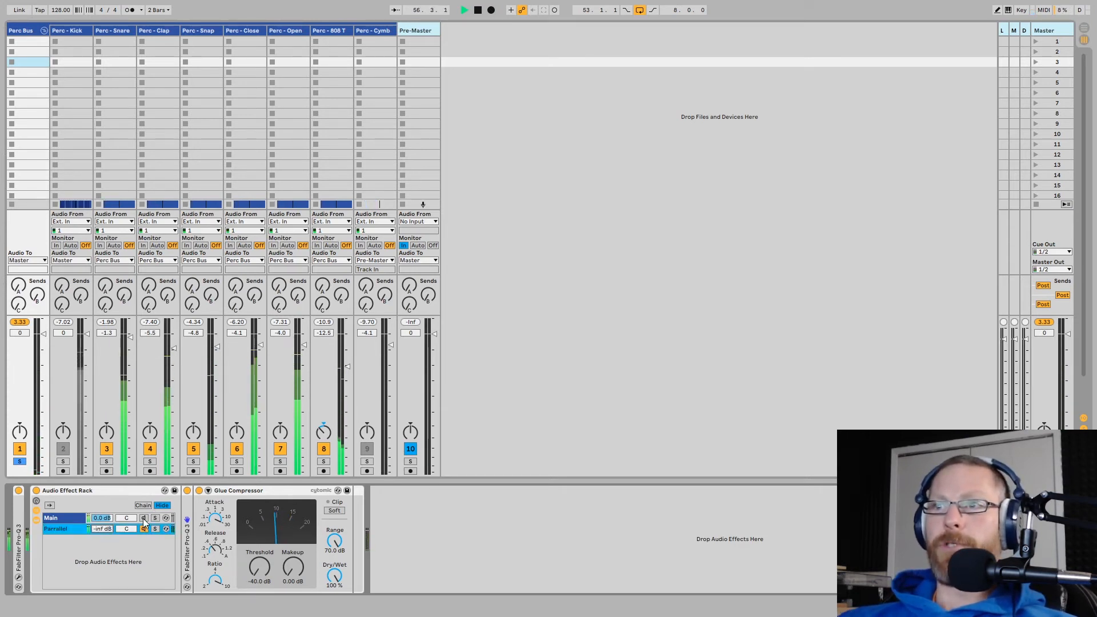
click(143, 518)
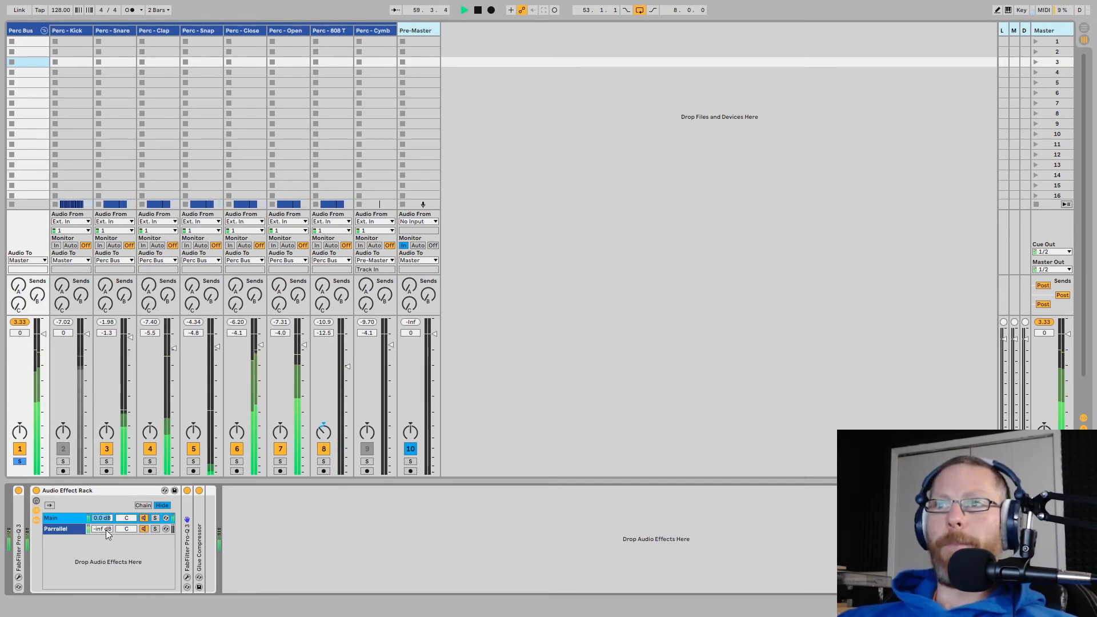
click(105, 530)
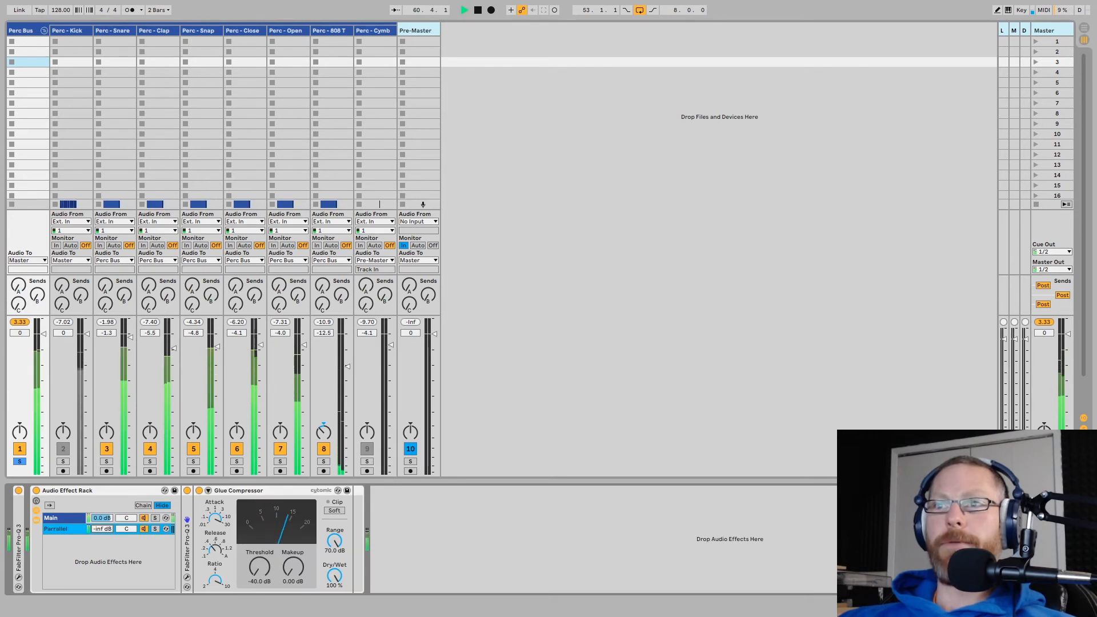
drag(102, 529, 102, 510)
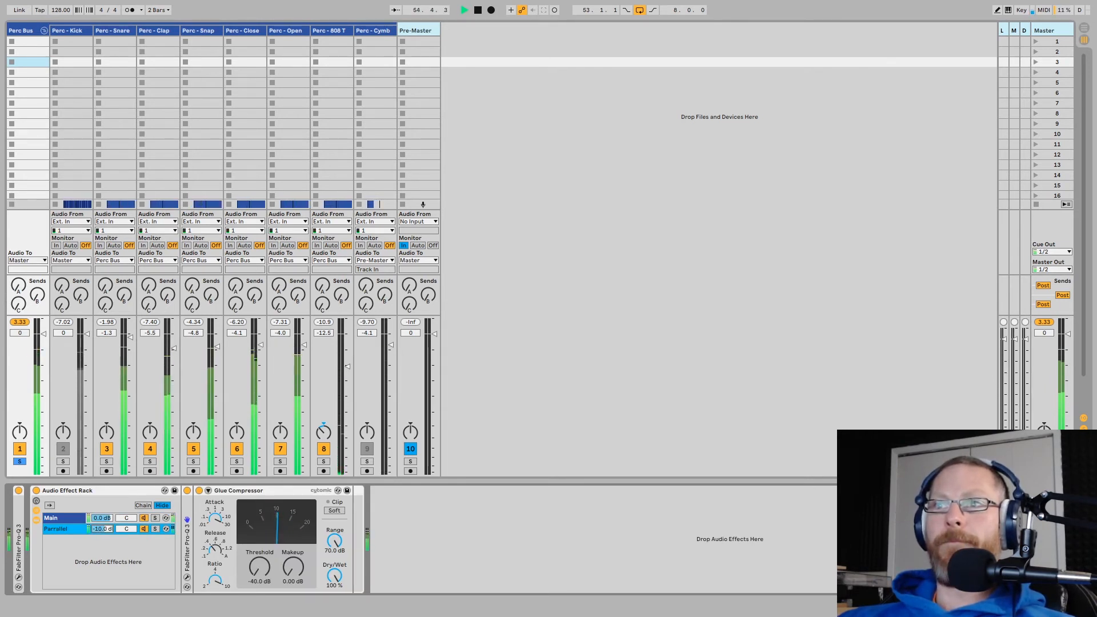
drag(102, 510, 102, 509)
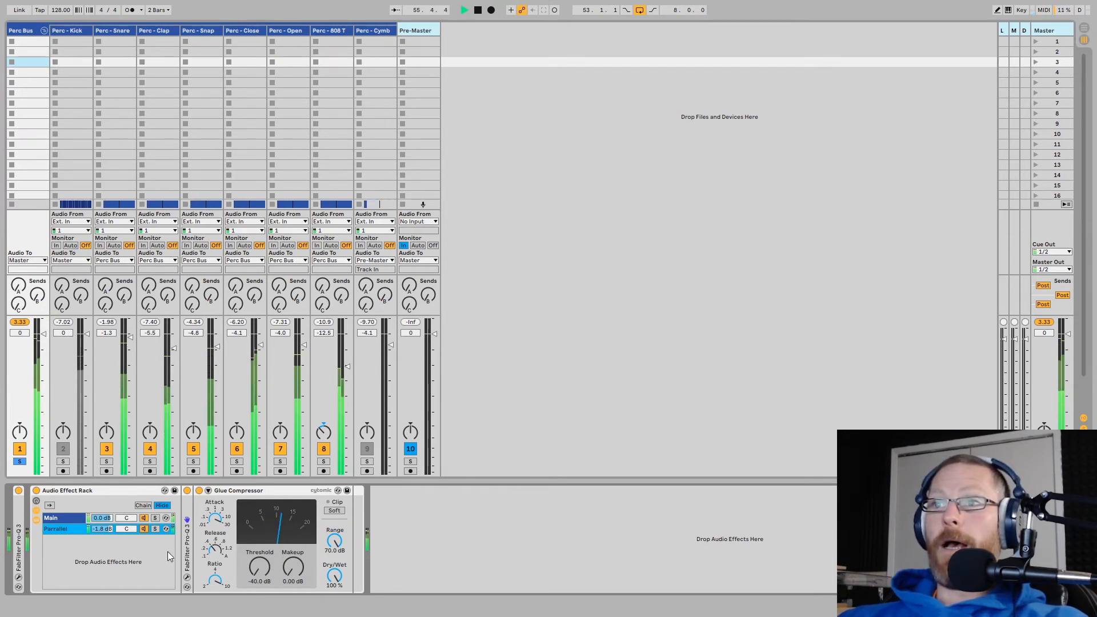
Mute the Main and Parrallel chains and create a third rack chain named Saturation.
right_click(83, 552)
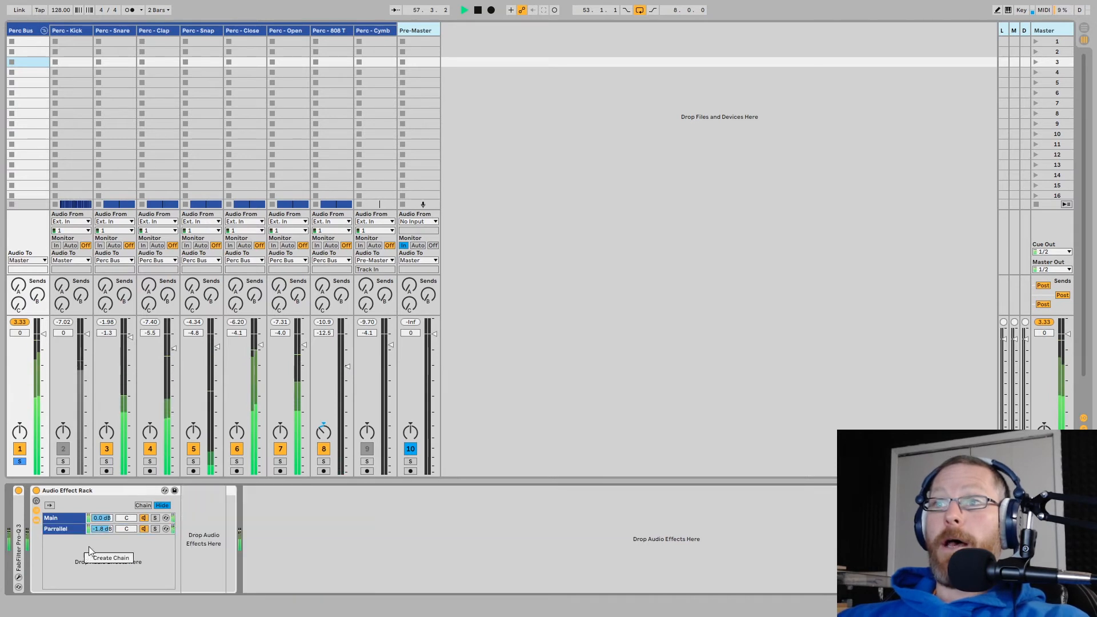
click(144, 528)
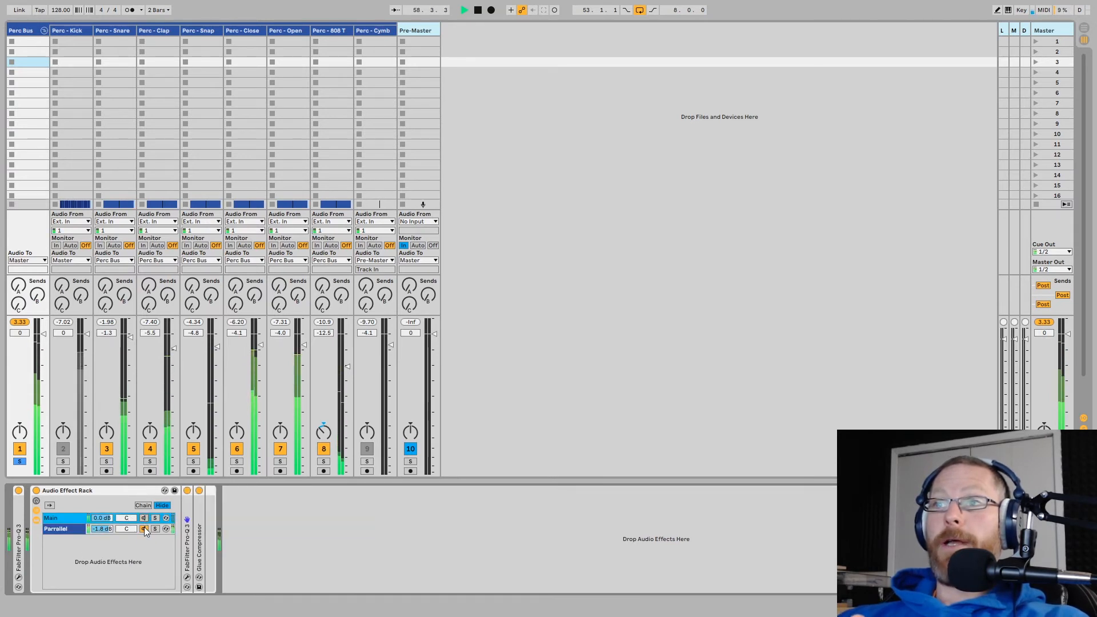
right_click(72, 559)
click(80, 562)
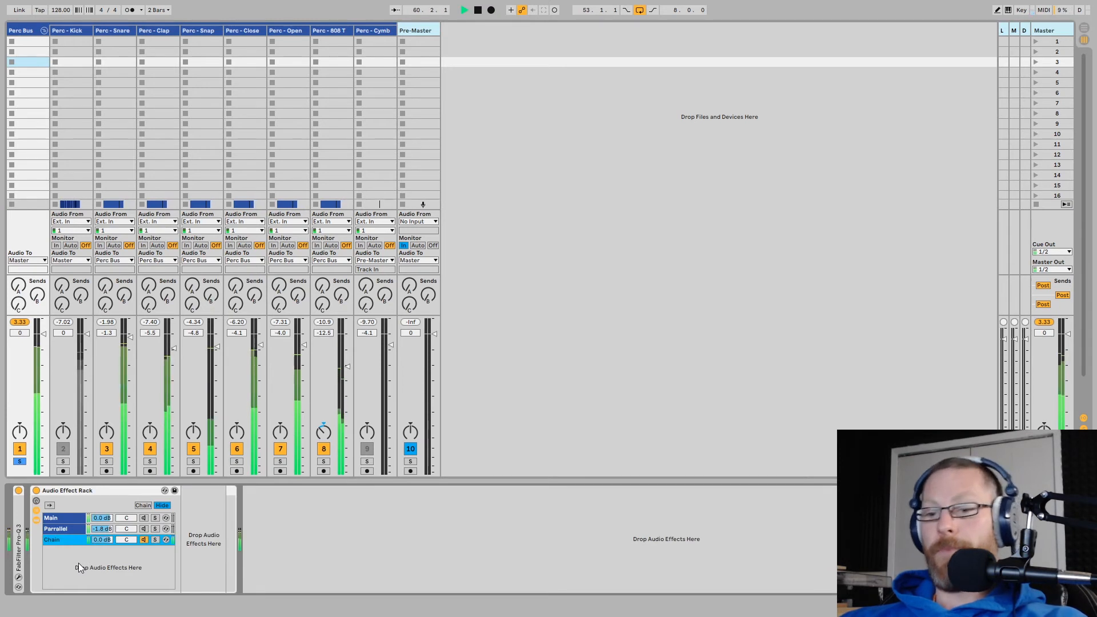
text(Sat)
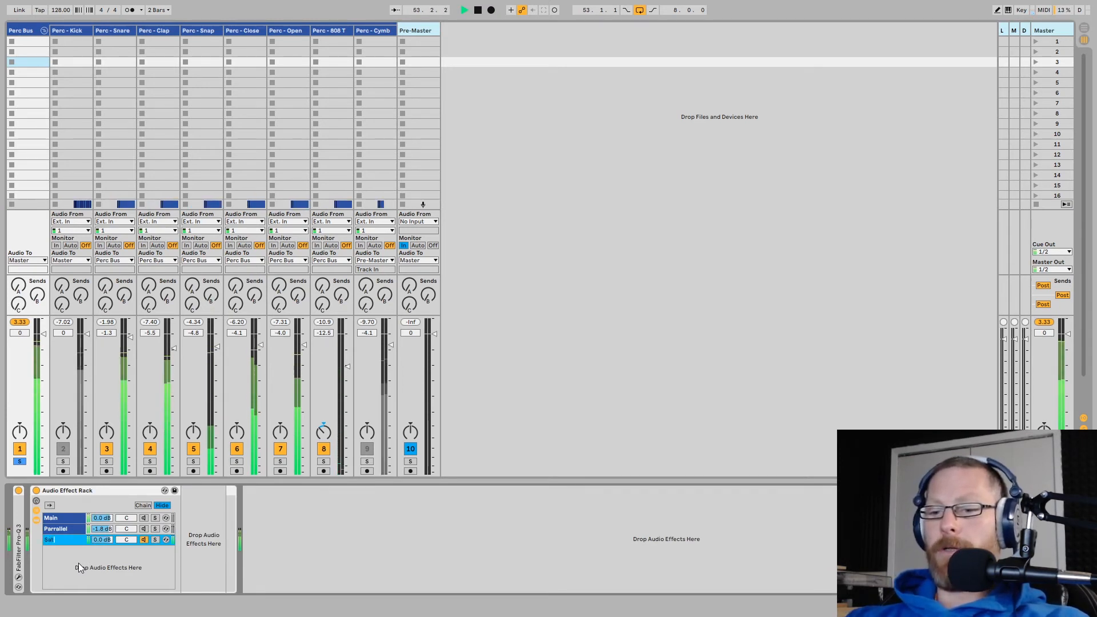
text(uration)
key(Return)
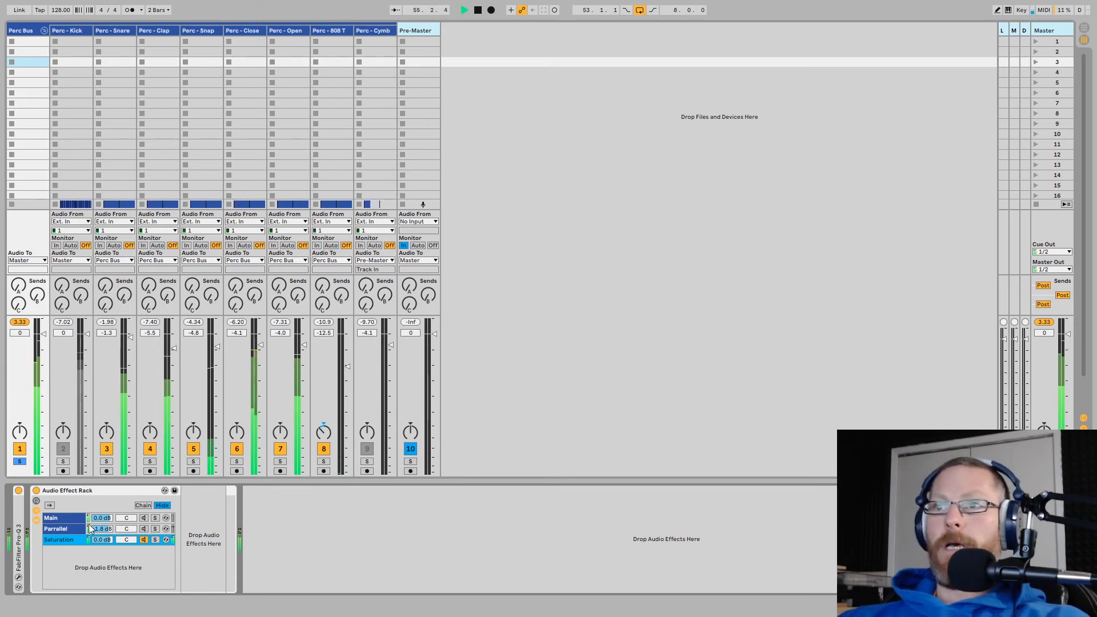
Copy the Main chain's Pro-Q 3 into the Saturation chain, check its curve, and add a FabFilter Saturn after it.
click(61, 517)
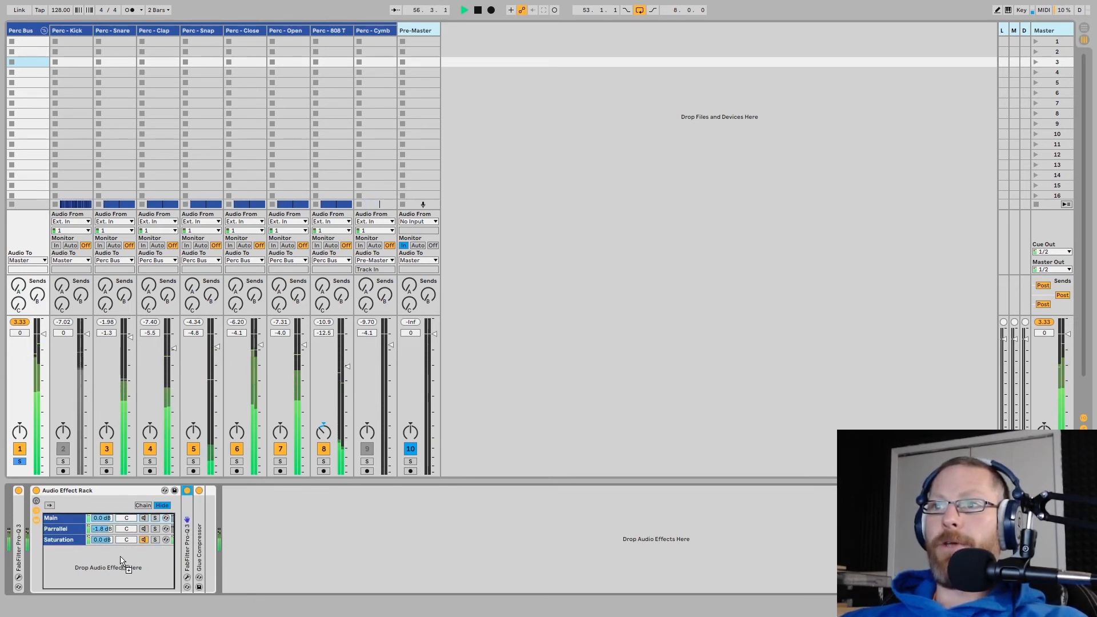
click(64, 541)
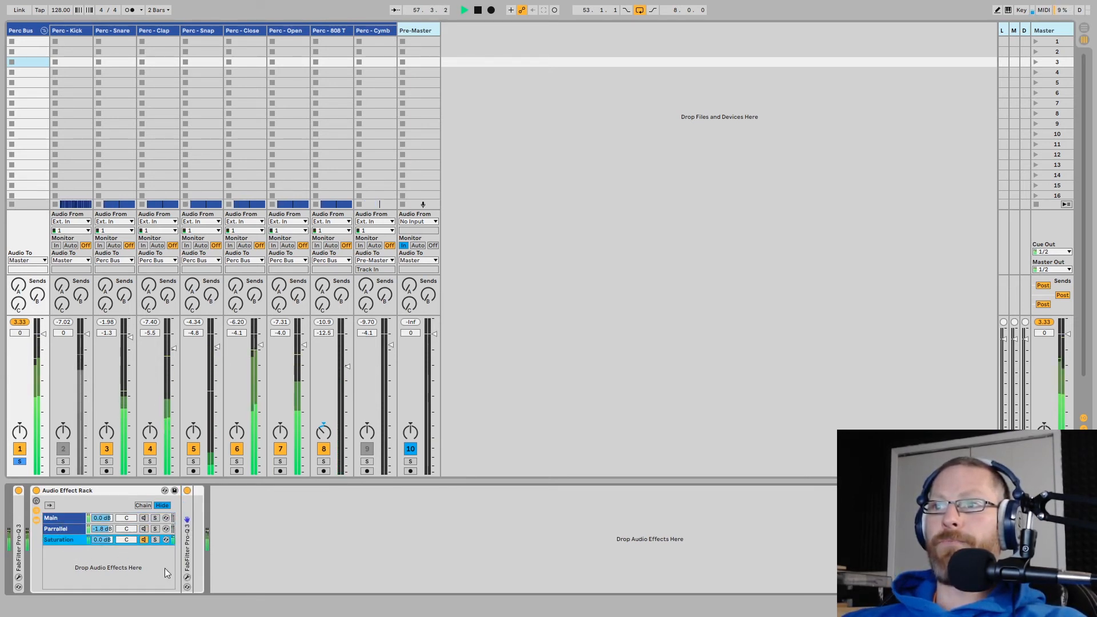
click(187, 578)
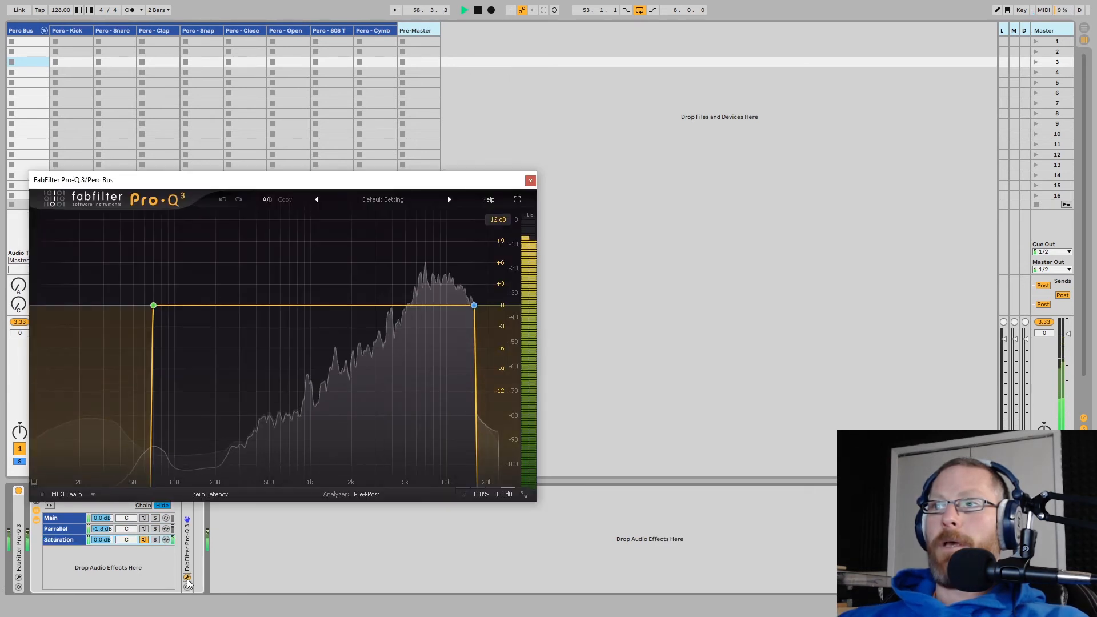
click(187, 579)
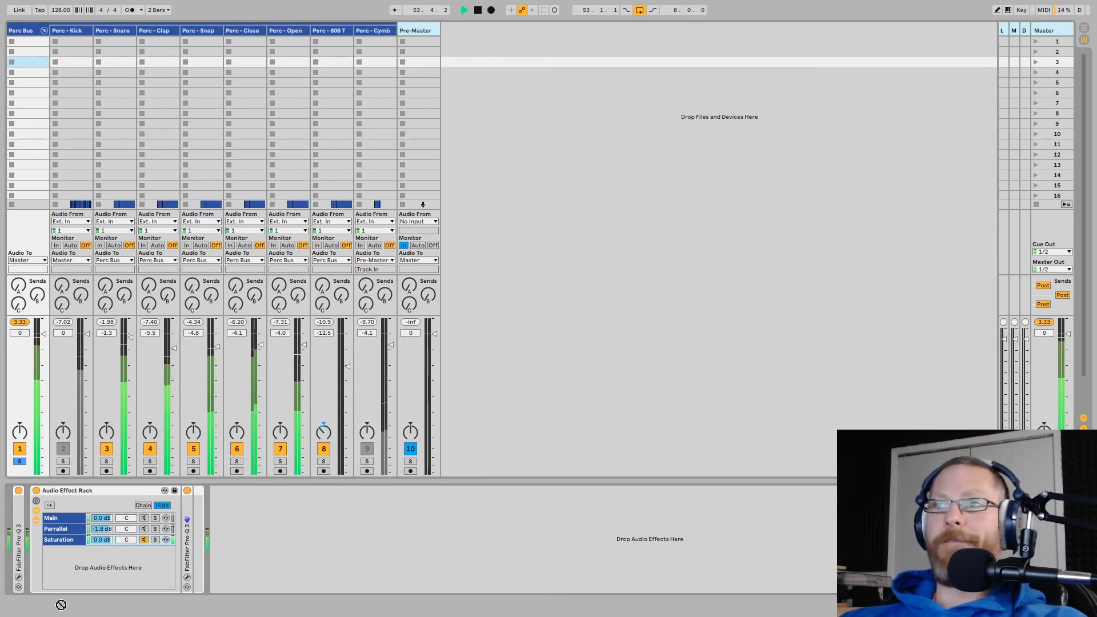
drag(177, 580, 194, 570)
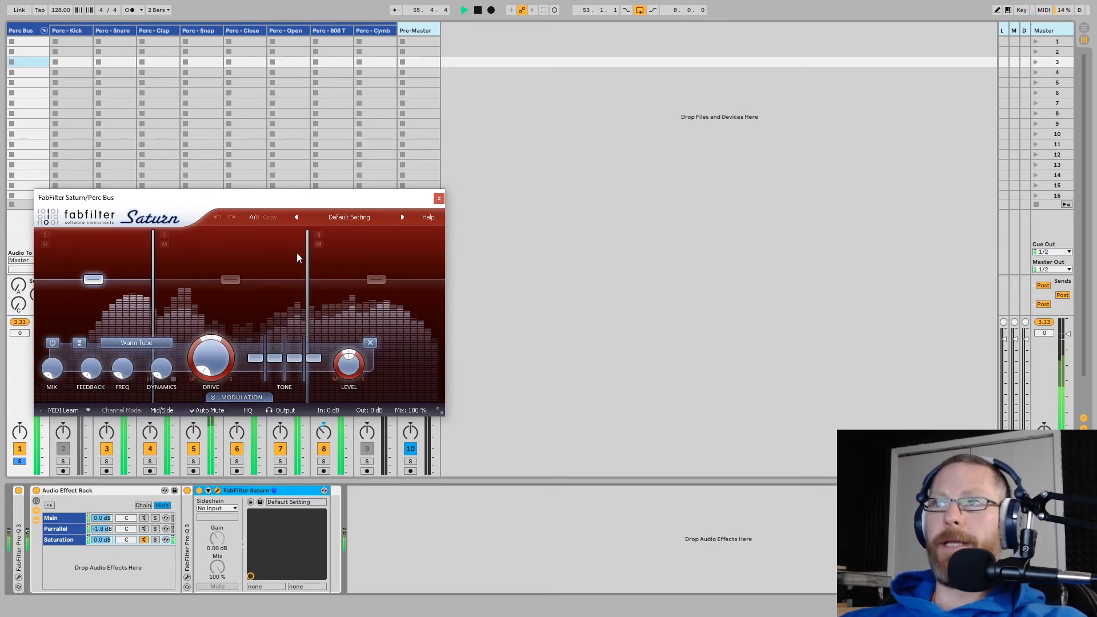
drag(273, 203, 253, 262)
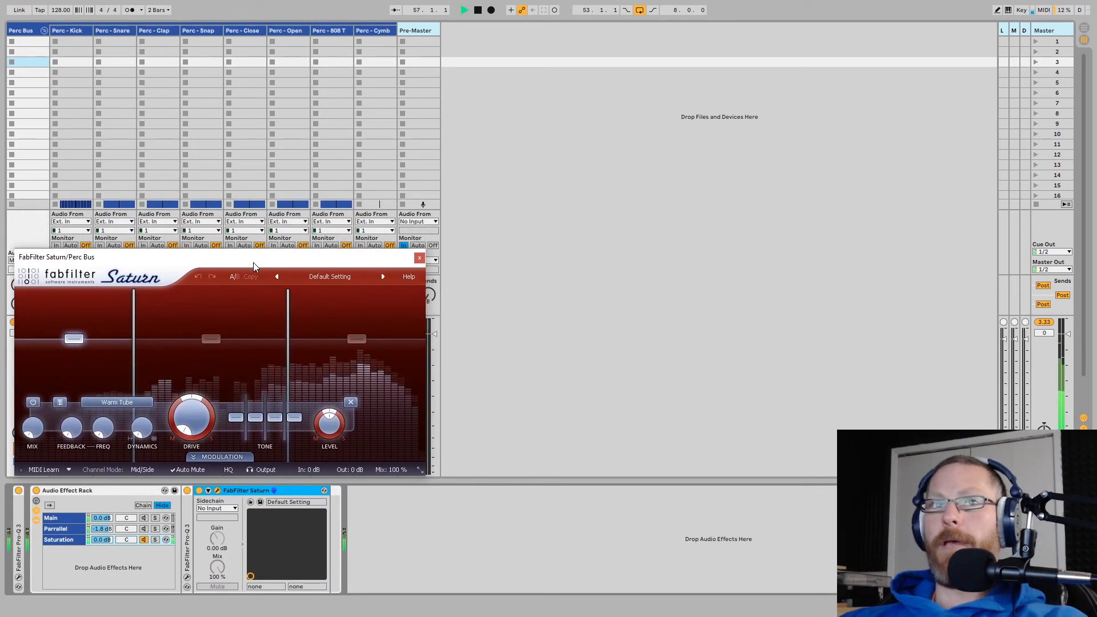
Adjust the mix of Saturn's middle band, bring its dynamics to the centre, and raise its drive.
click(214, 348)
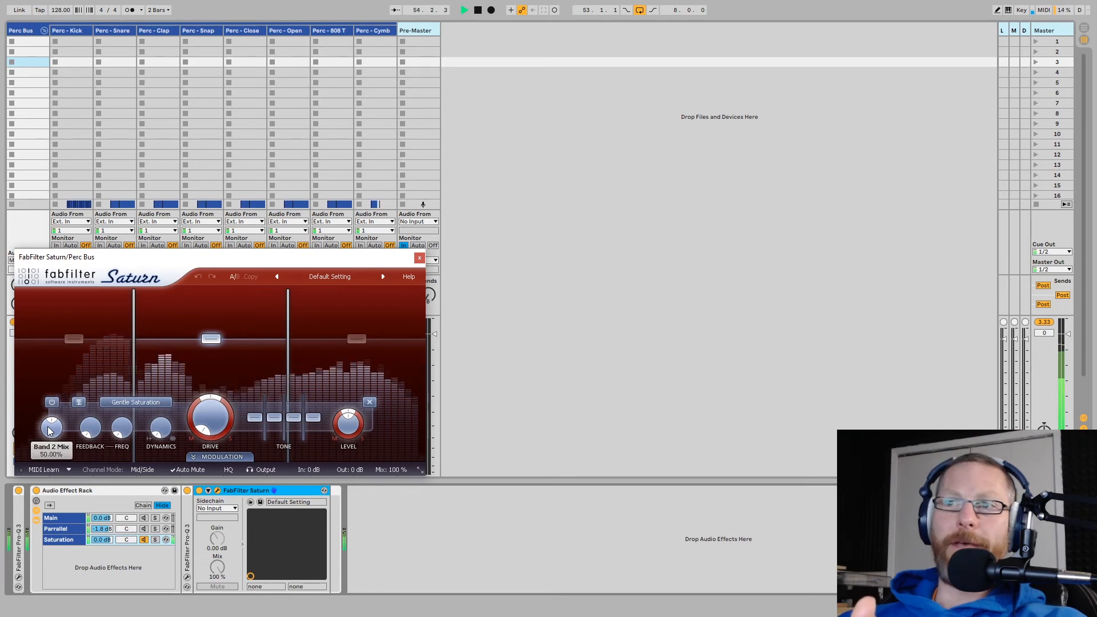
drag(48, 428, 63, 248)
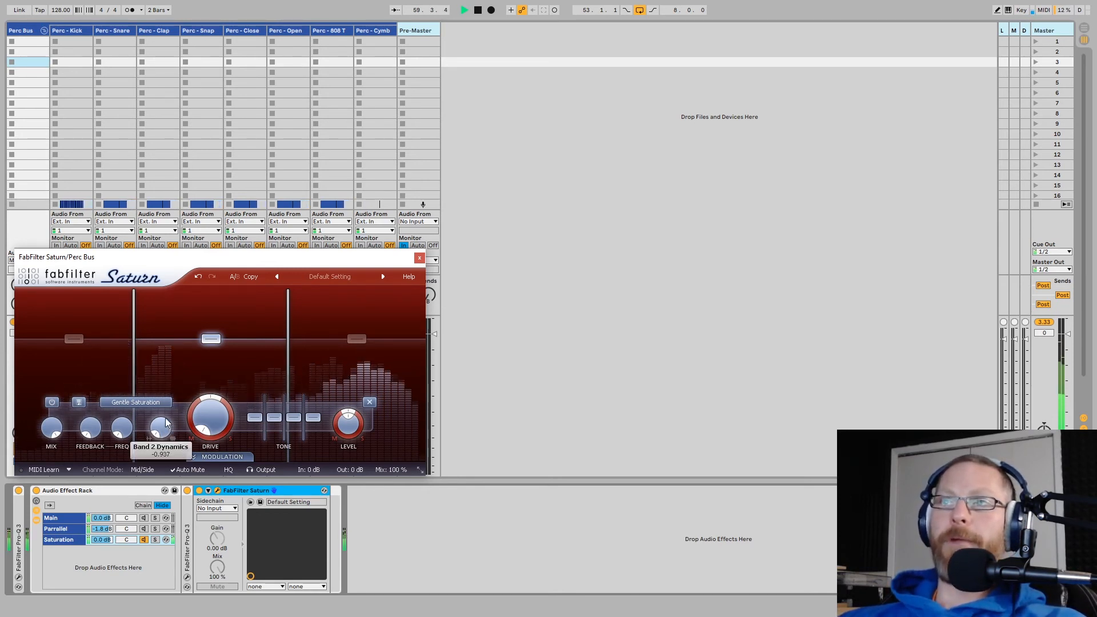
drag(162, 429, 178, 343)
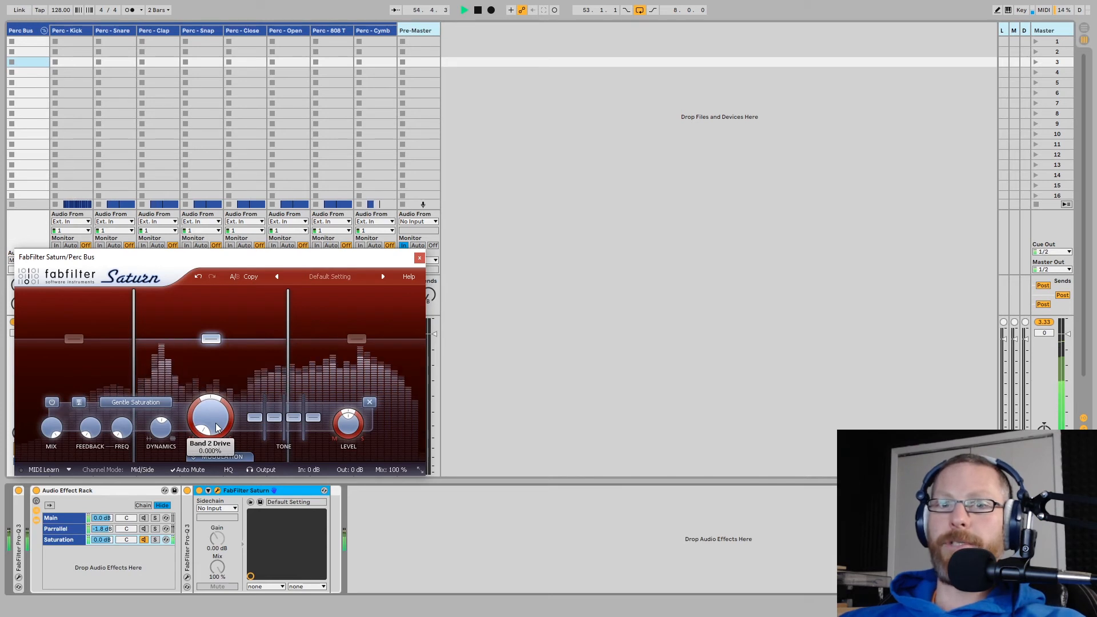
drag(216, 423, 243, 241)
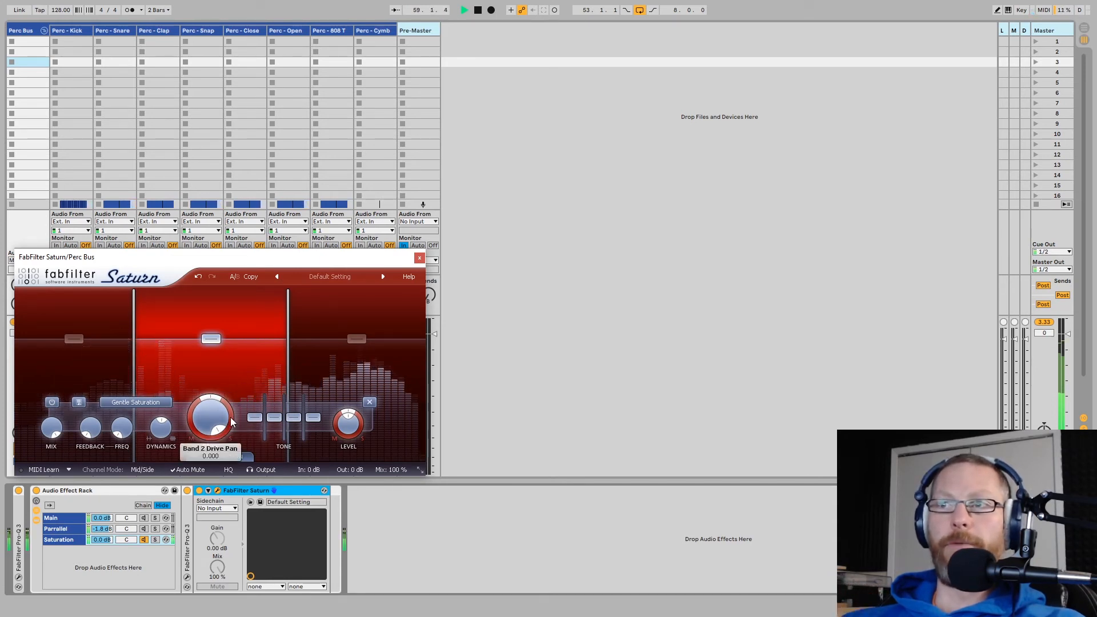
Adjust the middle band's drive in Saturn and raise the high band's dynamics and drive.
drag(210, 420, 210, 512)
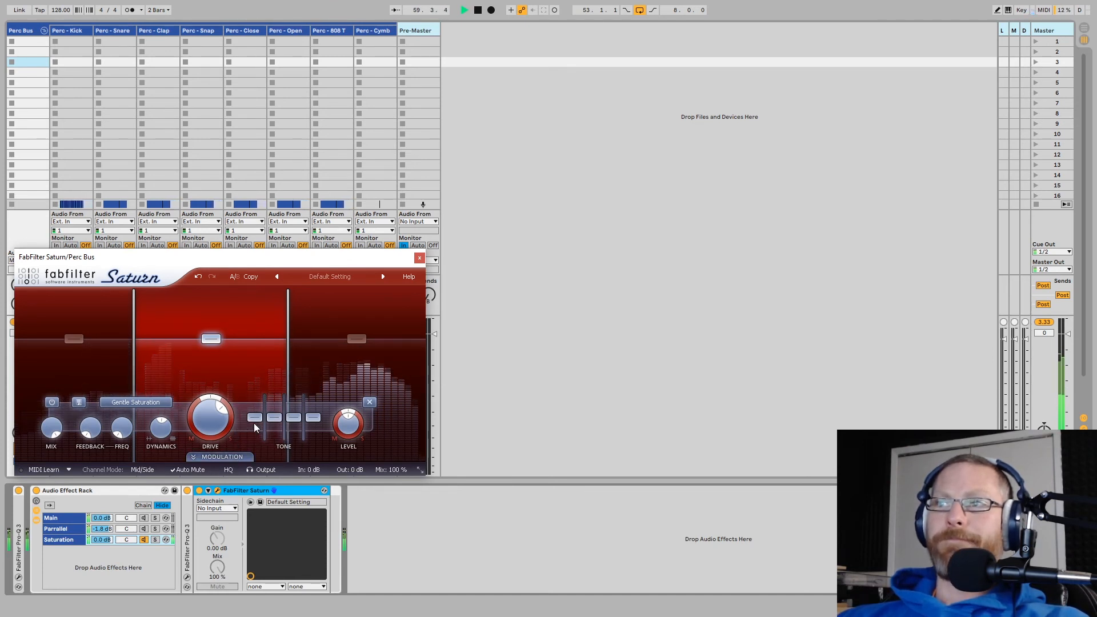
click(355, 339)
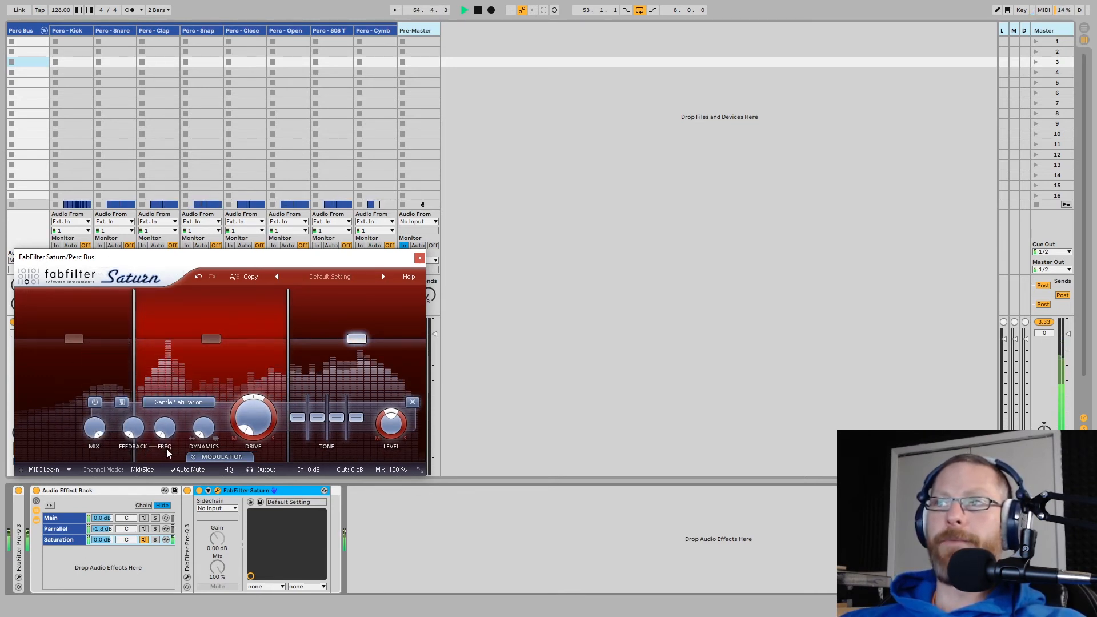
drag(208, 436, 210, 372)
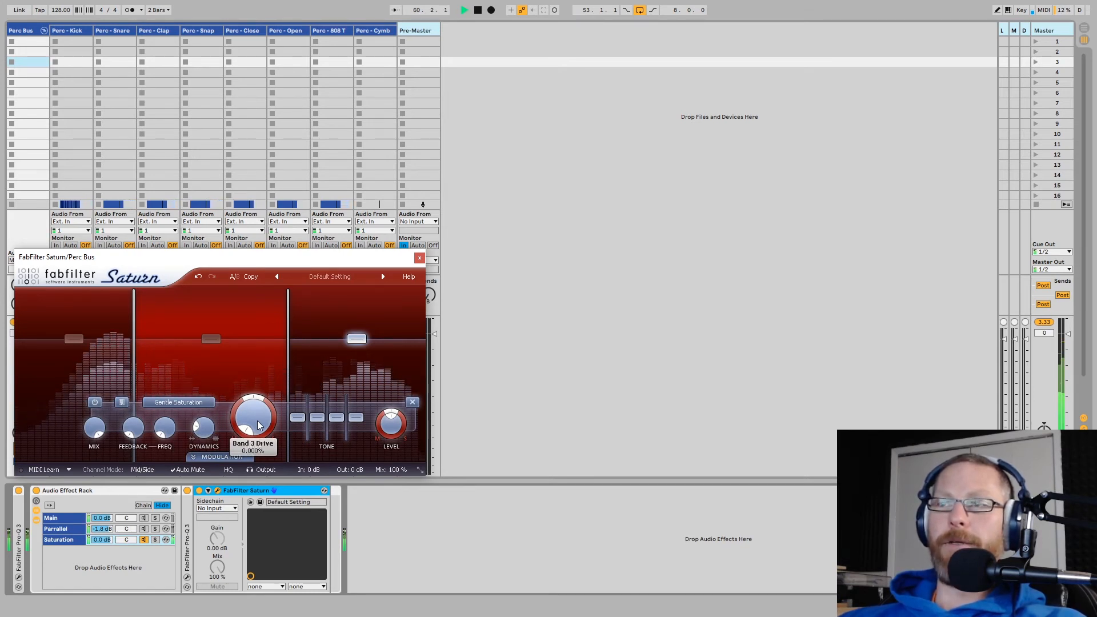
drag(258, 426, 293, 278)
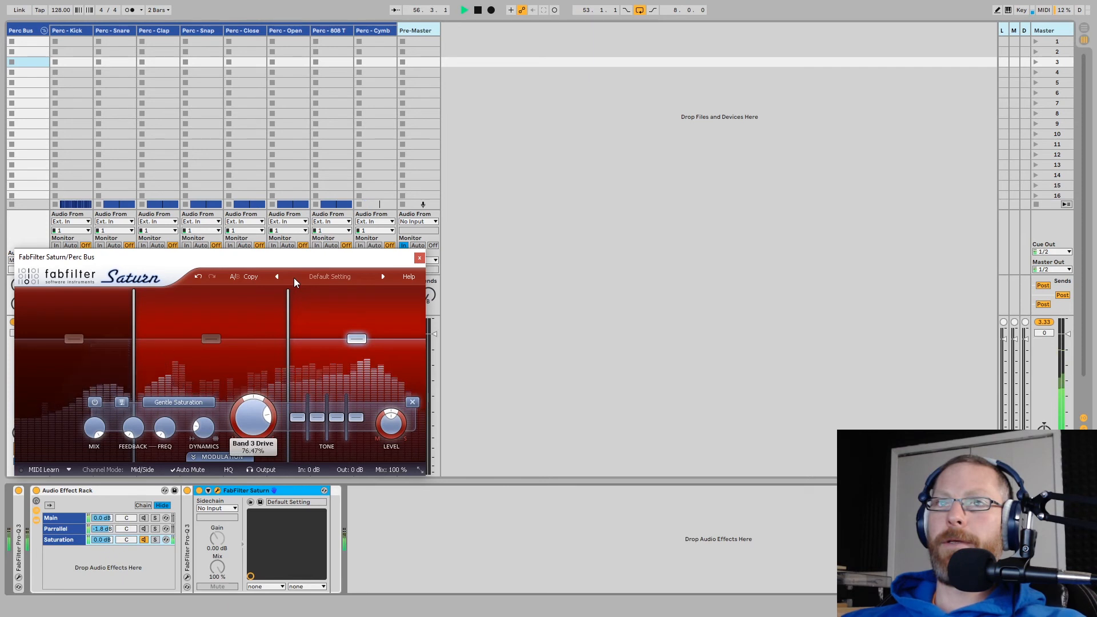
drag(294, 278, 286, 334)
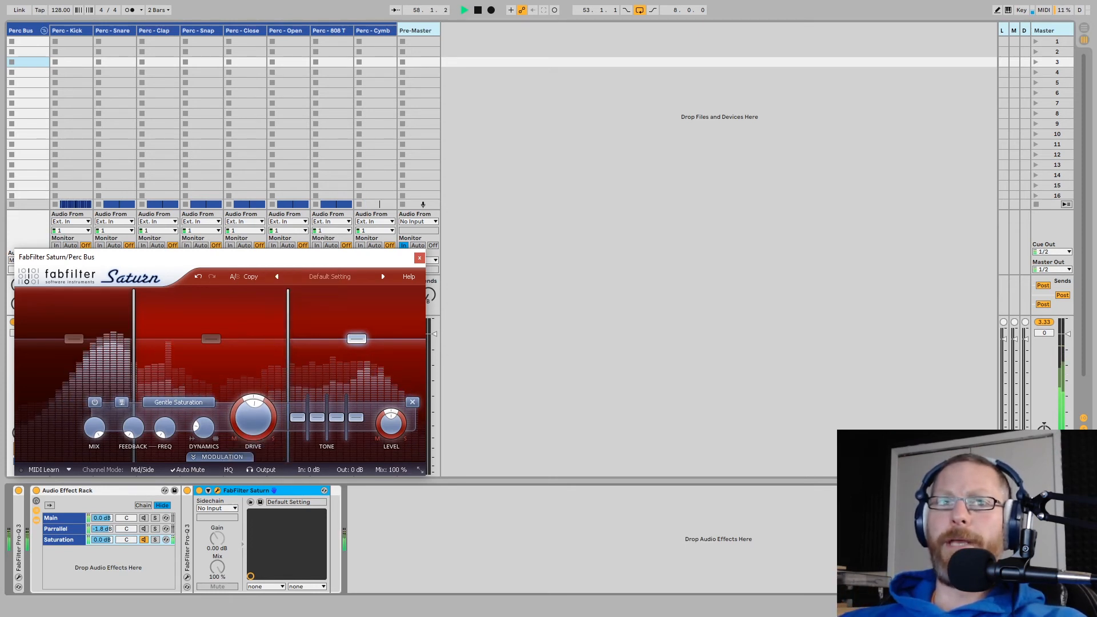
Open the PAZ Analyzer on the Master track and return to the Perc Bus devices.
click(1050, 31)
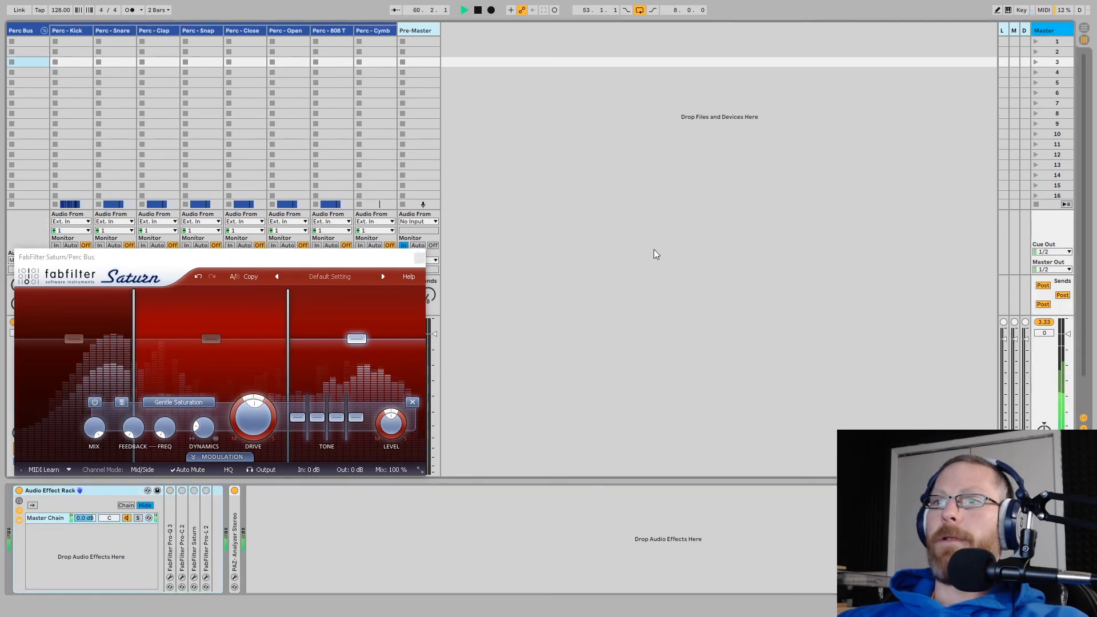
click(234, 577)
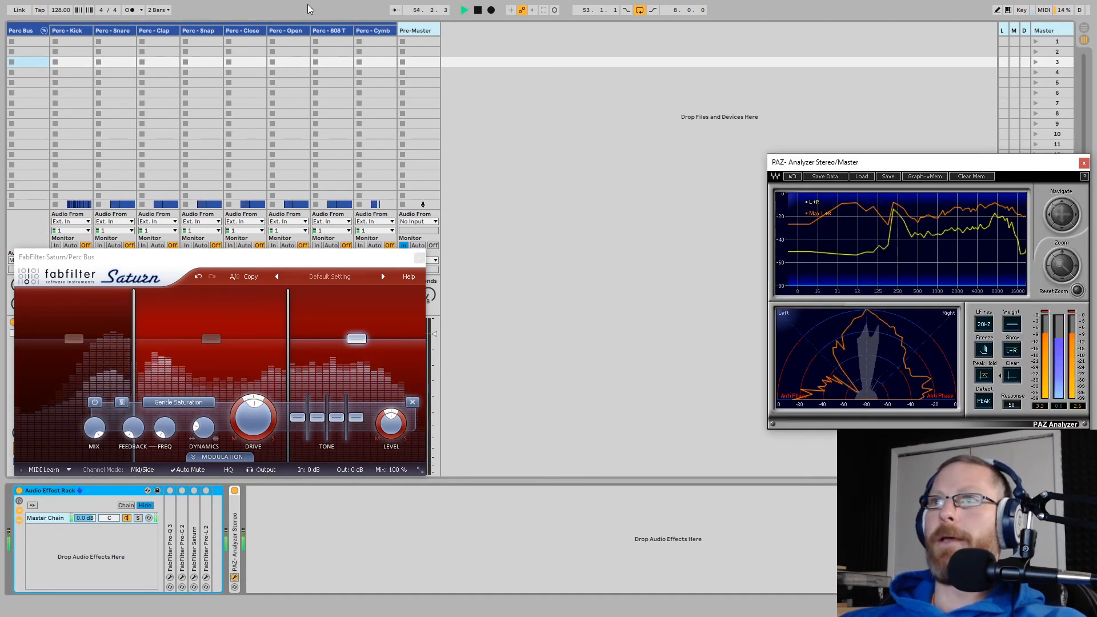
click(26, 46)
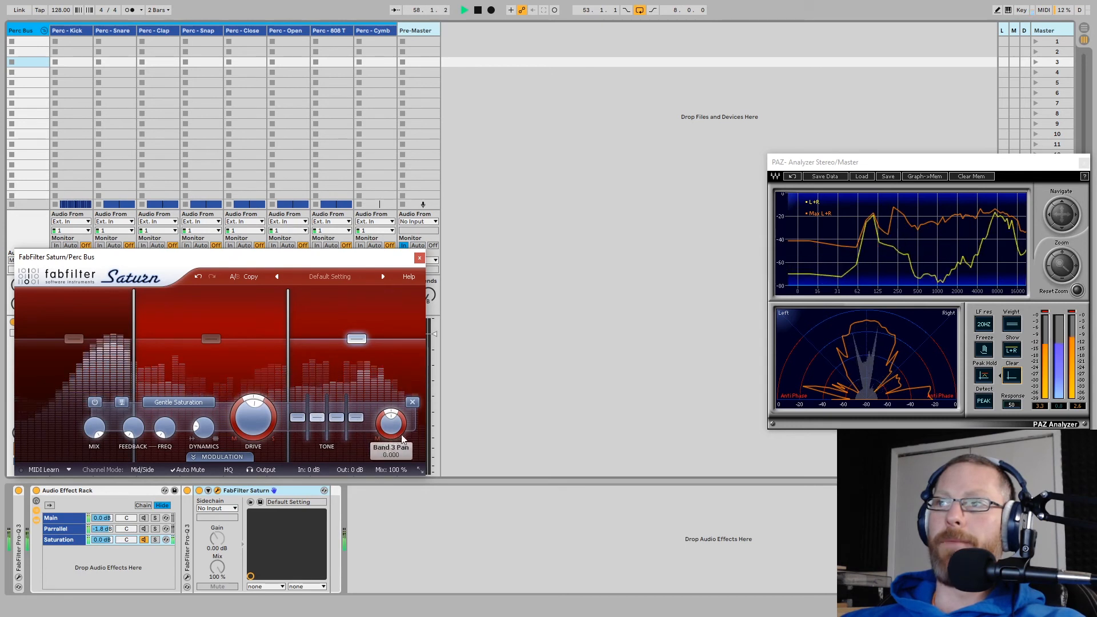
Set Saturn's high band level to about +0.70 dB and raise its second tone control, resetting the analyzer's peaks to compare.
drag(394, 428, 394, 426)
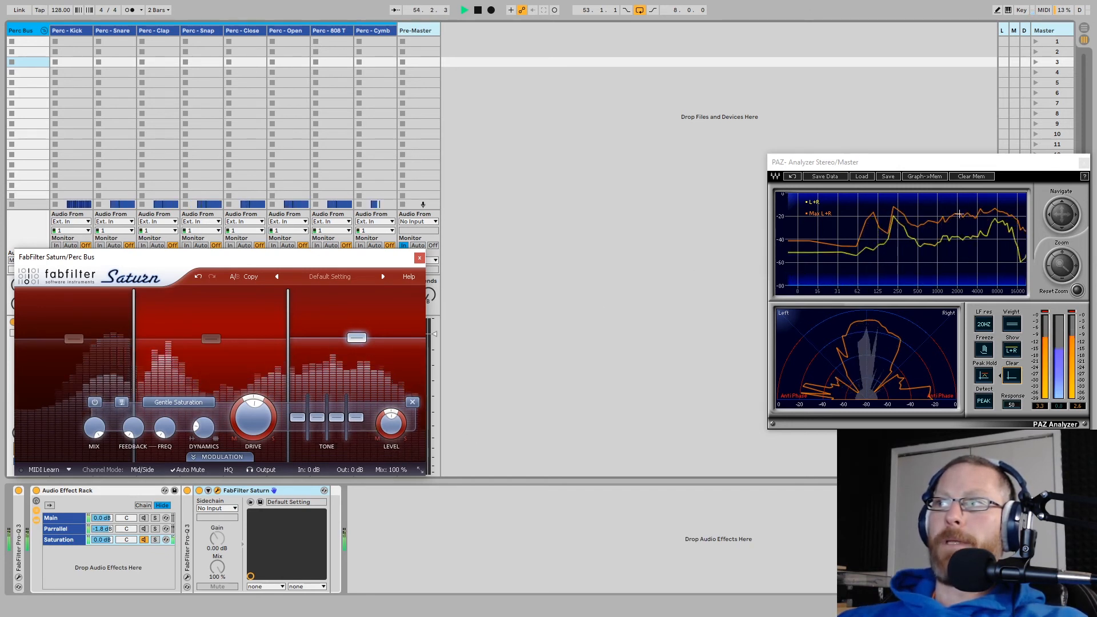
click(973, 245)
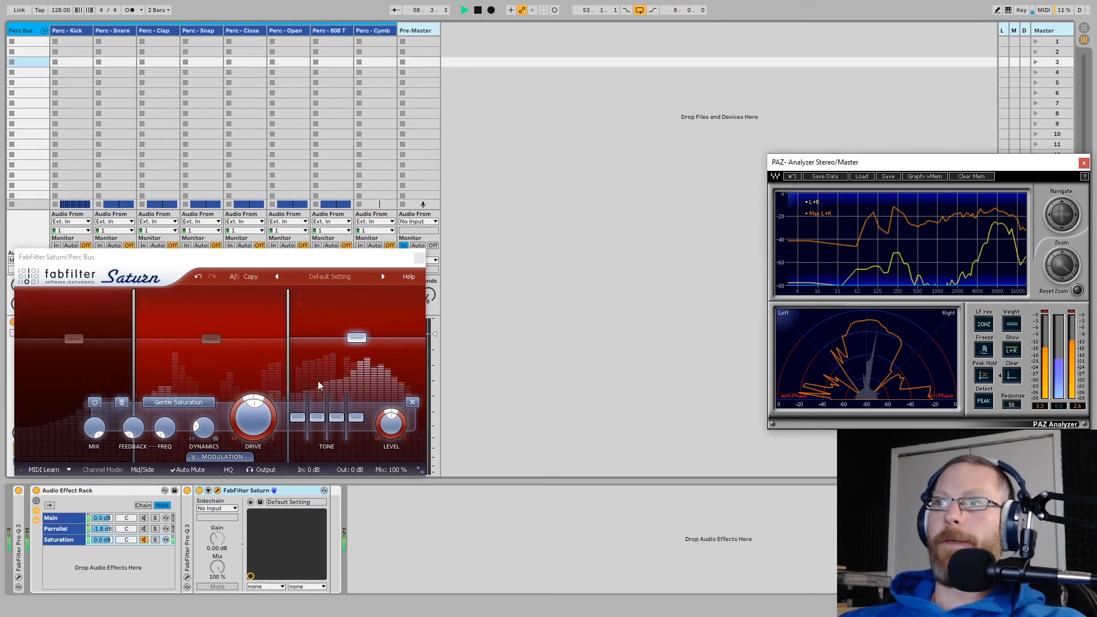
mouse_move(314, 420)
mouse_down()
mouse_move(319, 397)
mouse_move(317, 413)
mouse_up()
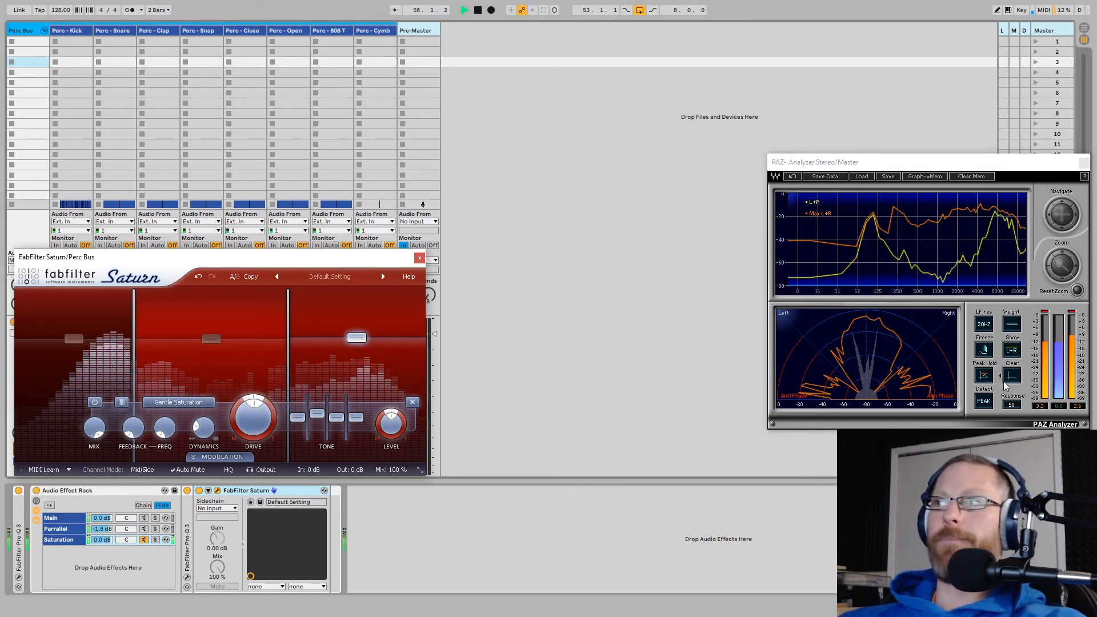
click(894, 426)
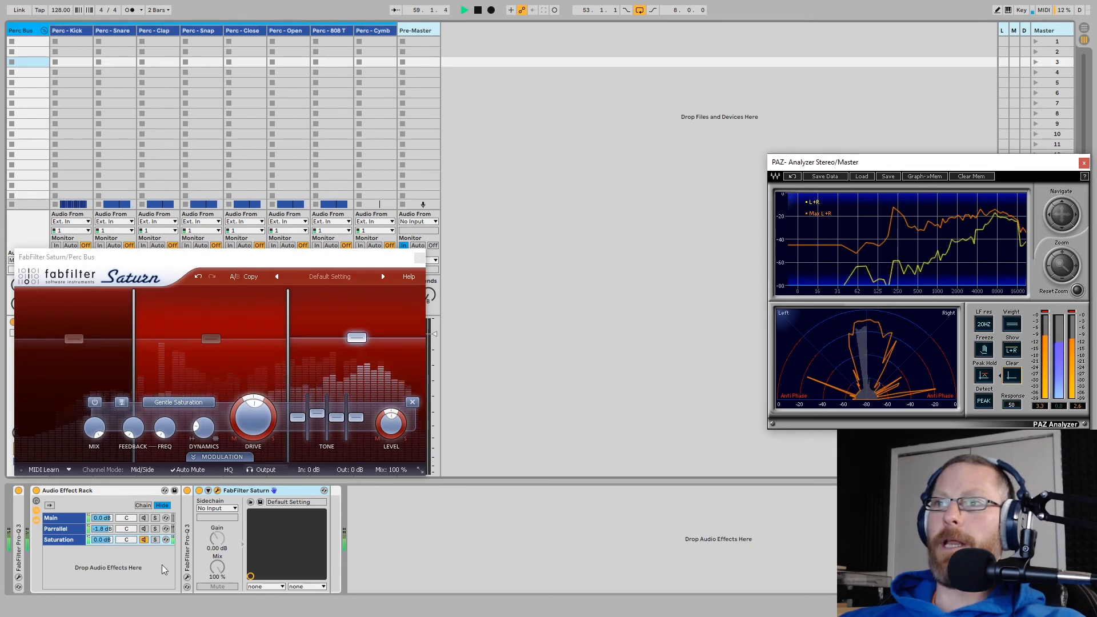
Unmute the Main and Parrallel chains and blend in the Saturation chain from -inf up to -15.6 dB.
drag(102, 540, 103, 611)
click(137, 517)
click(129, 529)
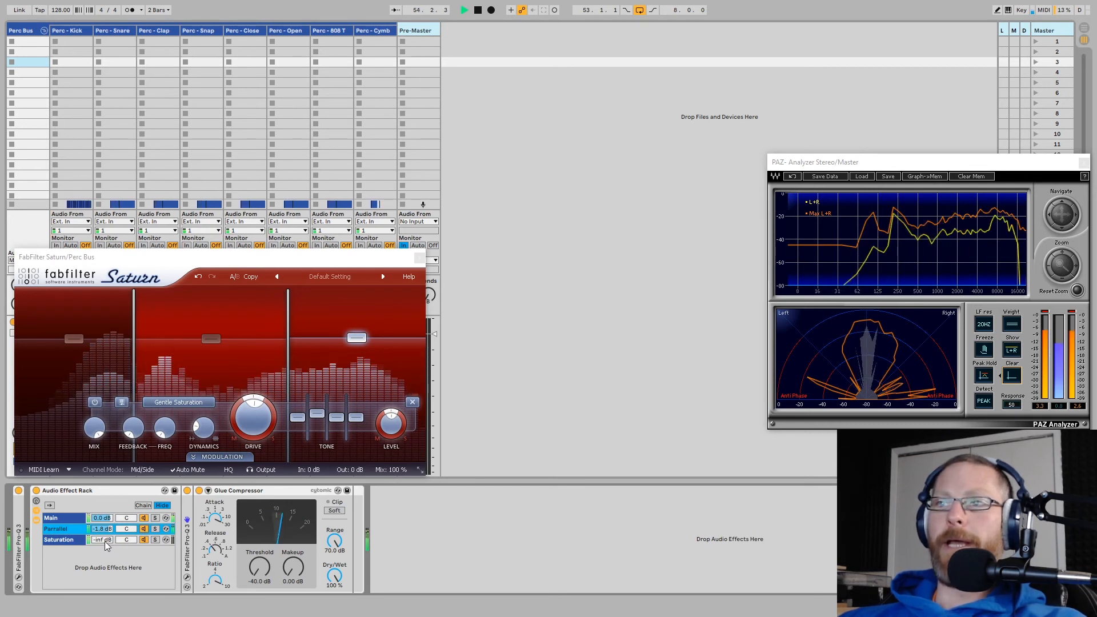
mouse_move(103, 540)
mouse_down()
mouse_move(103, 517)
mouse_move(103, 540)
mouse_up()
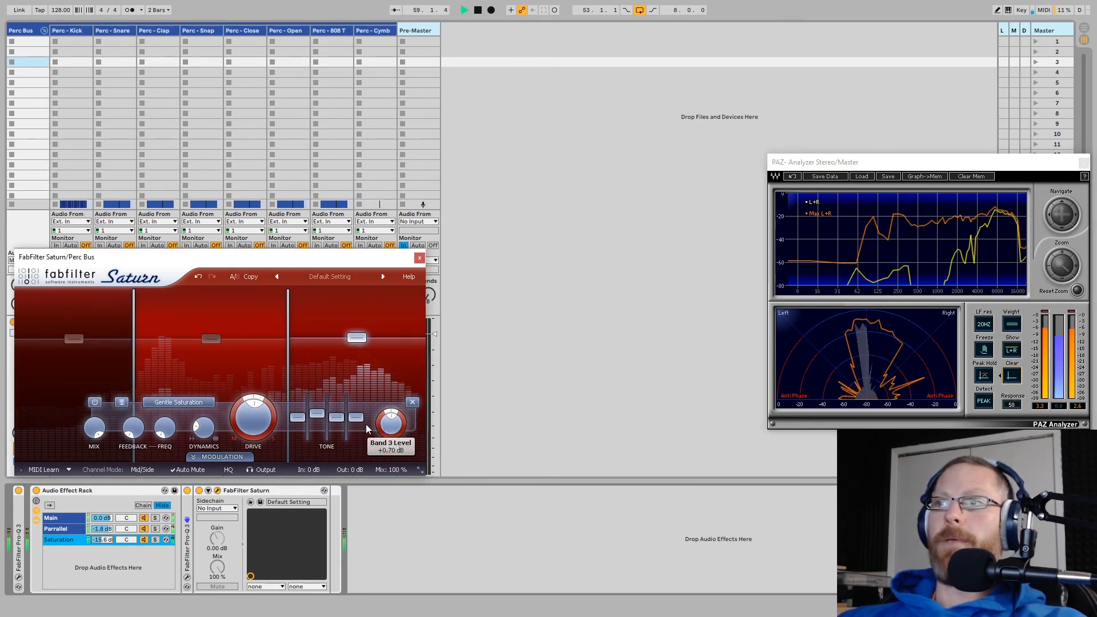
Fine-tune the high band's tone, lower the Saturation chain to -18.0 dB, and compare the sound with that chain muted.
drag(317, 414, 316, 416)
drag(102, 540, 102, 547)
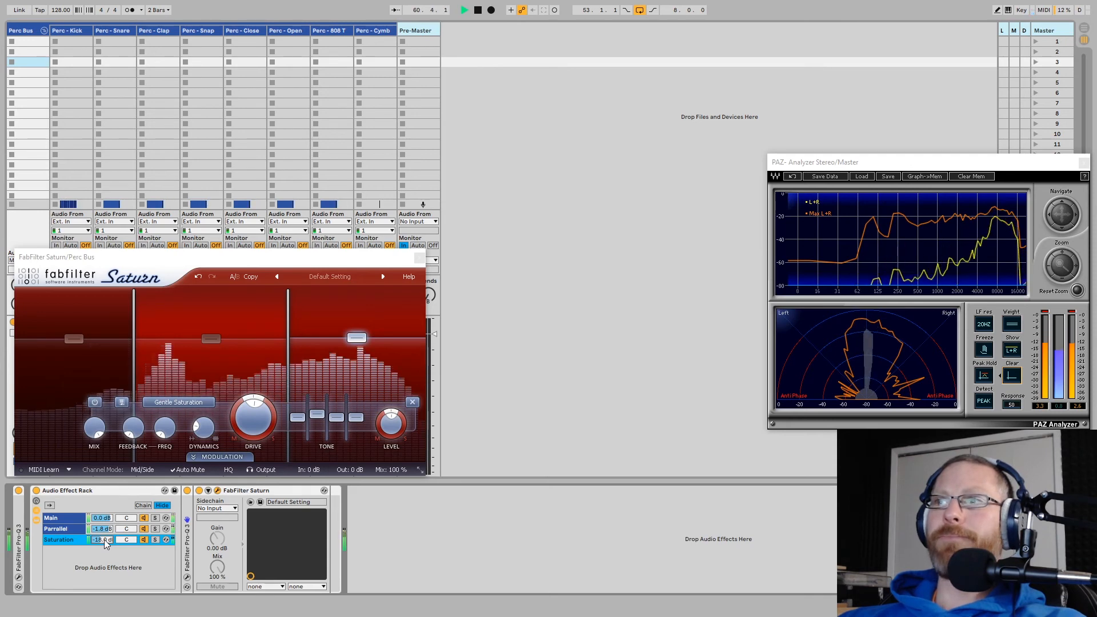
click(419, 257)
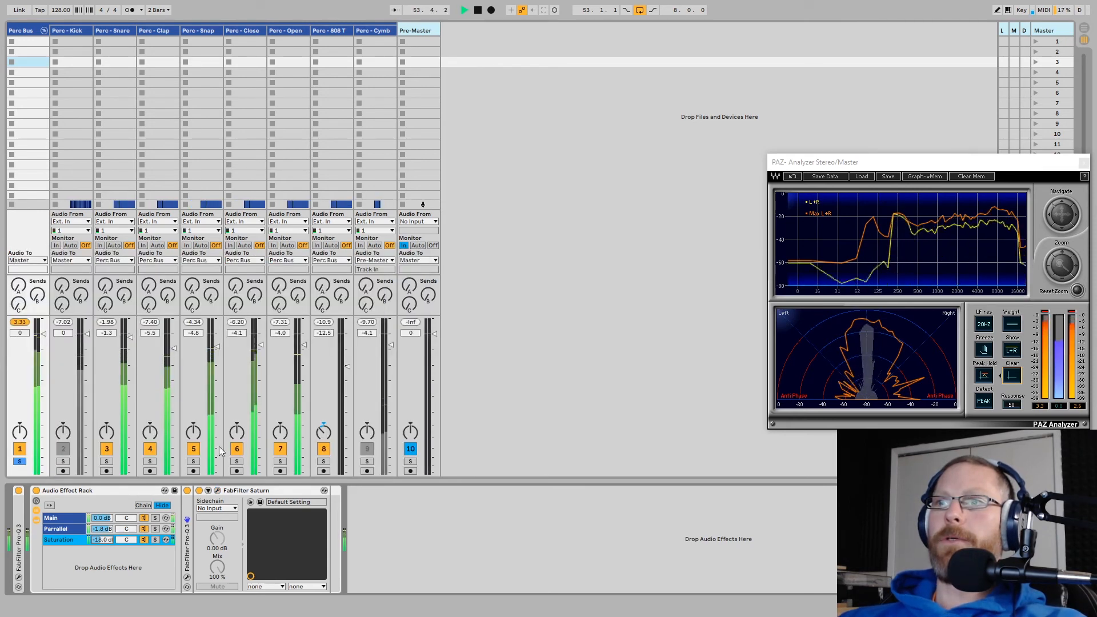
click(143, 539)
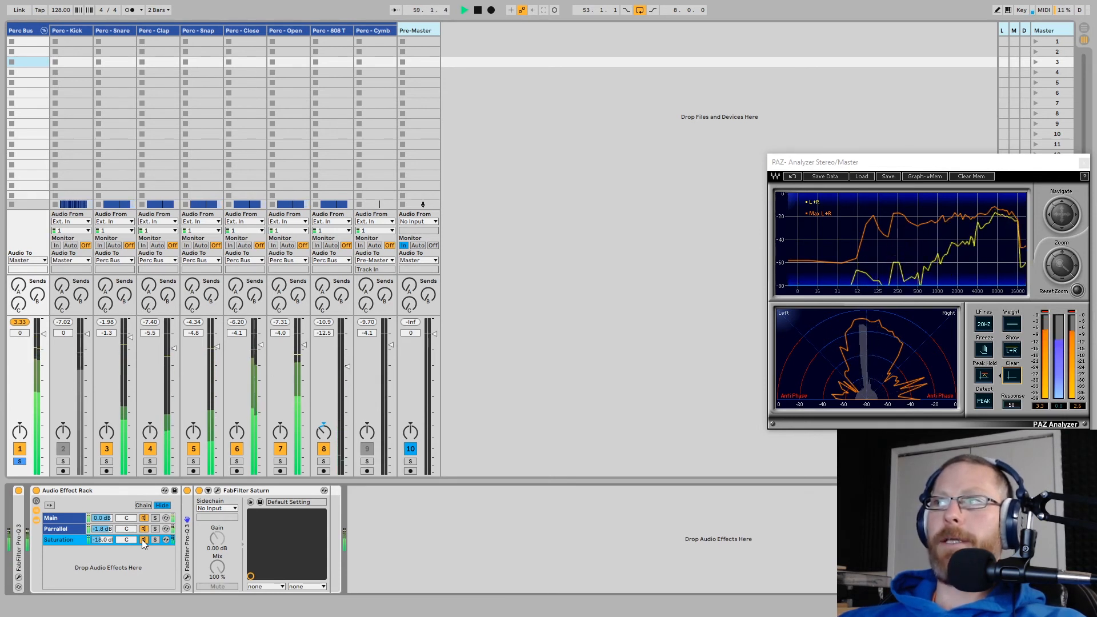
Add a Glue Compressor after the effect rack with a slower attack, -15.6 dB threshold and 75% dry/wet.
double_click(250, 493)
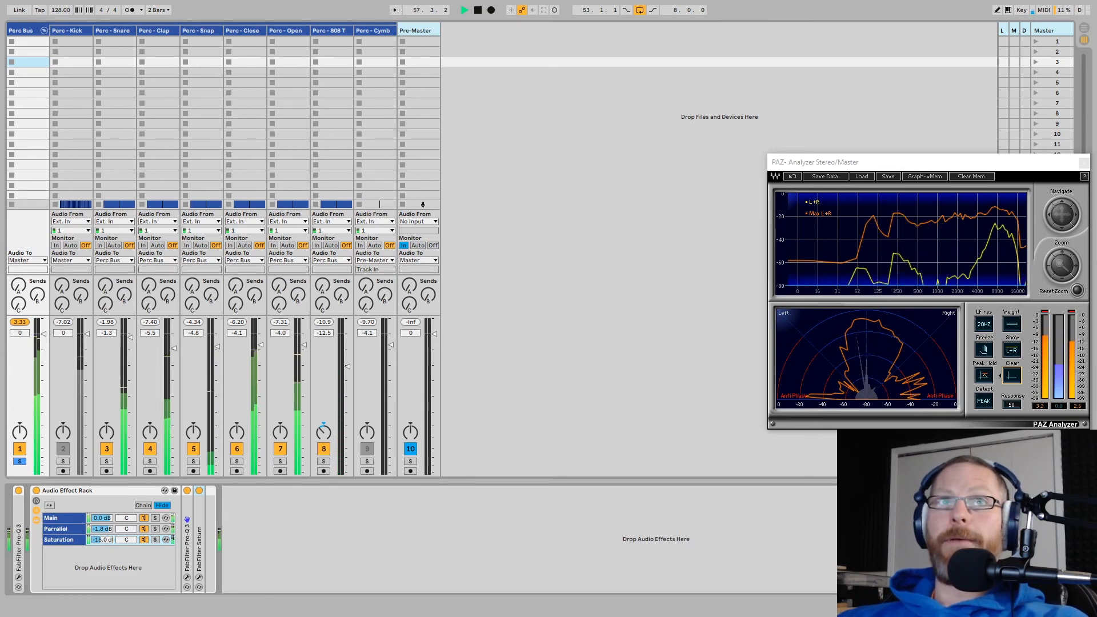
drag(403, 549, 406, 573)
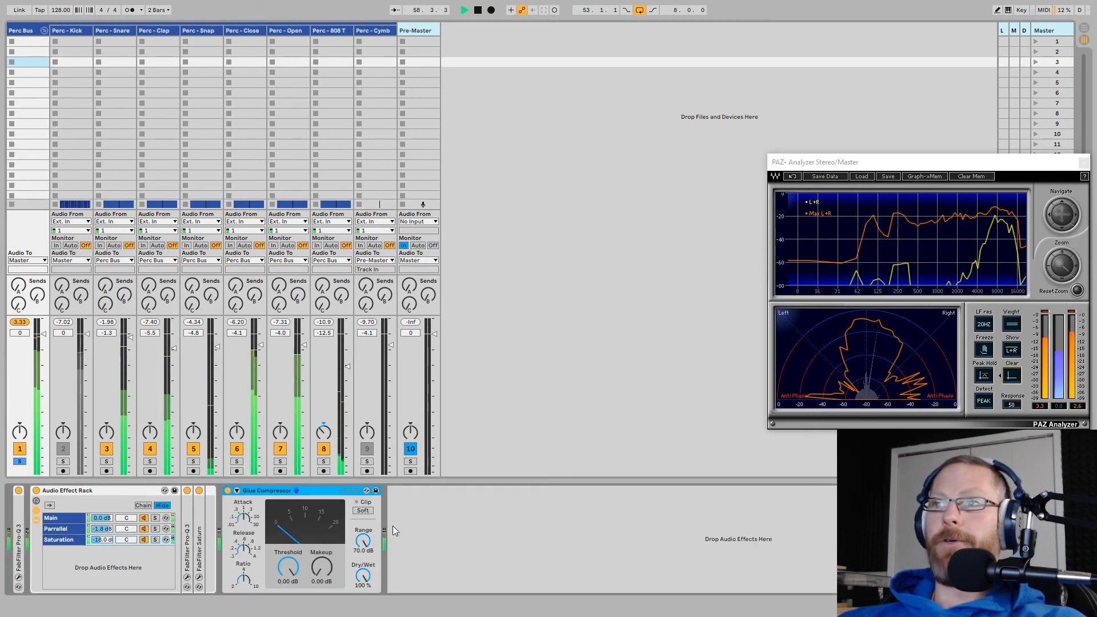
click(243, 520)
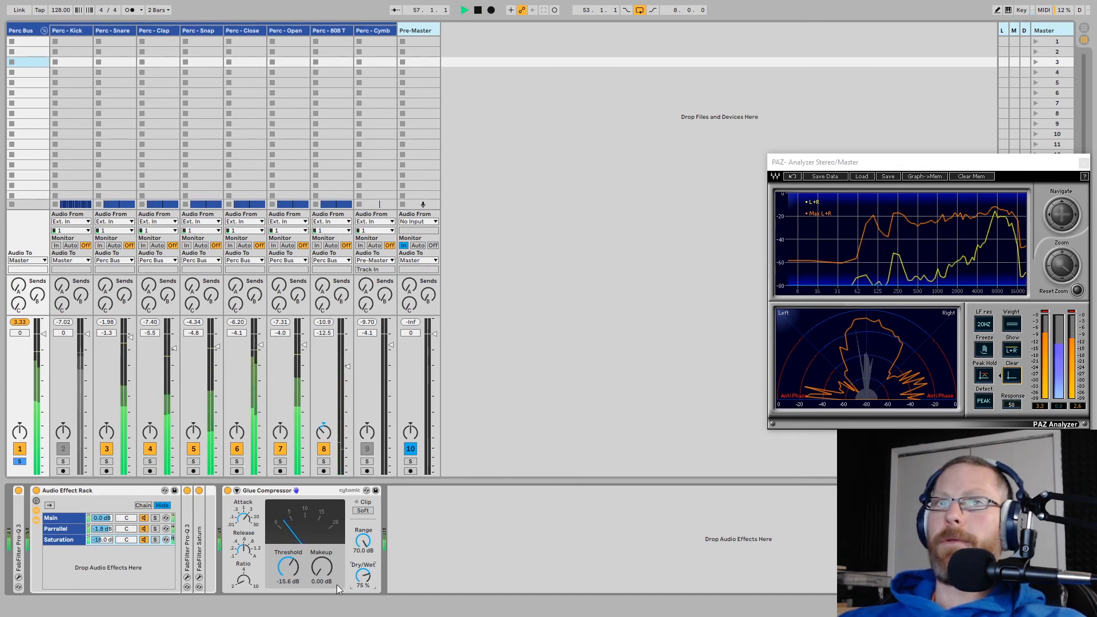
double_click(304, 491)
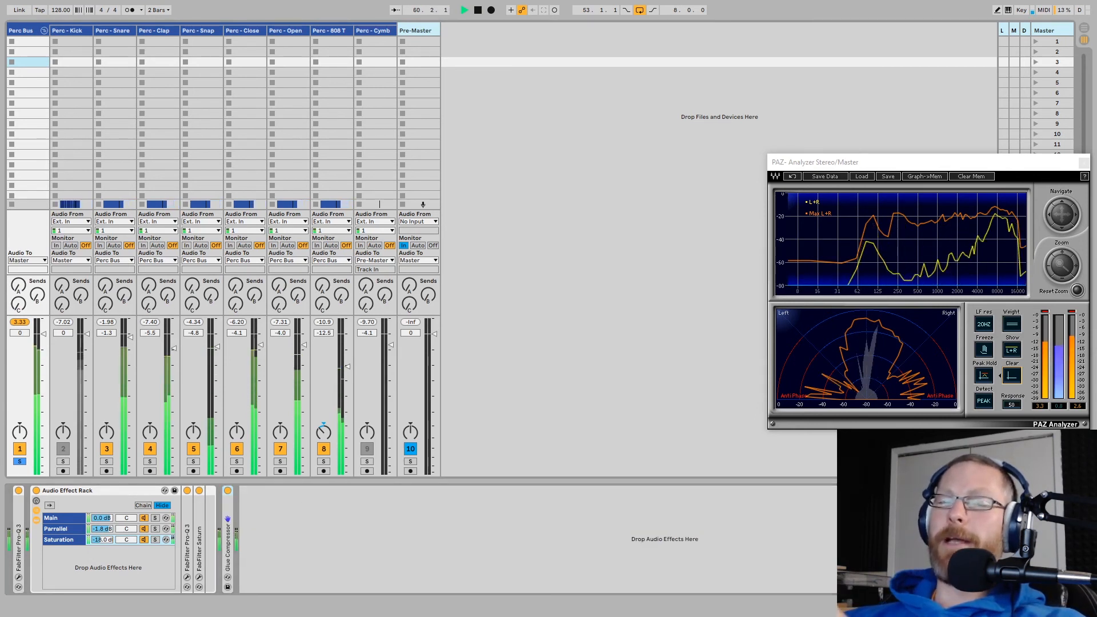
Add a FabFilter Pro-Q 3 after the Glue Compressor and set its low cut to 70 Hz.
drag(1, 457, 338, 550)
drag(744, 178, 254, 149)
click(148, 270)
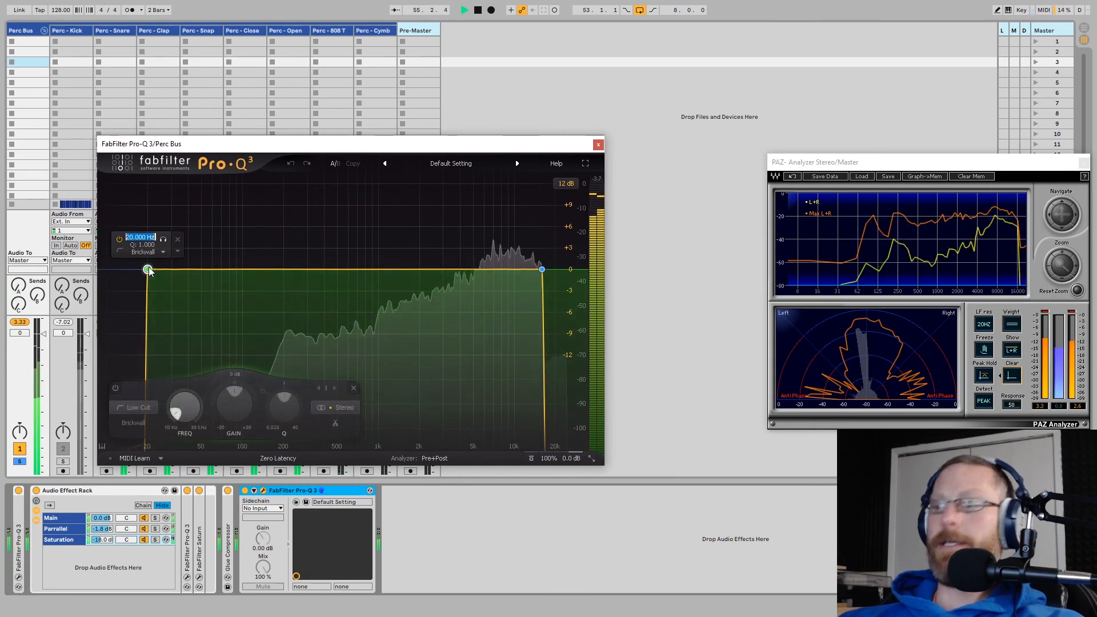
text(70)
key(Return)
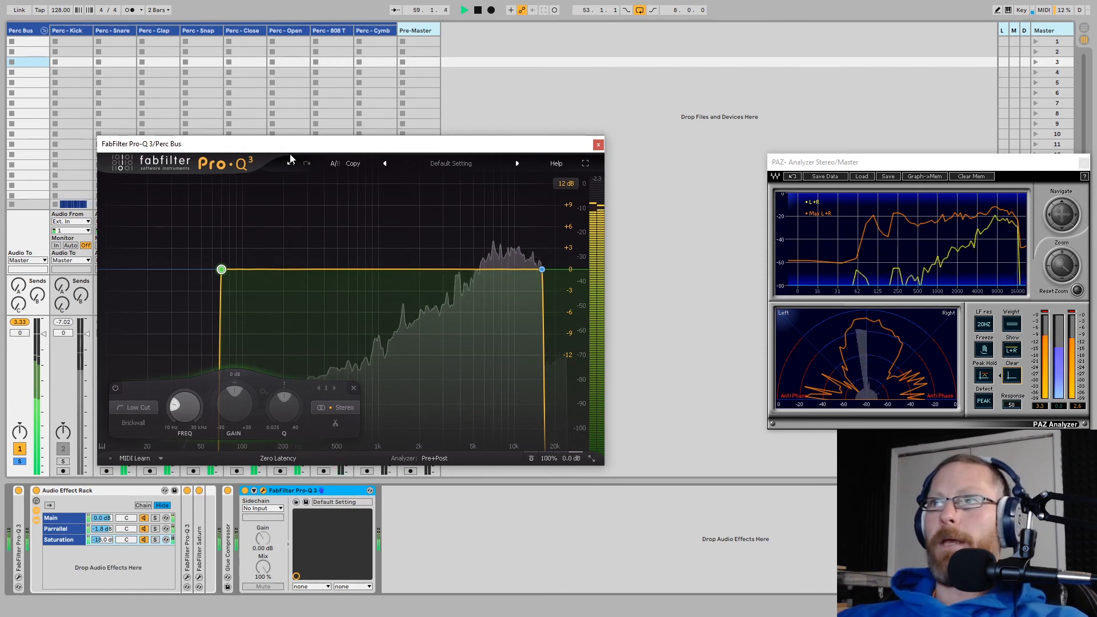
Add a Mid-only bell band in Pro-Q 3 boosting about 3.1 dB at about 197 Hz.
drag(289, 147, 245, 151)
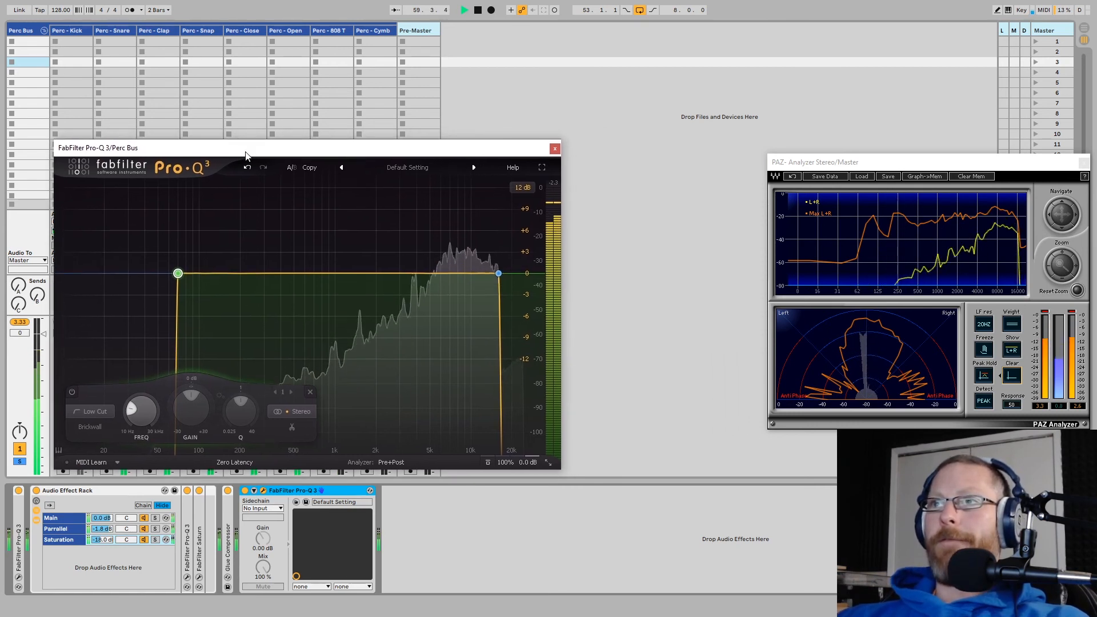
click(248, 273)
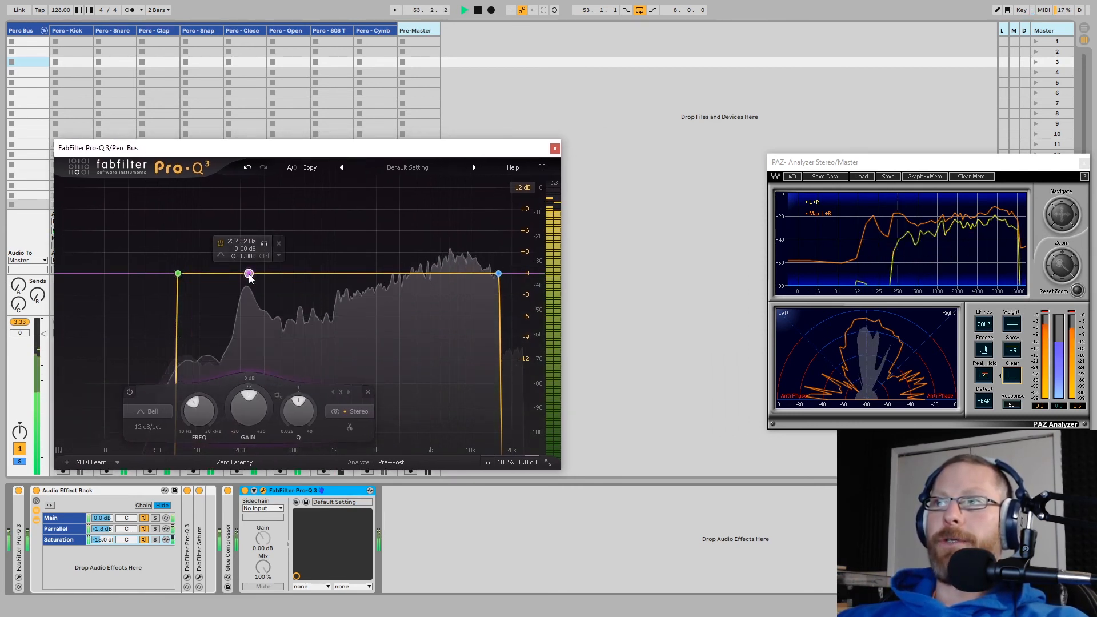
right_click(248, 274)
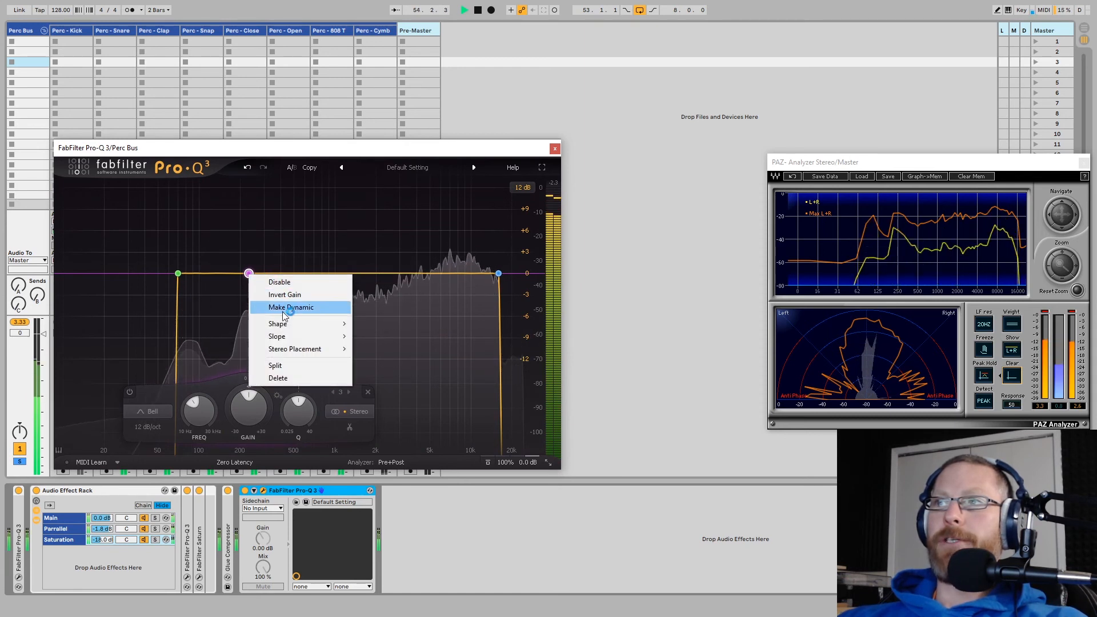
mouse_move(289, 349)
click(381, 385)
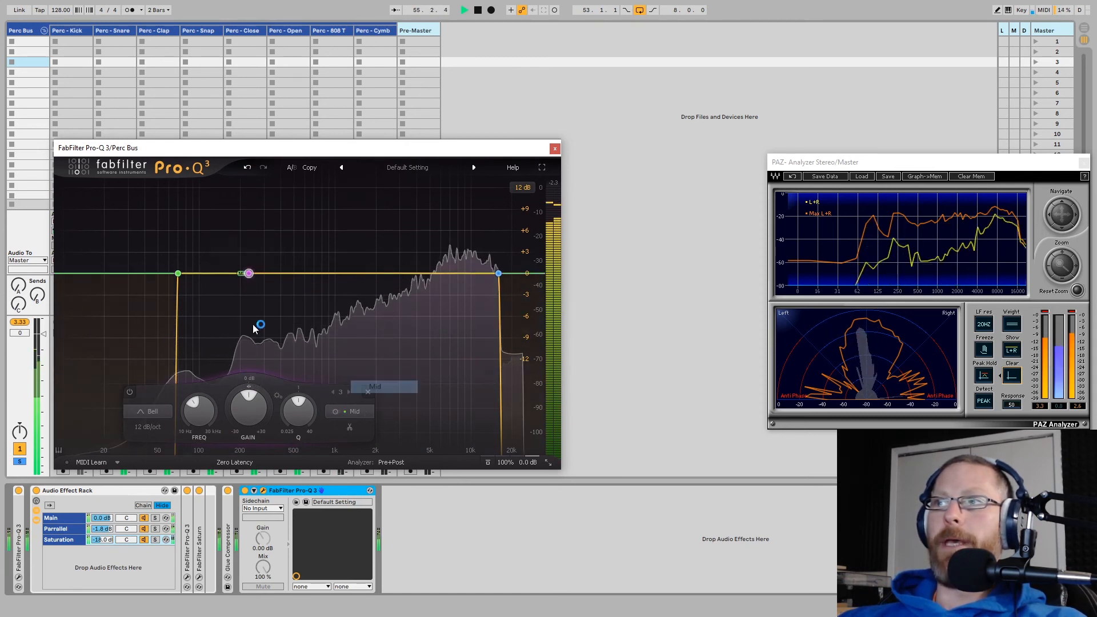
drag(249, 275, 241, 255)
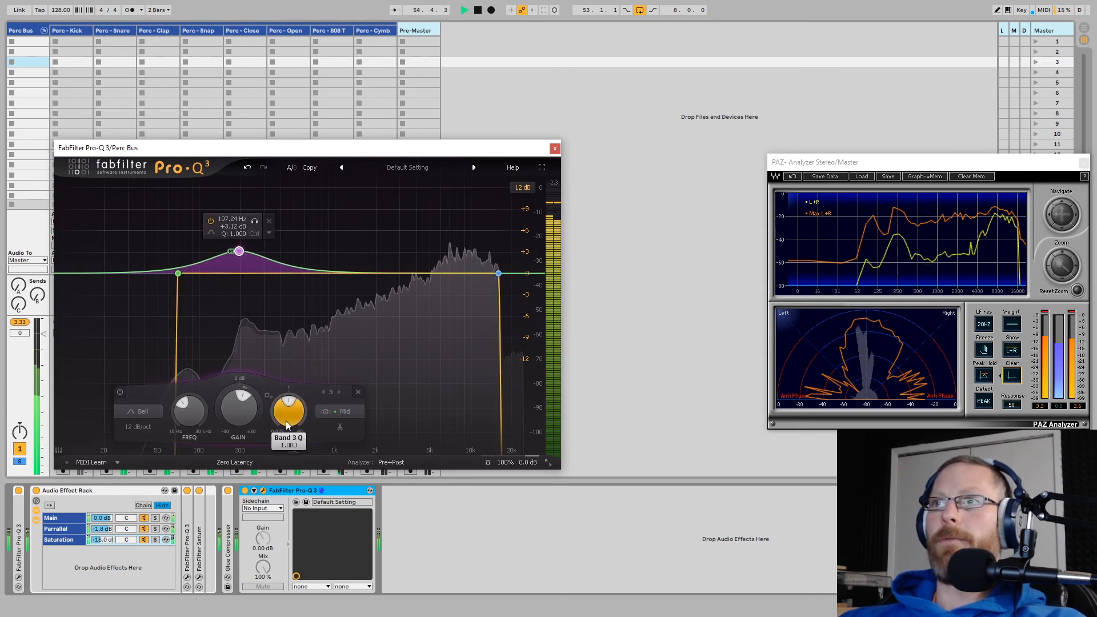
Add a Side-only high shelf boosting about 4.2 dB at about 3742 Hz and check its stereo effect with the analyzer's peaks cleared.
mouse_move(472, 266)
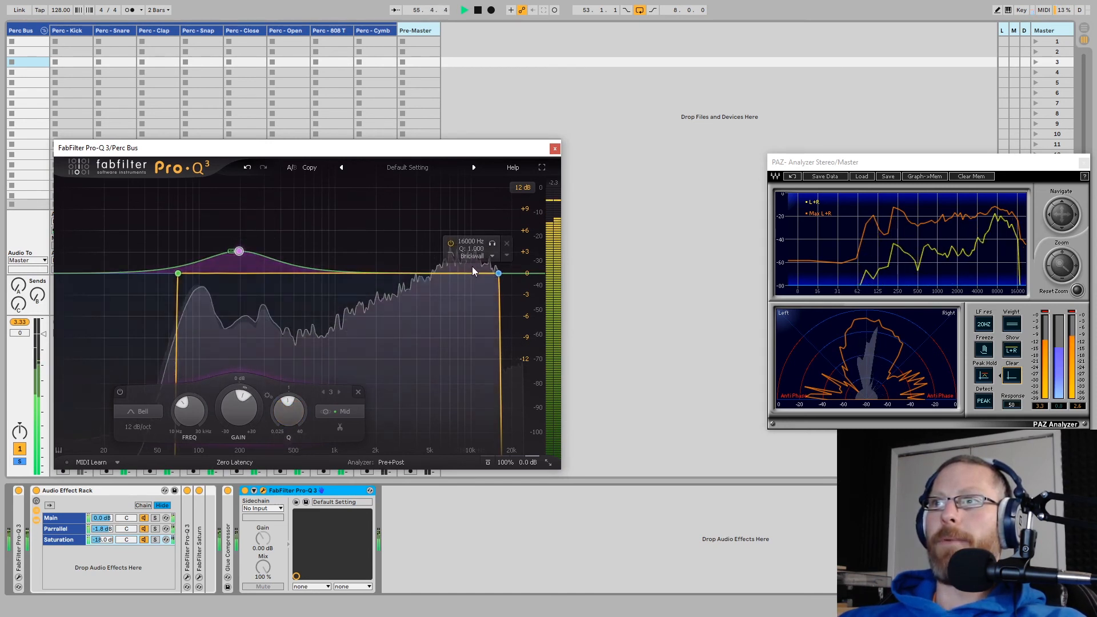
drag(479, 275, 451, 238)
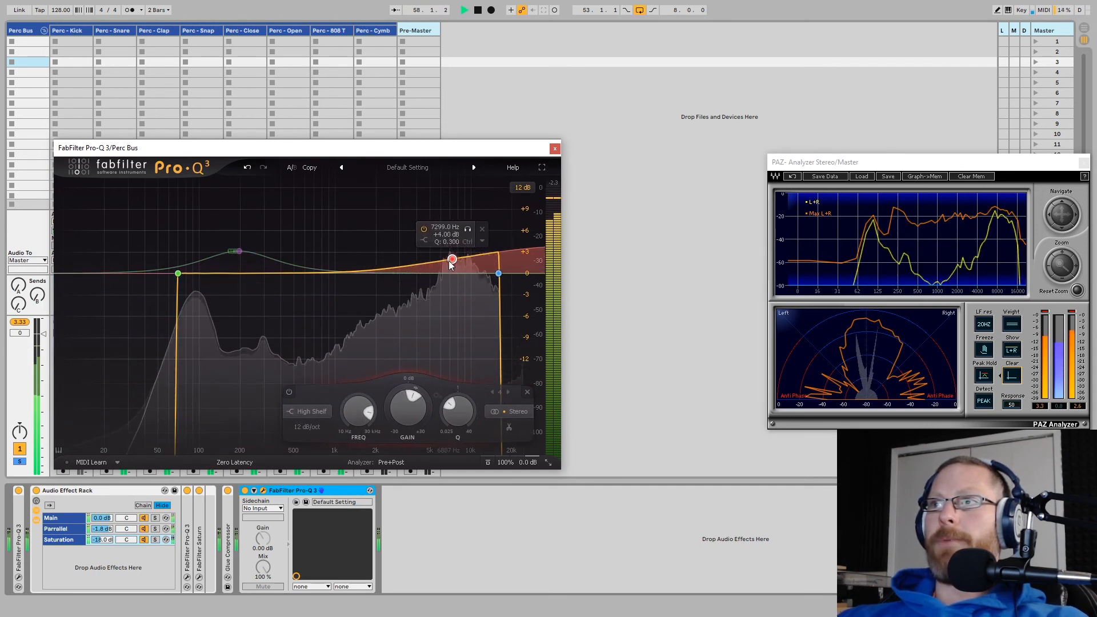
right_click(449, 261)
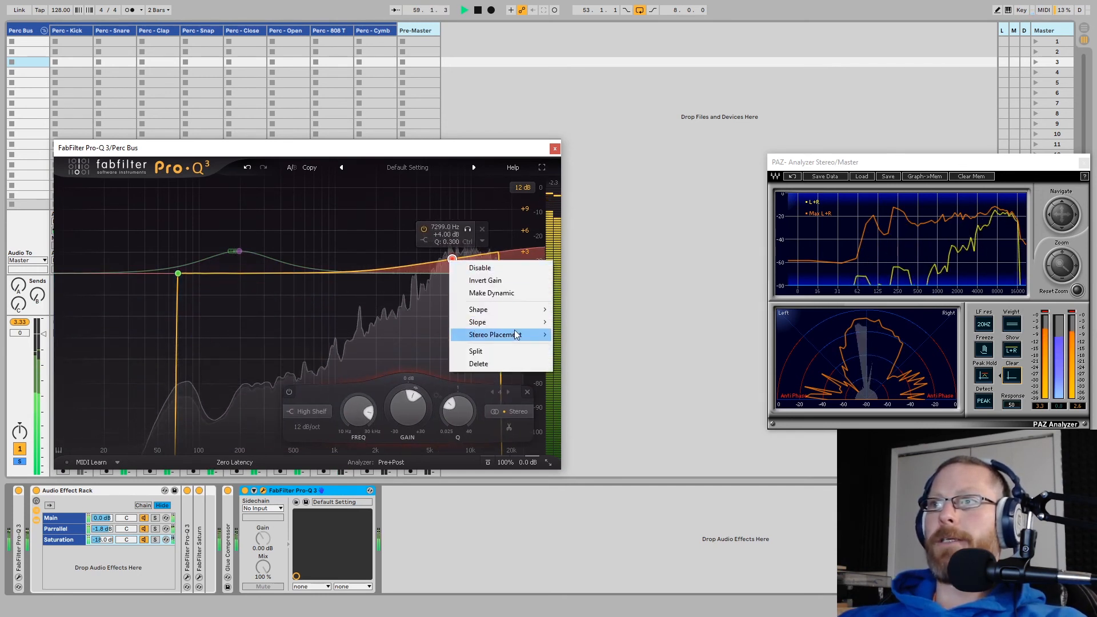
mouse_move(514, 334)
click(571, 385)
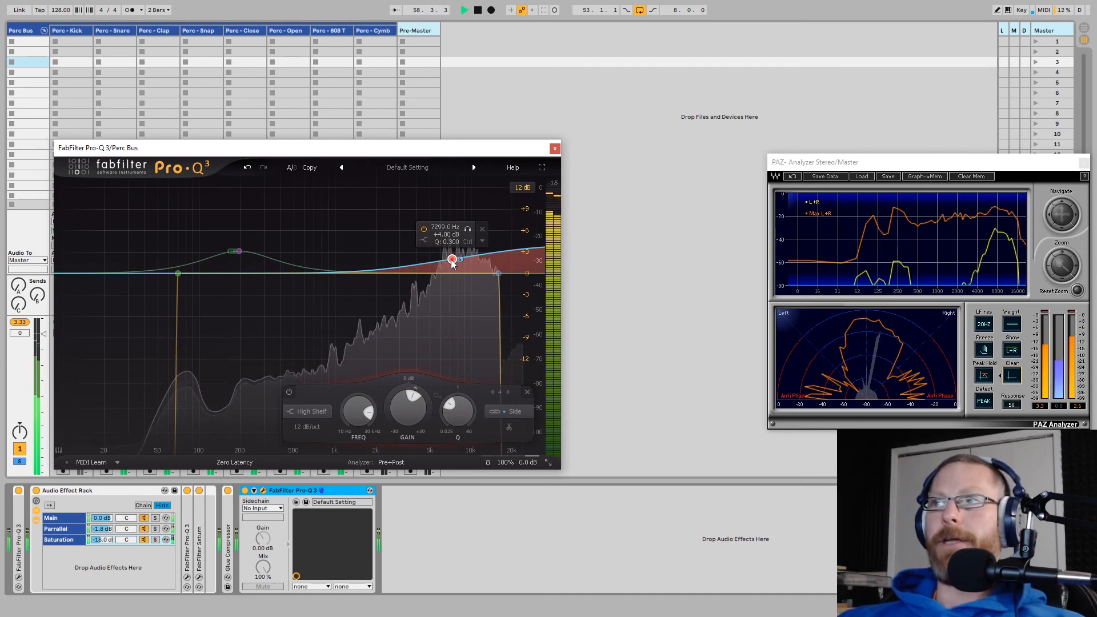
drag(451, 260, 413, 267)
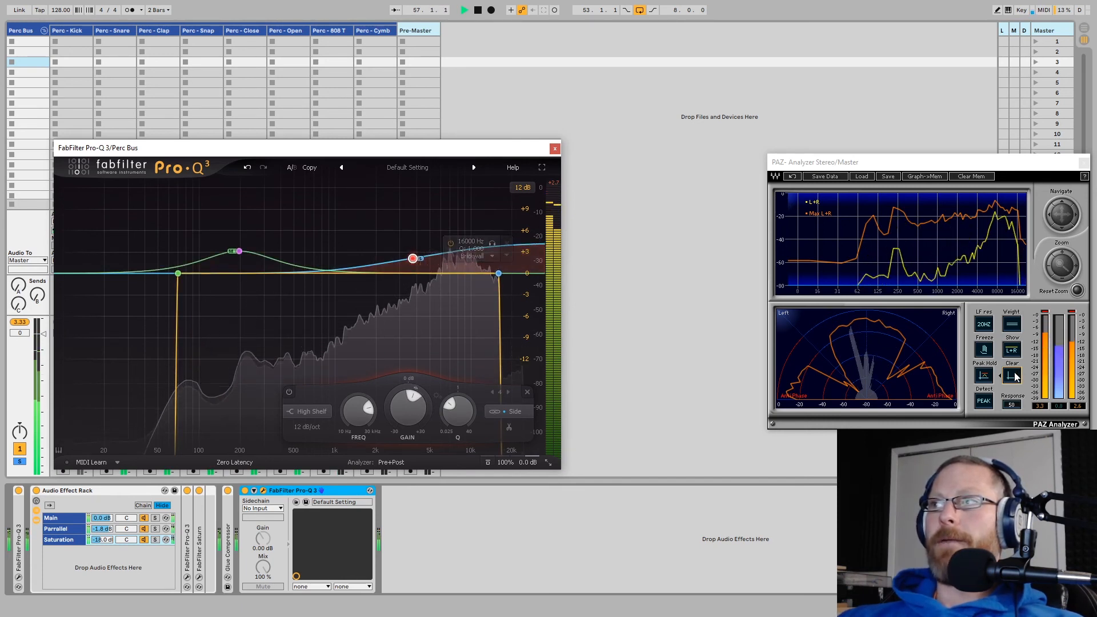
click(990, 300)
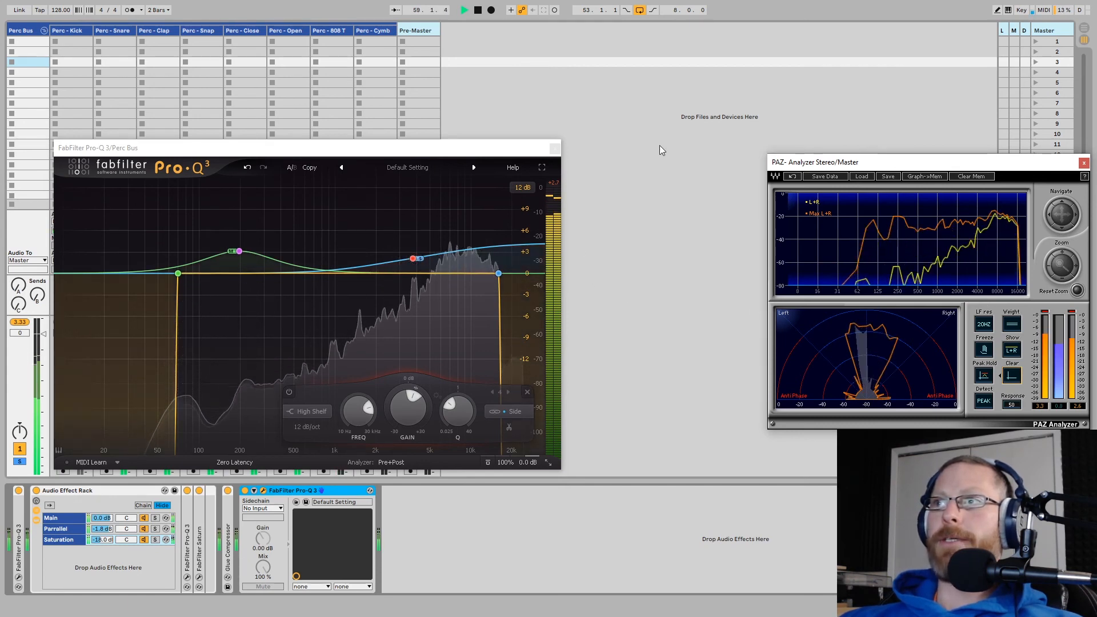
click(553, 203)
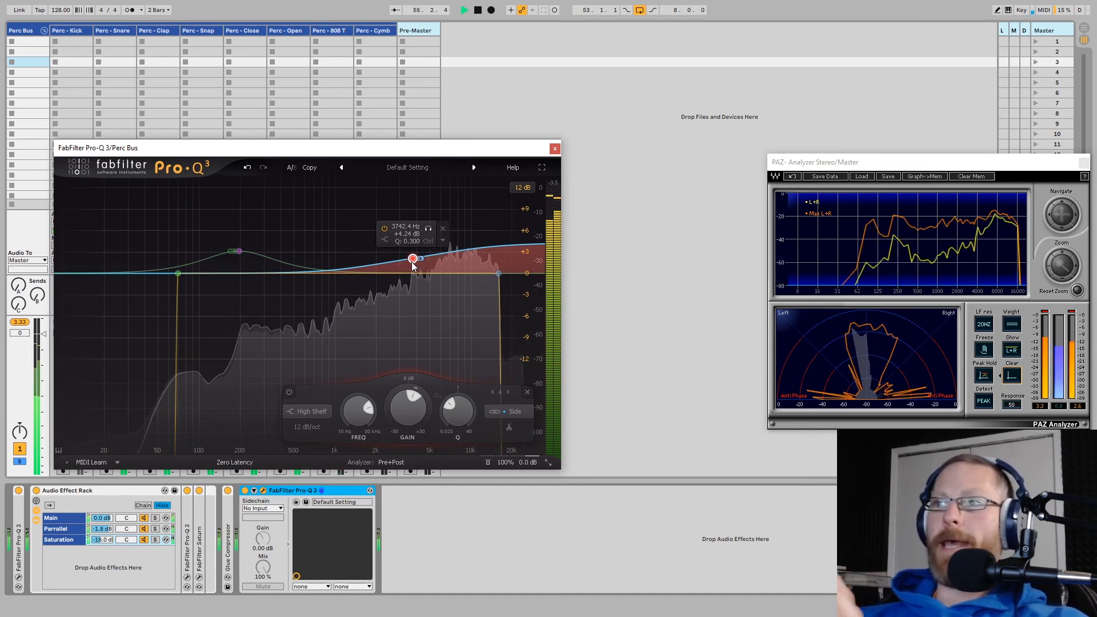
double_click(334, 493)
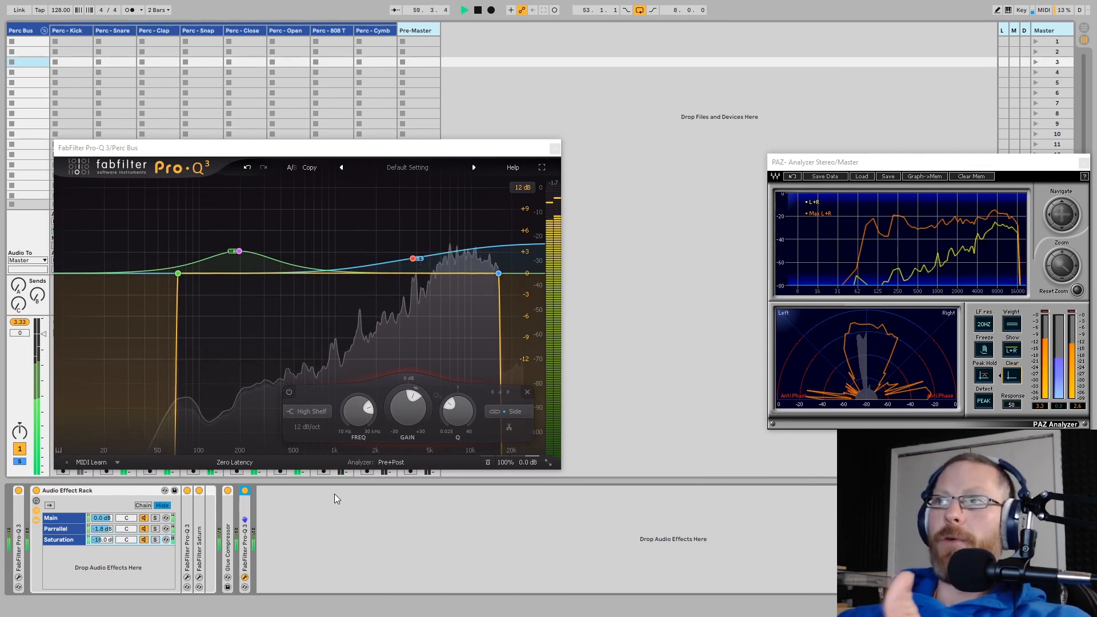
mouse_move(331, 275)
mouse_down()
mouse_move(332, 311)
mouse_move(333, 284)
mouse_up()
right_click(332, 284)
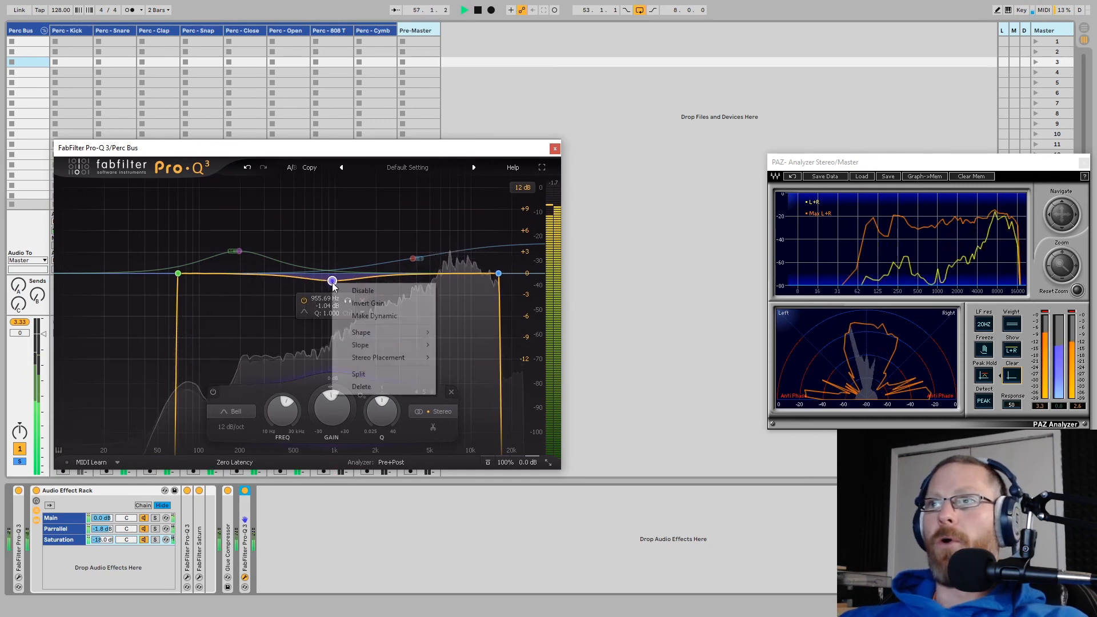
click(361, 387)
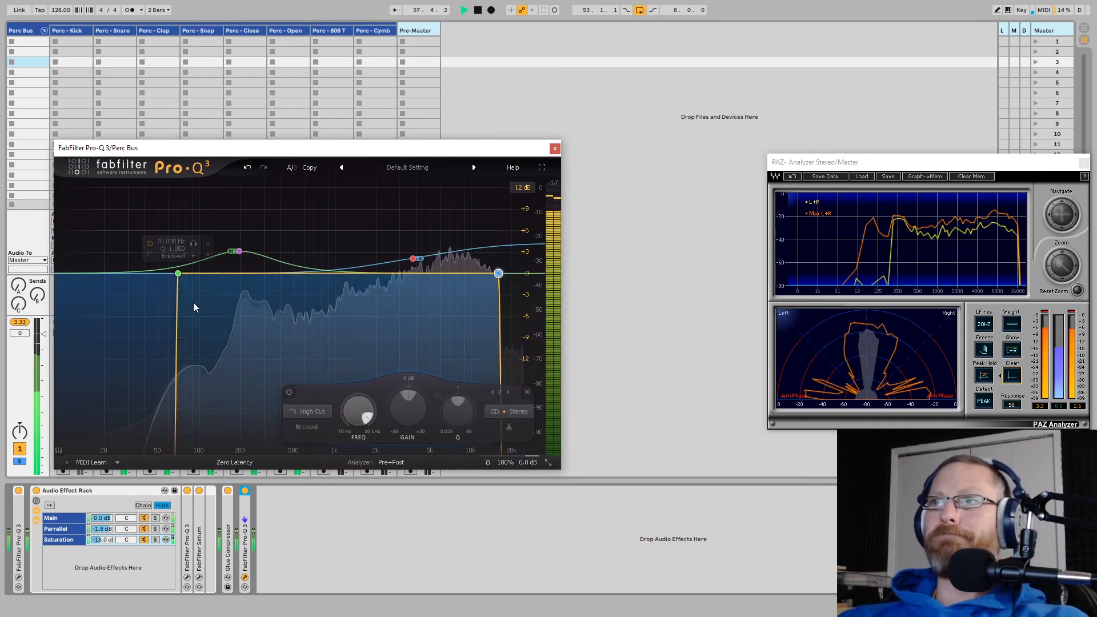
Change the 70 Hz low cut's slope to 96 dB/oct and lower its Q for a gentler curve.
click(178, 274)
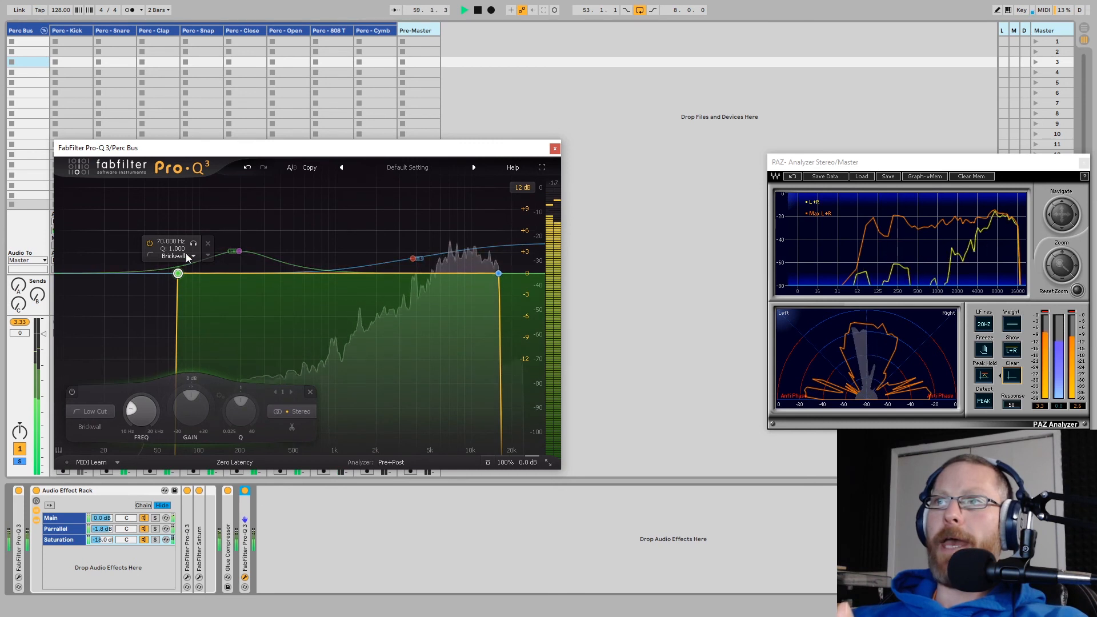
click(187, 257)
click(188, 367)
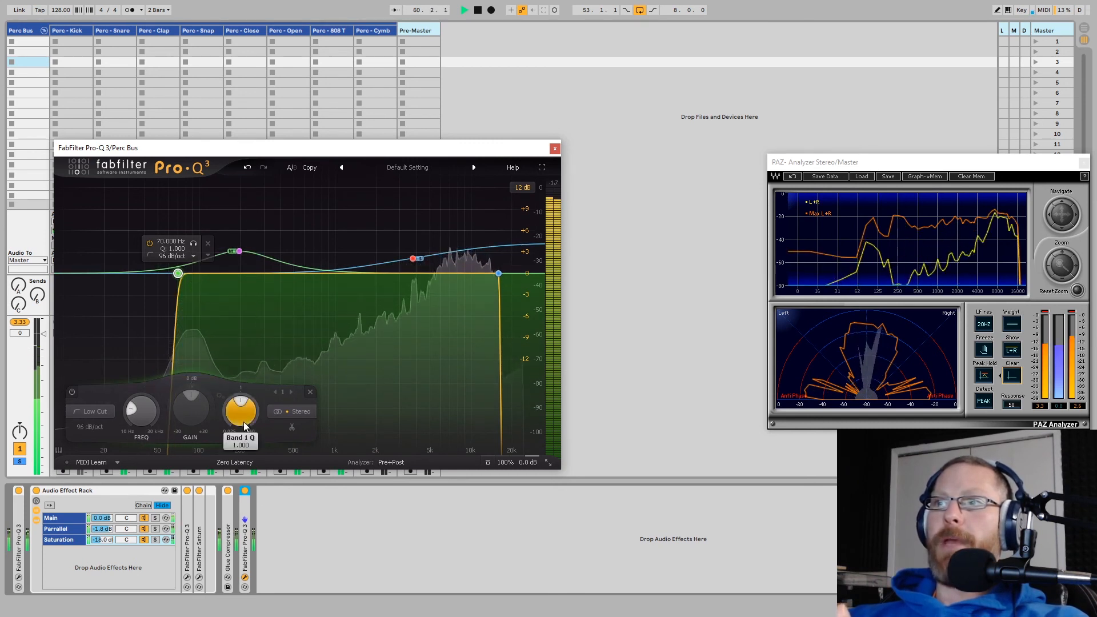
mouse_move(244, 425)
mouse_down()
mouse_move(239, 454)
mouse_move(236, 435)
mouse_up()
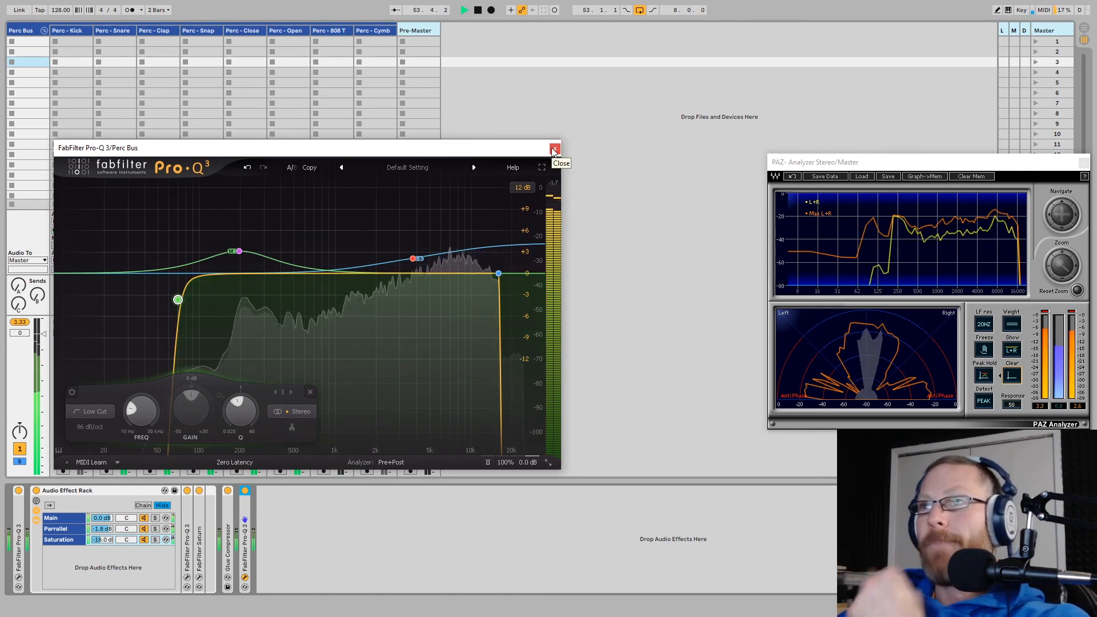
Close the Perc Bus EQ and review the Pro-R settings on the medium reverb return.
click(554, 150)
click(1015, 31)
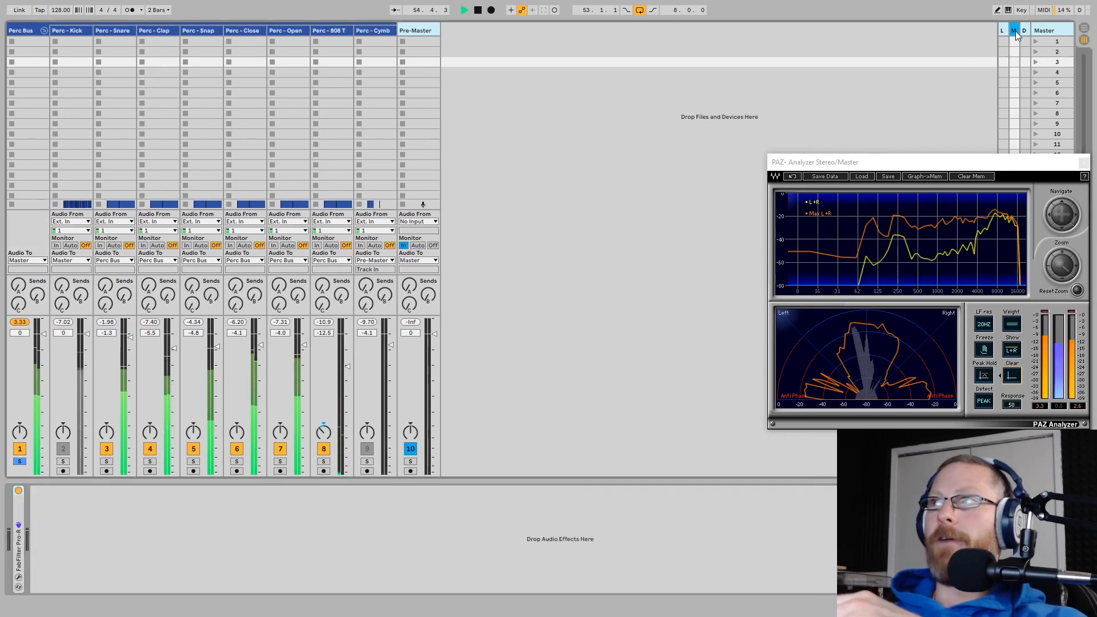
click(19, 580)
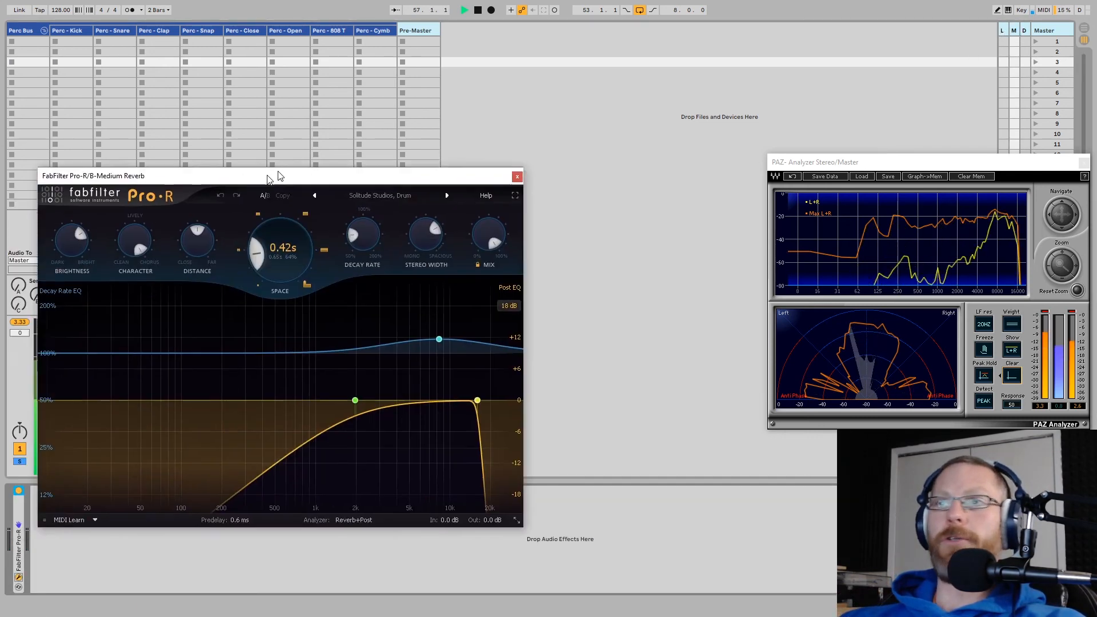
drag(269, 175, 246, 121)
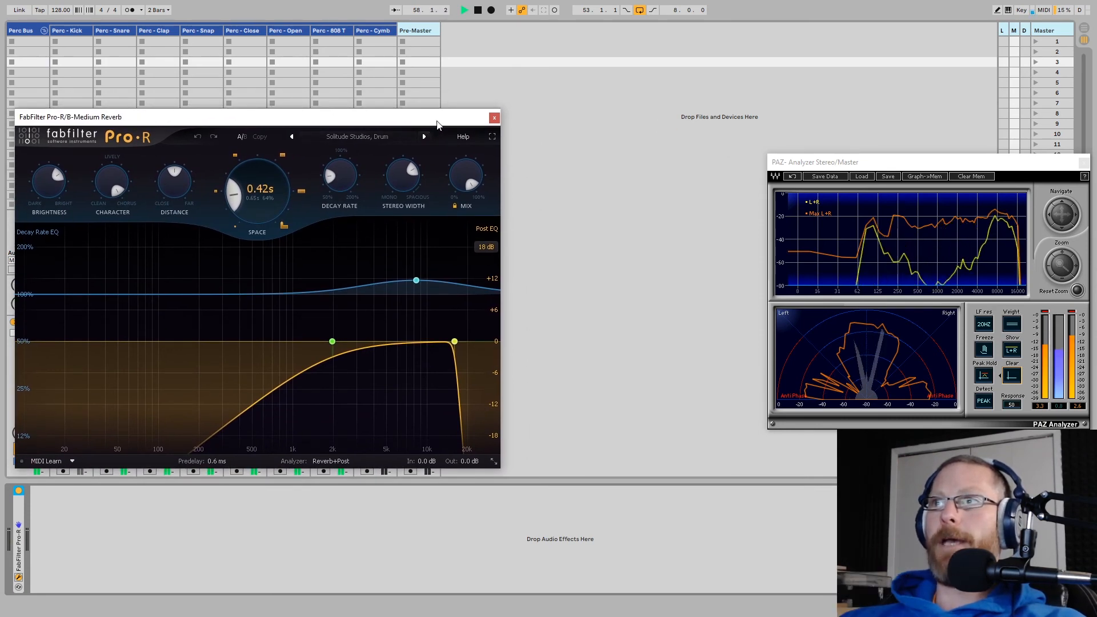
click(494, 117)
Raise the output level of the Perc Bus's final Pro-Q 3 to +2.0 dB.
click(30, 38)
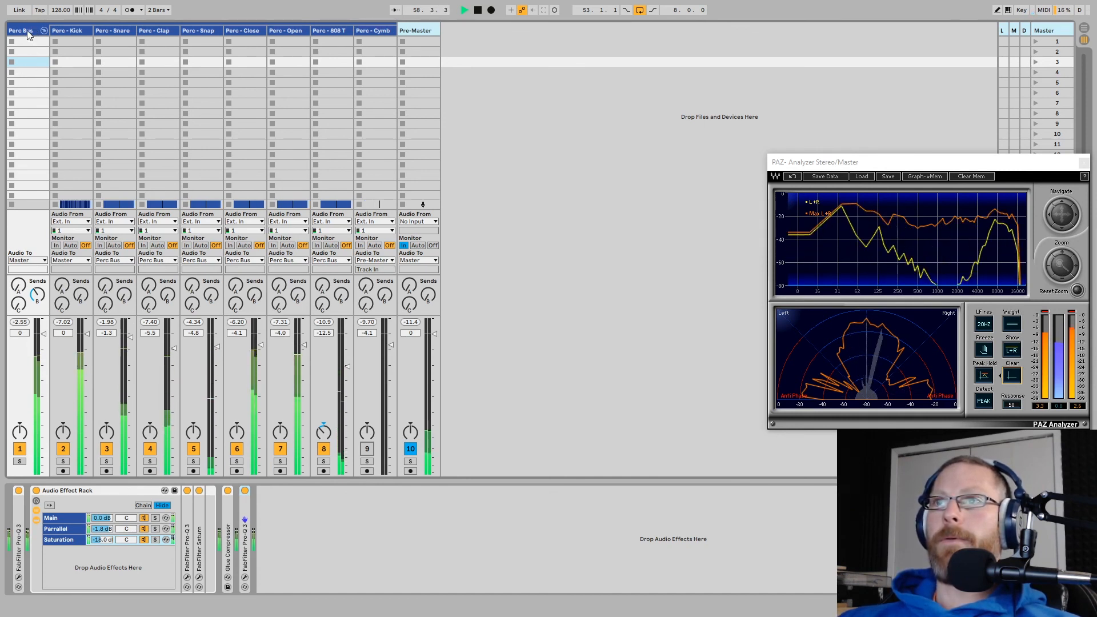
click(245, 578)
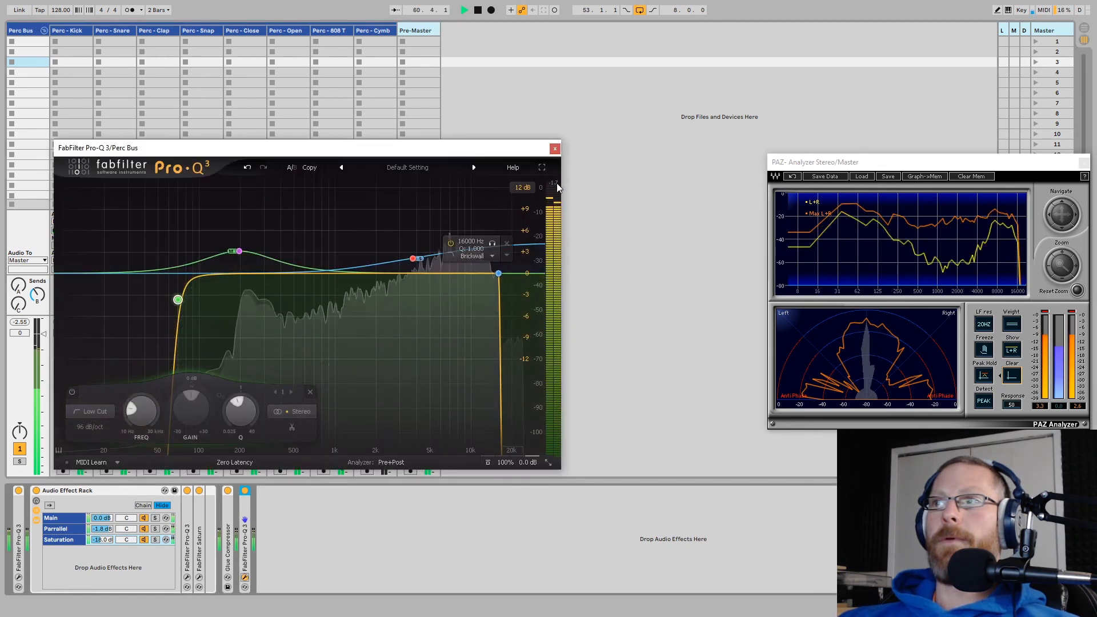
mouse_move(533, 460)
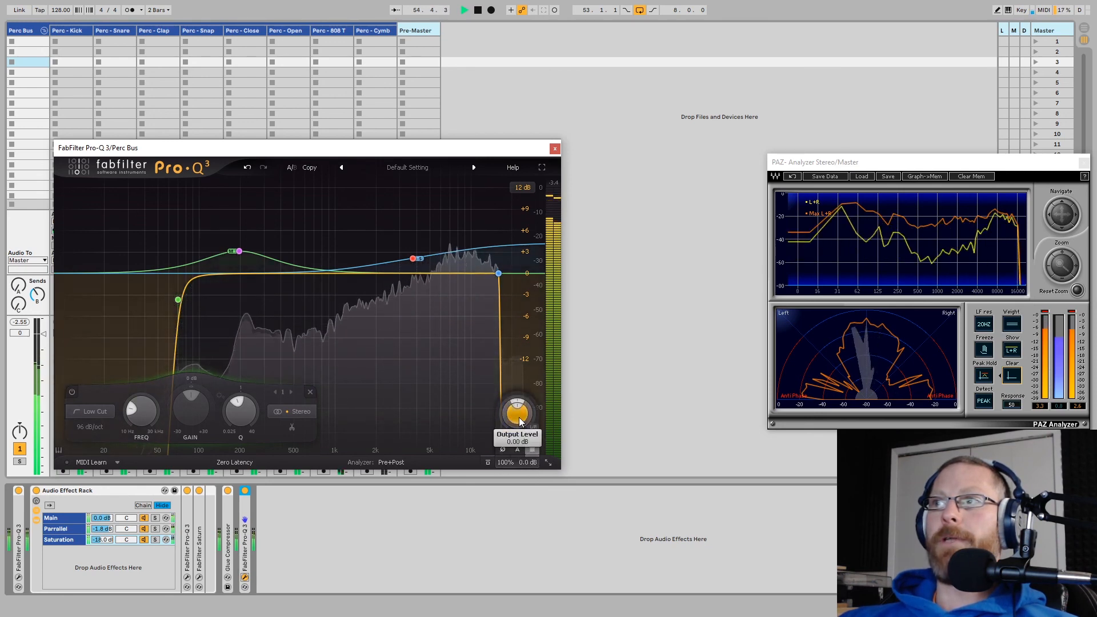
scroll(519, 420, up, 4)
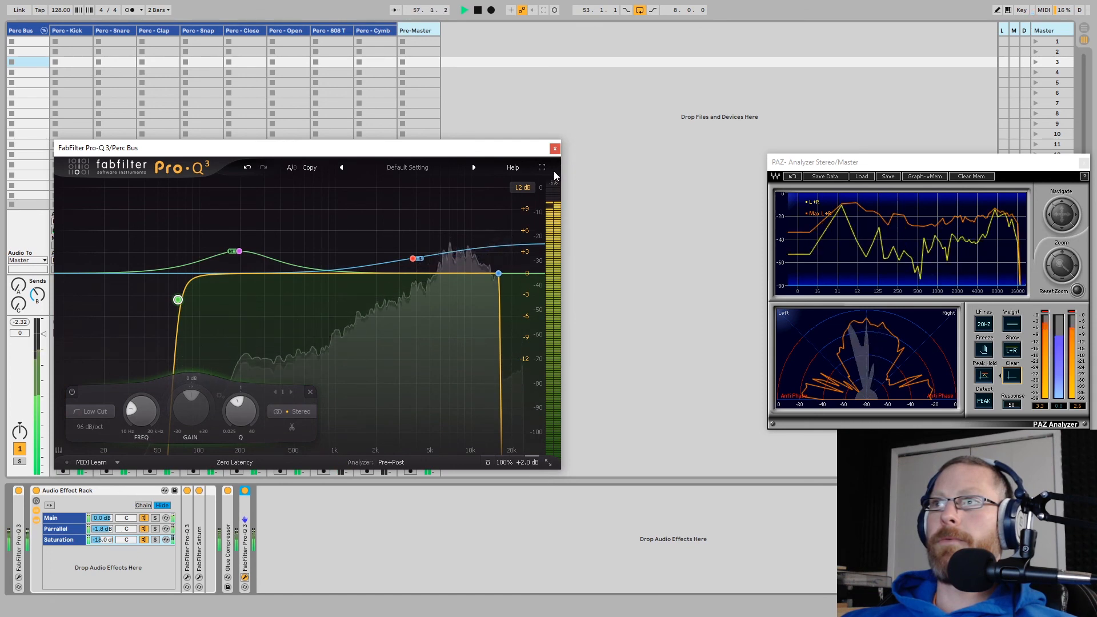
click(555, 149)
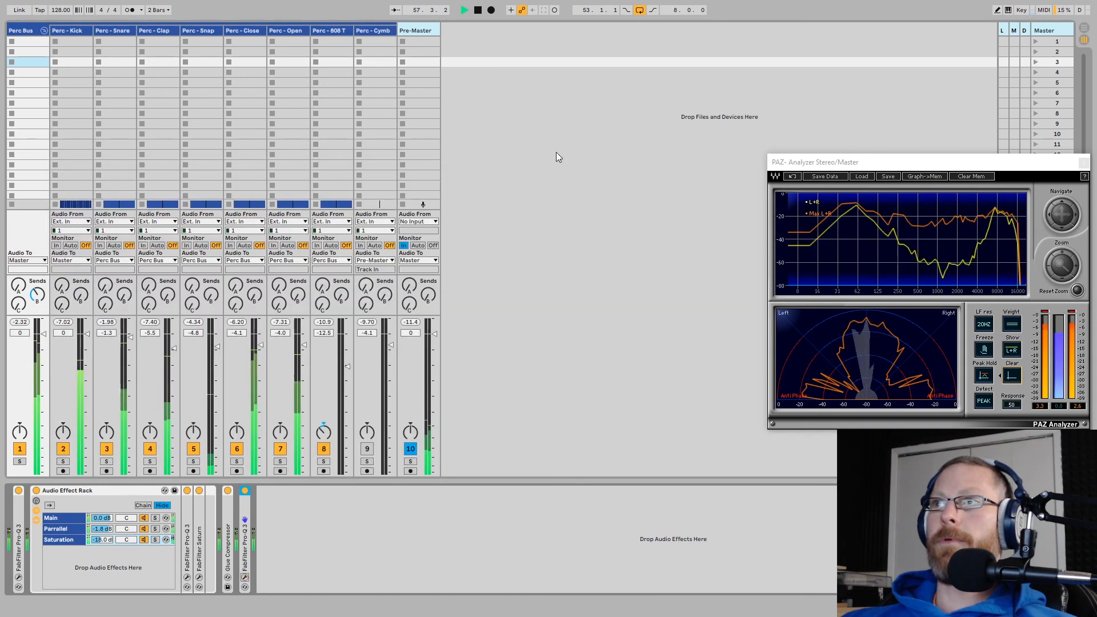
Set the Perc Bus volume to -0.7 dB and the reactivated Cymb track to -4.7 dB while auditioning the loop.
click(43, 334)
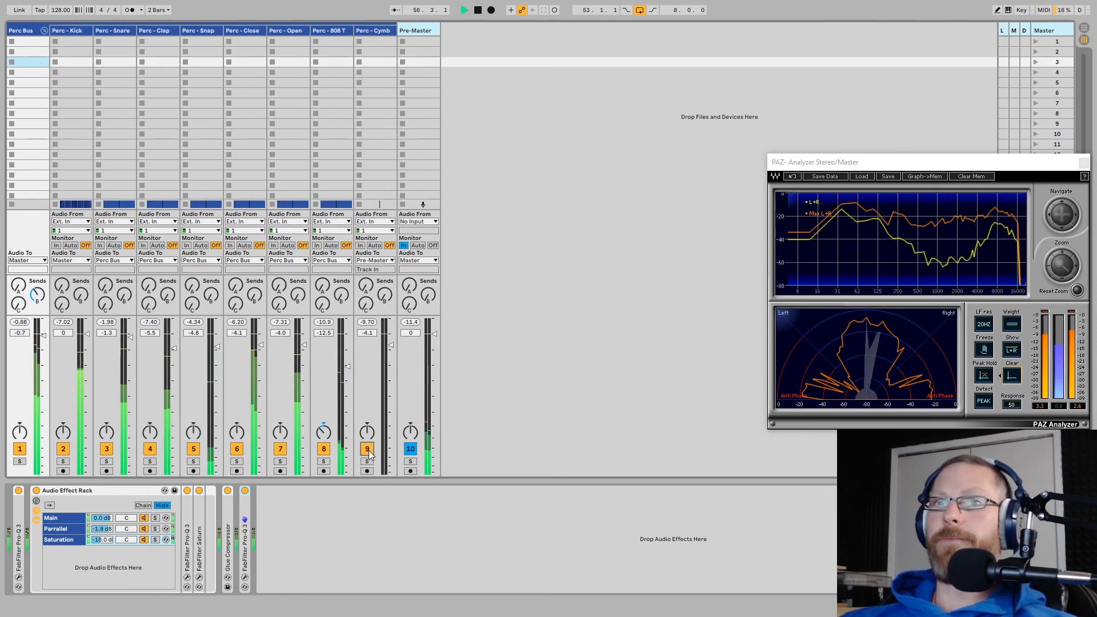
key(space)
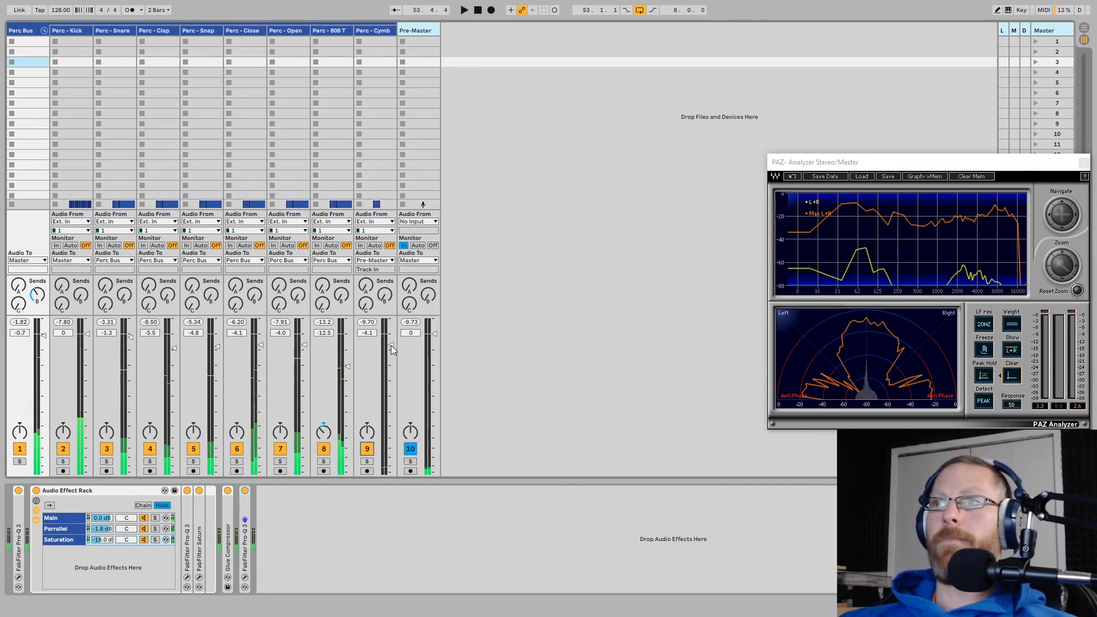
key(space)
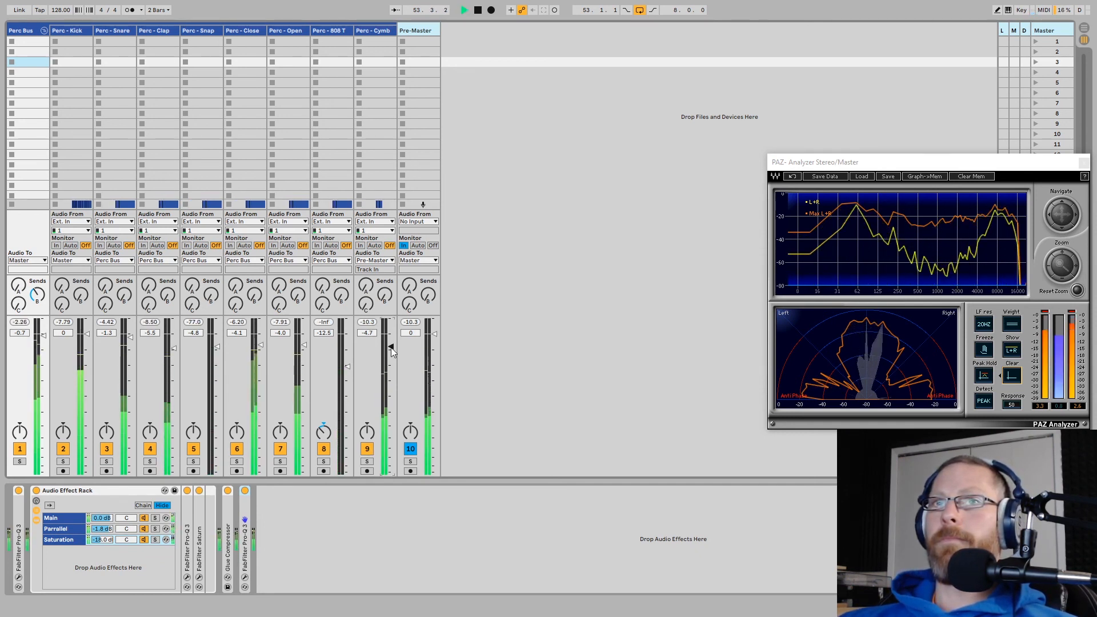
key(space)
key(space)
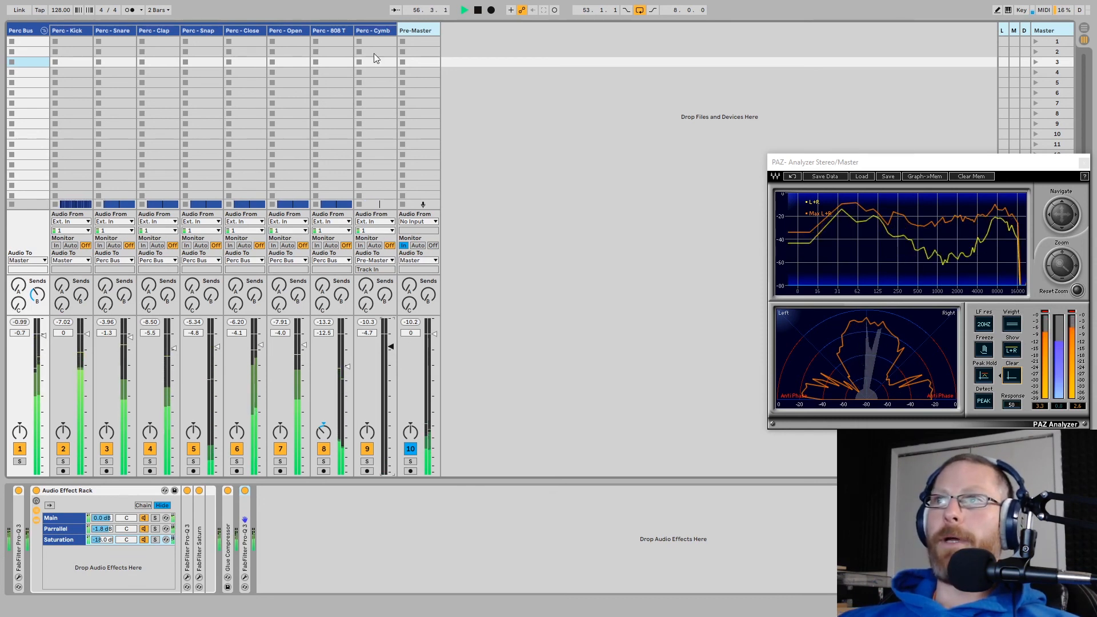
Solo the Cymb track and raise its send A while starting and stopping playback to judge the reverb.
click(377, 32)
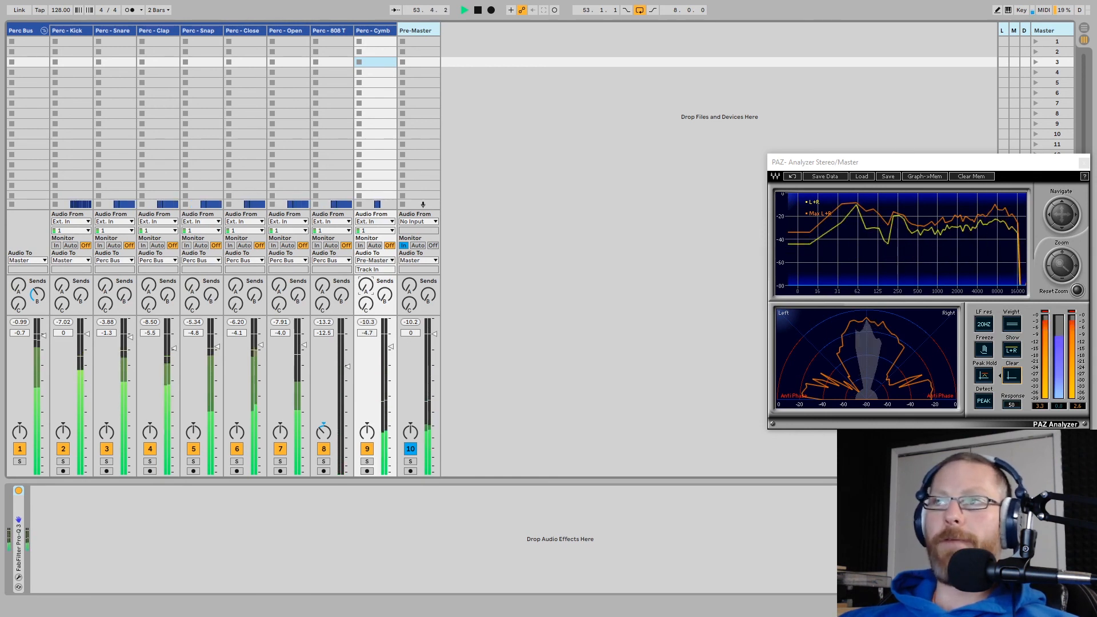
click(367, 461)
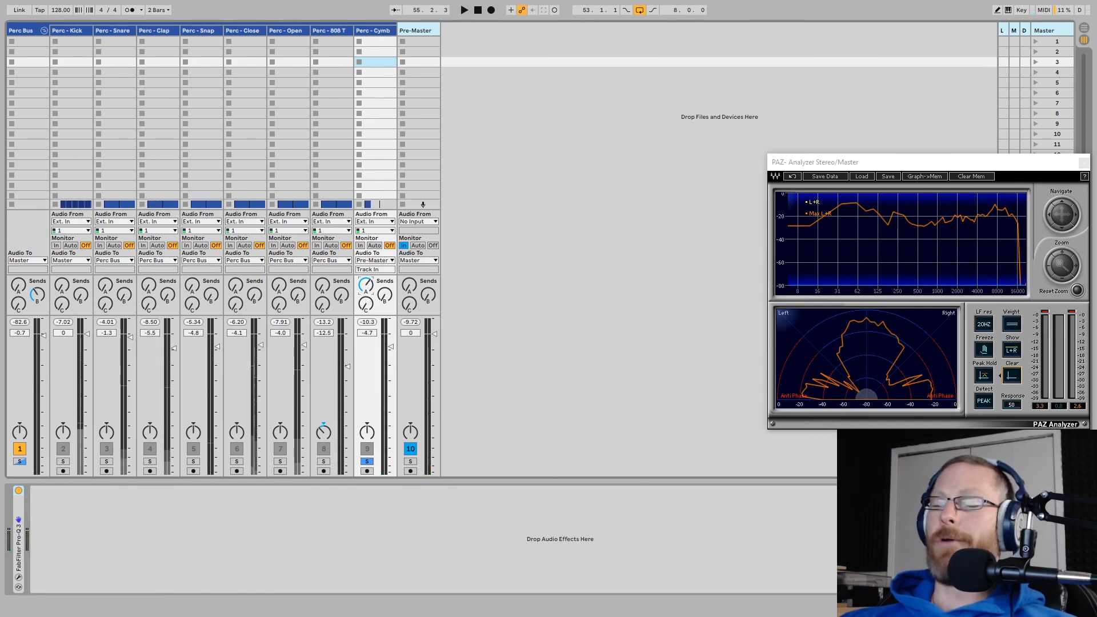
key(space)
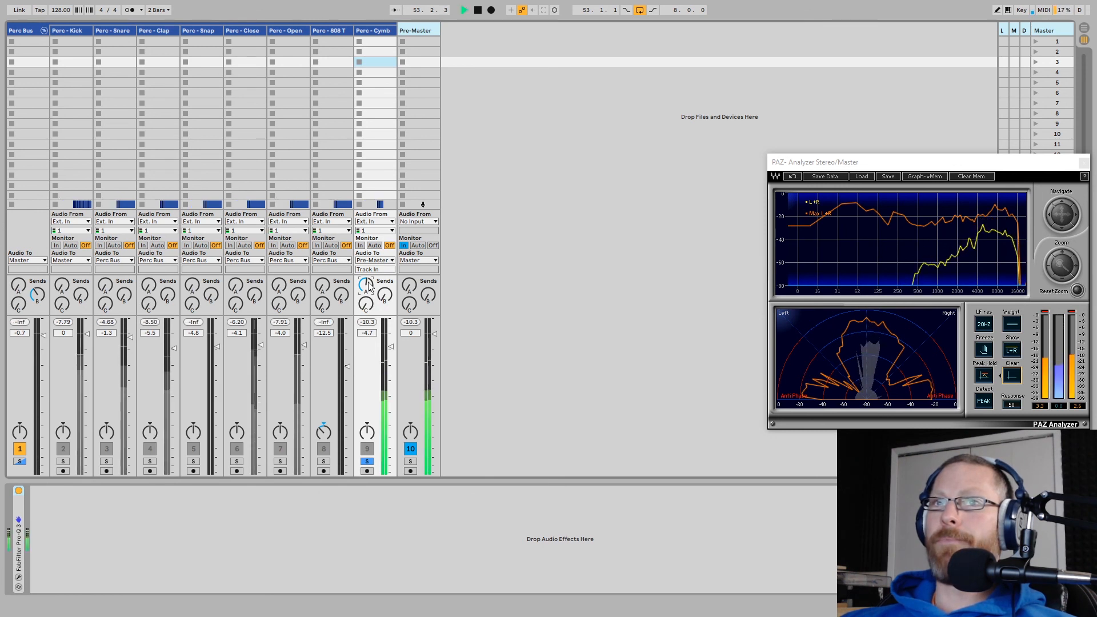
key(space)
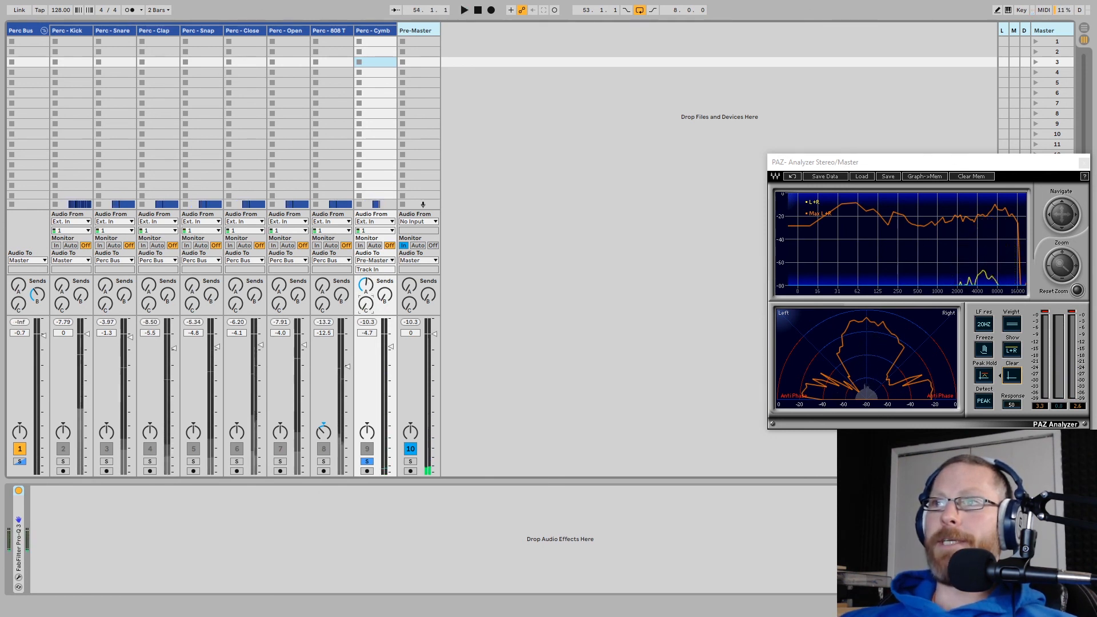
key(space)
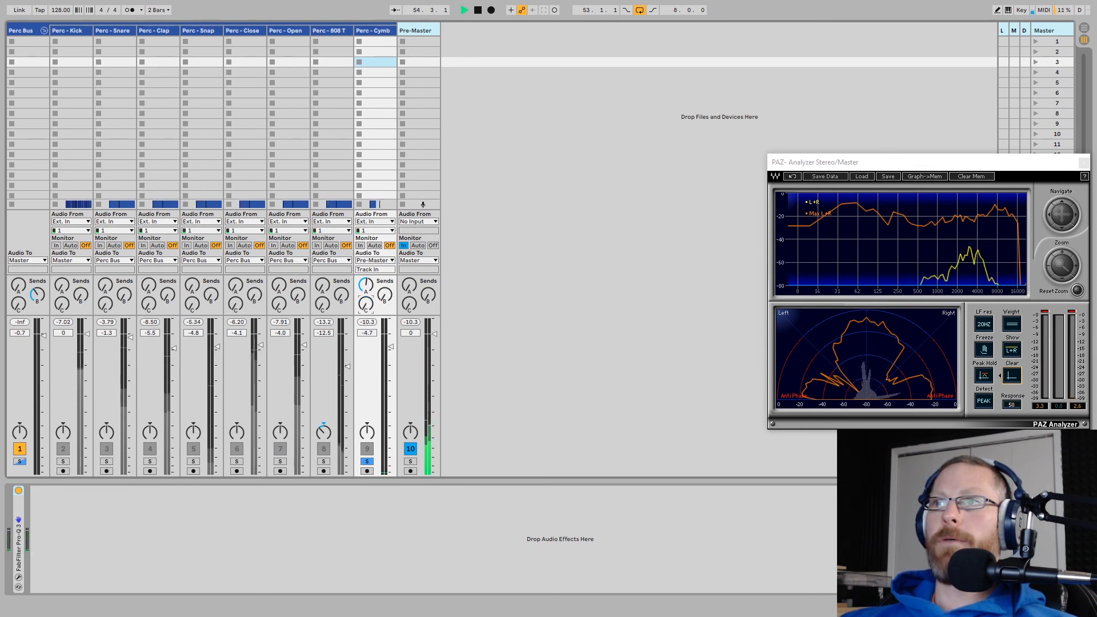
Raise the Cymb track's send C, audition the reverb tail, and unsolo the track.
click(366, 308)
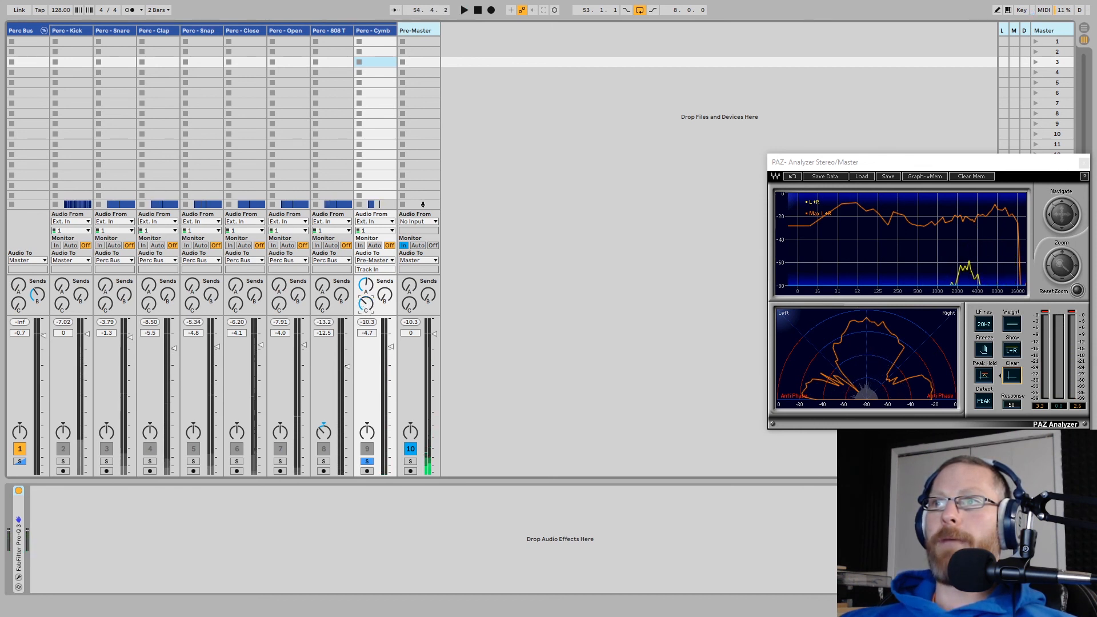
key(space)
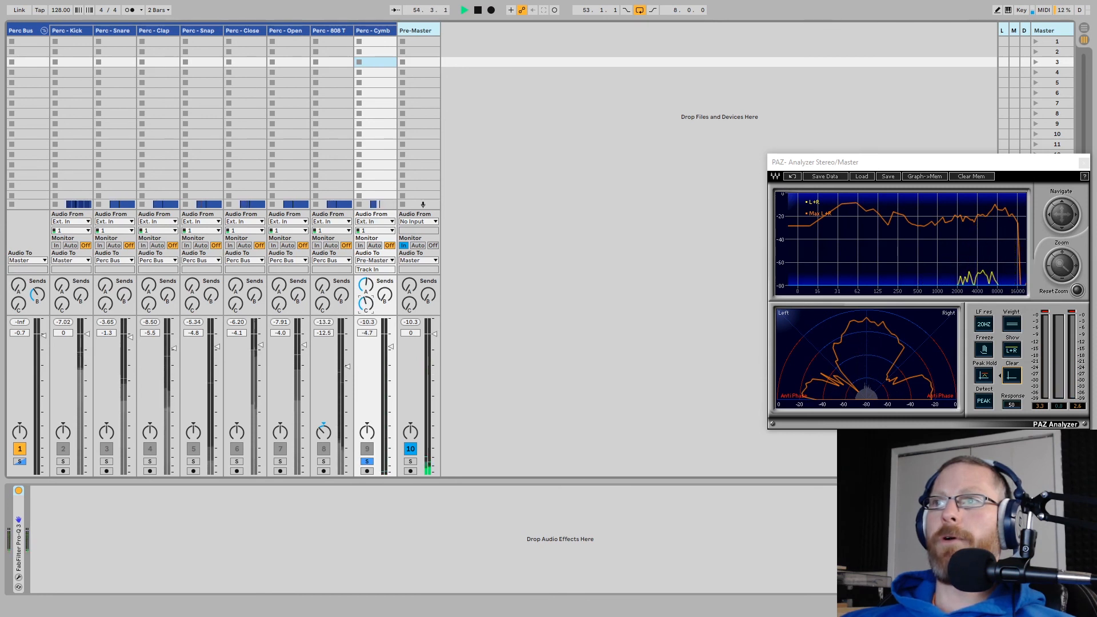
key(space)
key(space)
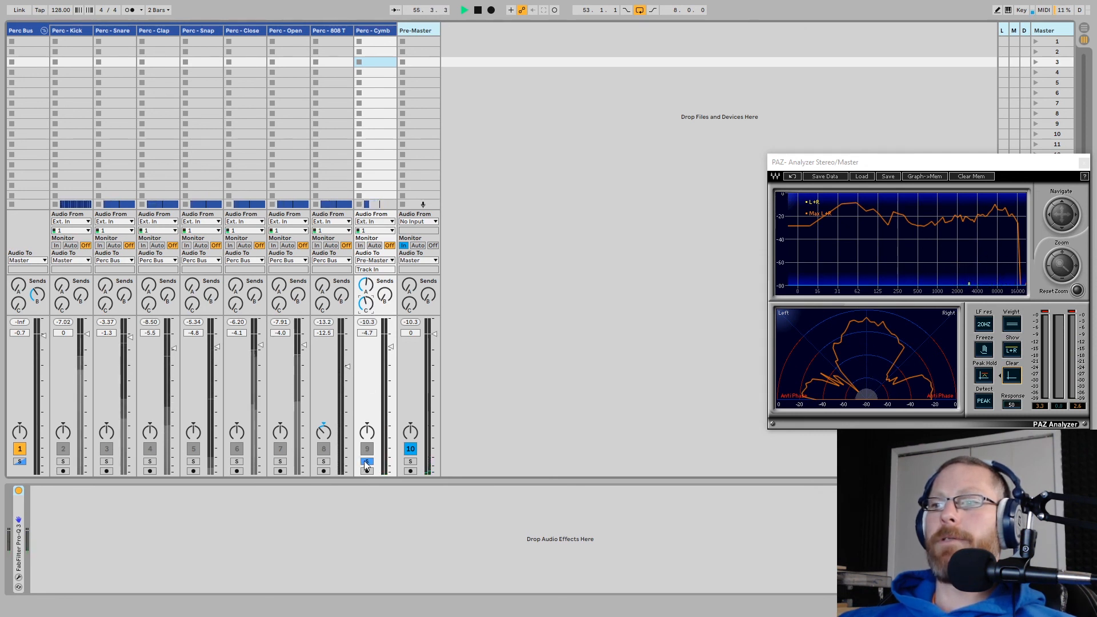
key(space)
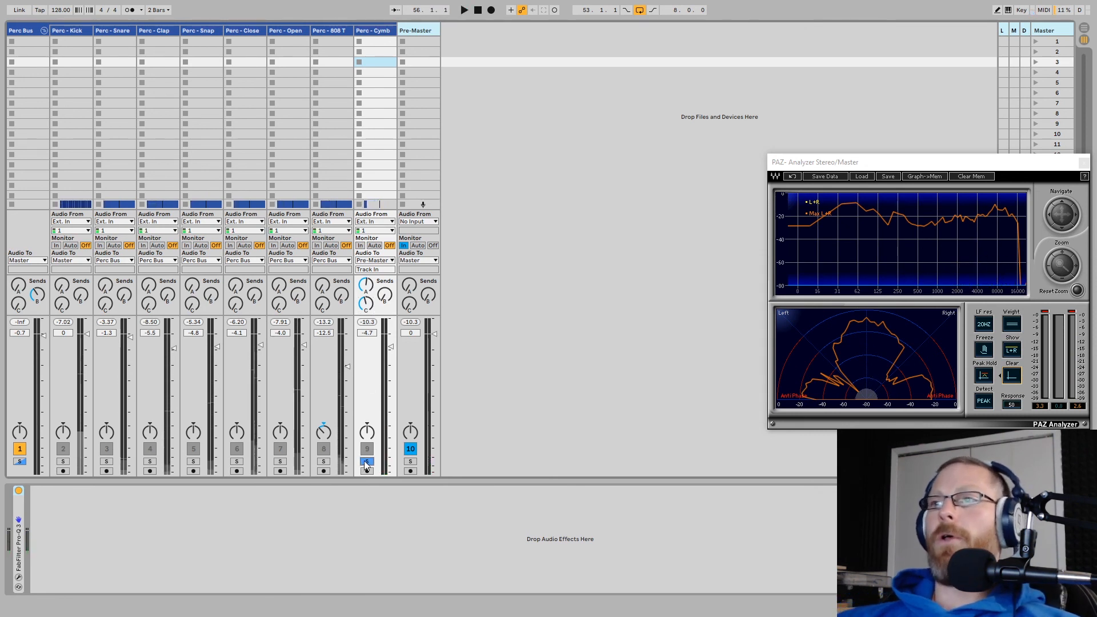
click(367, 461)
Play the full percussion loop in the Arrangement and check its stereo image with the analyzer's peaks cleared.
key(space)
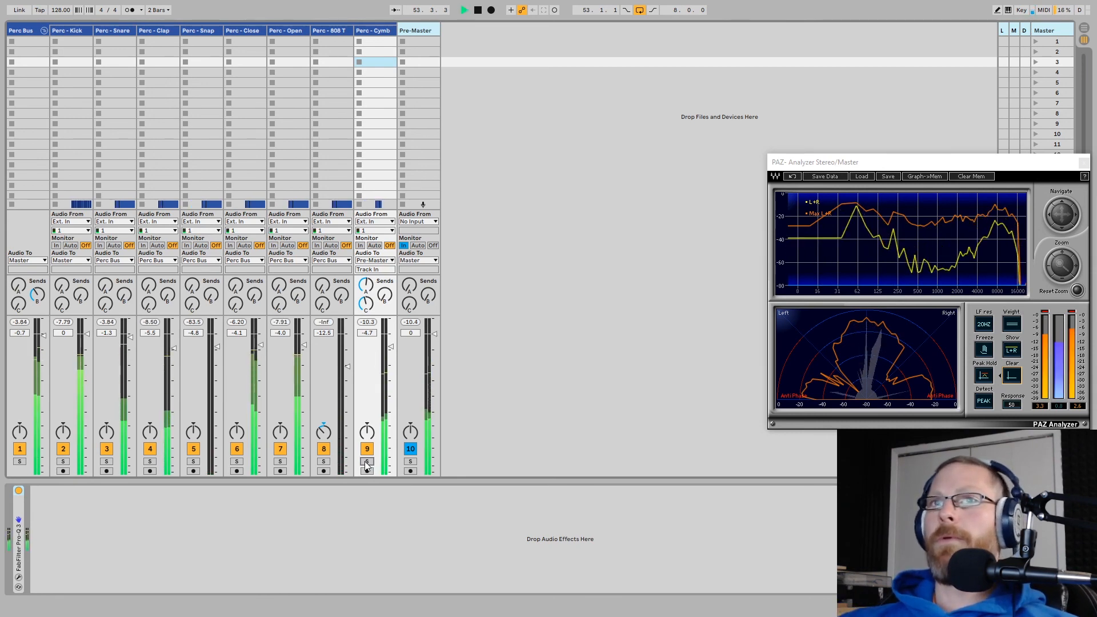
key(Tab)
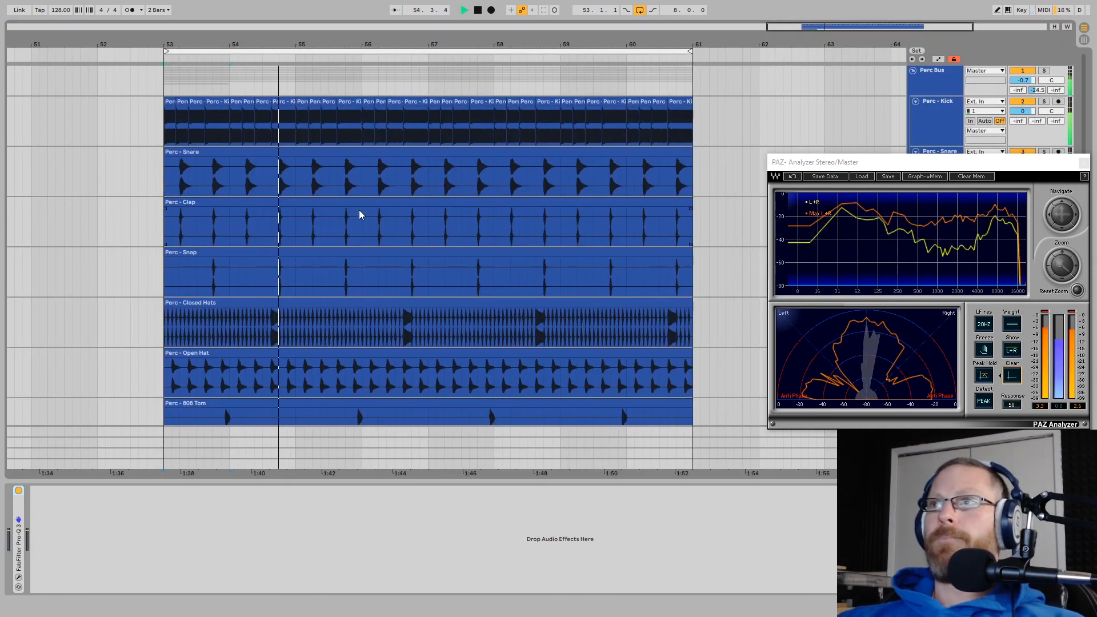
click(1012, 375)
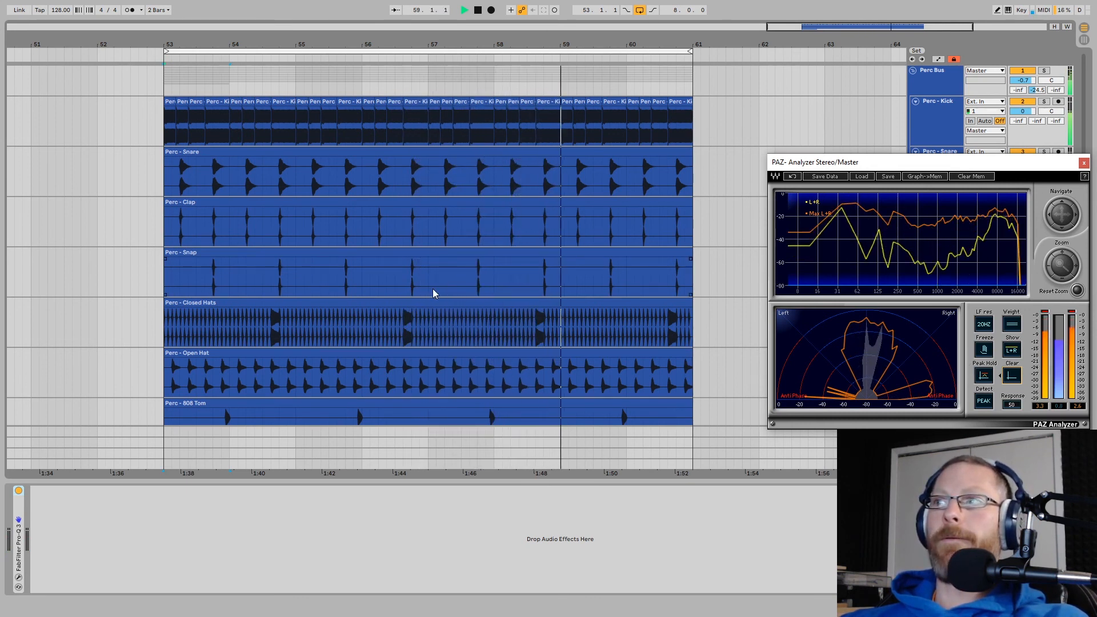
click(1010, 377)
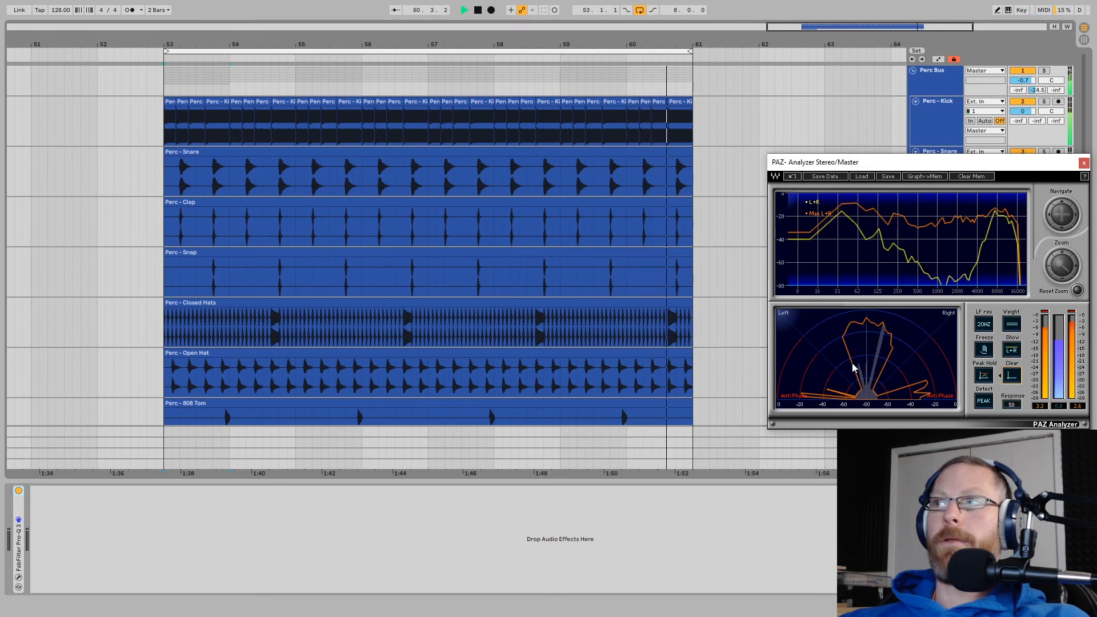
key(space)
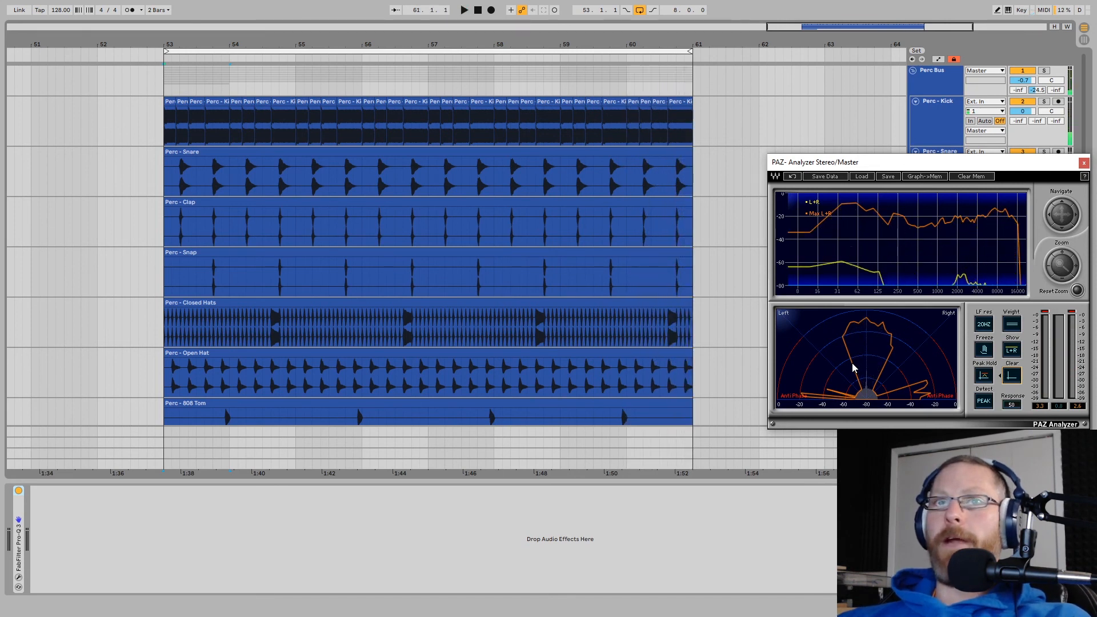